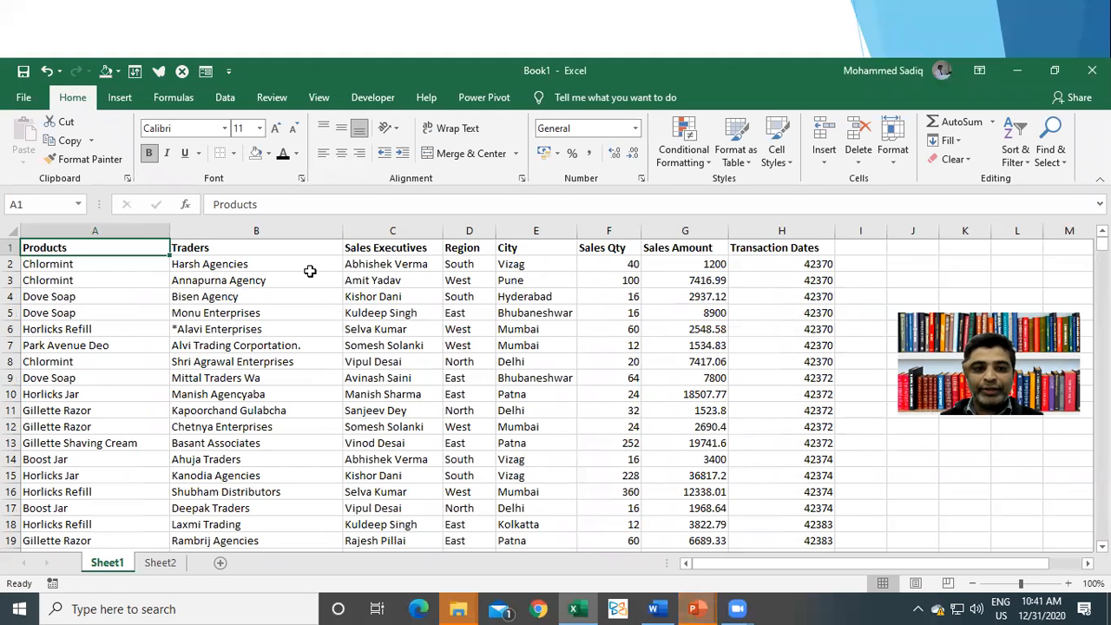
Convert the sales data range A1:H719 on Sheet1 into a table with headers
left_click(435, 250)
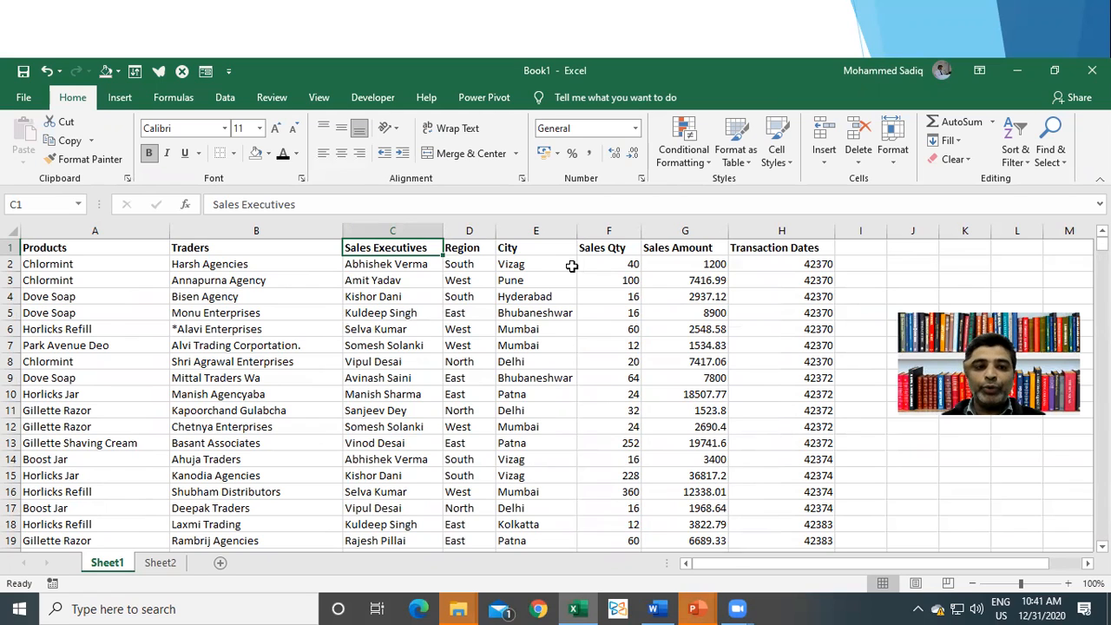
left_click(118, 99)
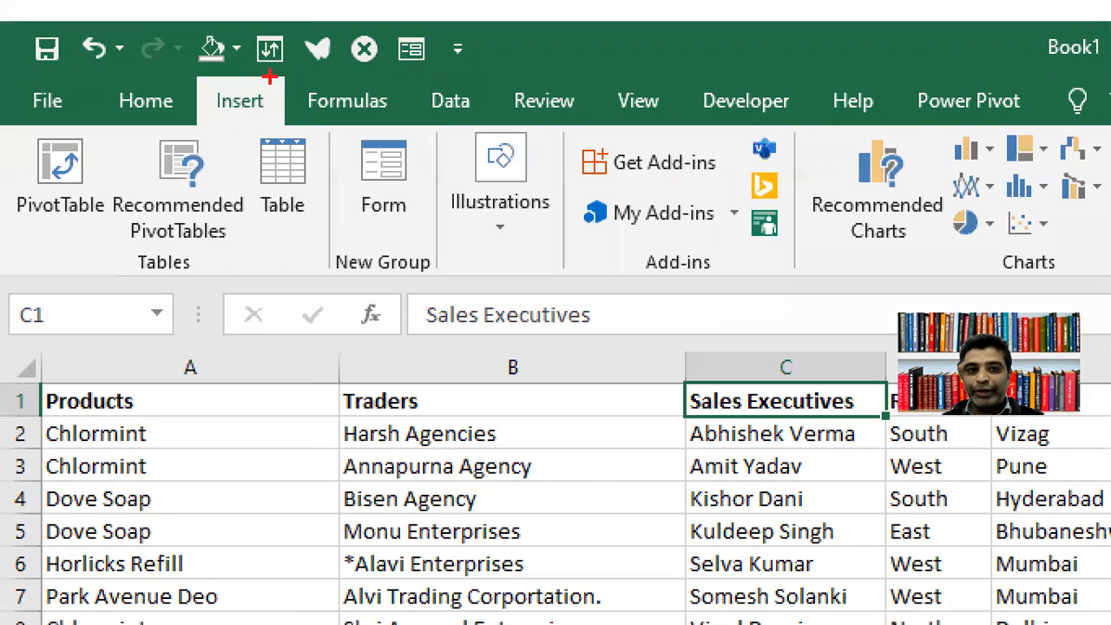
mouse_move(201, 75)
left_mouse_down()
mouse_move(259, 80)
mouse_move(271, 110)
left_mouse_up()
mouse_move(1, 125)
left_mouse_down()
mouse_move(314, 243)
mouse_move(318, 274)
mouse_move(331, 279)
left_mouse_up()
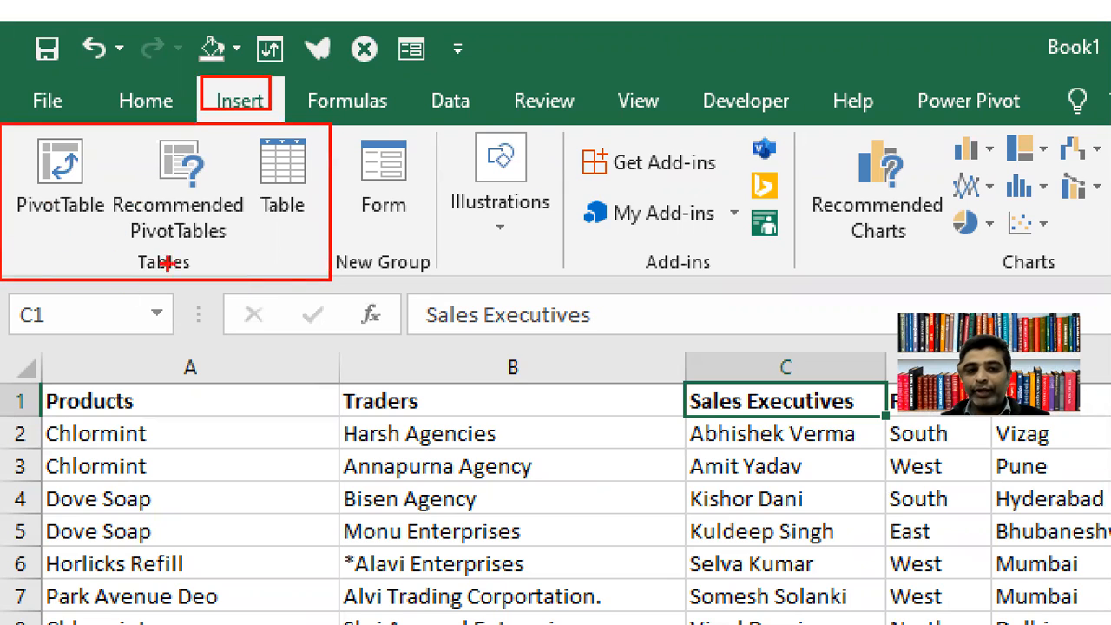
left_click_drag(243, 132, 328, 244)
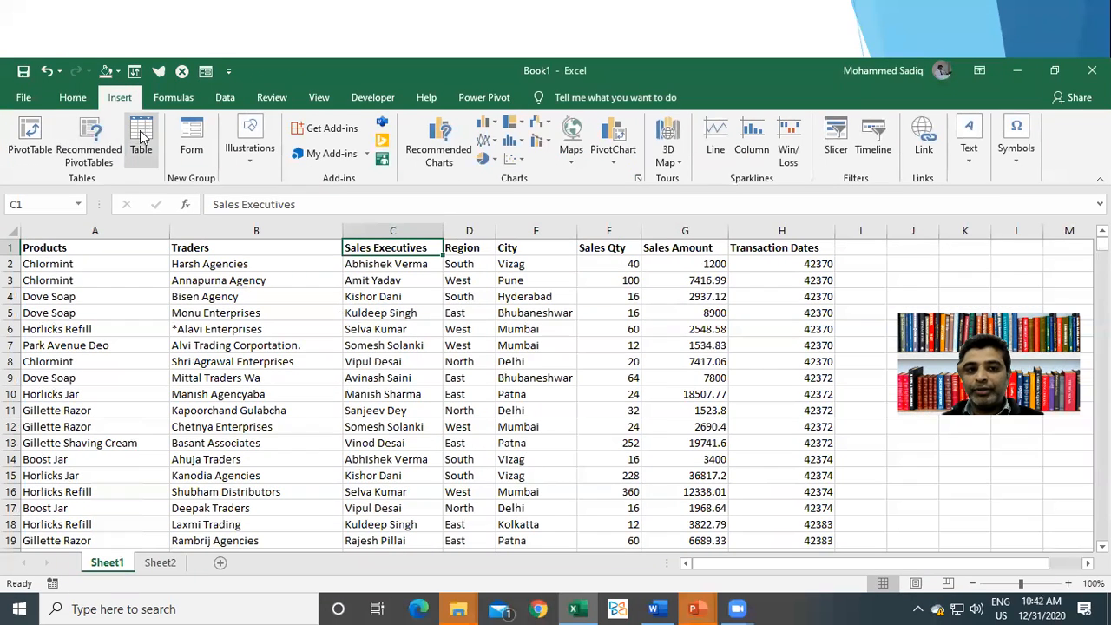
left_click(278, 170)
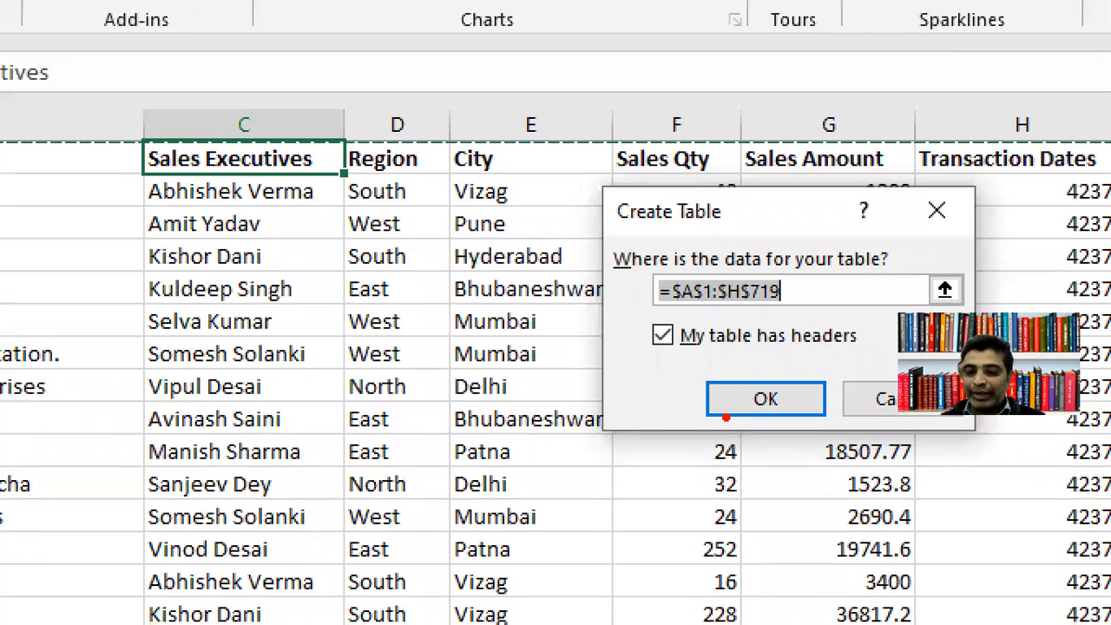
left_click_drag(674, 355, 772, 356)
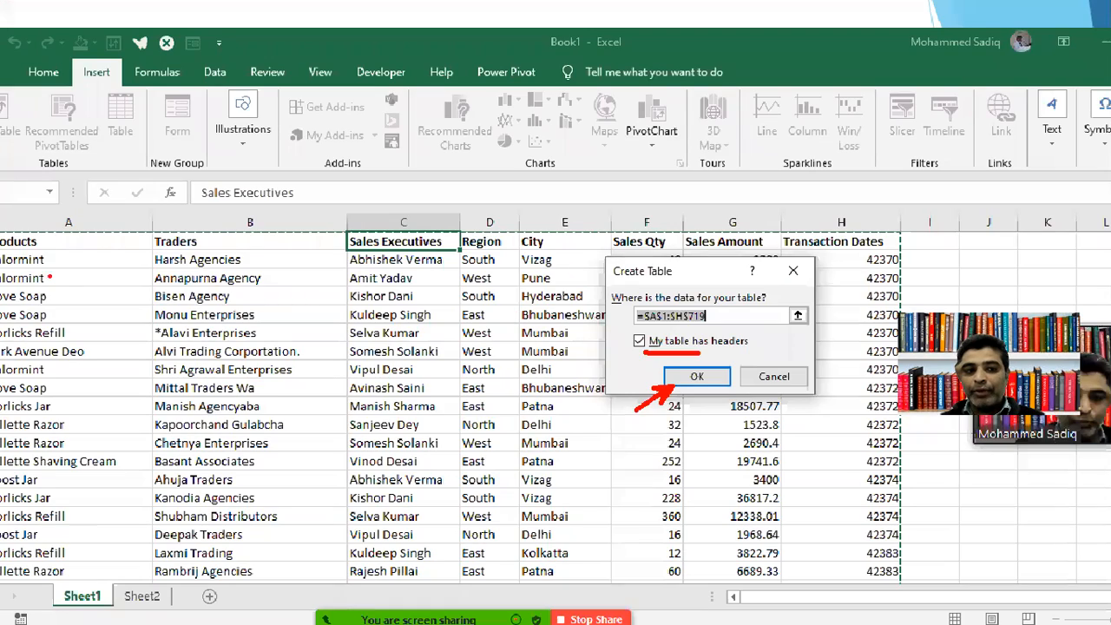
mouse_move(1, 230)
left_mouse_down()
mouse_move(18, 254)
mouse_move(897, 254)
left_mouse_up()
left_click_drag(630, 350, 651, 344)
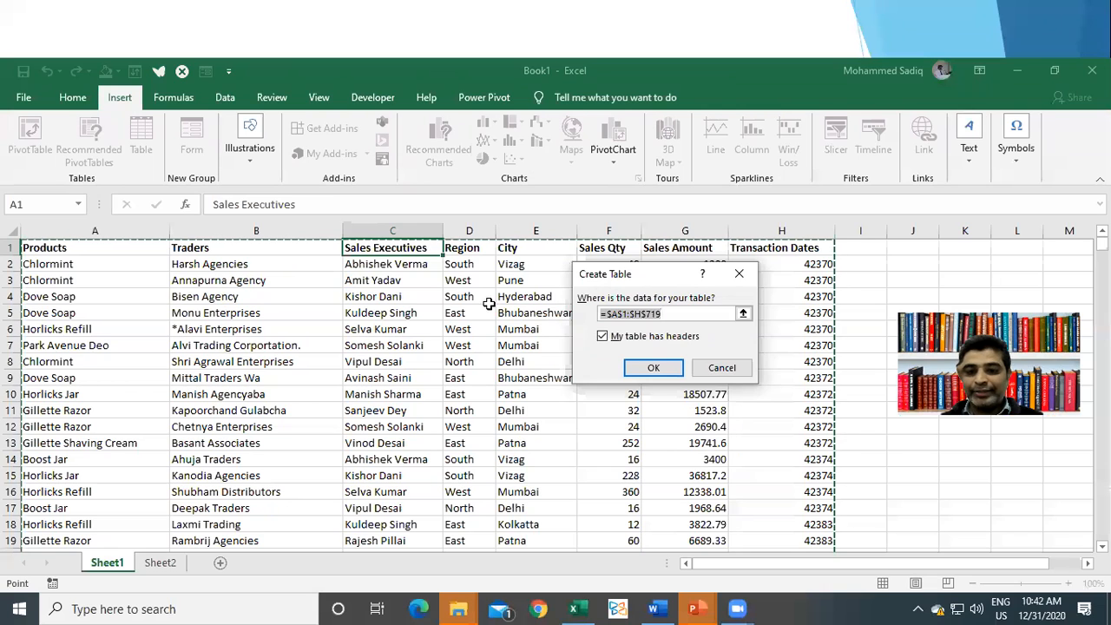
left_click(654, 368)
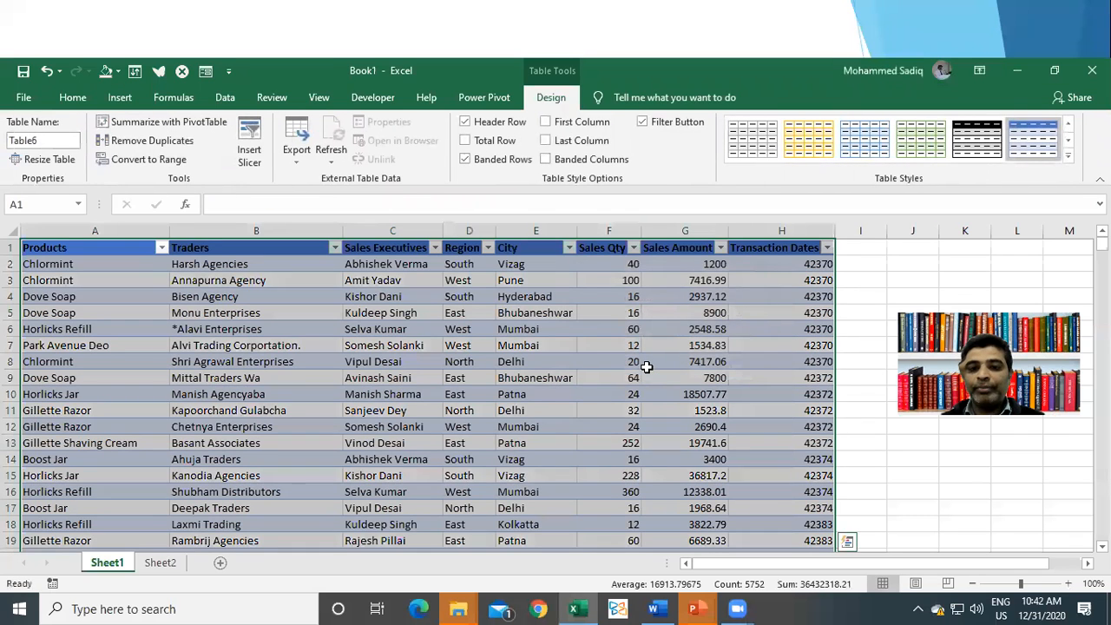
left_click(653, 371)
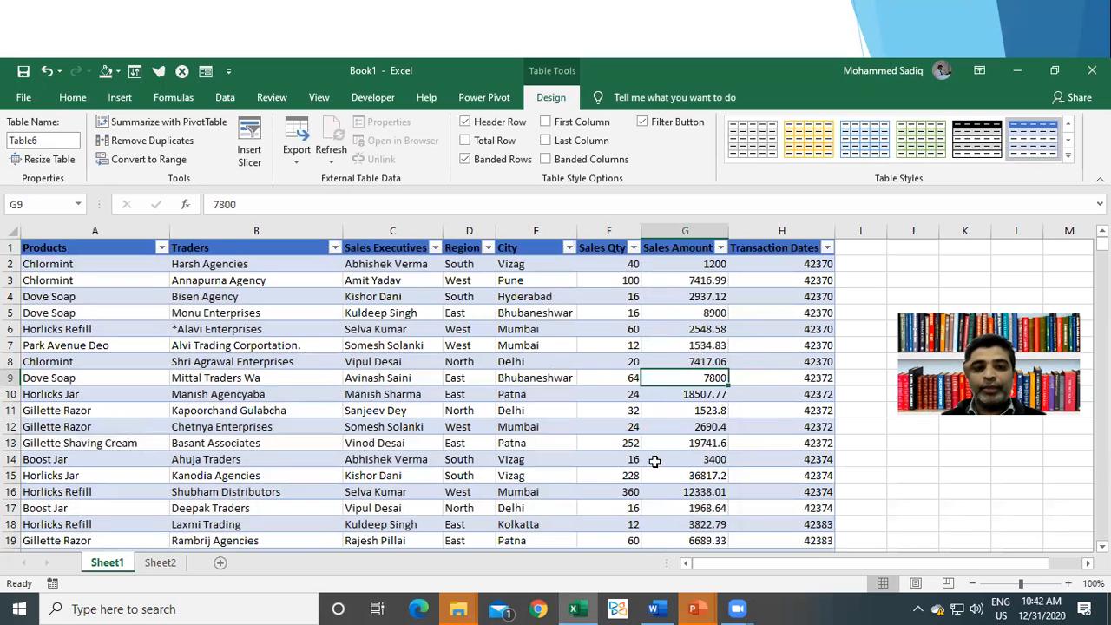
left_click(60, 243)
key("ctrl+a")
left_click(77, 252)
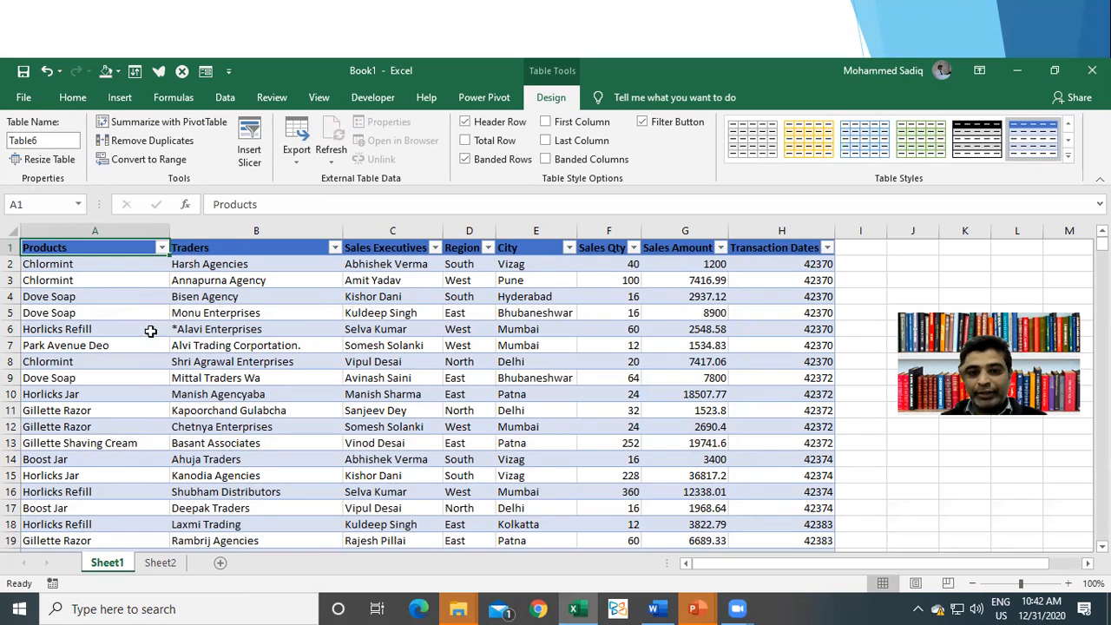
left_click_drag(97, 334, 820, 330)
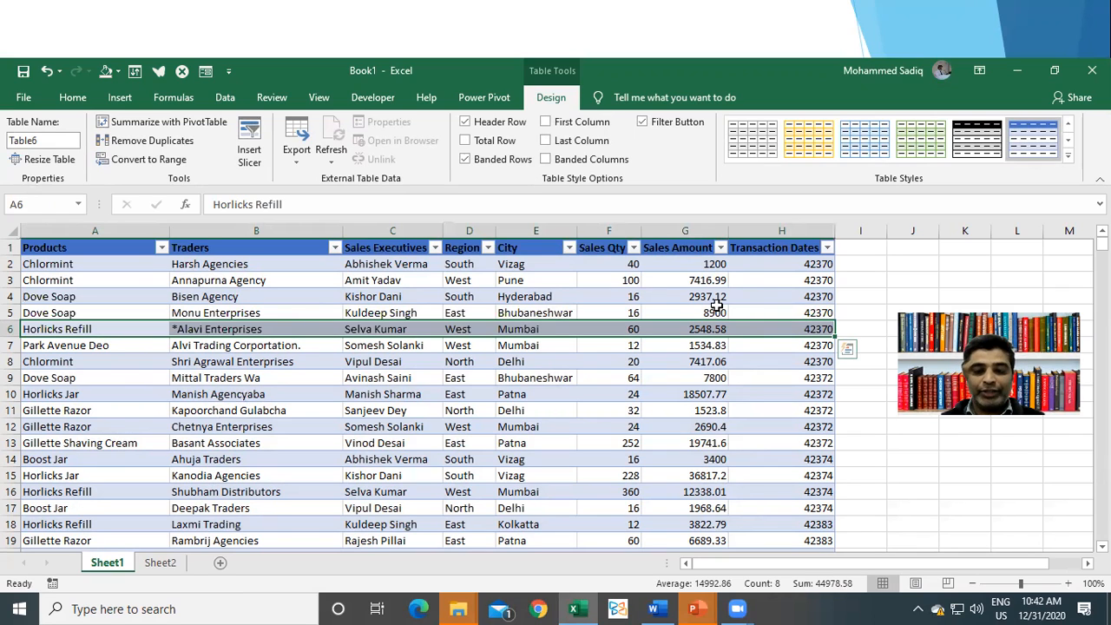
left_click(348, 323)
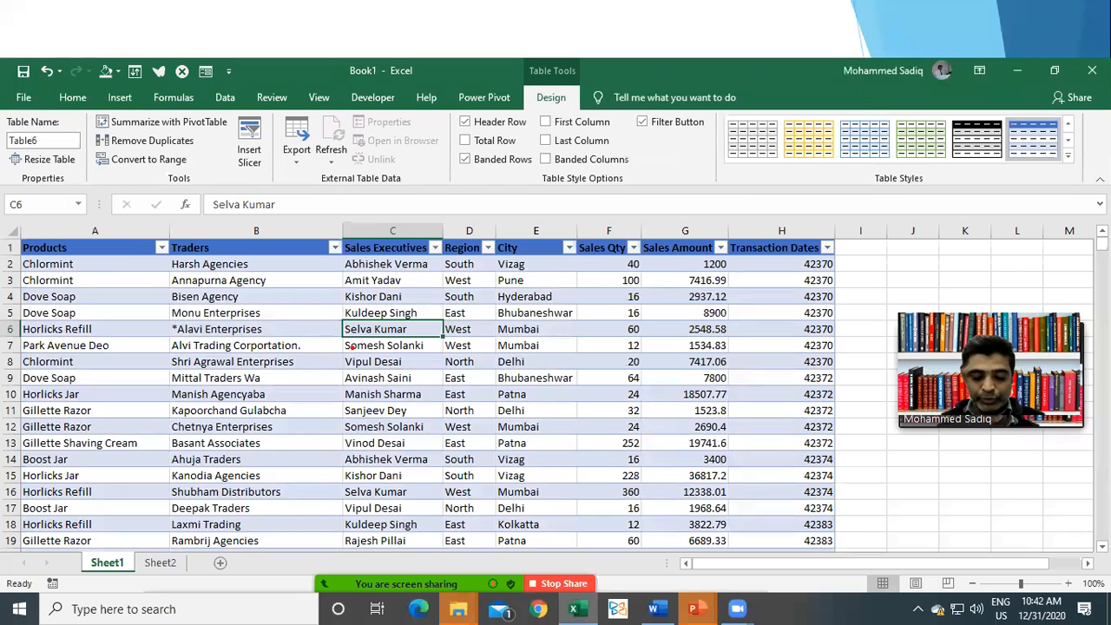
left_click_drag(311, 357, 312, 392)
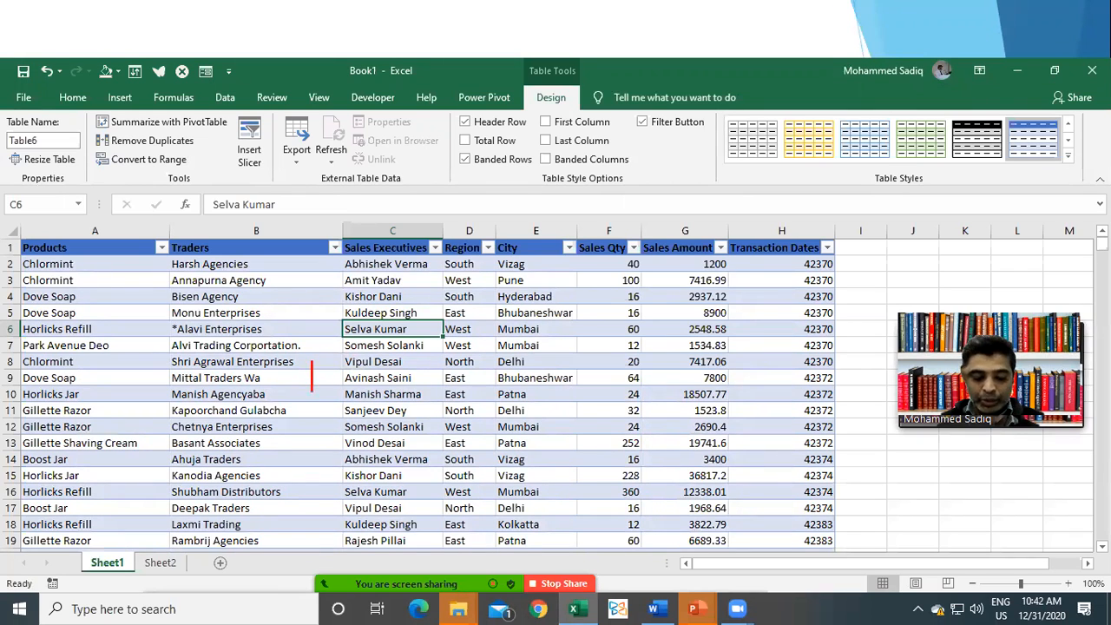
type("Ctrl")
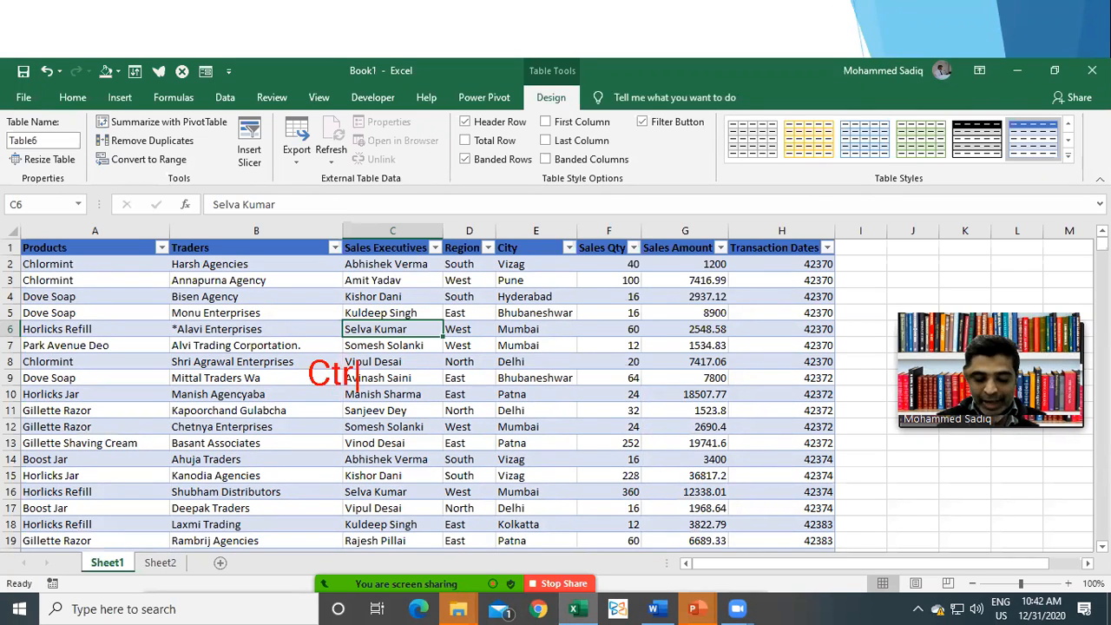
type(" + t")
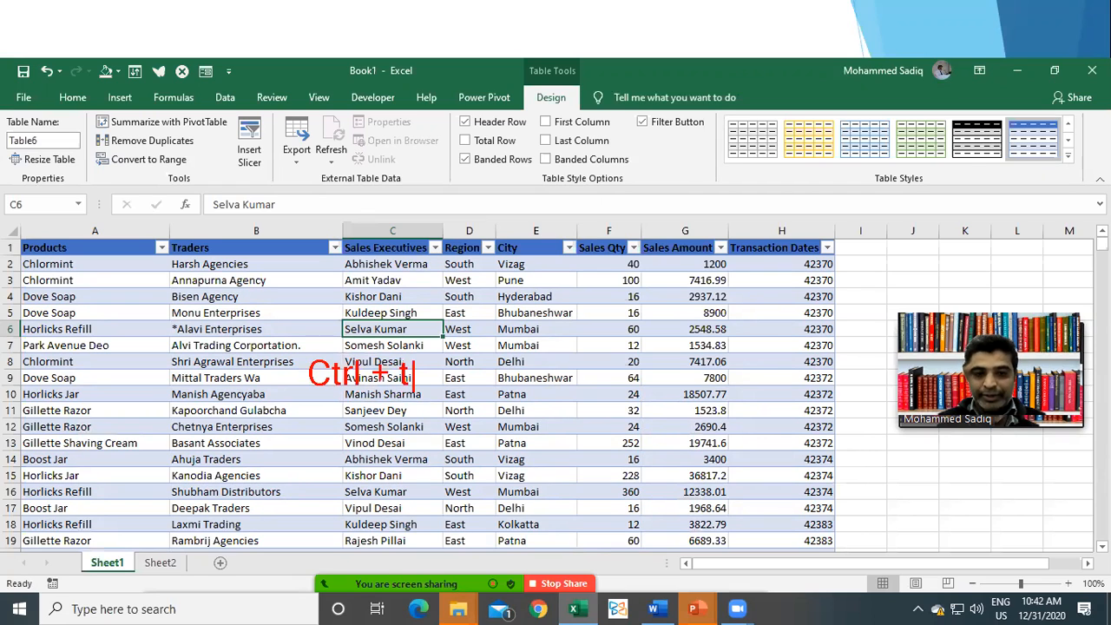
key("BackSpace")
type("T")
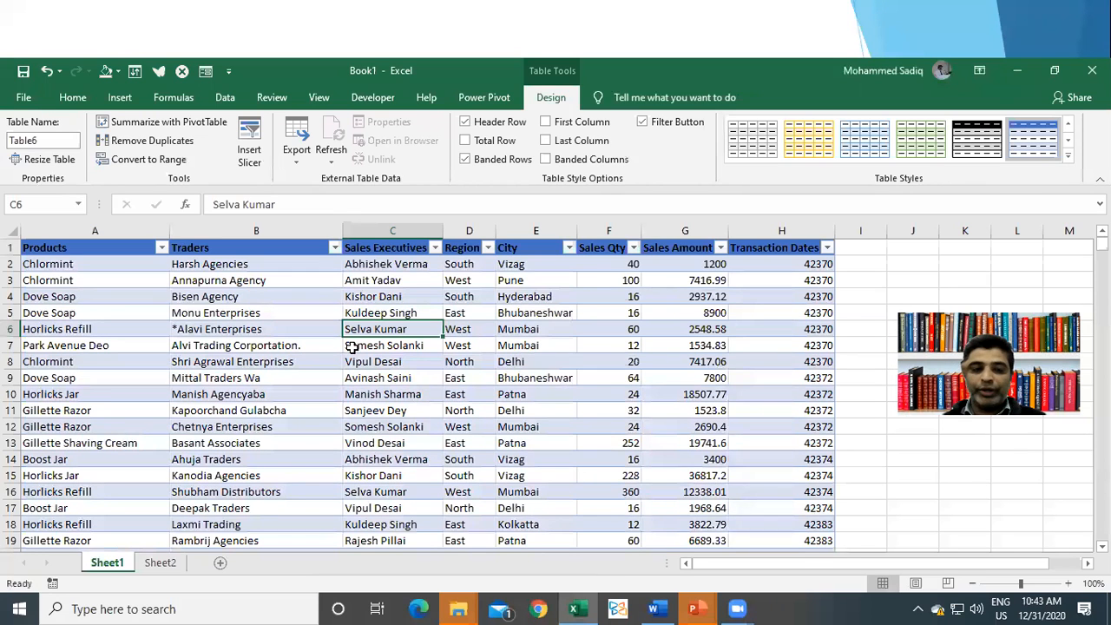
left_click(119, 97)
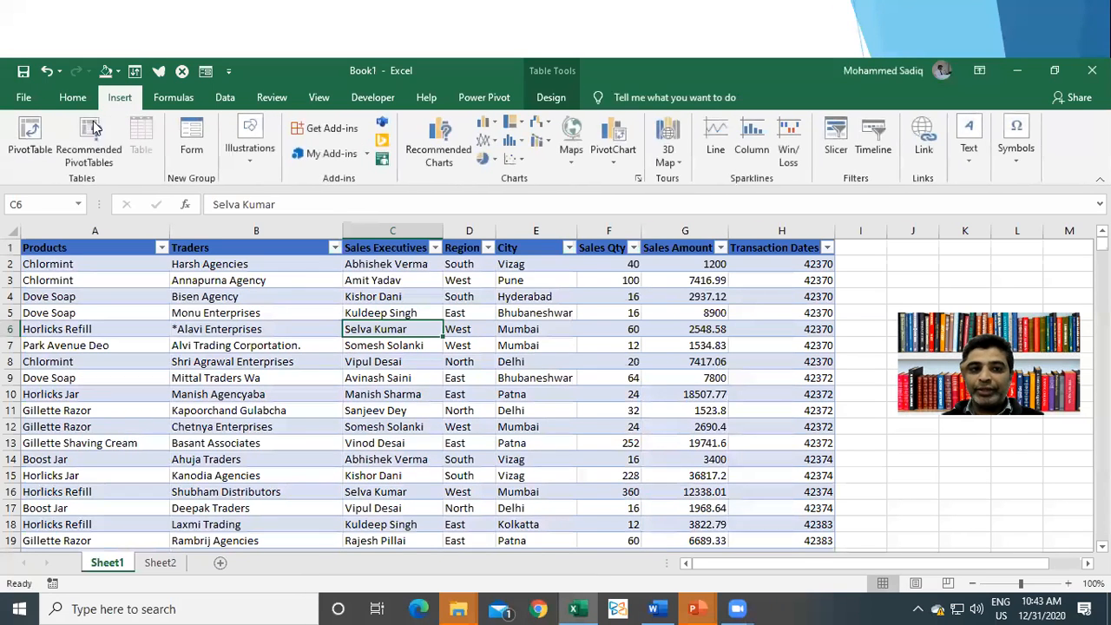
left_click(460, 377)
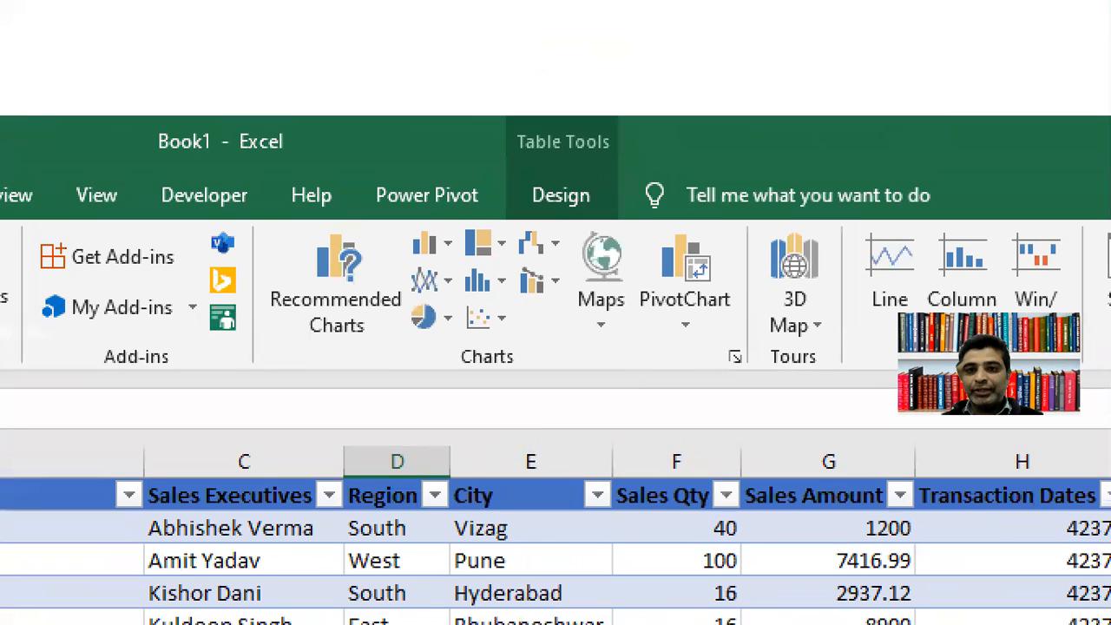
mouse_move(500, 122)
left_mouse_down()
mouse_move(576, 218)
mouse_move(623, 228)
left_mouse_up()
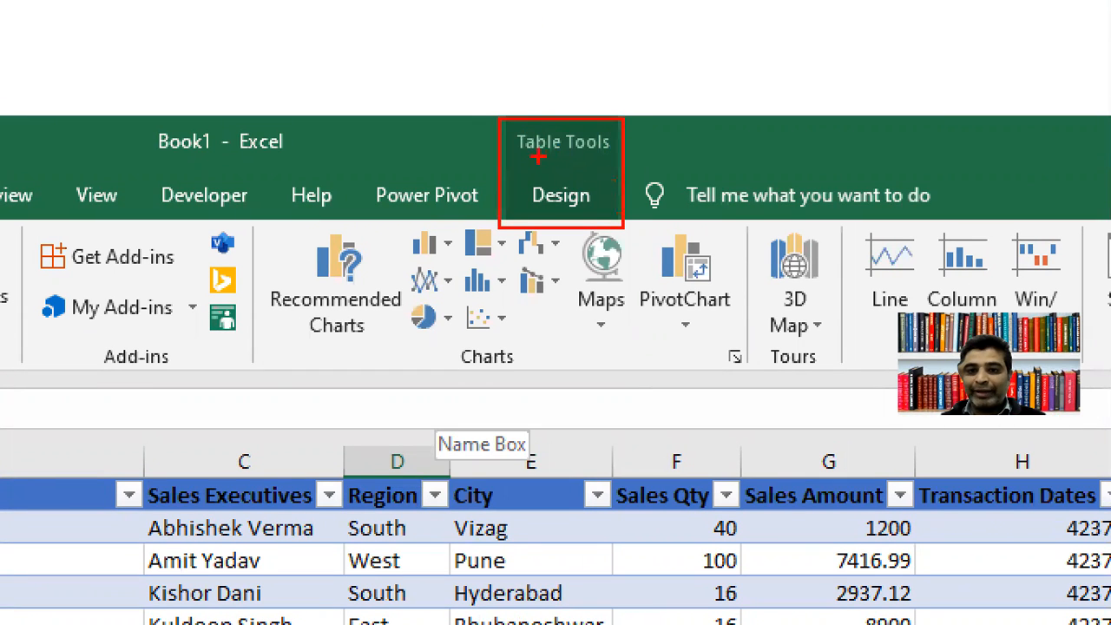
key("Escape")
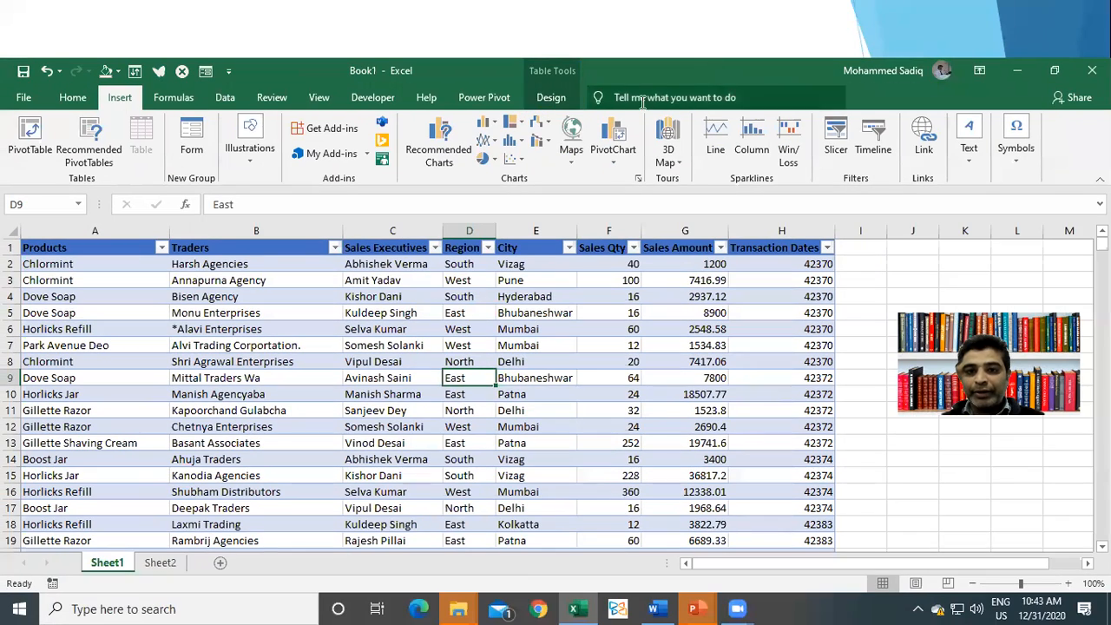
Rename the sales table as tblSales
left_click(555, 100)
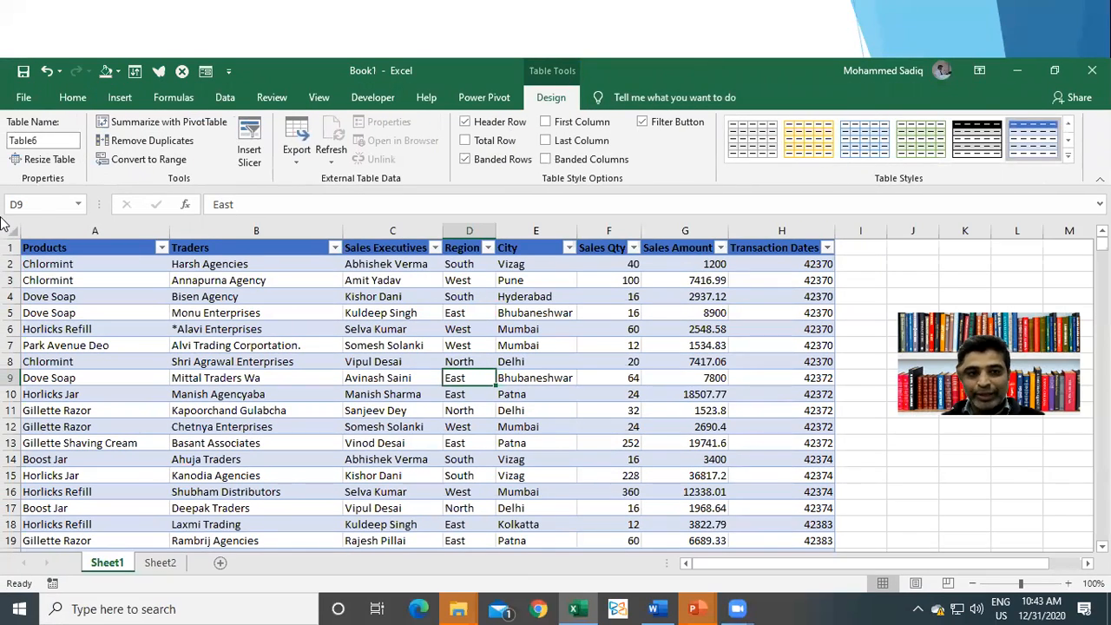
key("ctrl+1")
left_click(10, 151)
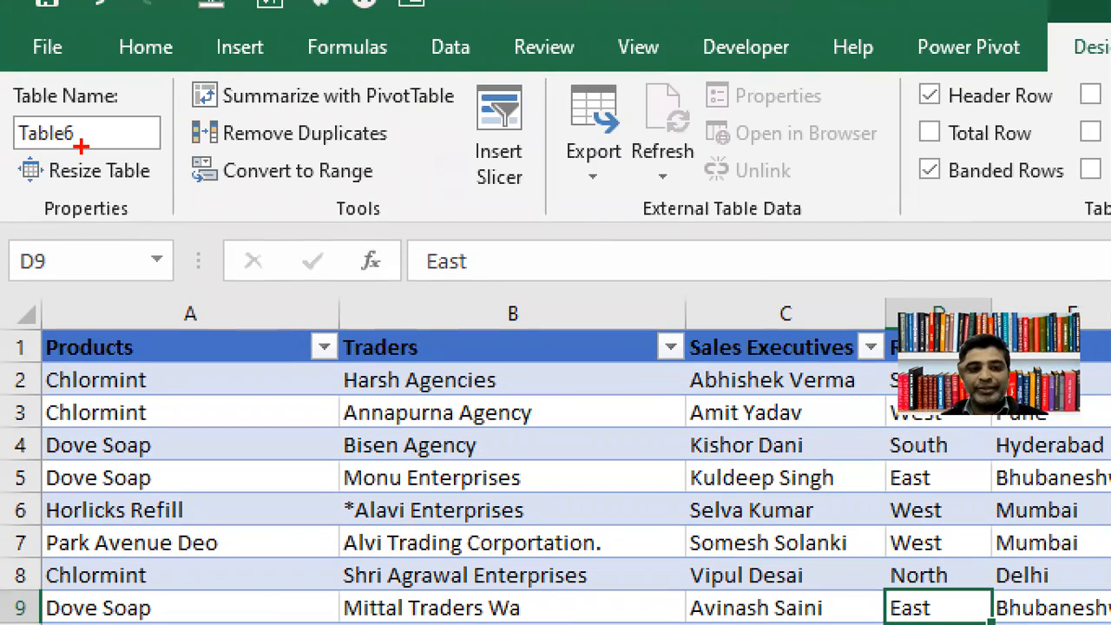
key("Escape")
left_click(394, 359)
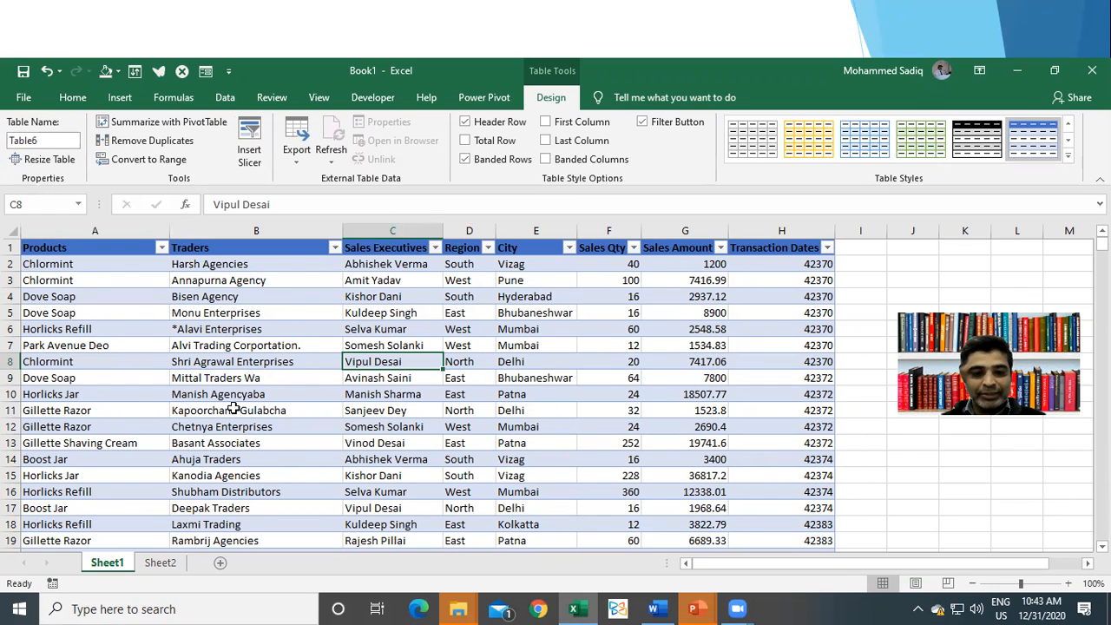
scroll(233, 407, "down", 4)
scroll(233, 408, "up", 4)
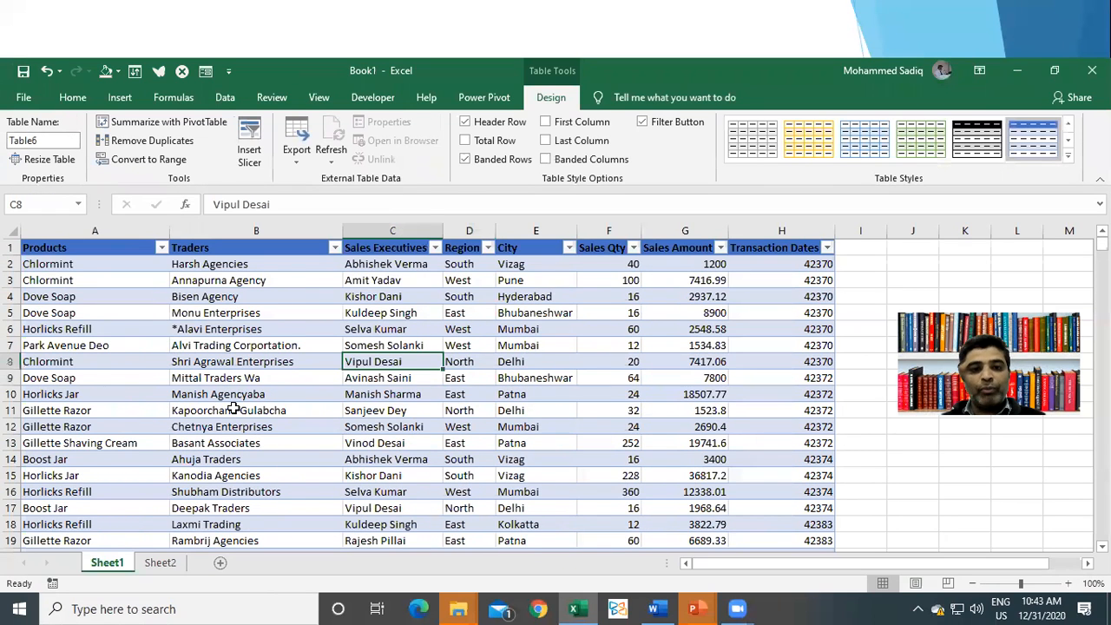
left_click(43, 141)
type("tblSales")
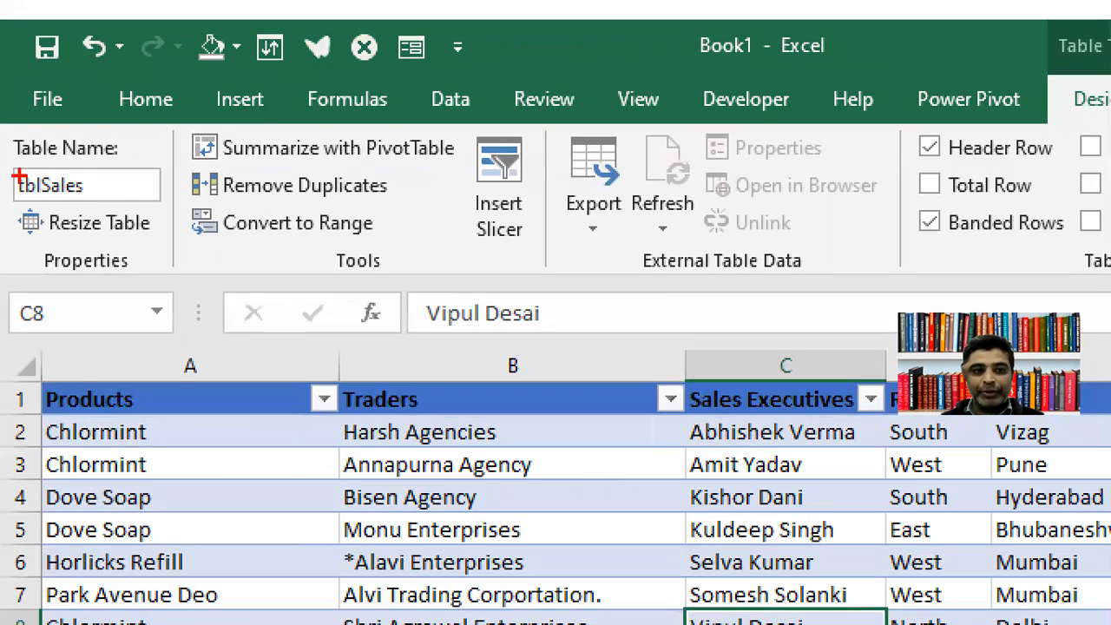
left_click_drag(1, 173, 136, 202)
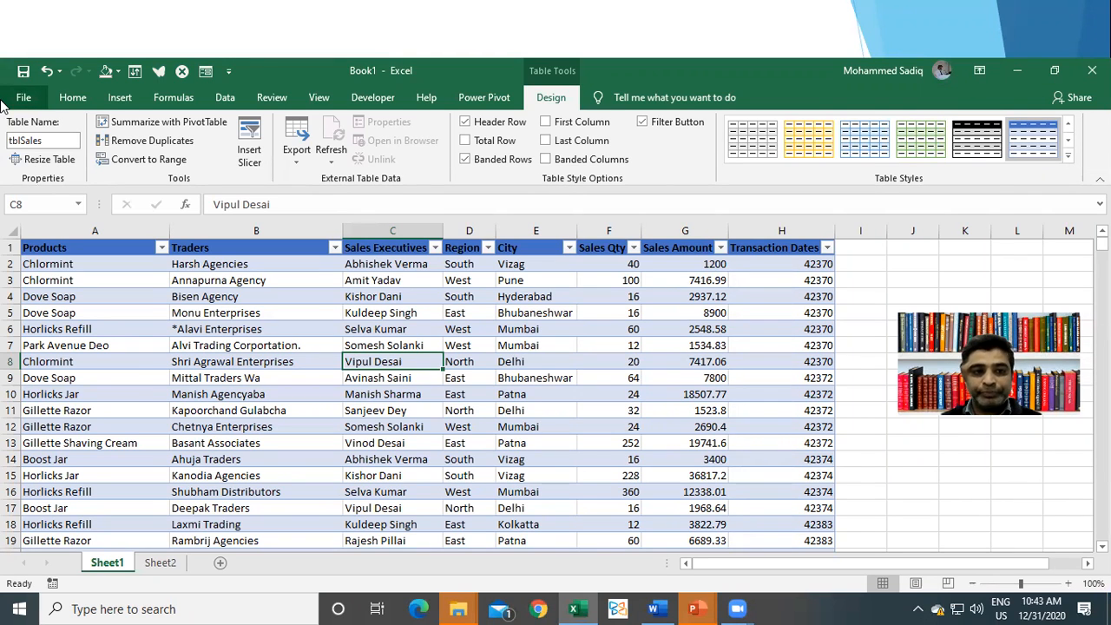
Add a new blank row at the end of the tblSales table, below row 719
left_click(317, 345)
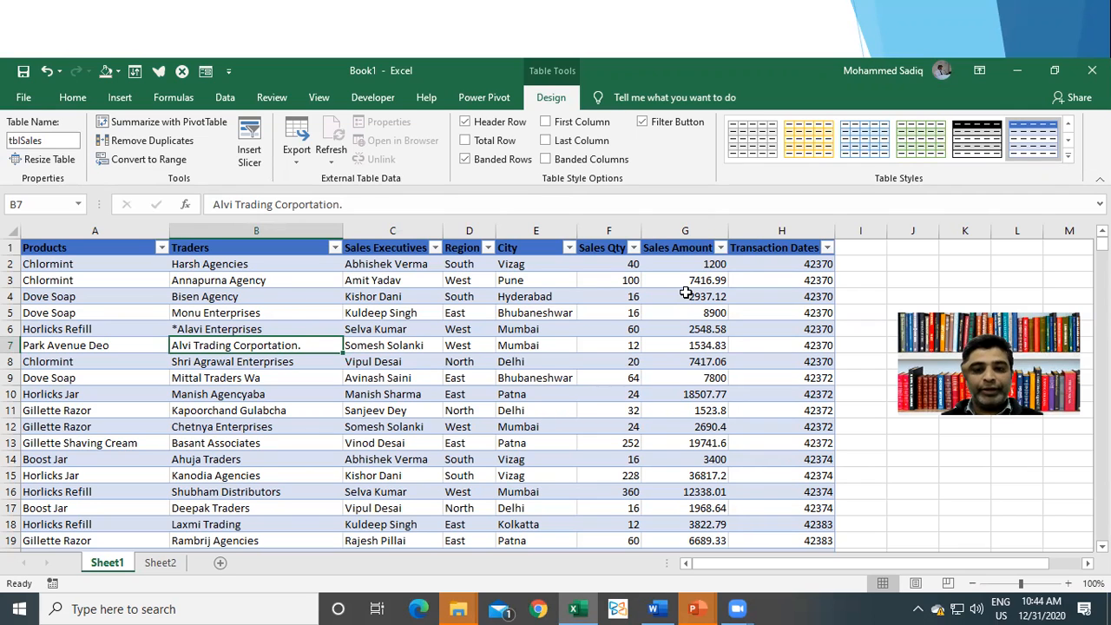
key("ctrl+Down")
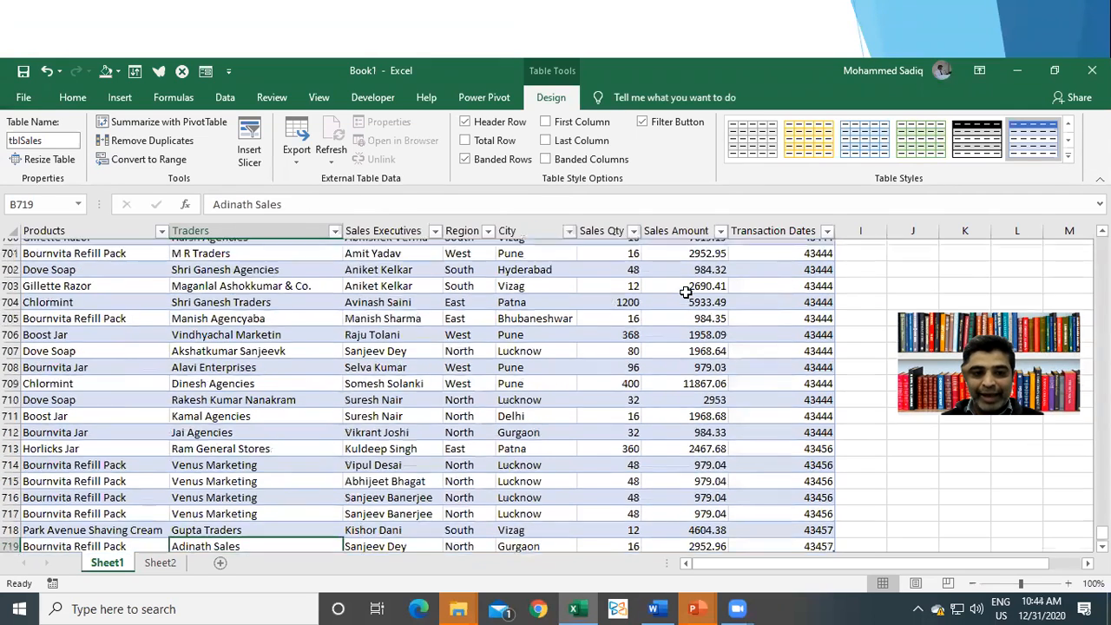
scroll(345, 371, "down", 1)
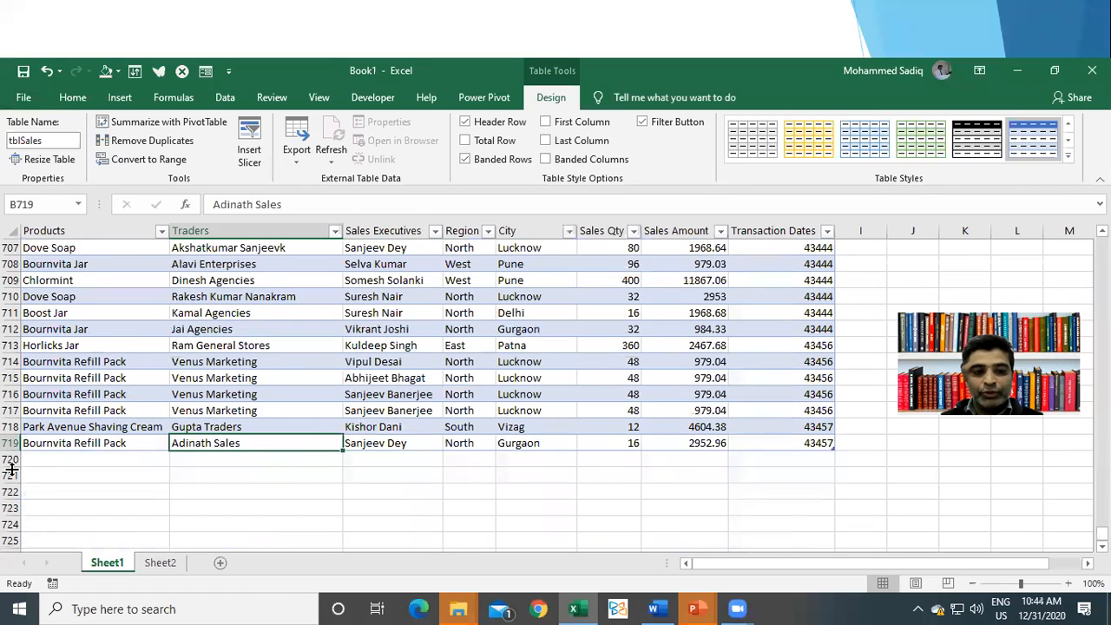
left_click(62, 456)
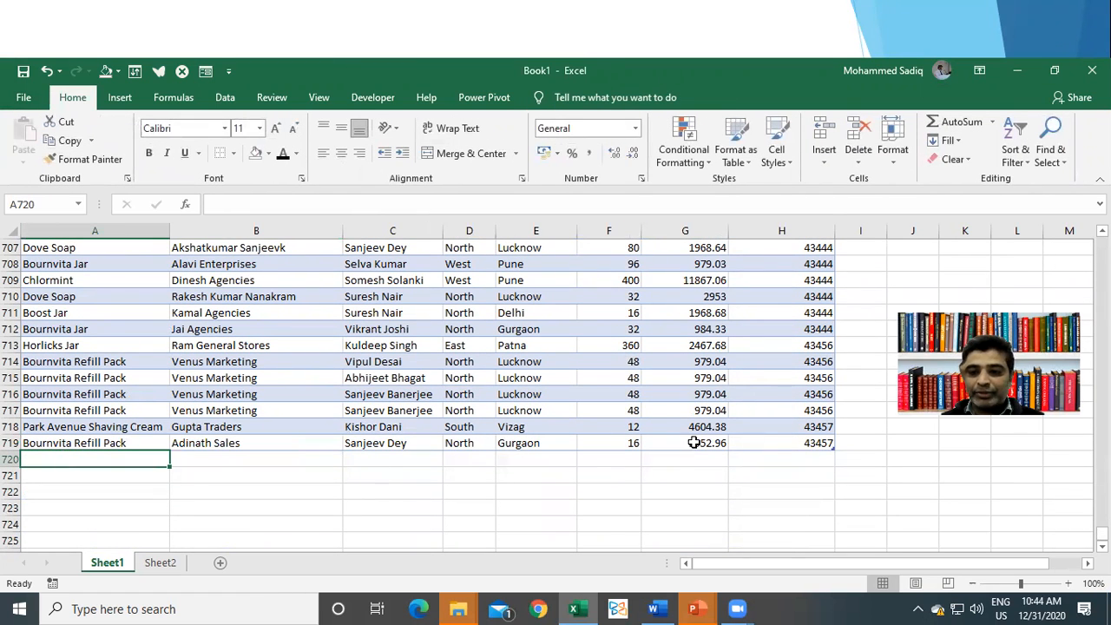
left_click(766, 439)
key("Tab")
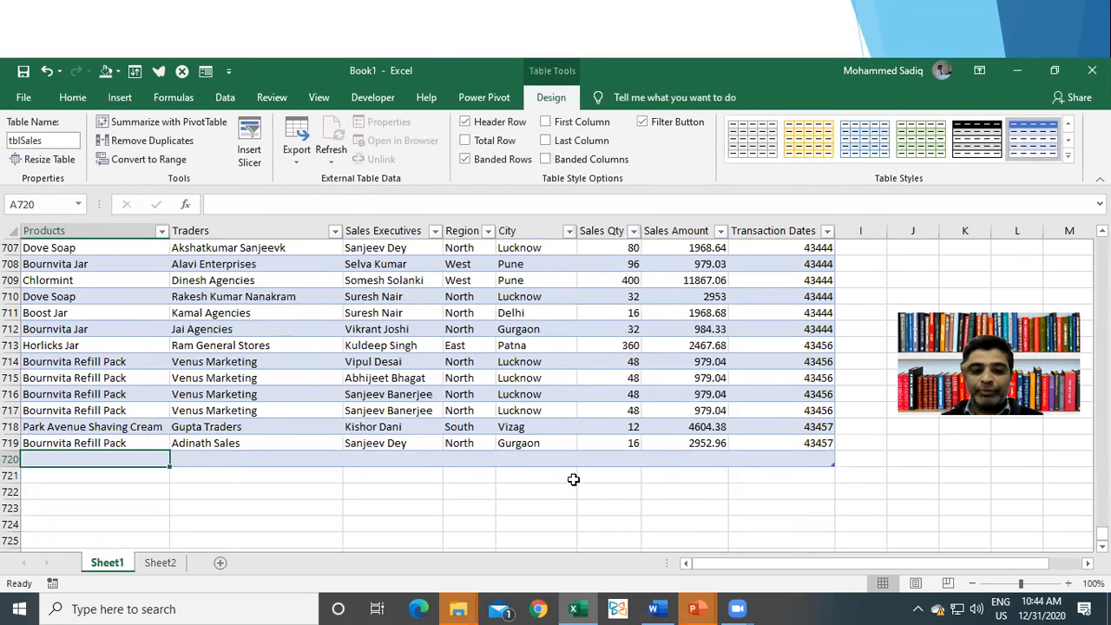
Copy the records in A2:H10 of Sheet2 and paste them into the Sheet1 table starting at cell A720
left_click(160, 562)
left_click_drag(44, 264, 648, 391)
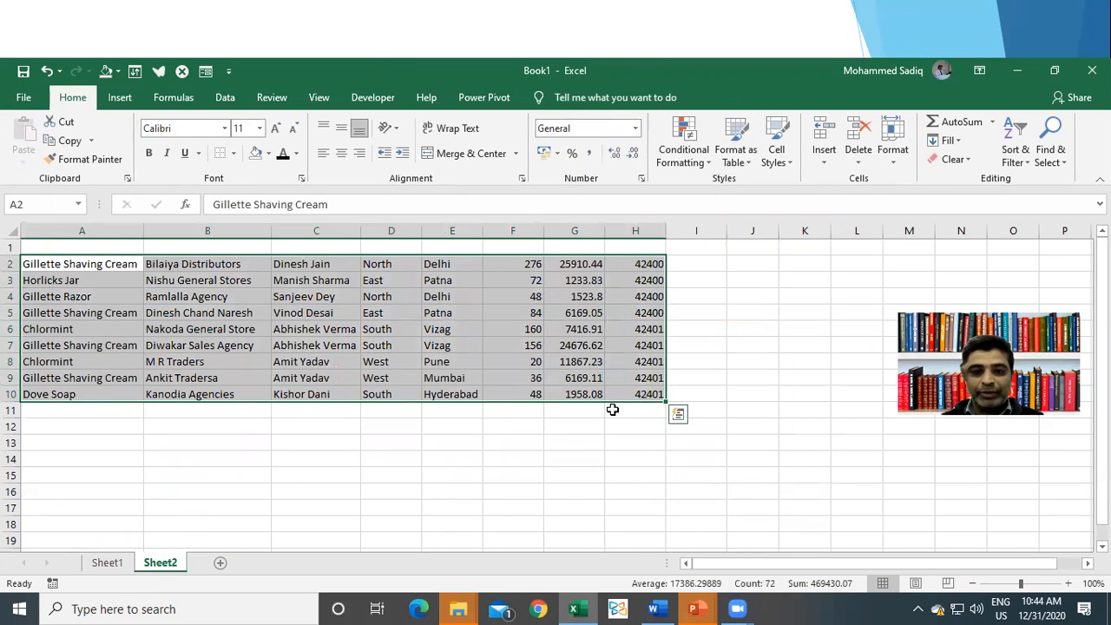
key("ctrl+c")
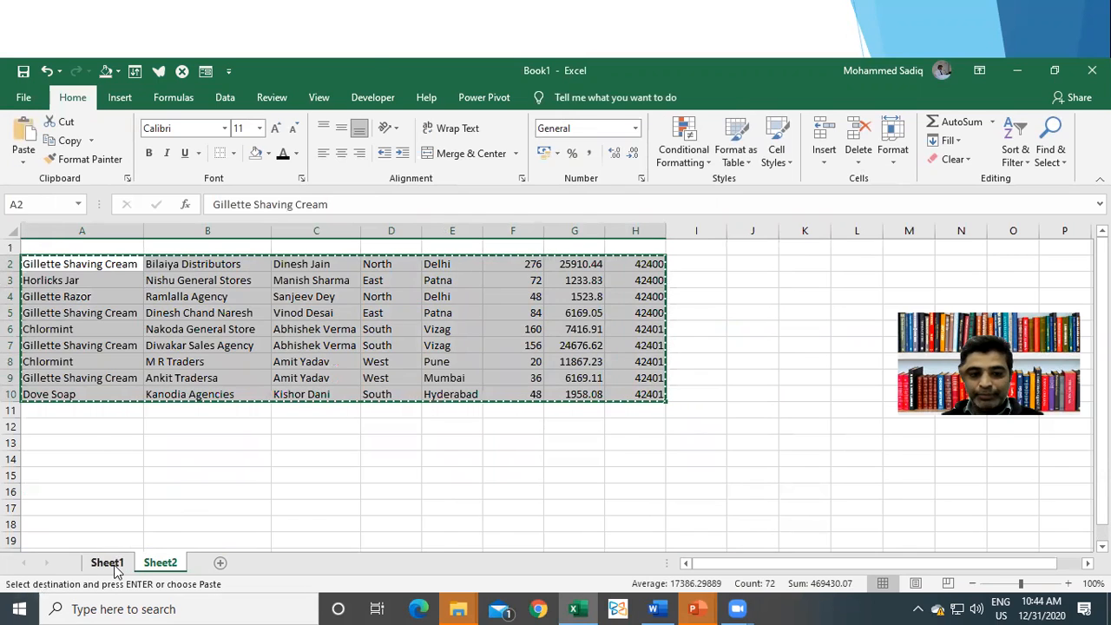
left_click(107, 562)
key("ctrl+v")
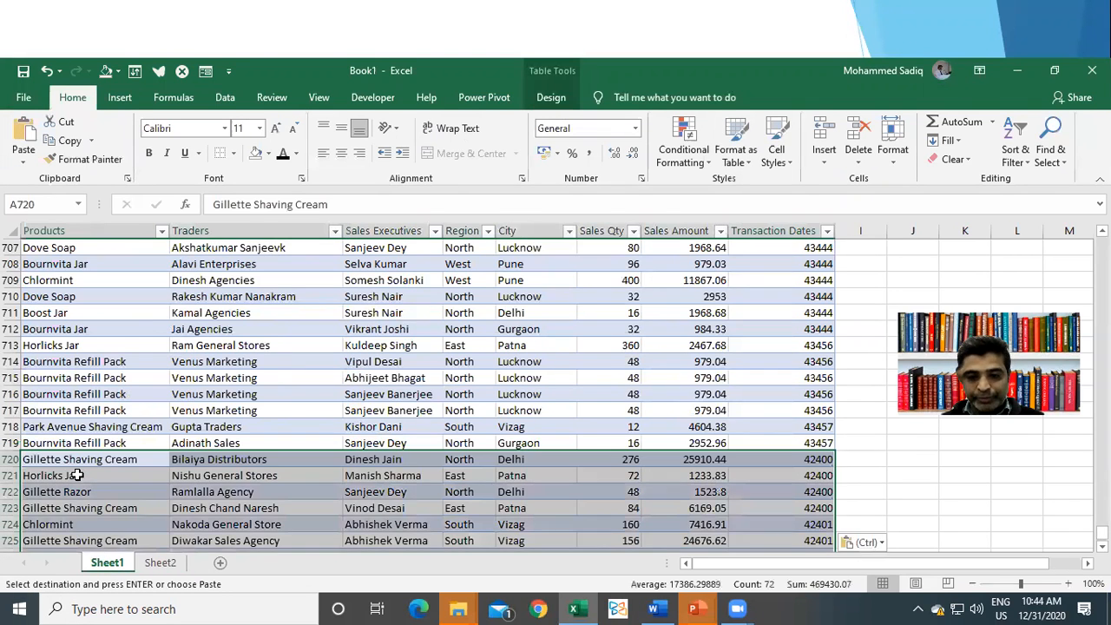
key("ctrl")
scroll(502, 365, "down", 2)
left_click(530, 311)
scroll(529, 312, "down", 1)
left_click(823, 443)
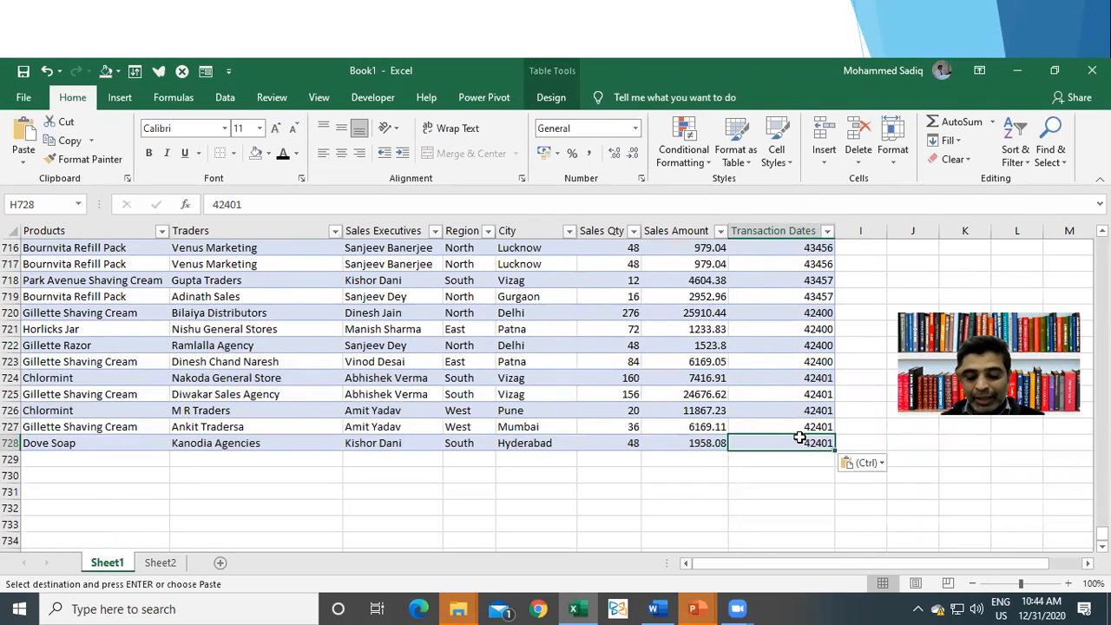
Return to the first rows of the tblSales table and examine its Sales Qty and Sales Amount columns
key("ctrl")
key("ctrl")
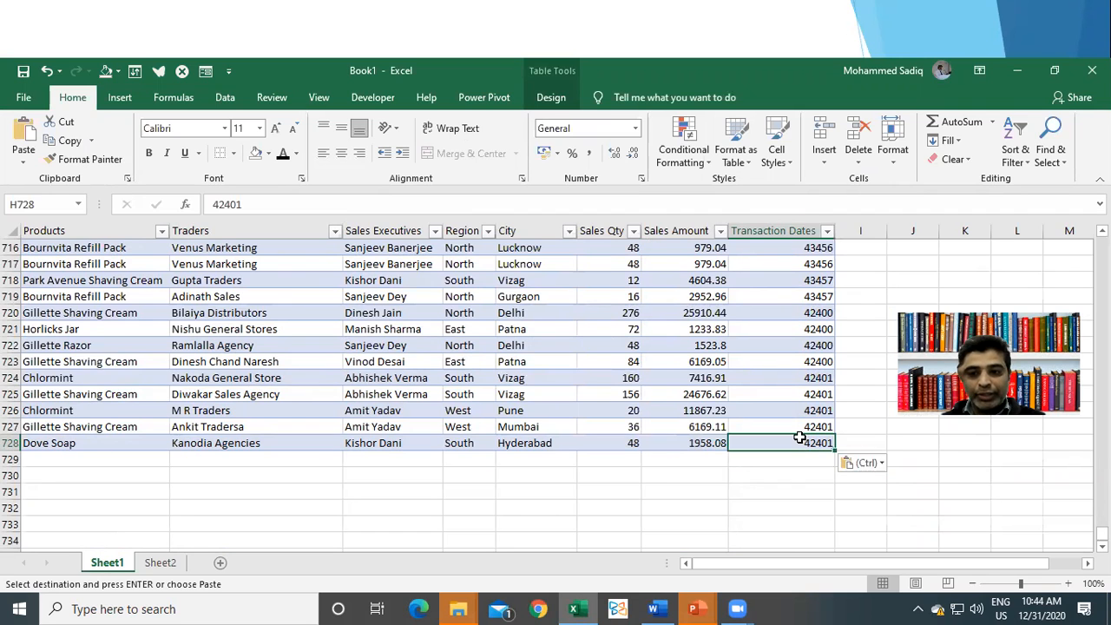
key("ctrl+Up")
key("Left")
key("Left")
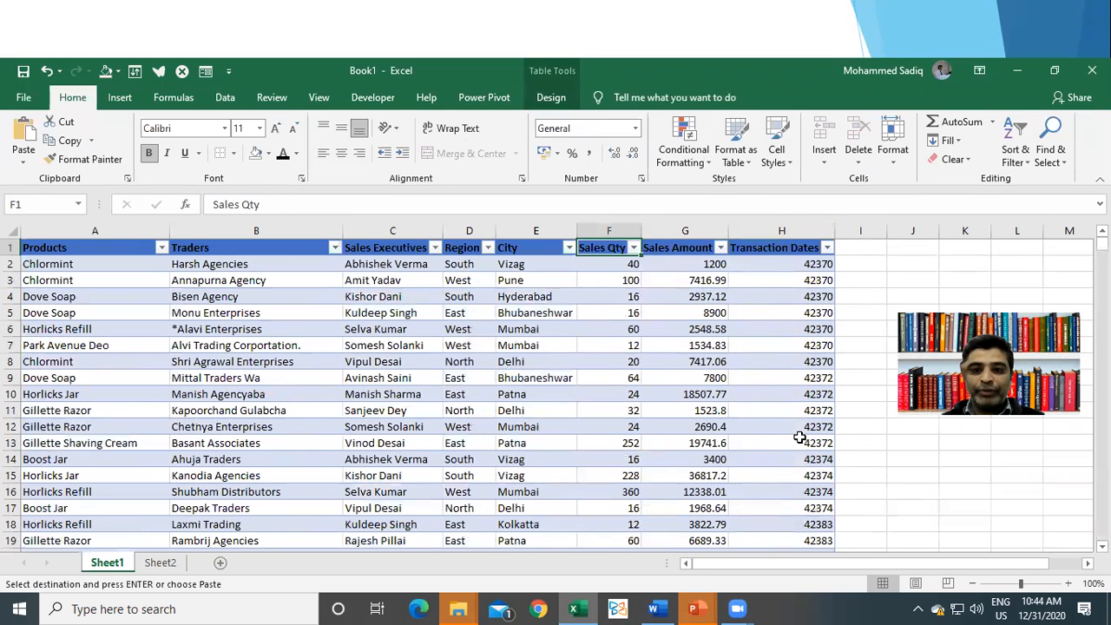
left_click(668, 279)
key("Up")
key("Up")
left_click(855, 248)
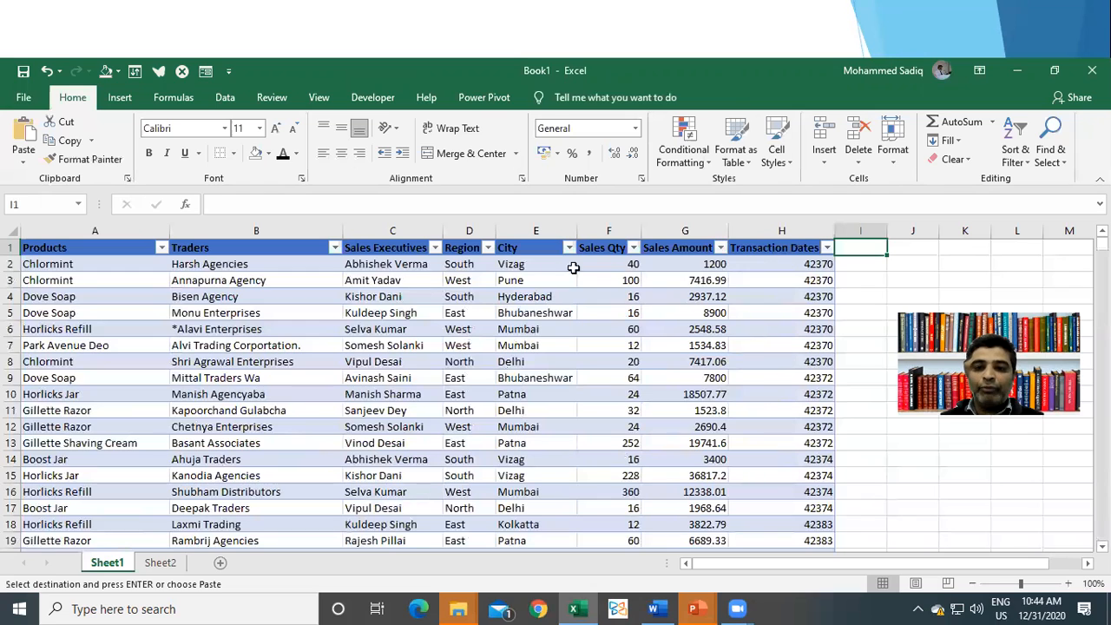
left_click(616, 265)
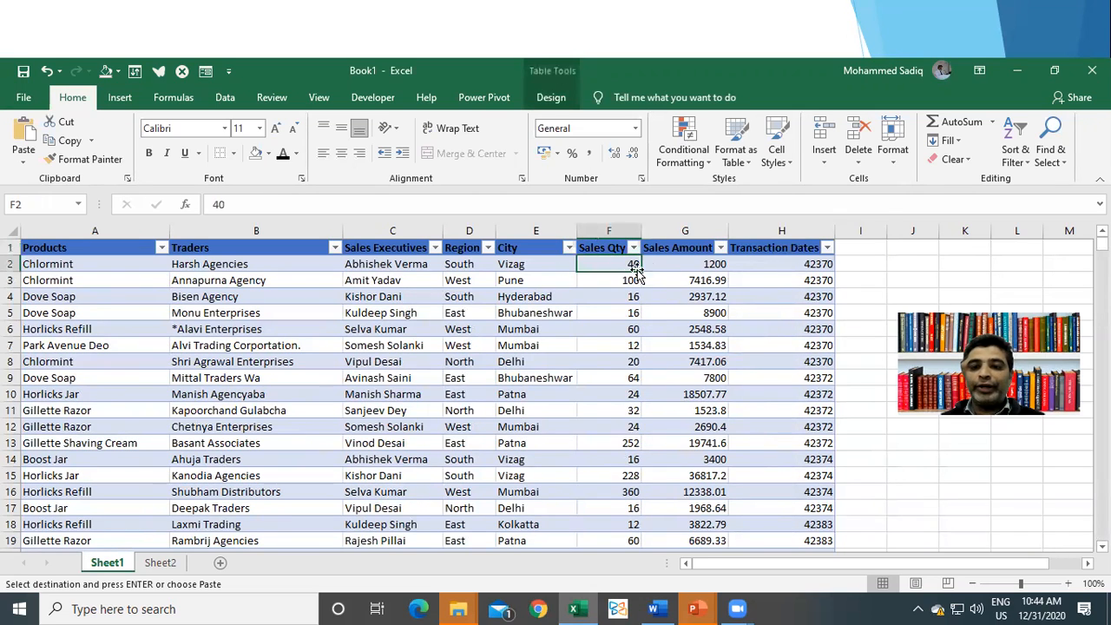
left_click(665, 264)
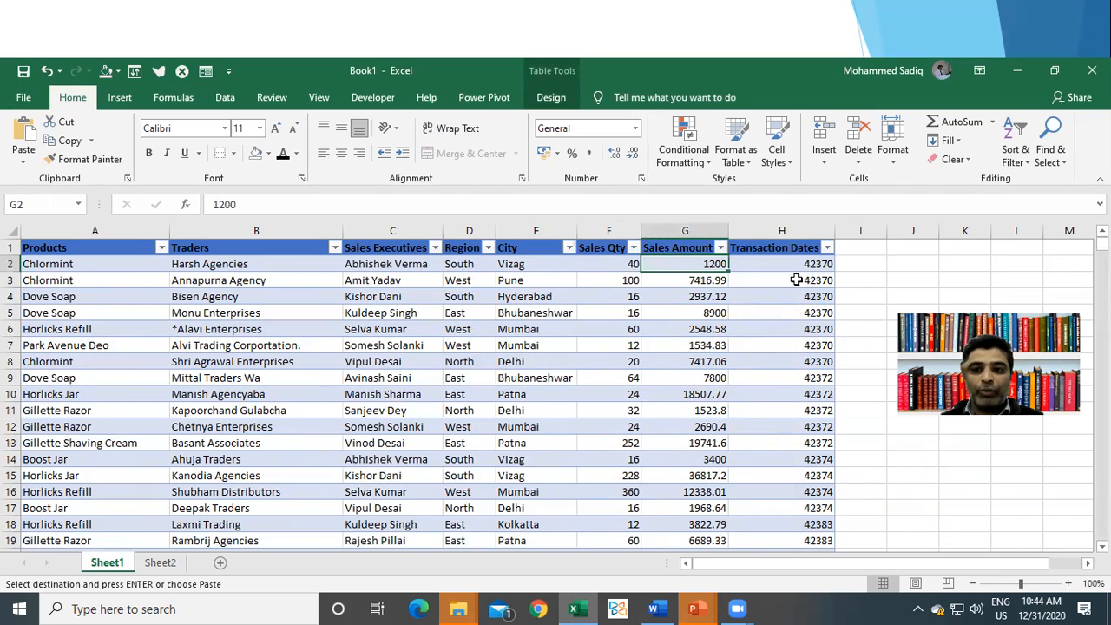
Add a Sales Value column to the table by entering the header in I1, and widen column I slightly
left_click(843, 247)
type("Sales Va")
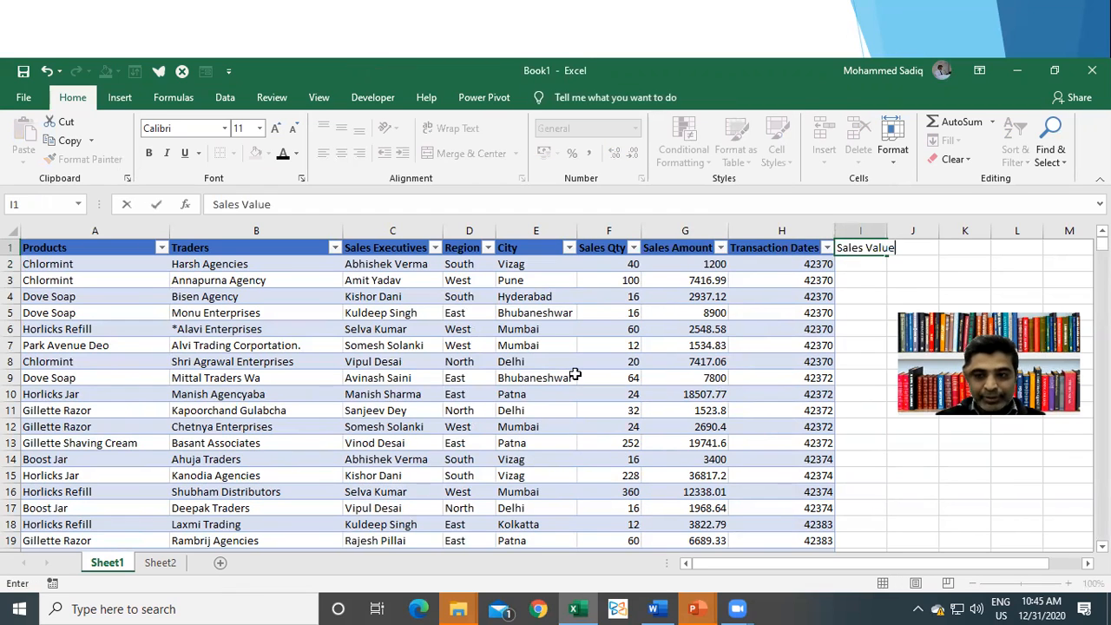
type("lue")
key("Return")
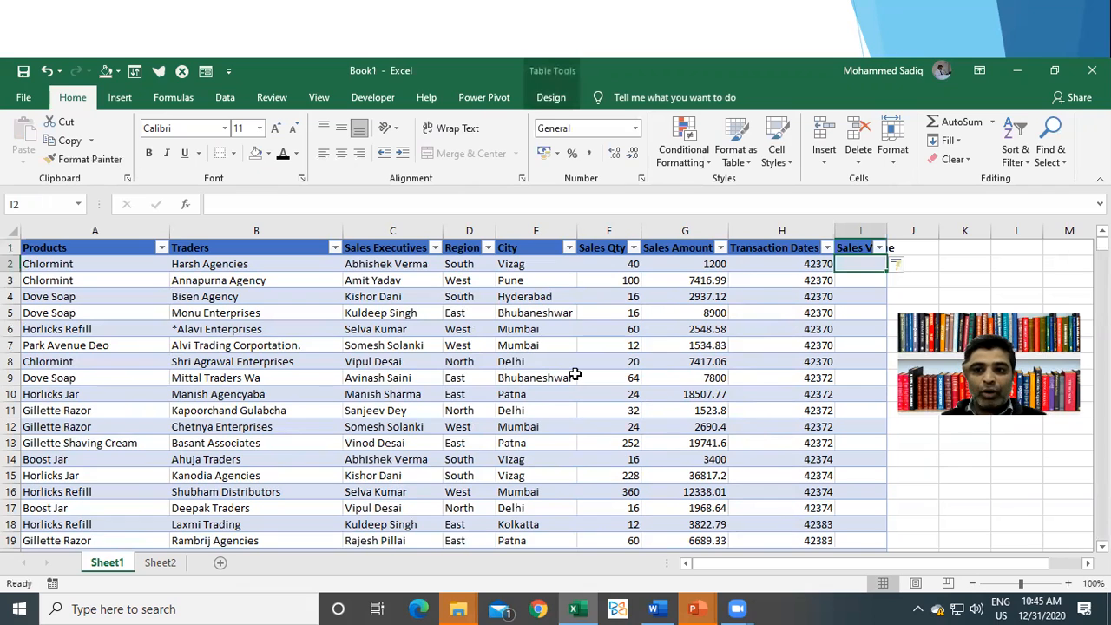
left_click_drag(886, 231, 901, 232)
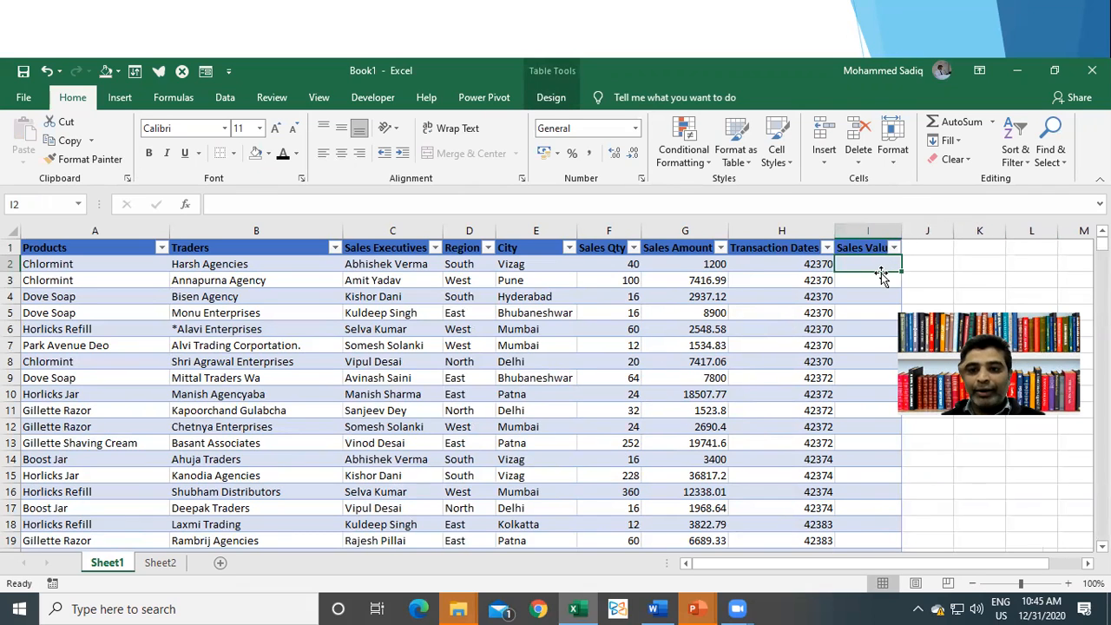
Calculate the Sales Value column with the formula =[@[Sales Amount]]*[@[Sales Qty]] entered in I2
type("=-")
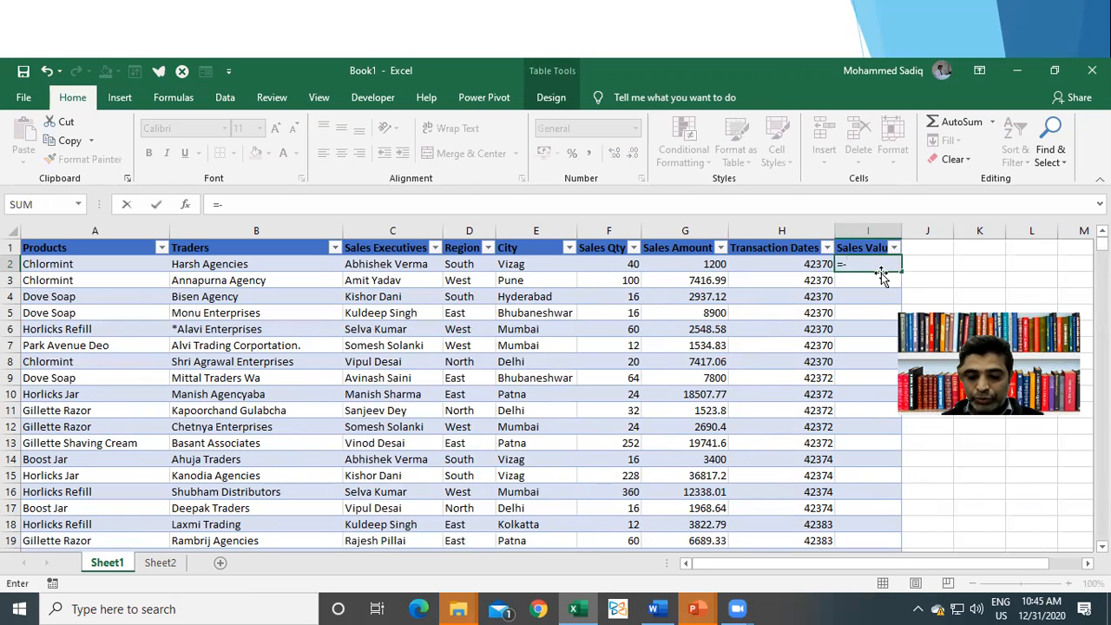
left_click(679, 262)
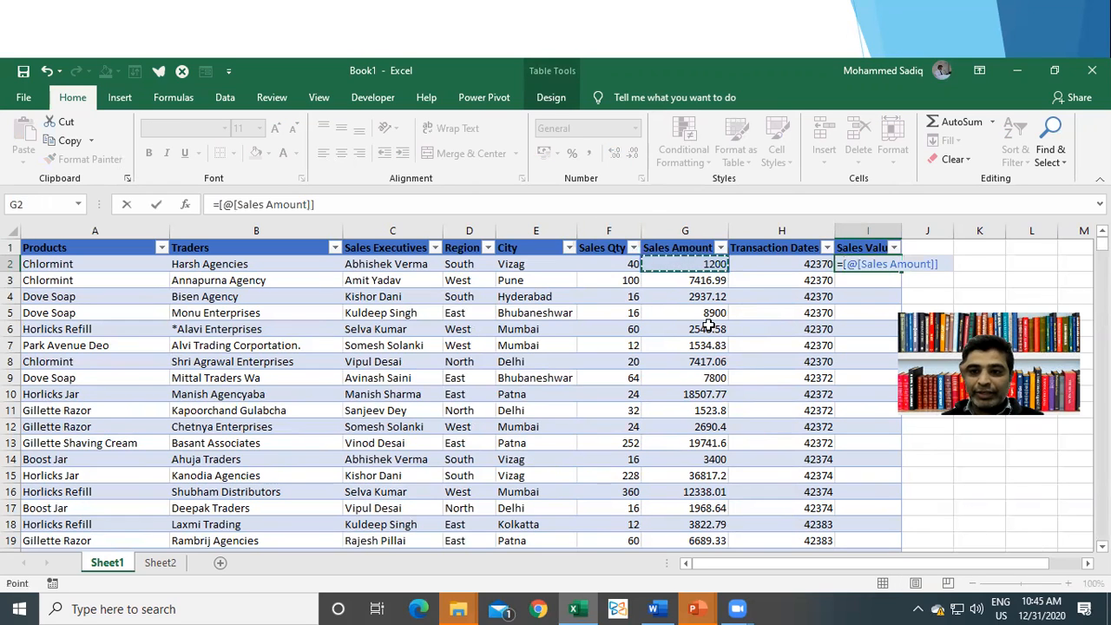
type("*")
left_click(610, 264)
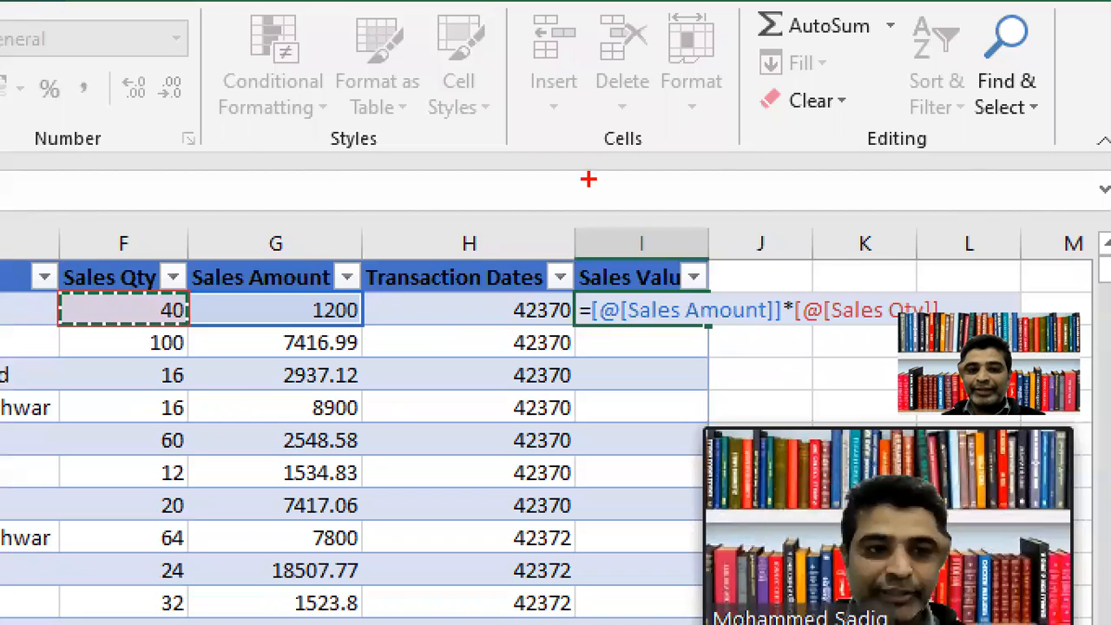
left_click_drag(658, 338, 726, 338)
left_click_drag(833, 330, 890, 335)
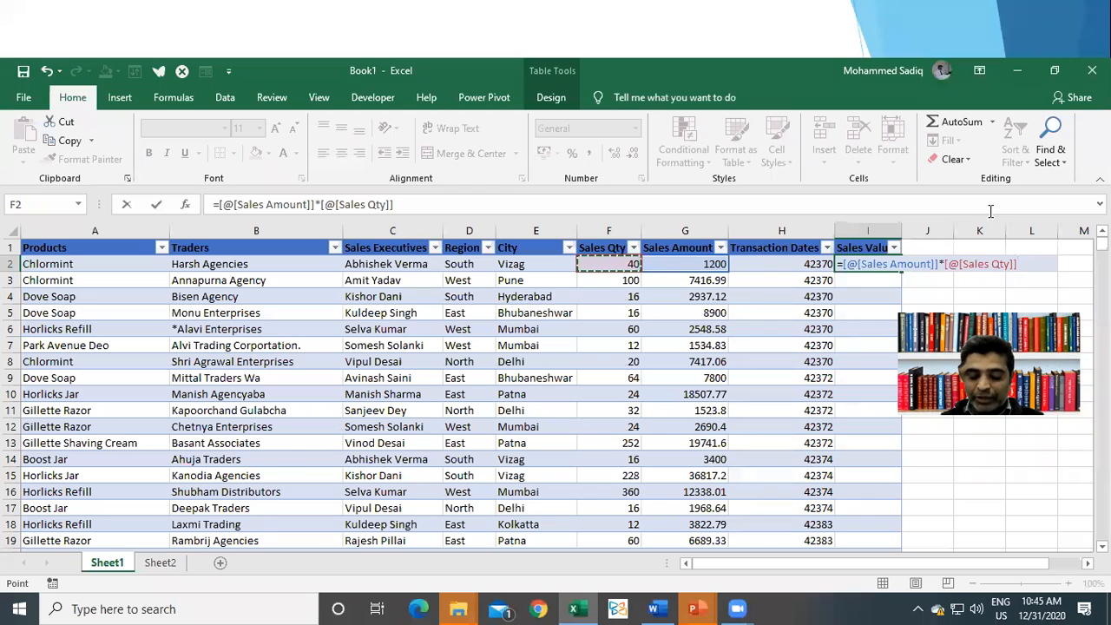
key("Return")
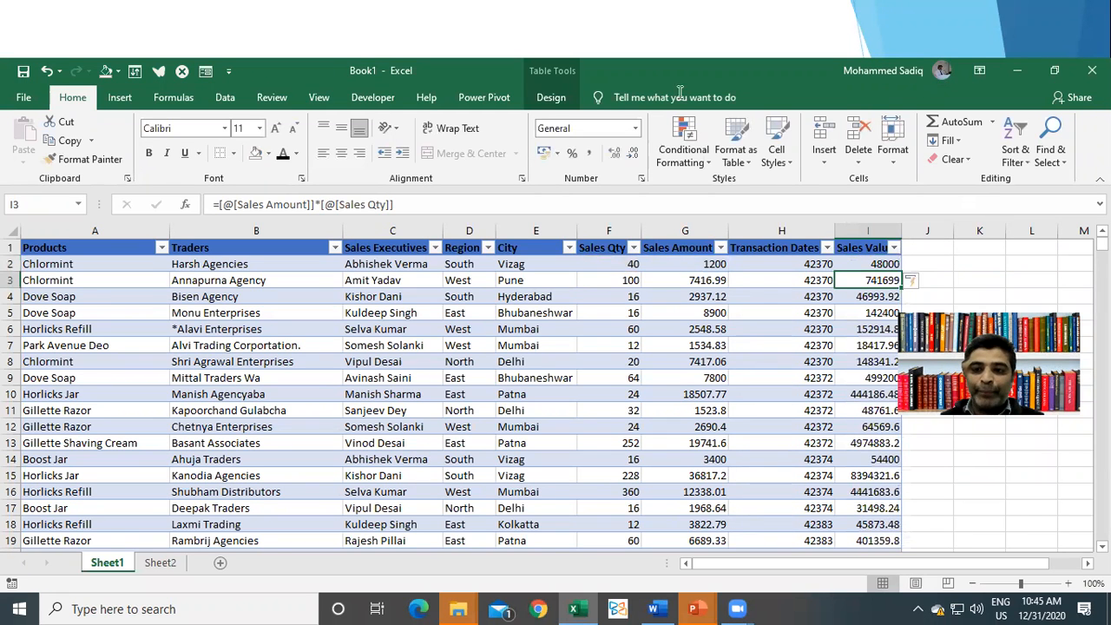
Inspect the Sales Value formula in I2, I15, I27 and the table's last row, and return to the header
double_click(875, 262)
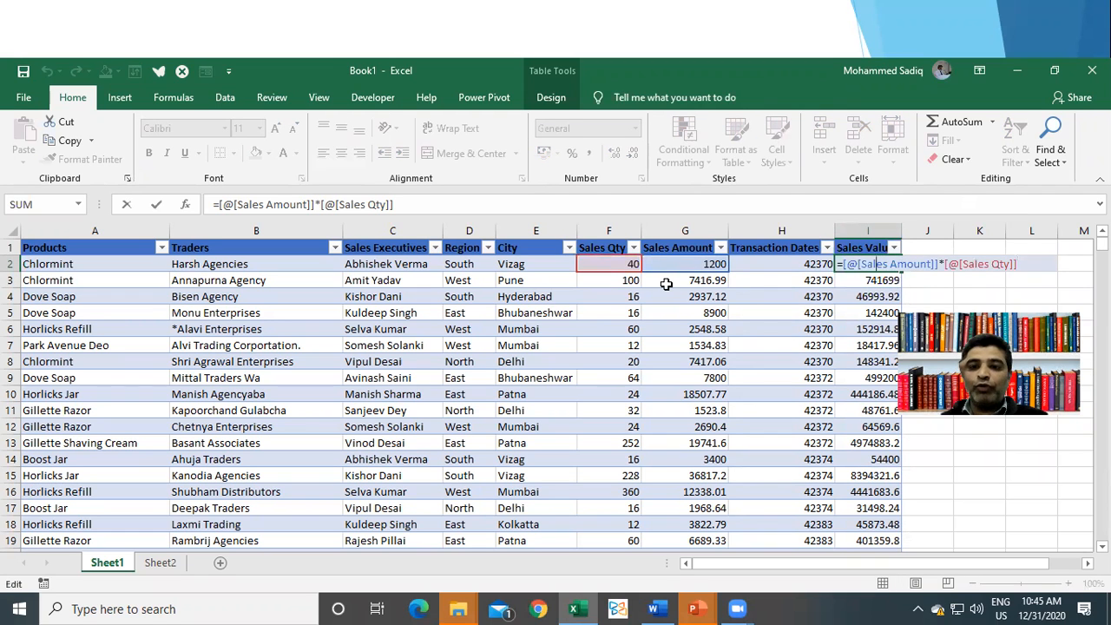
key("Escape")
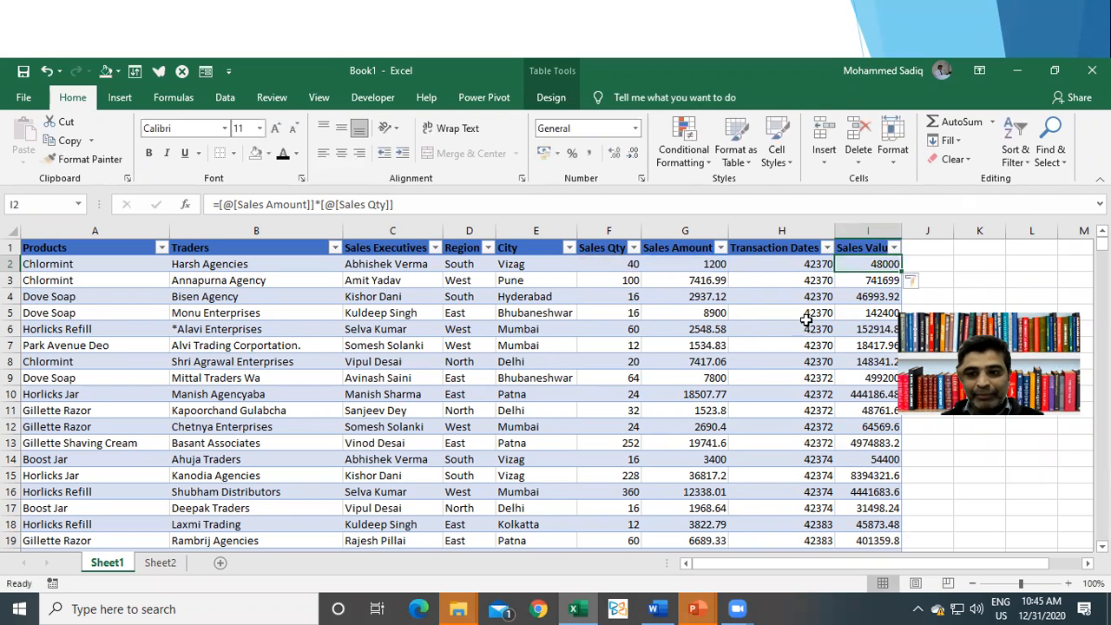
scroll(855, 321, "down", 1)
left_click(859, 426)
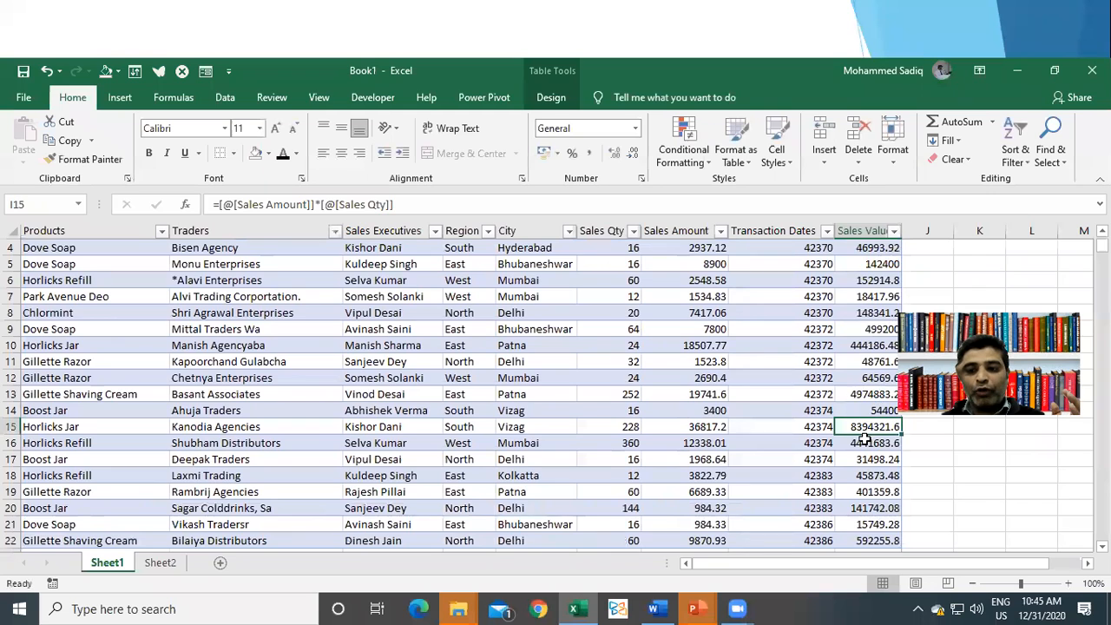
scroll(863, 429, "down", 2)
double_click(878, 522)
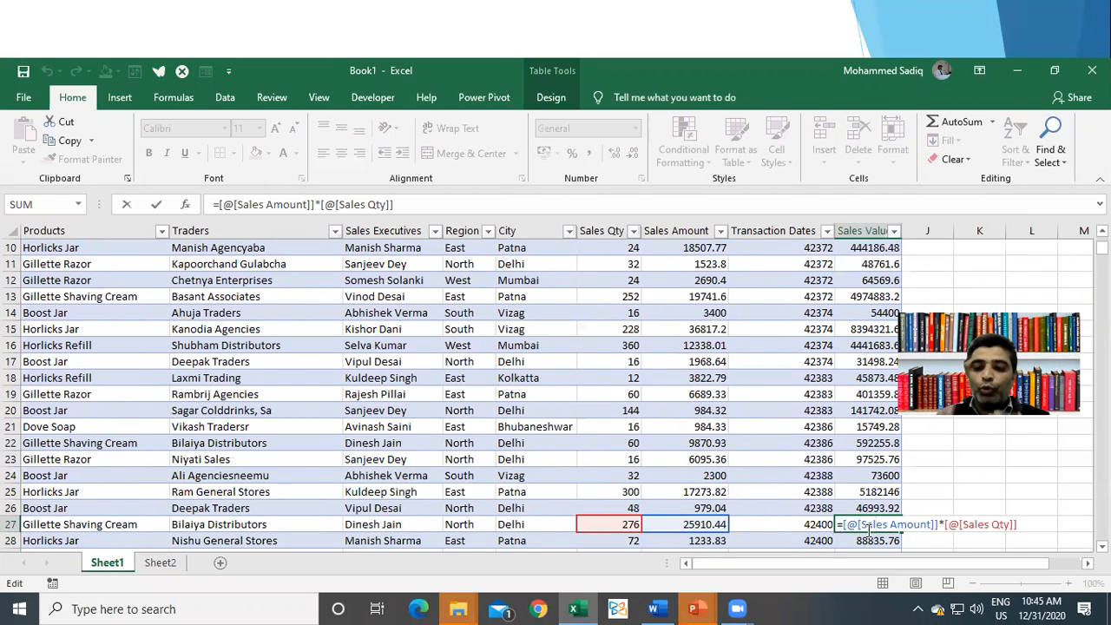
key("Escape")
key("ctrl+Down")
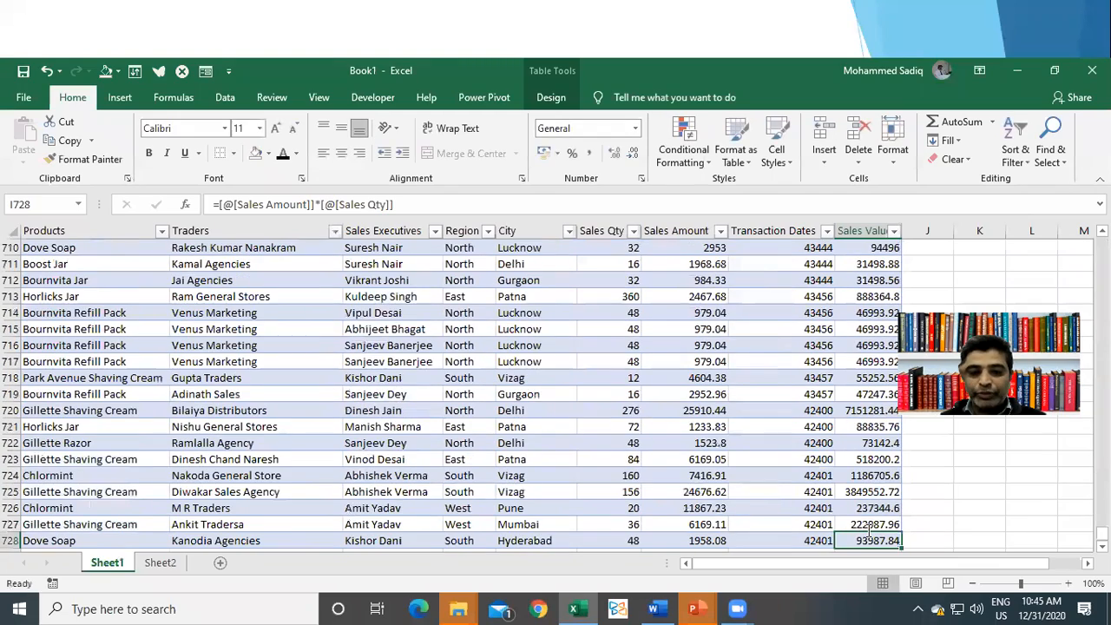
key("ctrl+Up")
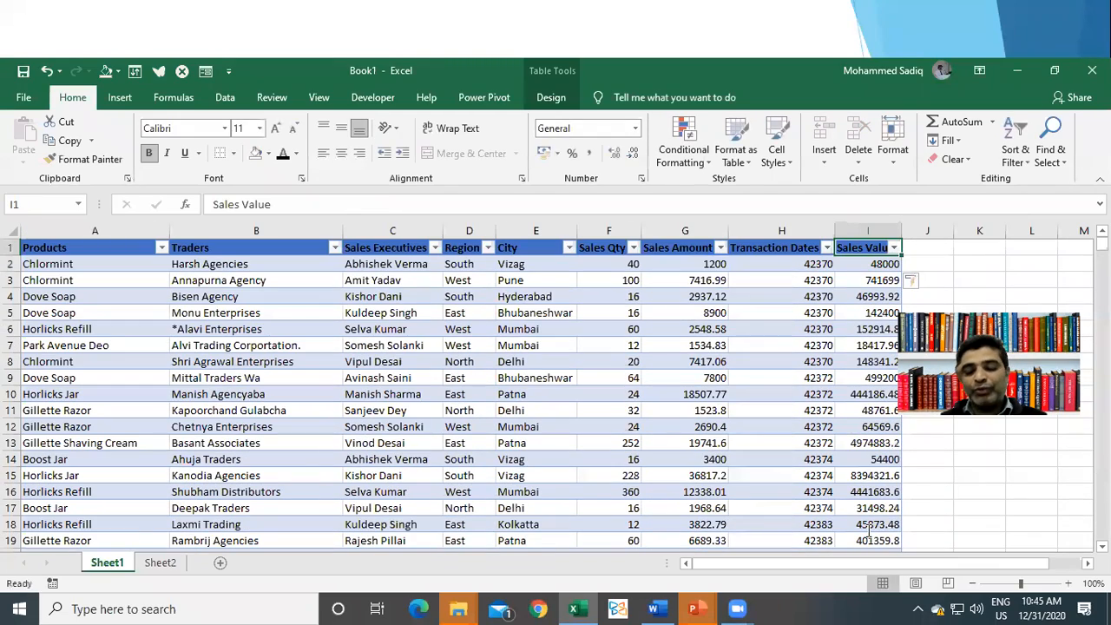
Go through the Sales Value column cell by cell down to row 36 to check its formulas, and return to the header
key("Down")
key("Down")
key("Down")
key("Down")
key("Down")
key("Down")
key("Down")
key("Down")
key("Down")
key("Down")
key("Down")
key("Down")
key("Down")
key("Down")
key("Down")
key("Down")
key("Down")
key("Down")
key("Down")
key("Down")
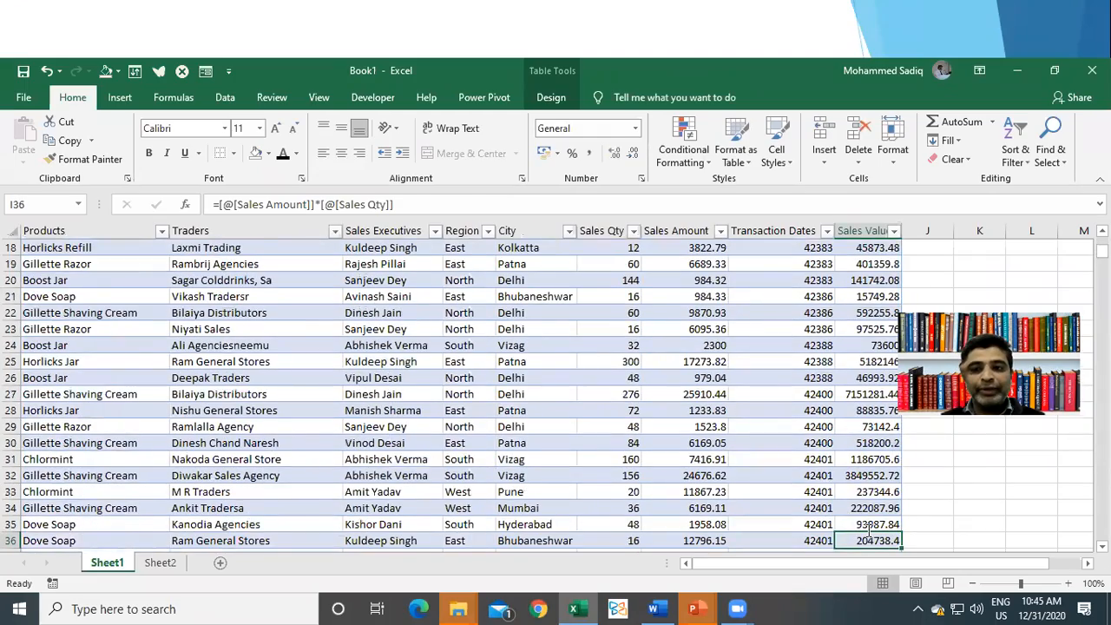
key("ctrl+Up")
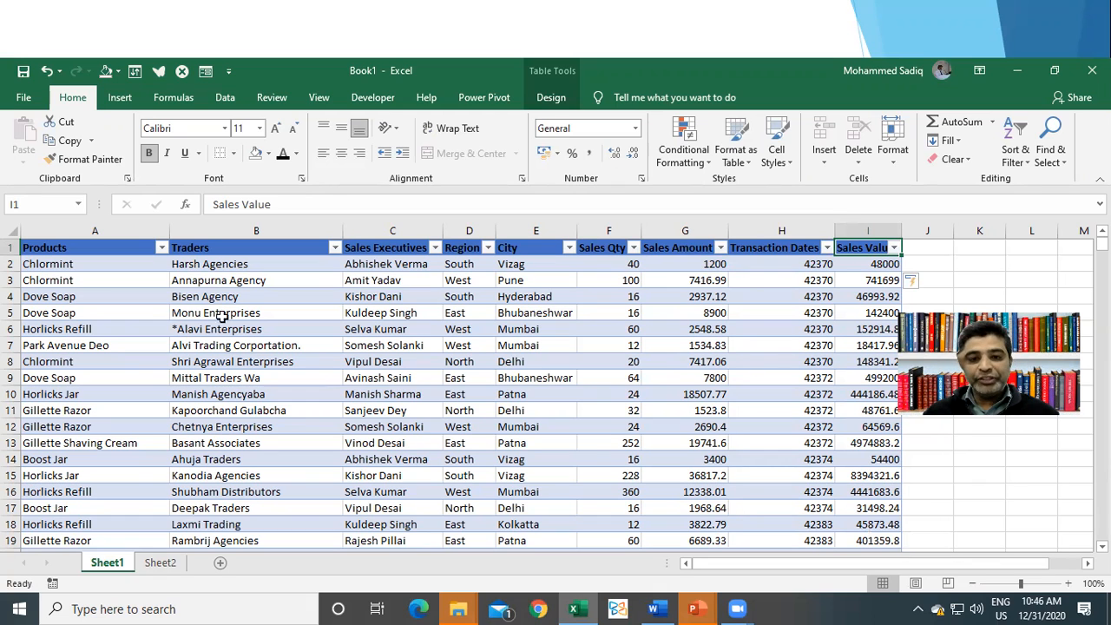
Filter the Region column to only the South records and look through the filtered rows
left_click(316, 345)
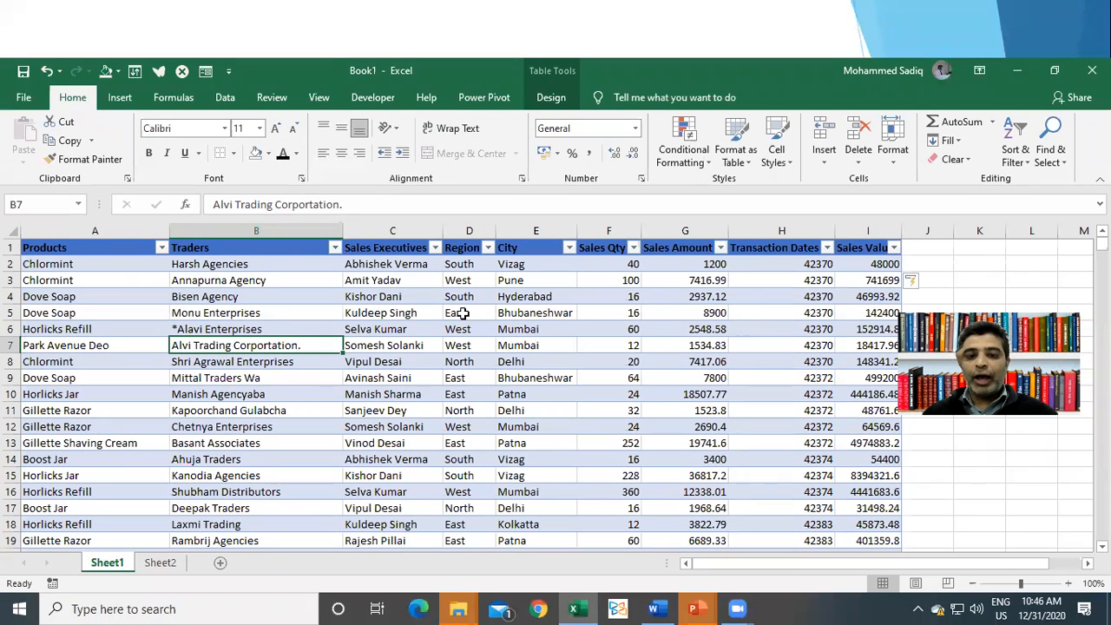
left_click(462, 313)
left_click(470, 297)
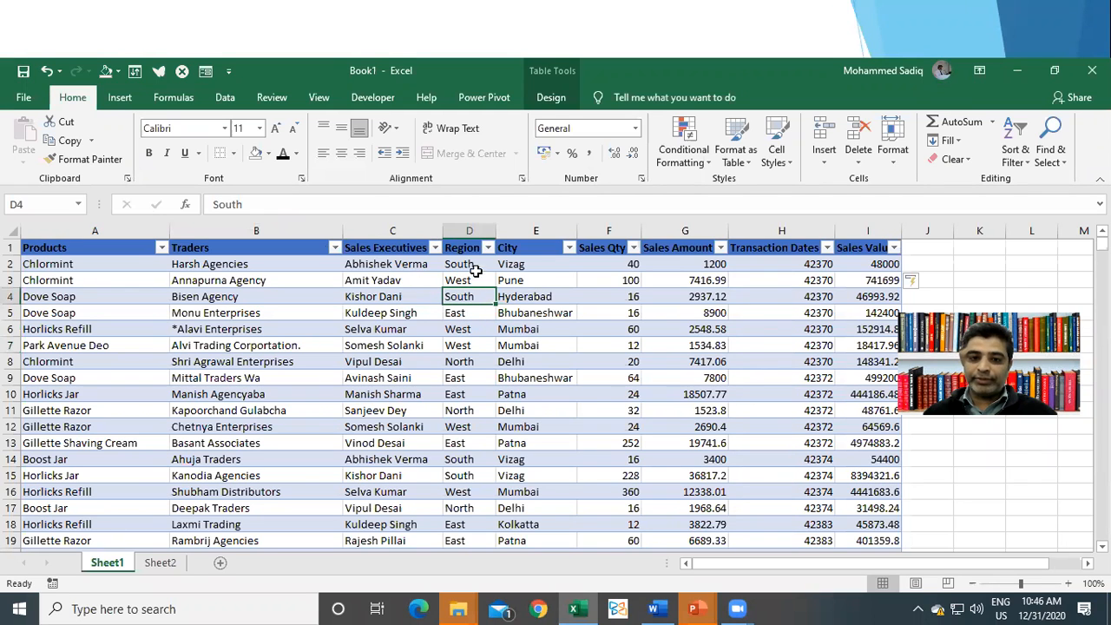
left_click(487, 247)
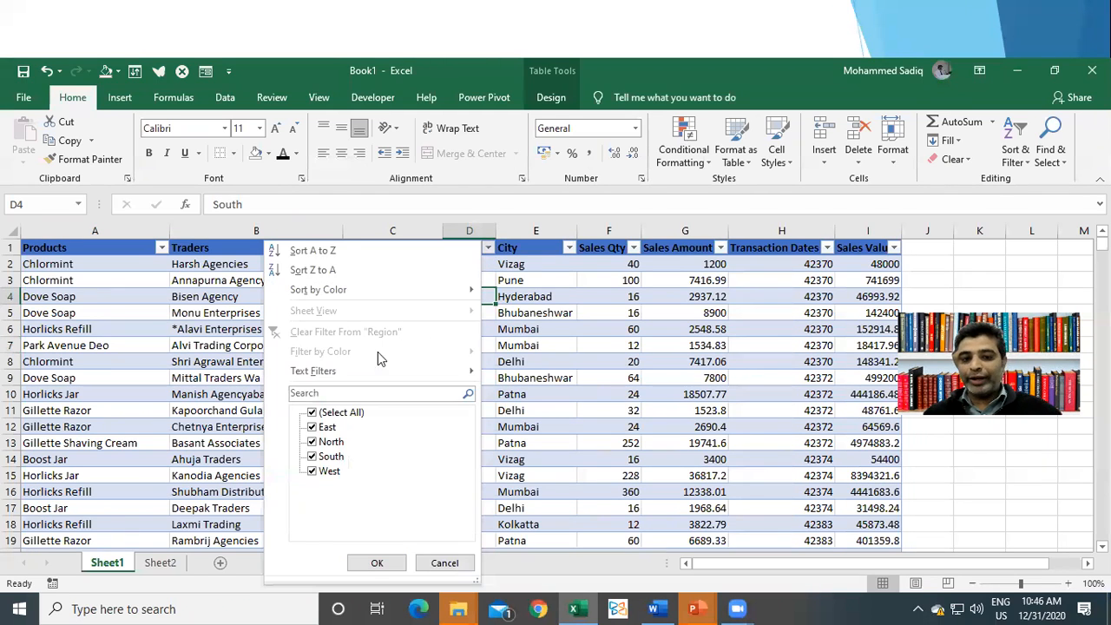
left_click(313, 413)
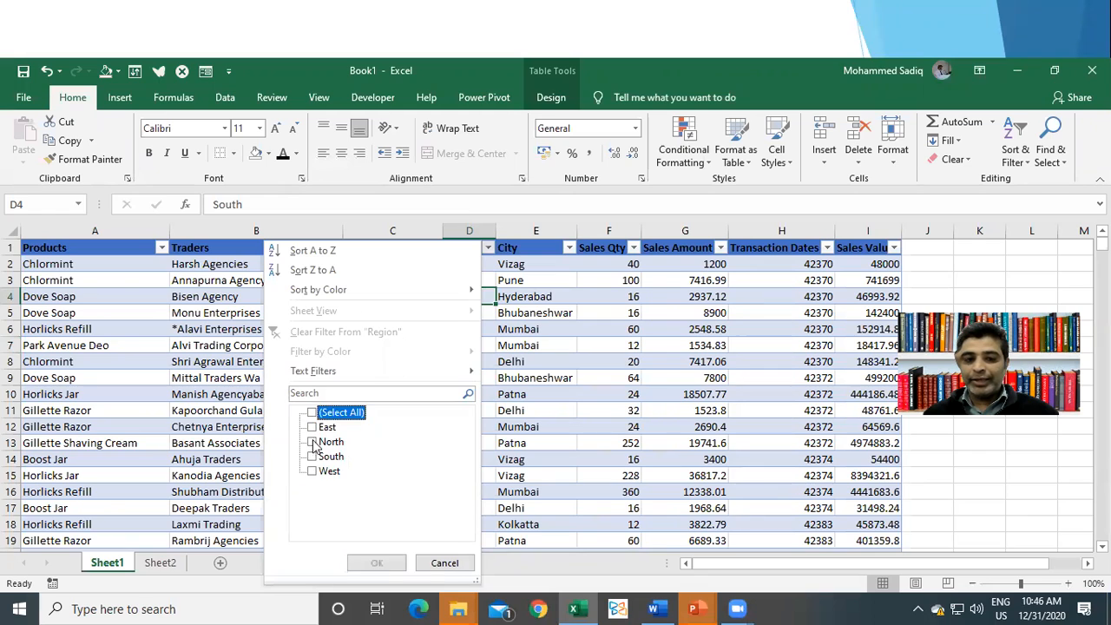
left_click(314, 458)
left_click(376, 562)
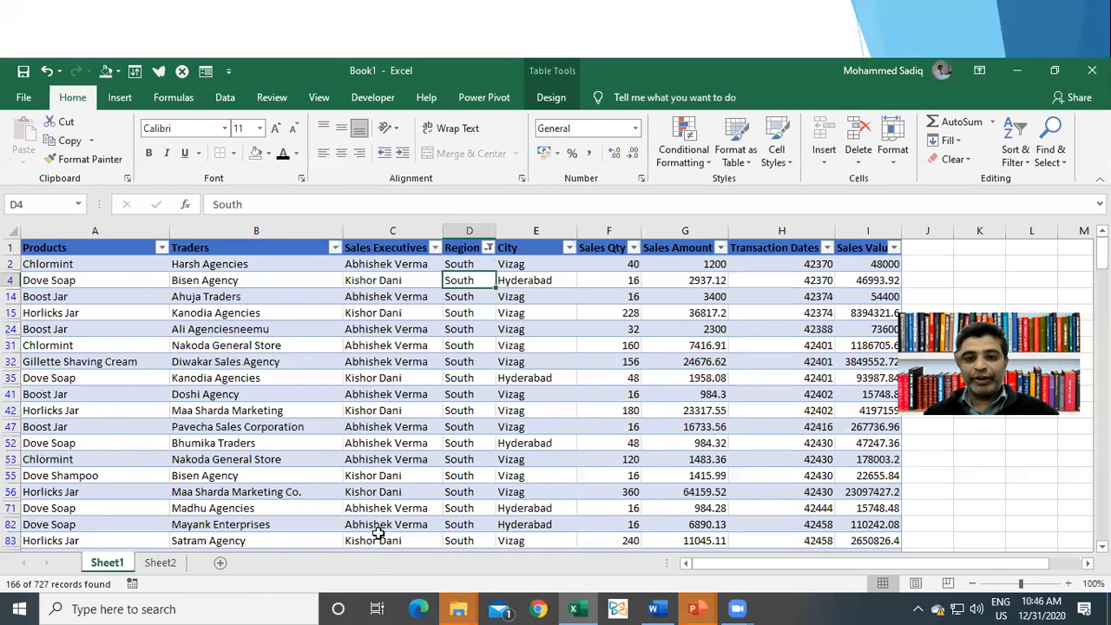
scroll(542, 406, "down", 2)
scroll(541, 405, "up", 2)
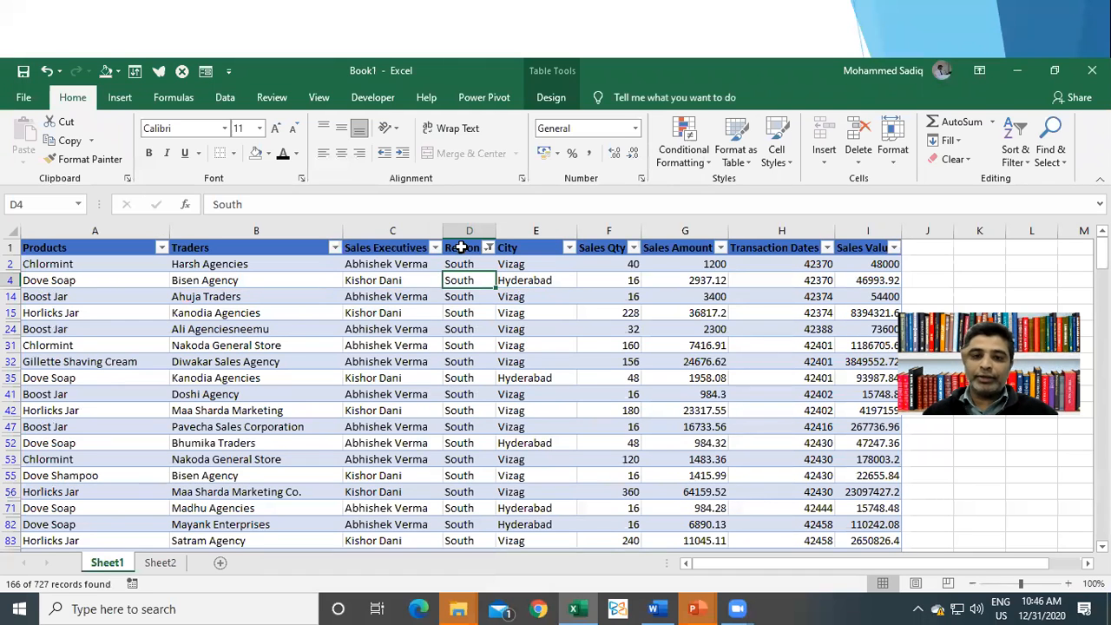
Remove the Region filter by selecting all regions again
left_click(489, 248)
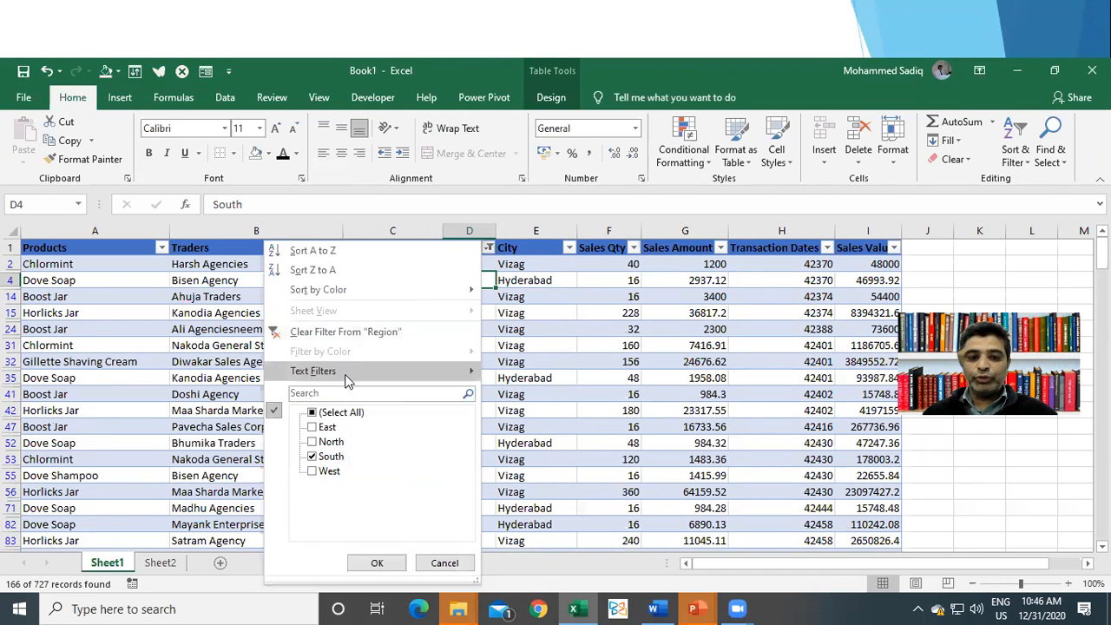
left_click(312, 412)
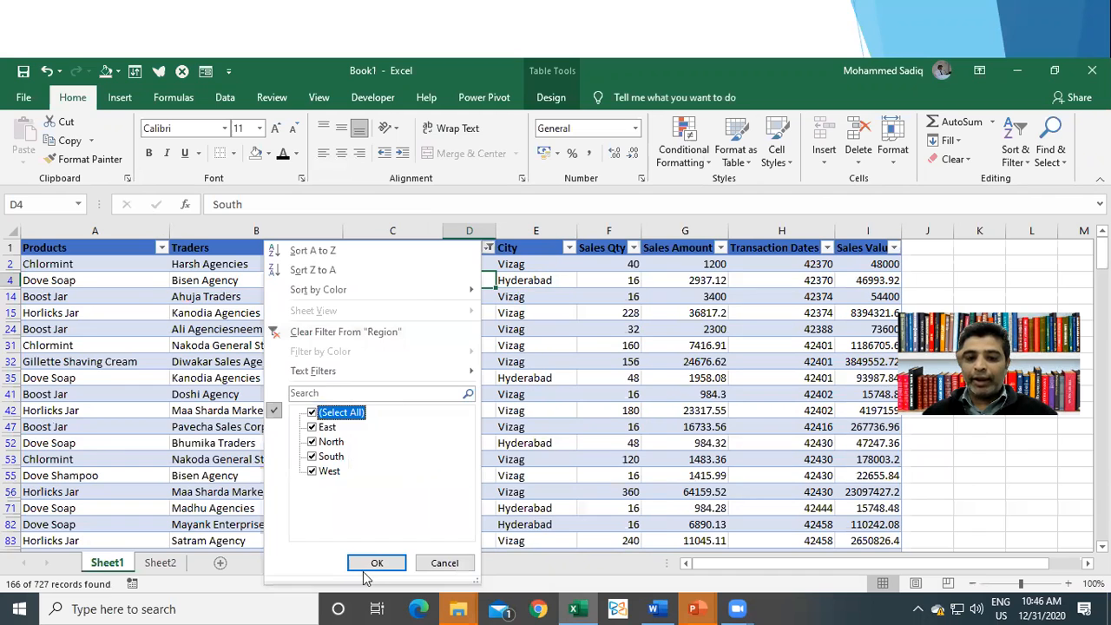
left_click(373, 563)
left_click(516, 344)
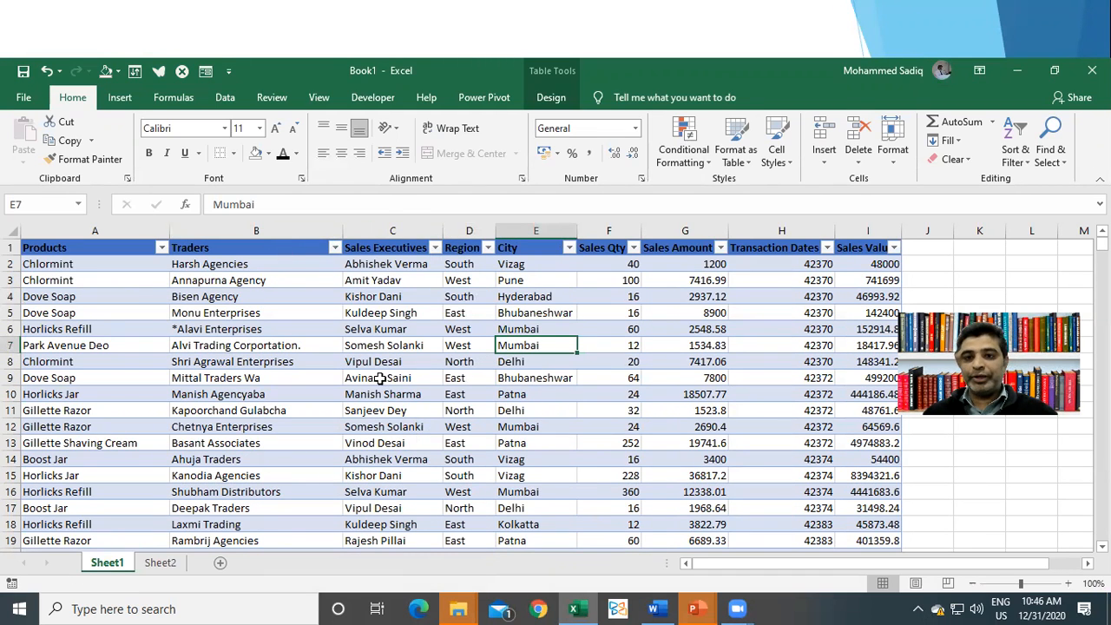
Turn off the filter buttons of the tblSales table and turn them back on
left_click(550, 97)
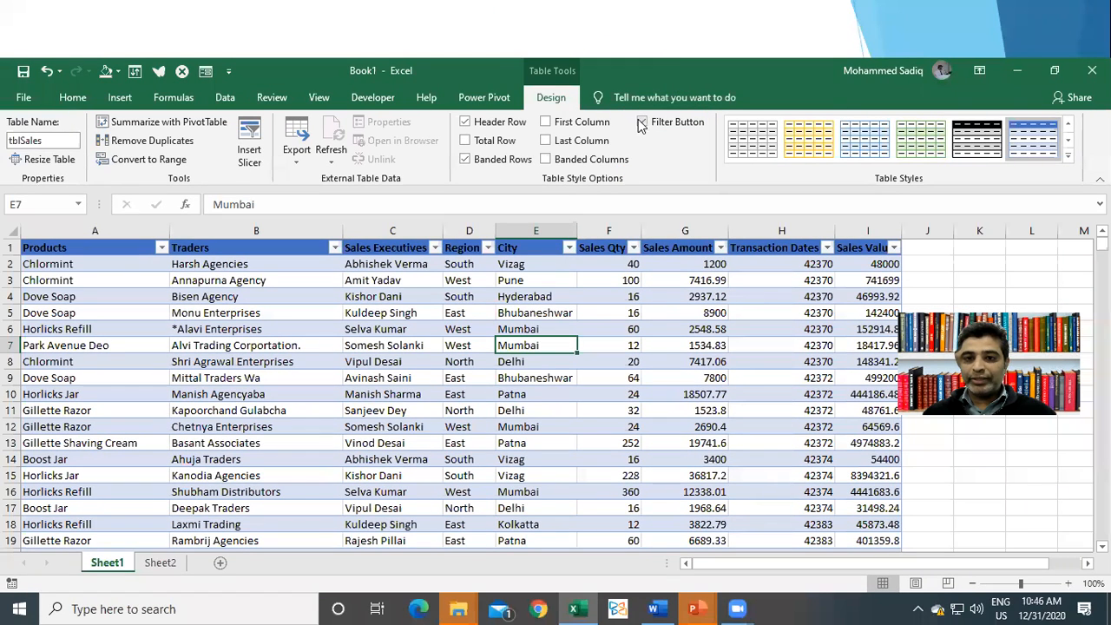
left_click(641, 122)
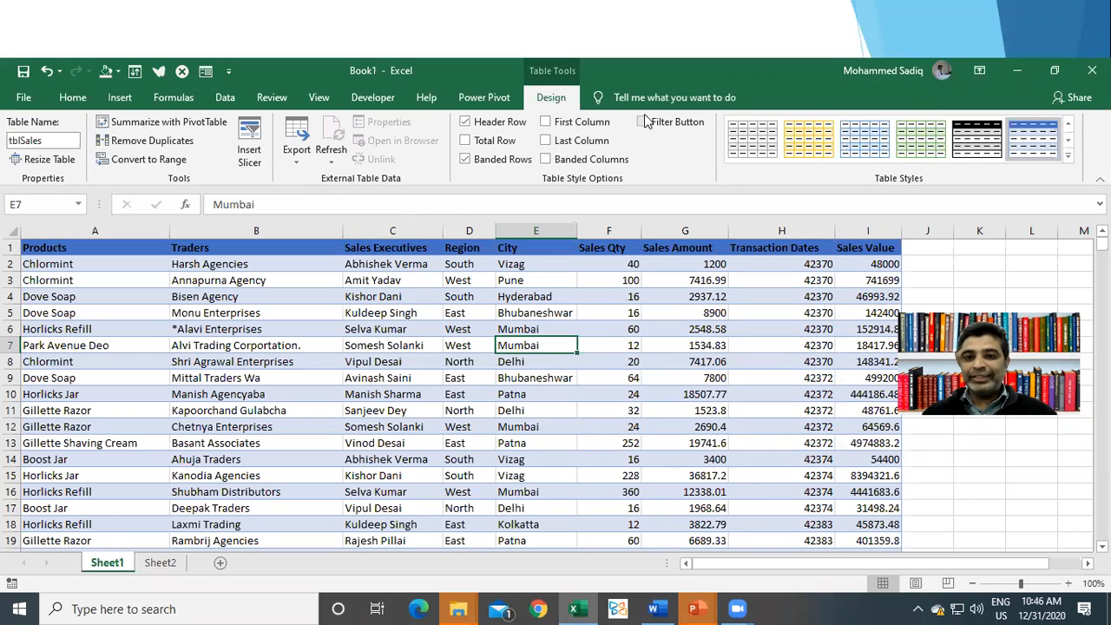
left_click(641, 122)
Filter the tblSales table by Region to show only South
left_click(488, 248)
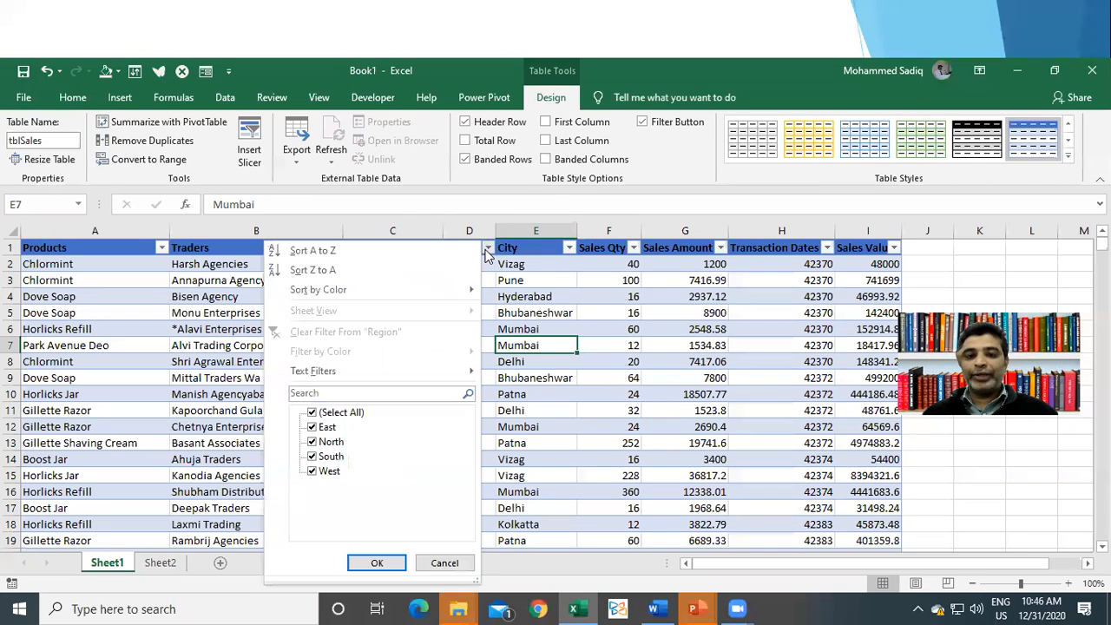
left_click(313, 413)
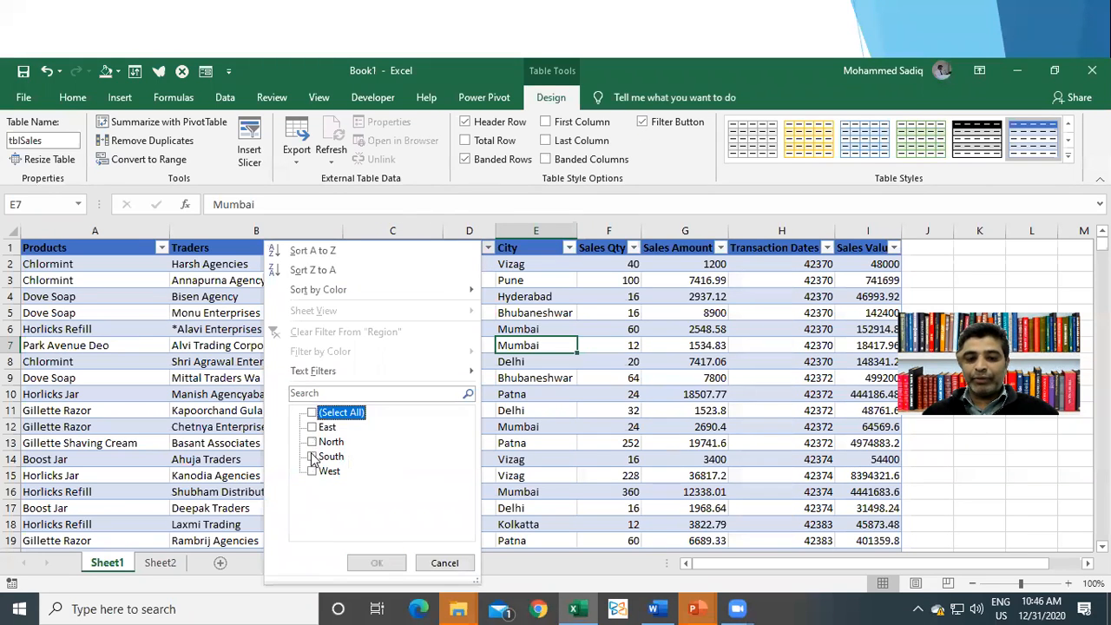
left_click(312, 456)
left_click(376, 564)
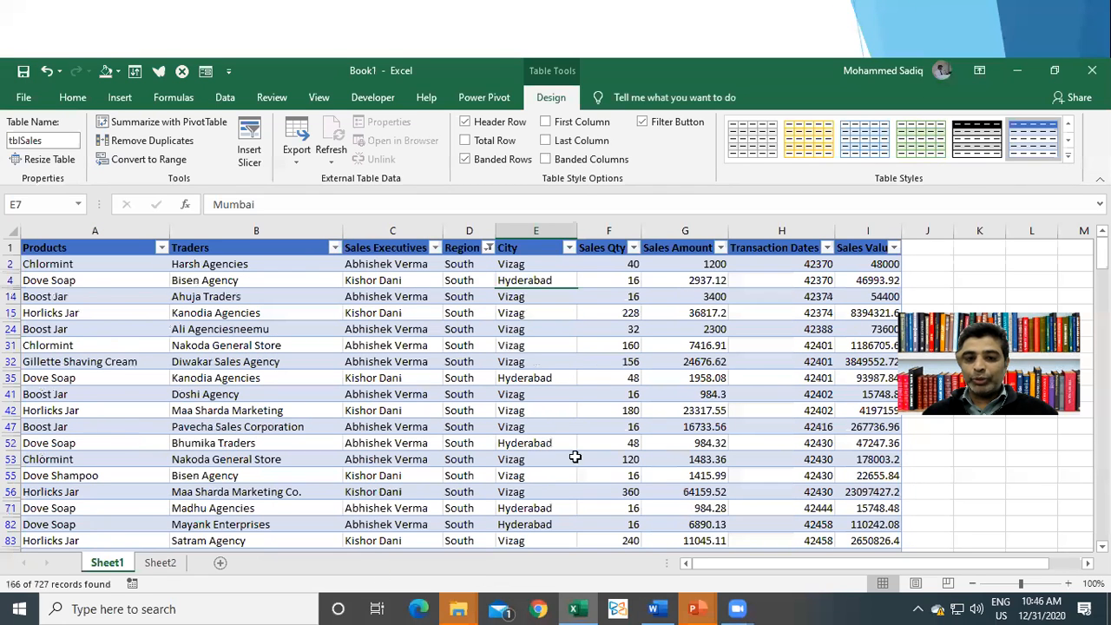
Hide the filter buttons of the South-filtered tblSales table, look through the rows, and show the buttons again
left_click(593, 394)
left_click(642, 122)
scroll(529, 358, "down", 6)
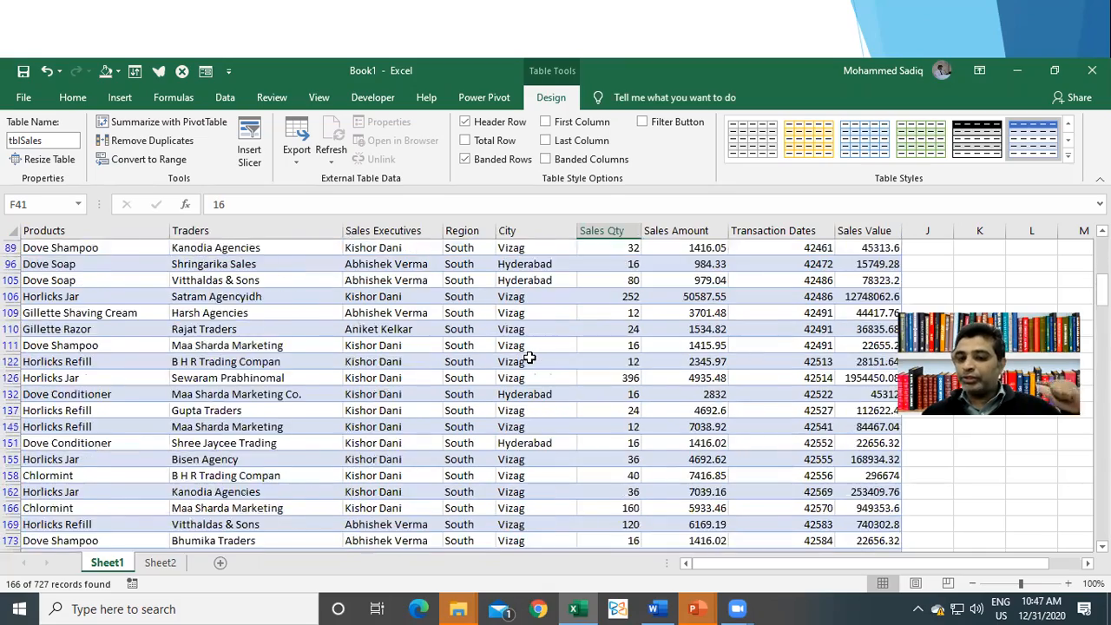
scroll(530, 358, "up", 6)
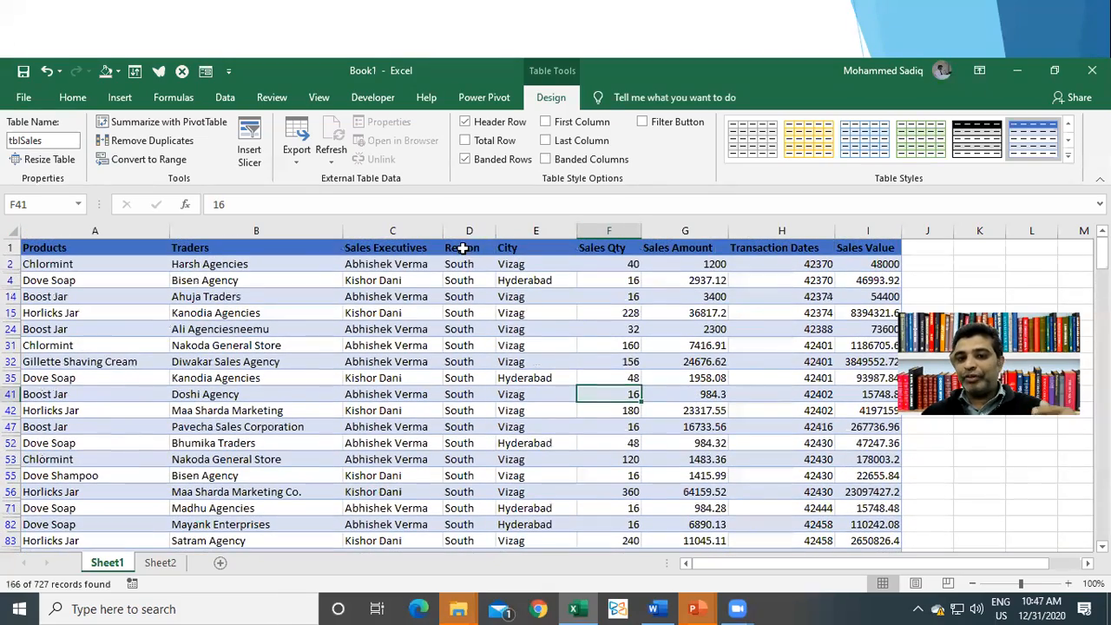
left_click(463, 248)
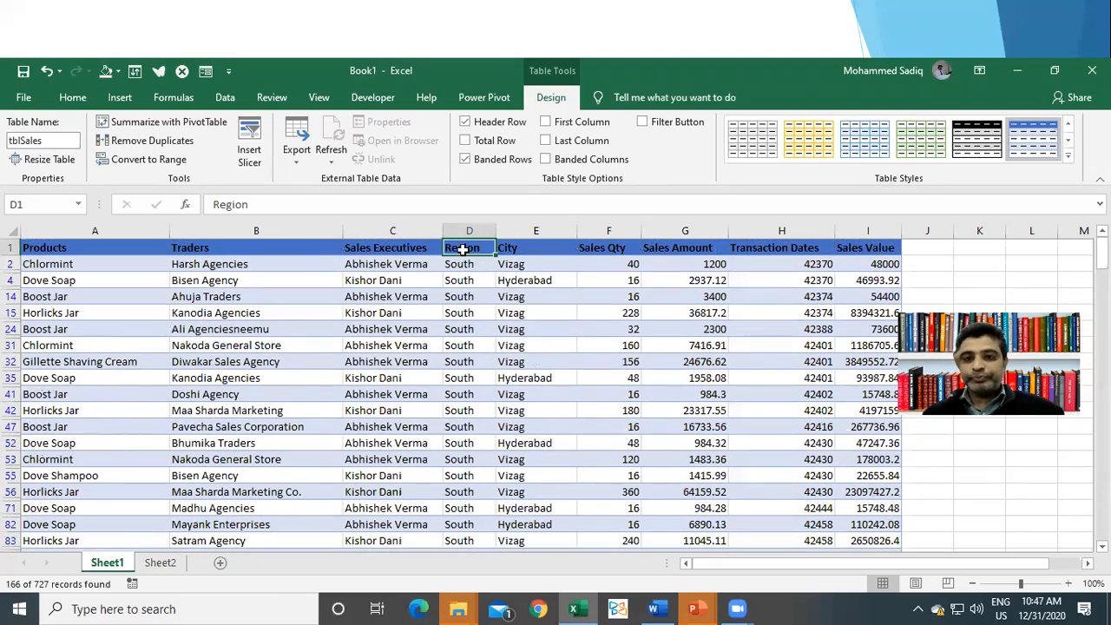
left_click(642, 123)
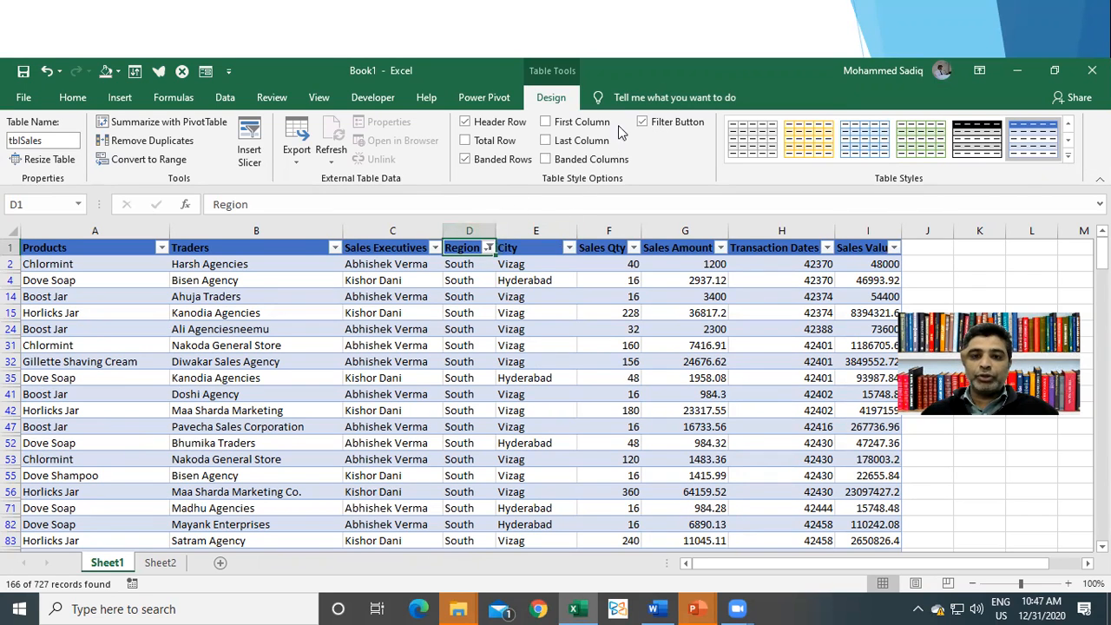
Clear the filter from the Region column and turn off the table's filter buttons
left_click(489, 249)
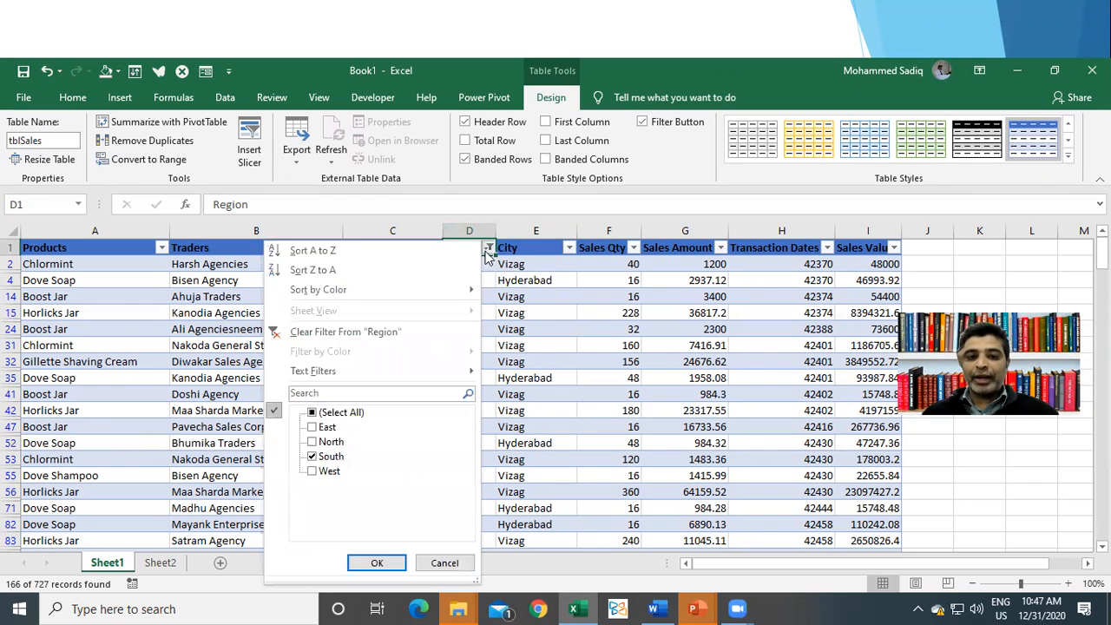
left_click(325, 330)
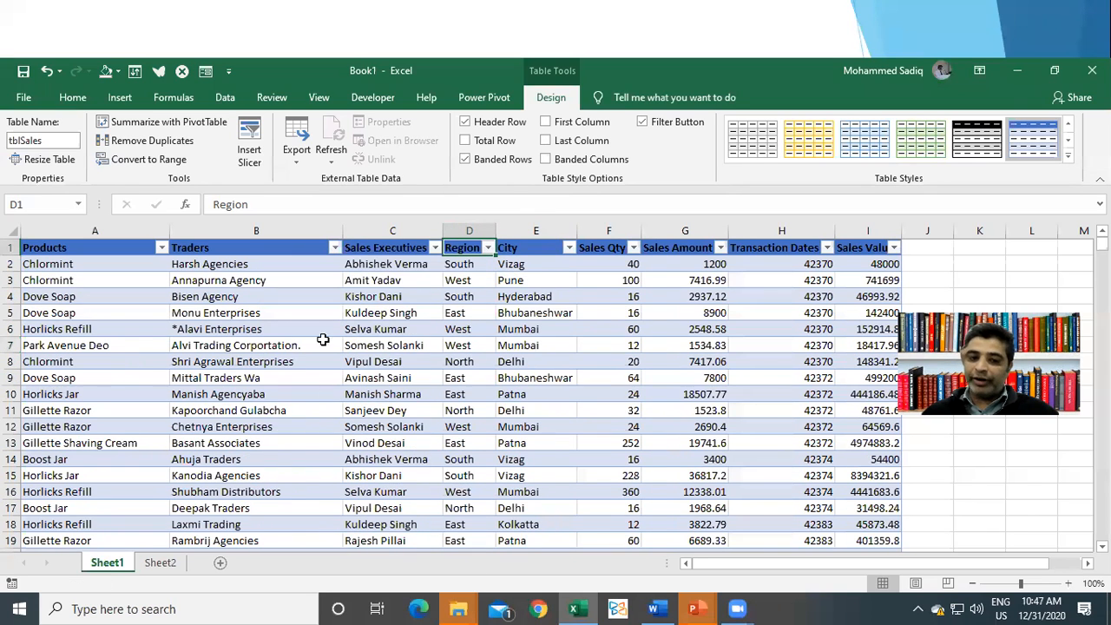
left_click(643, 123)
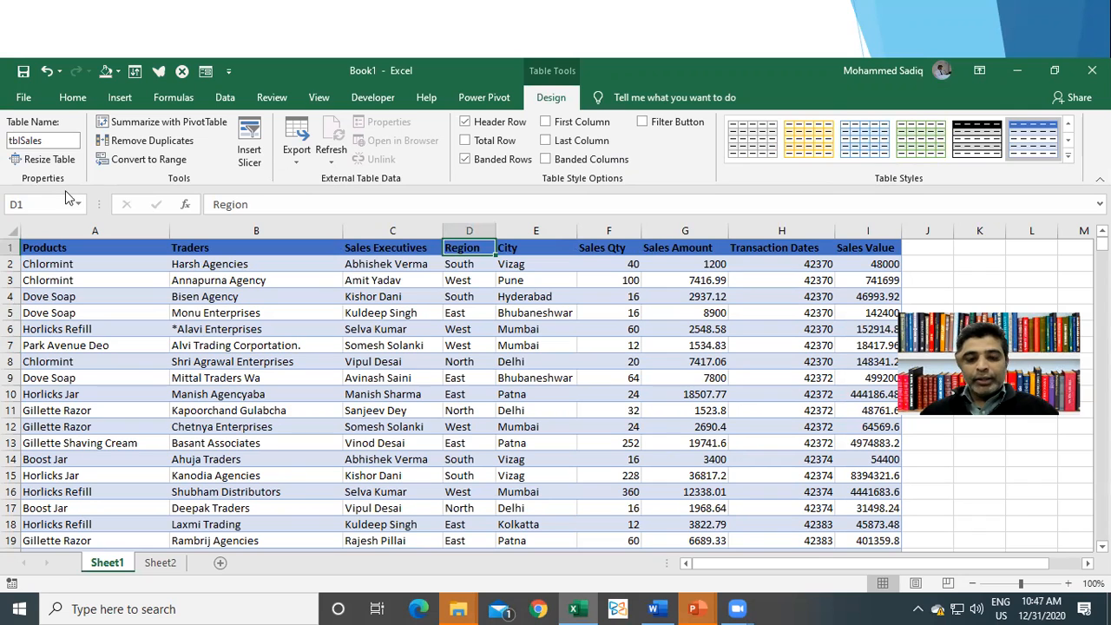
left_click(416, 372)
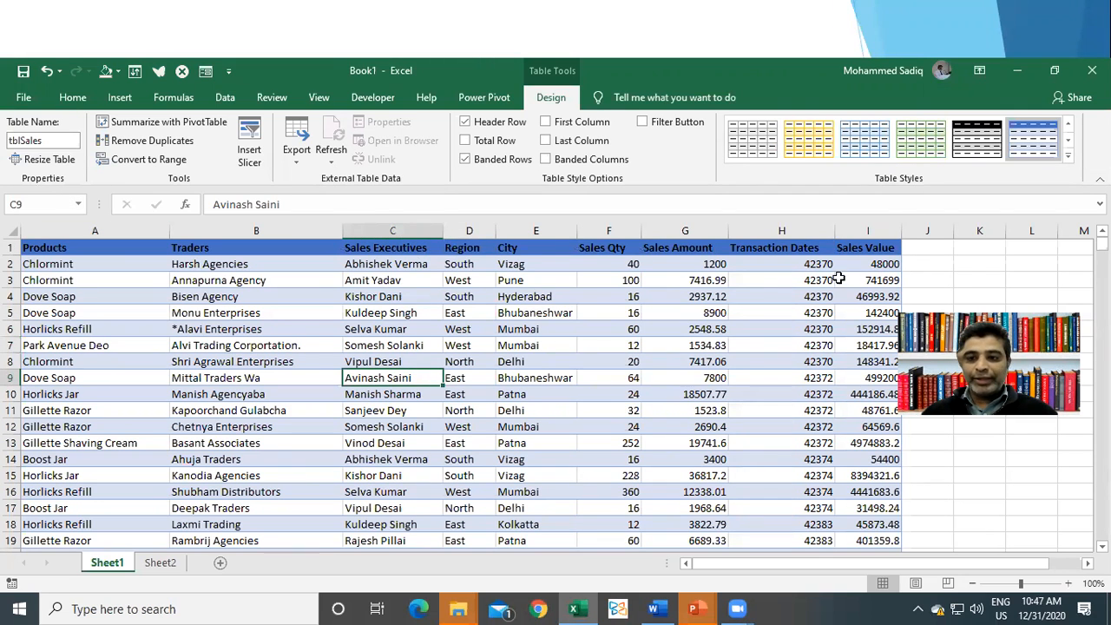
left_click(631, 263)
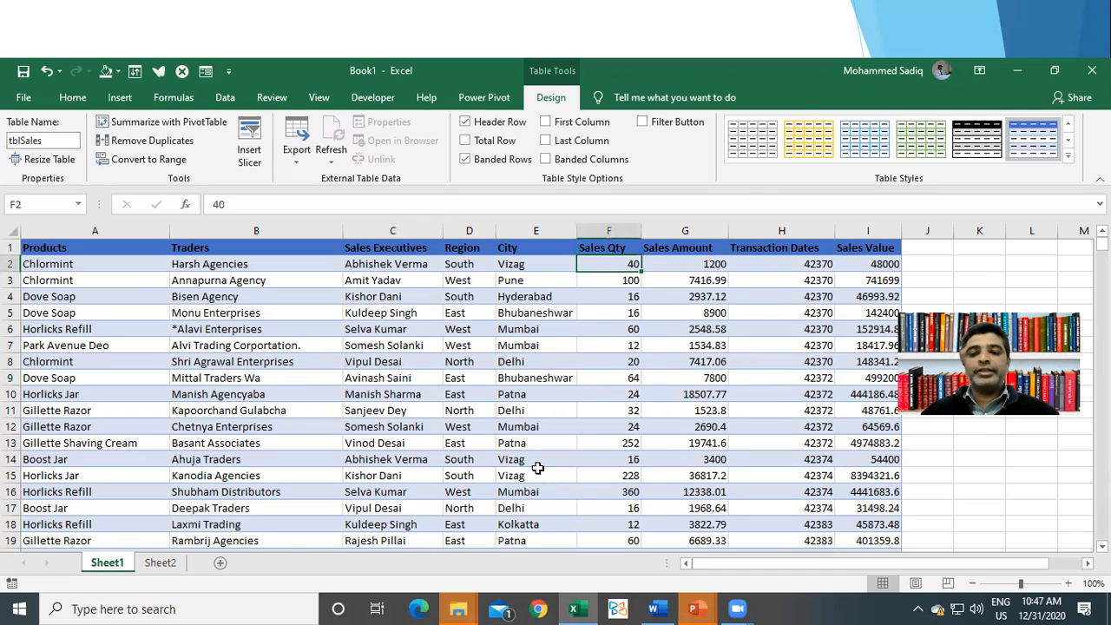
key("Right")
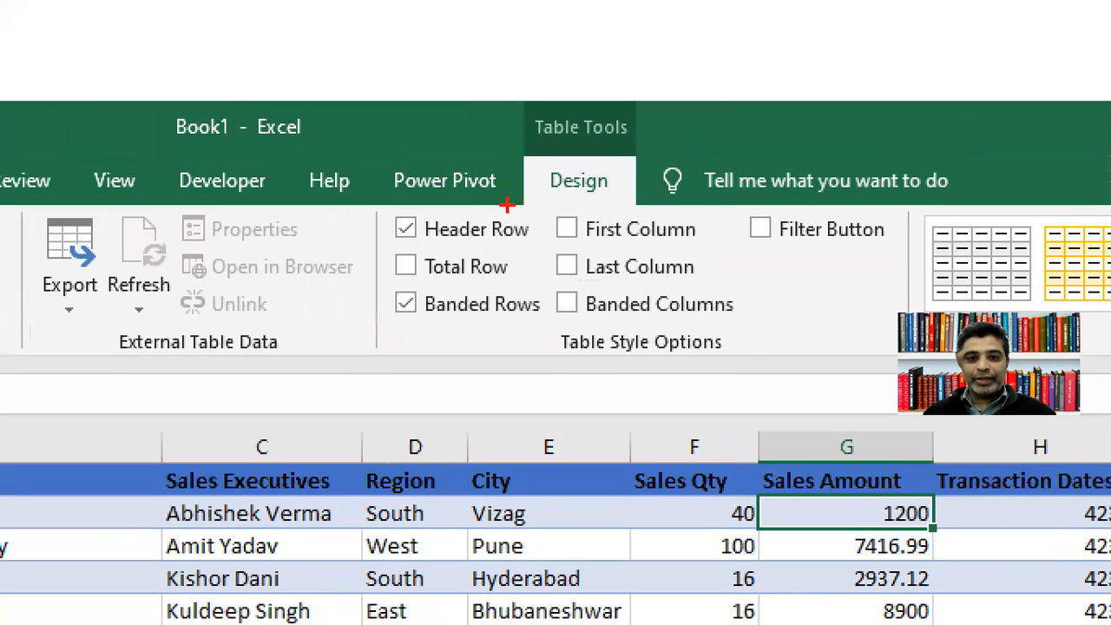
left_click_drag(379, 246, 518, 284)
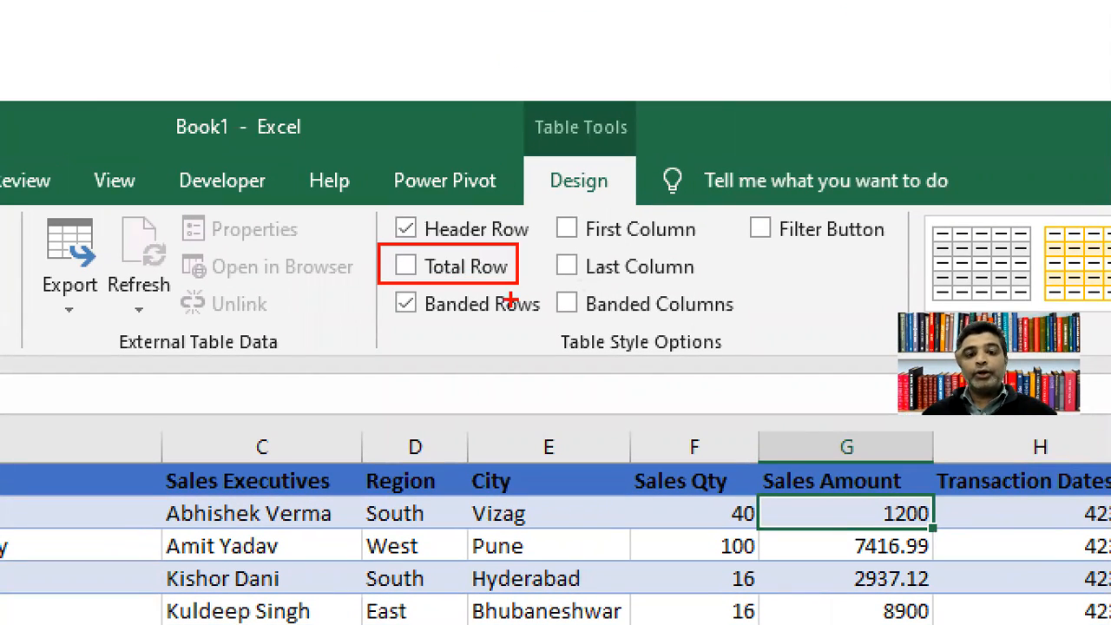
left_click_drag(389, 275, 366, 297)
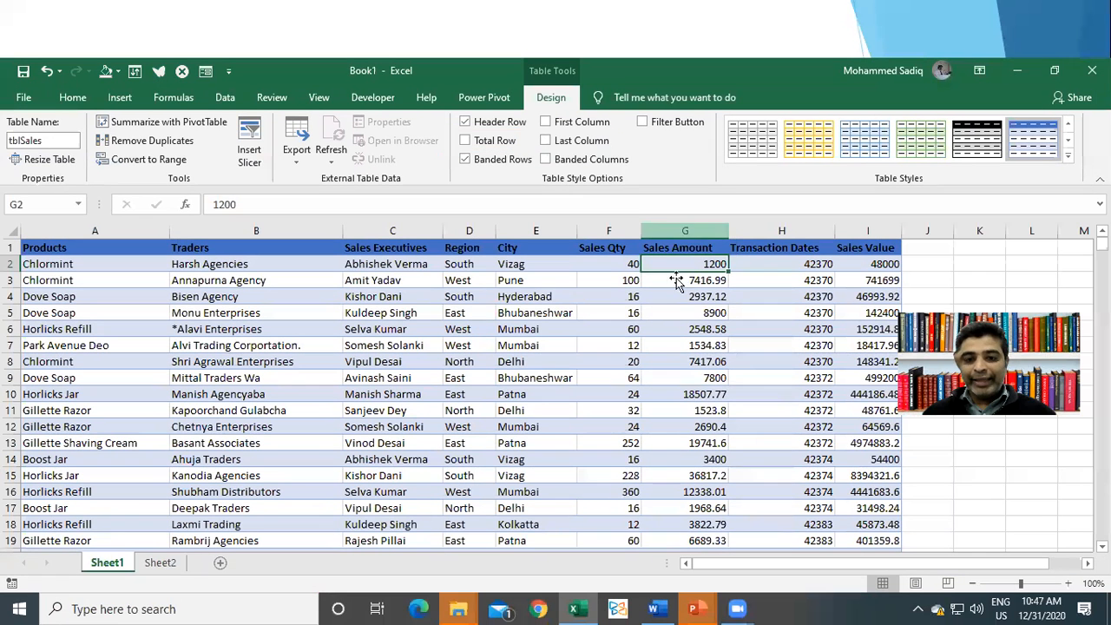
Add a total row to the tblSales table and inspect its label and Sales Value total formula
left_click(631, 327)
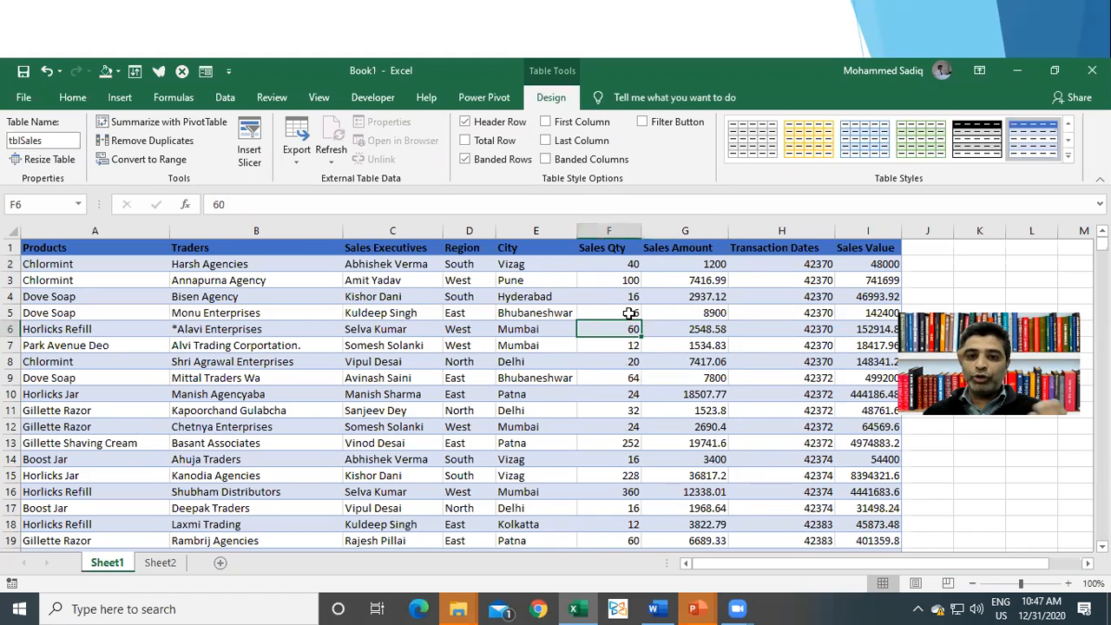
left_click(467, 141)
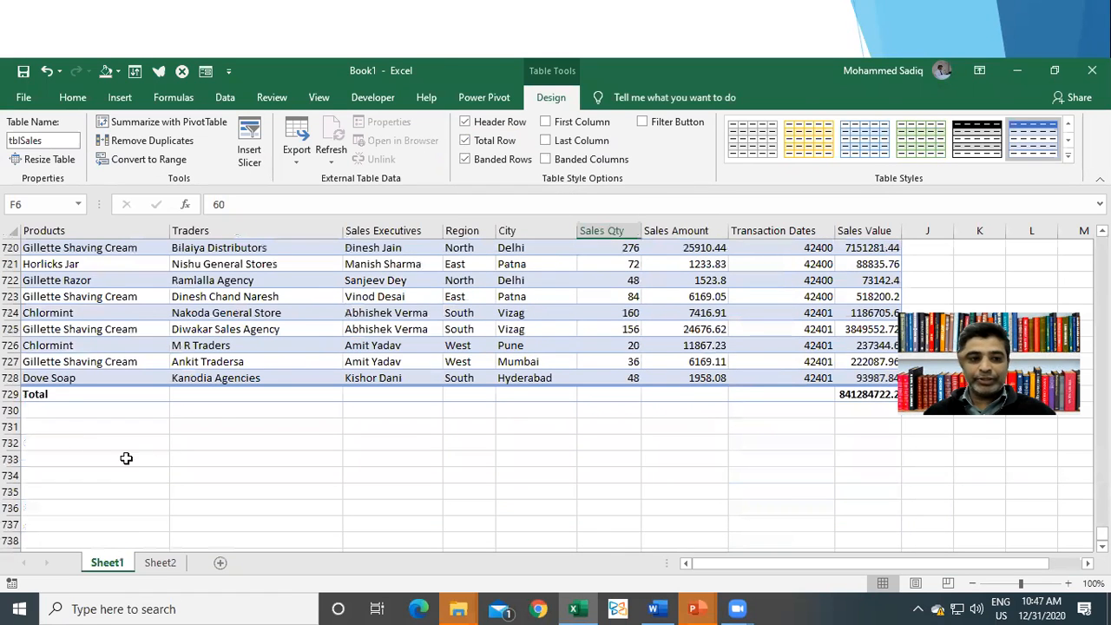
left_click(70, 393)
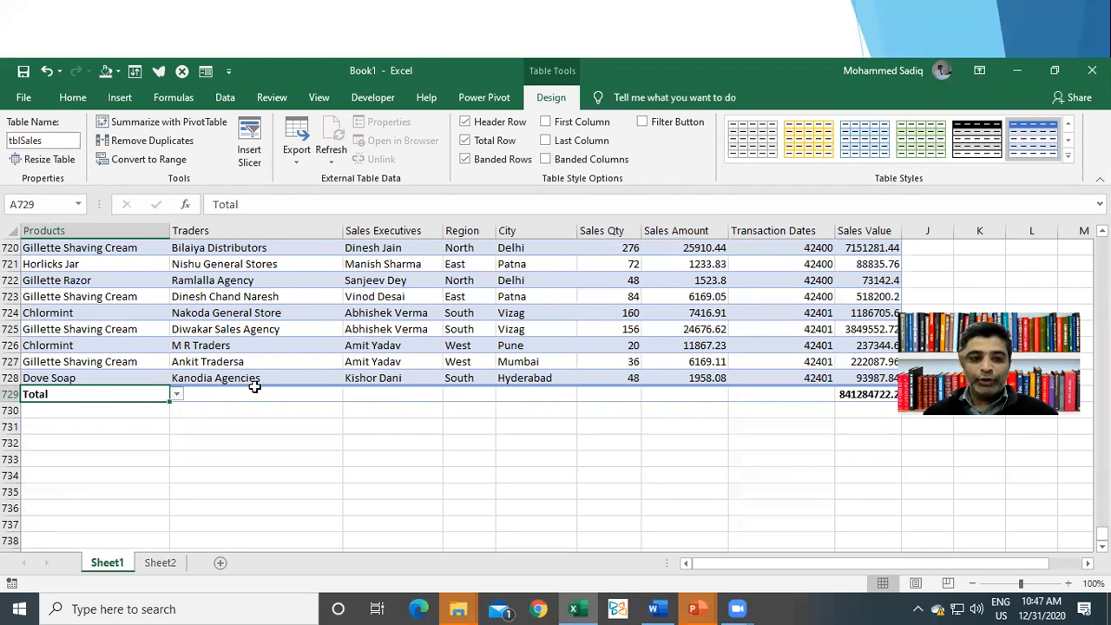
scroll(166, 426, "down", 2)
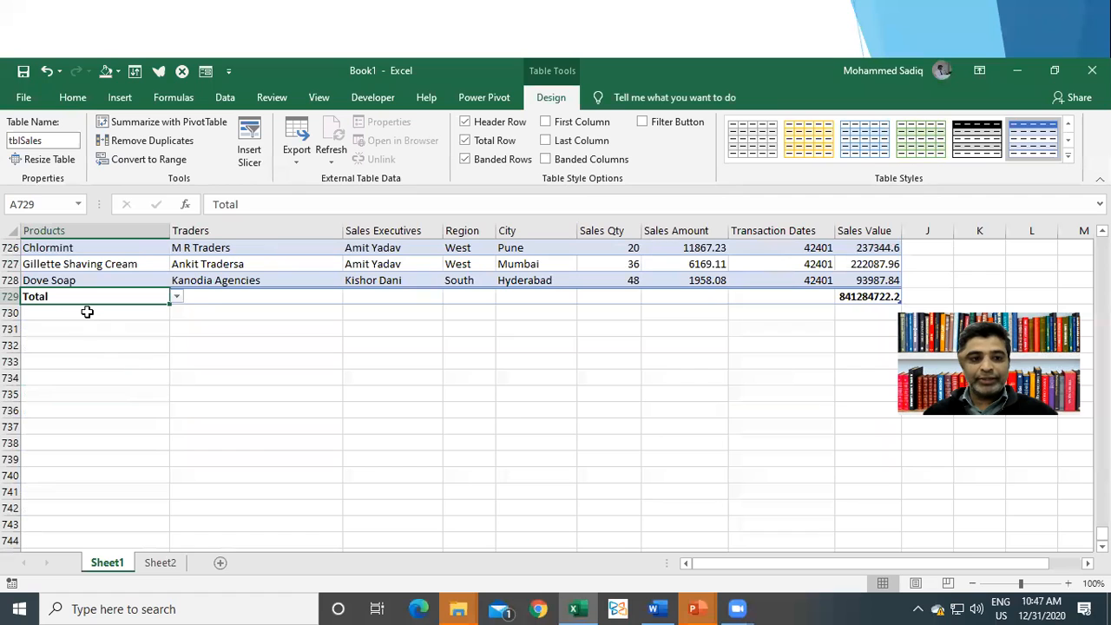
left_click(865, 296)
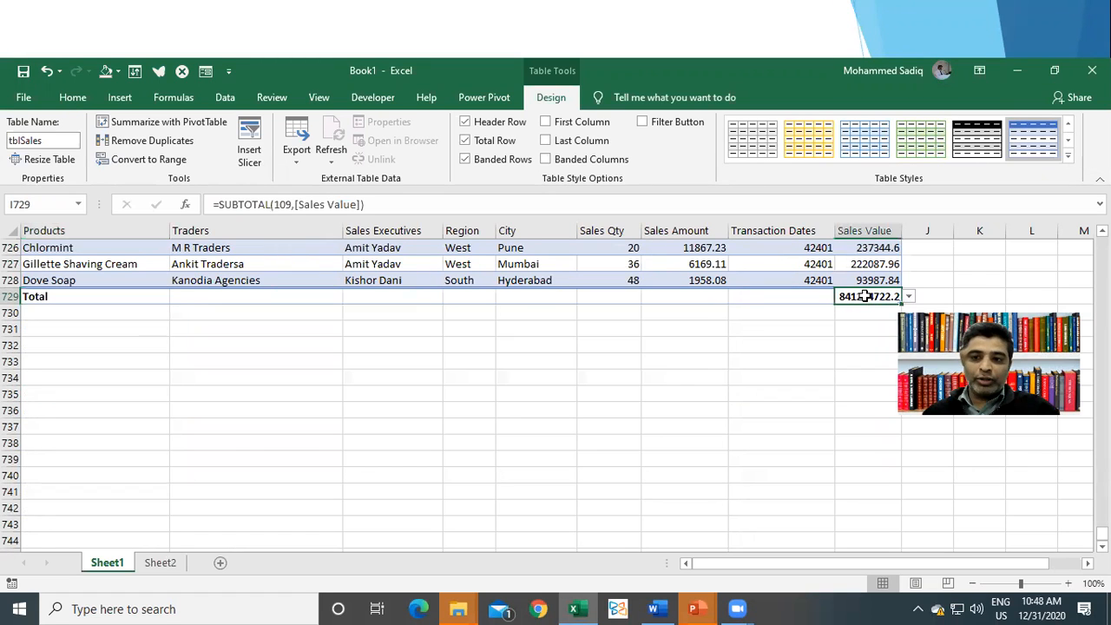
Set the total row to Sum for the Sales Qty and Sales Amount columns and check the totals
left_click(613, 294)
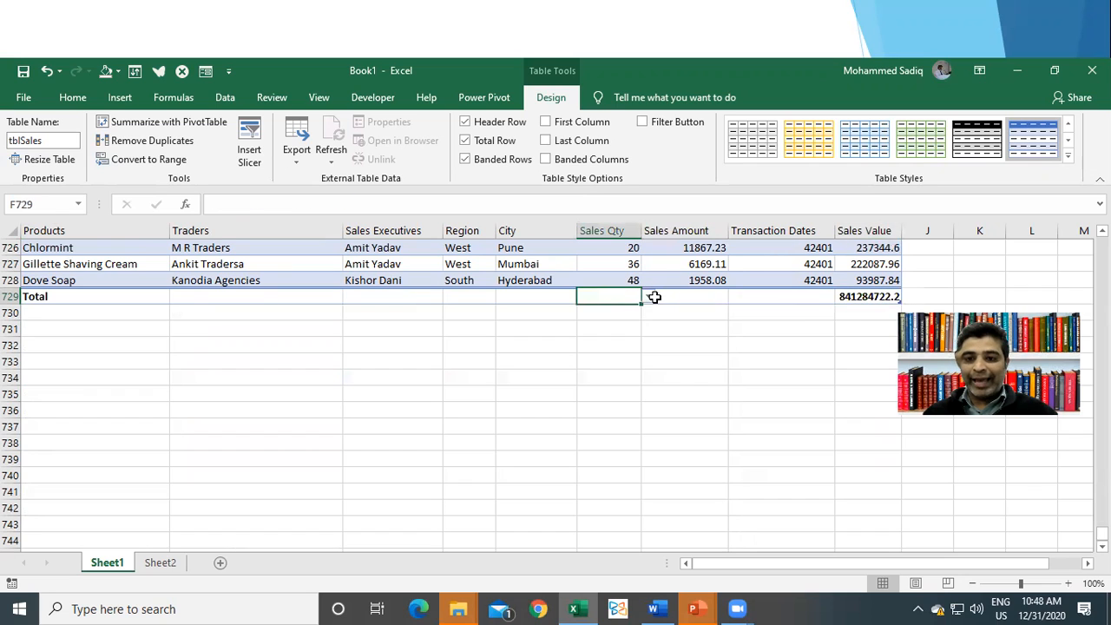
left_click(649, 297)
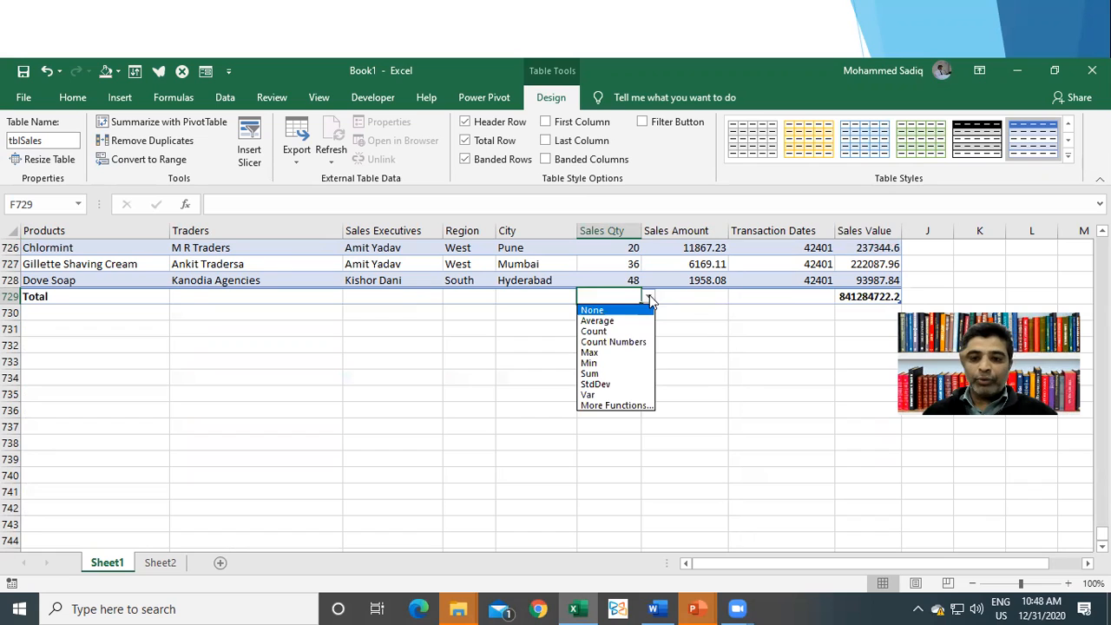
left_click(607, 374)
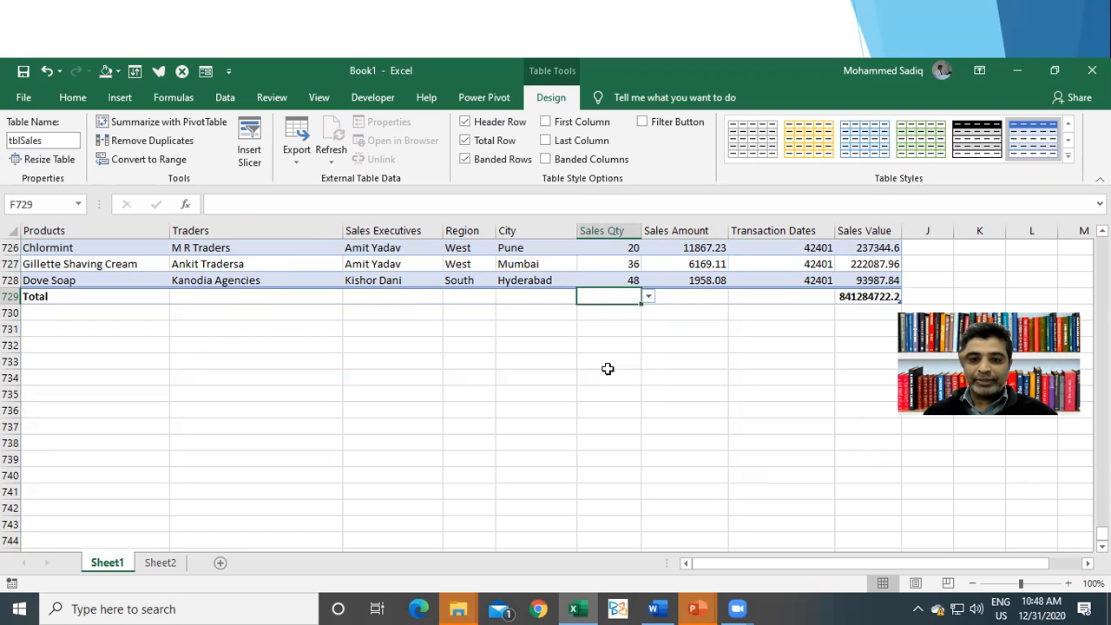
left_click(705, 300)
left_click(735, 297)
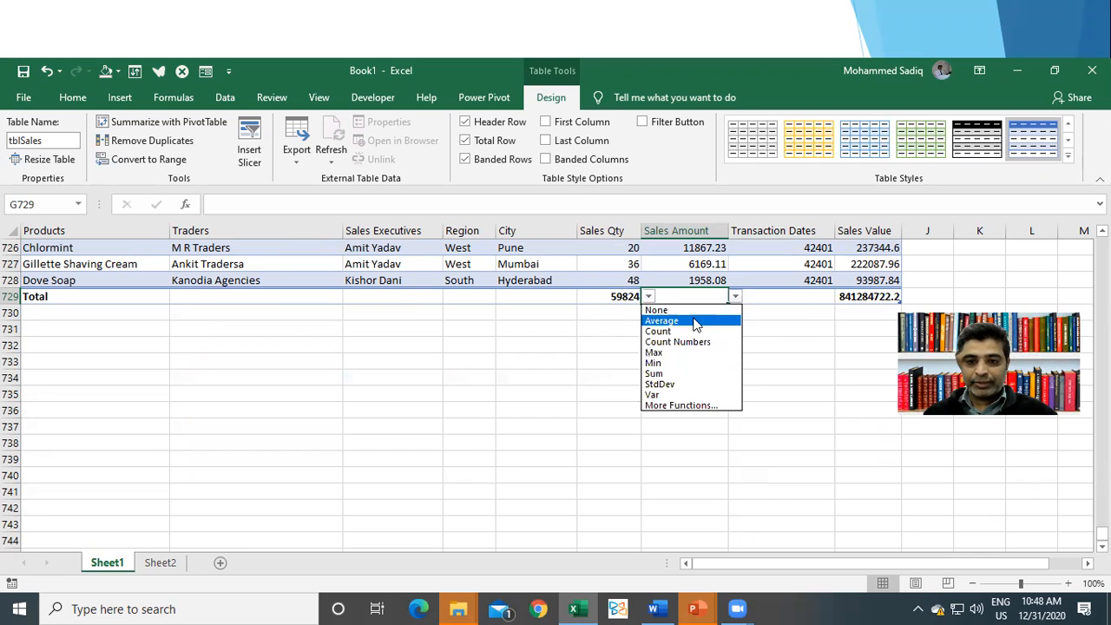
left_click(685, 373)
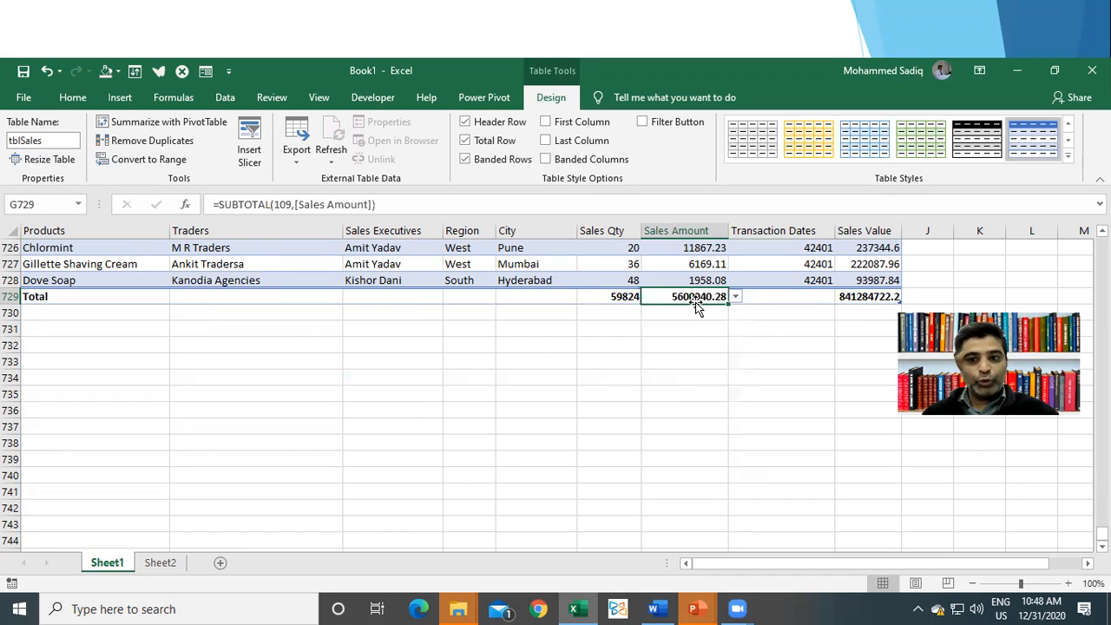
left_click(618, 295)
left_click(842, 300)
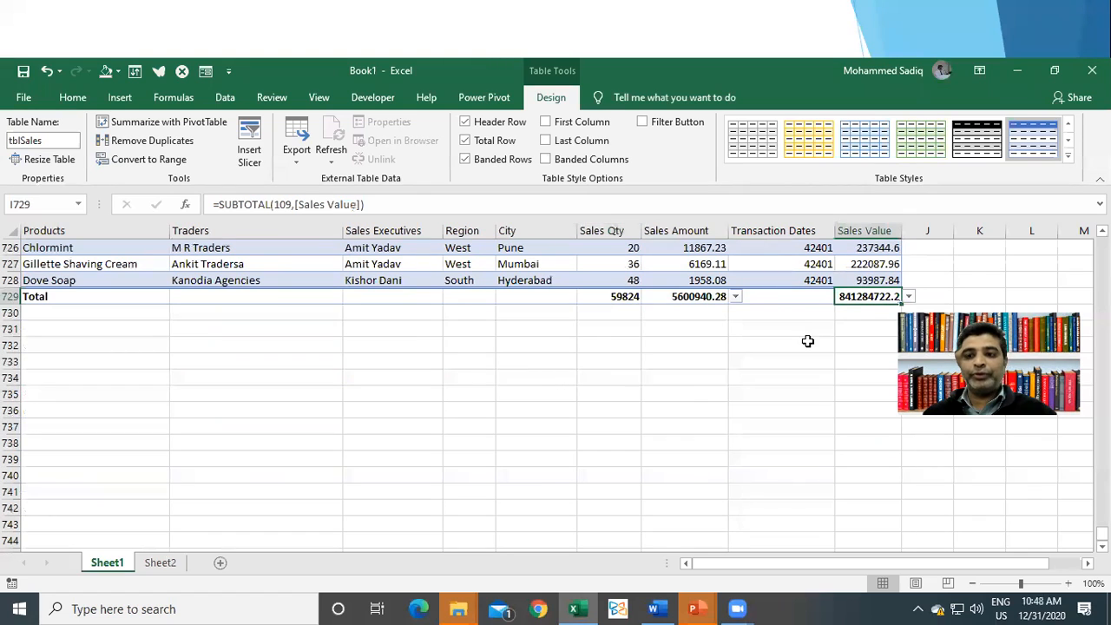
Insert a new record above the total row and enter Dove Shampoo as the product and the trader's name
left_click(860, 276)
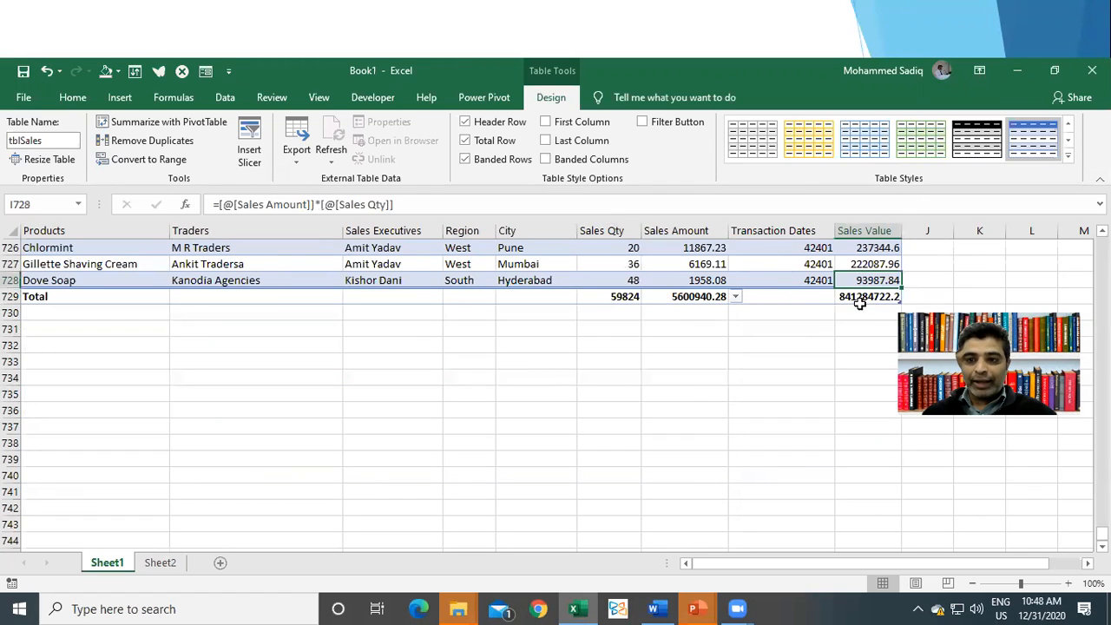
key("Tab")
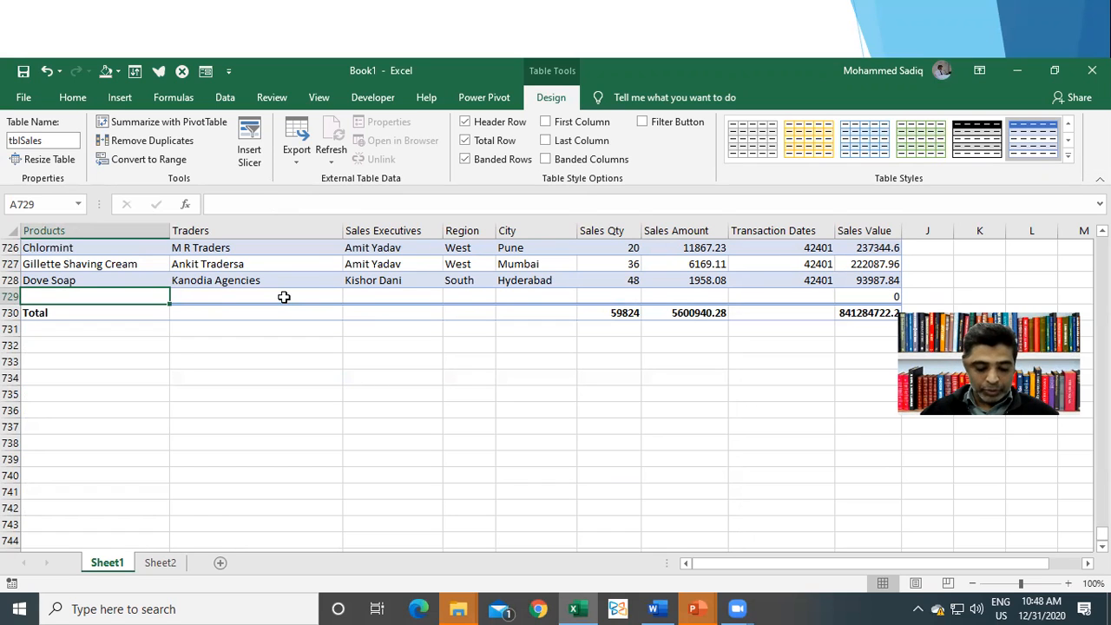
type("H")
key("BackSpace")
type("Dove ")
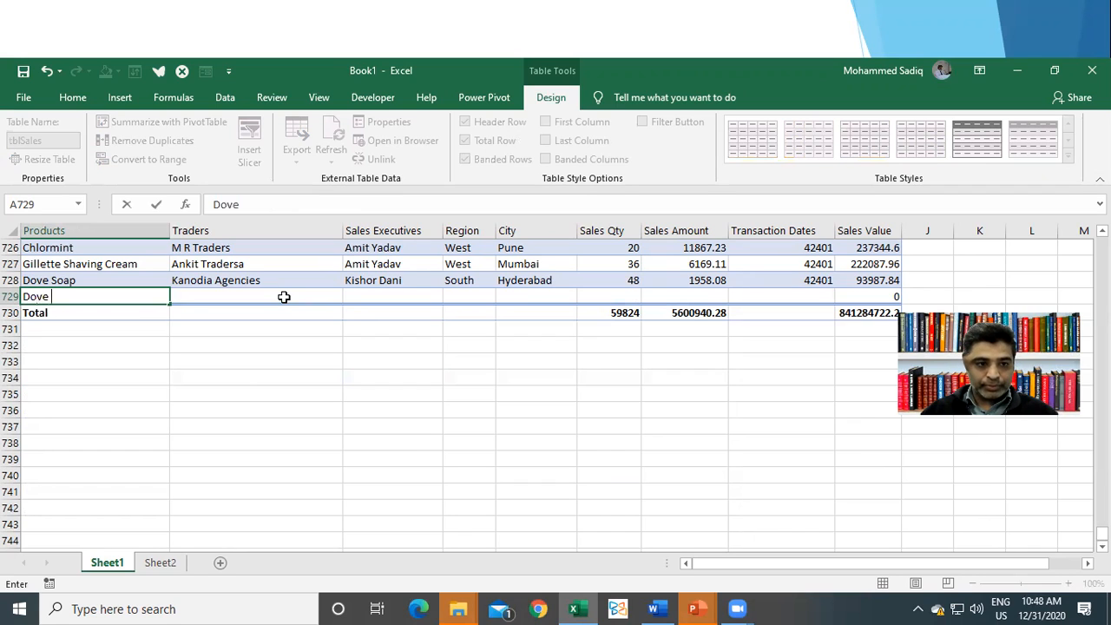
type("Shampoo")
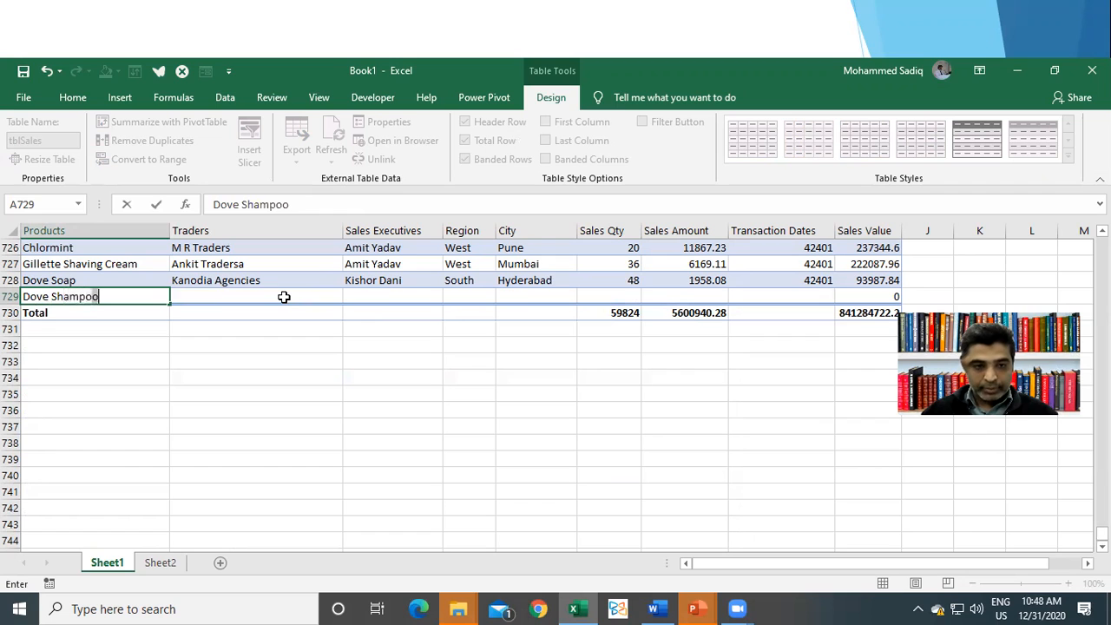
key("Tab")
type("Sadiq")
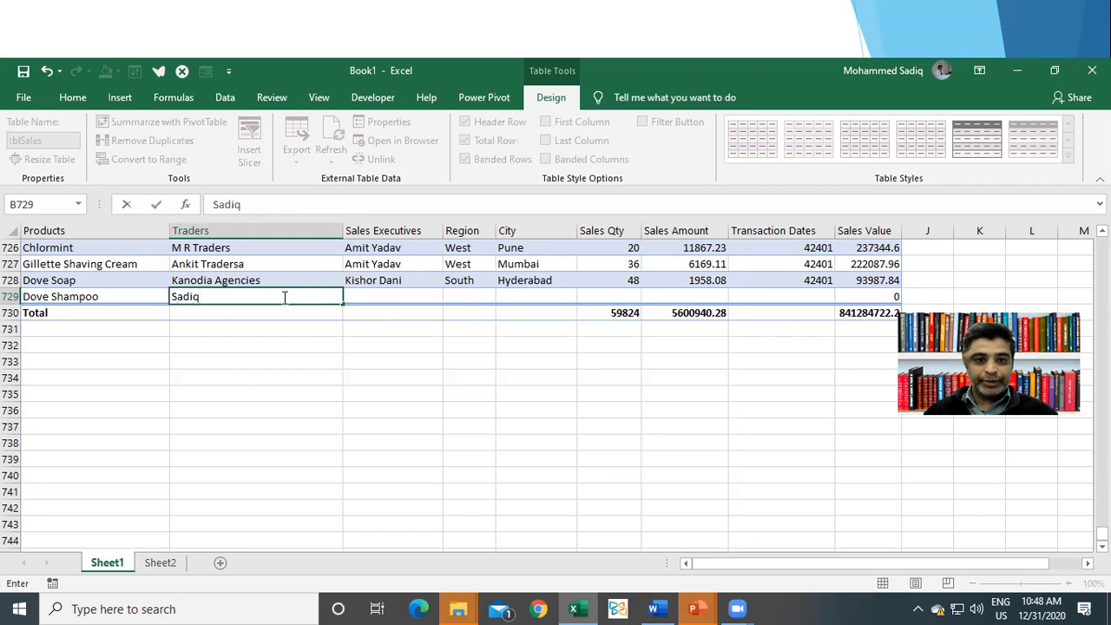
key("Tab")
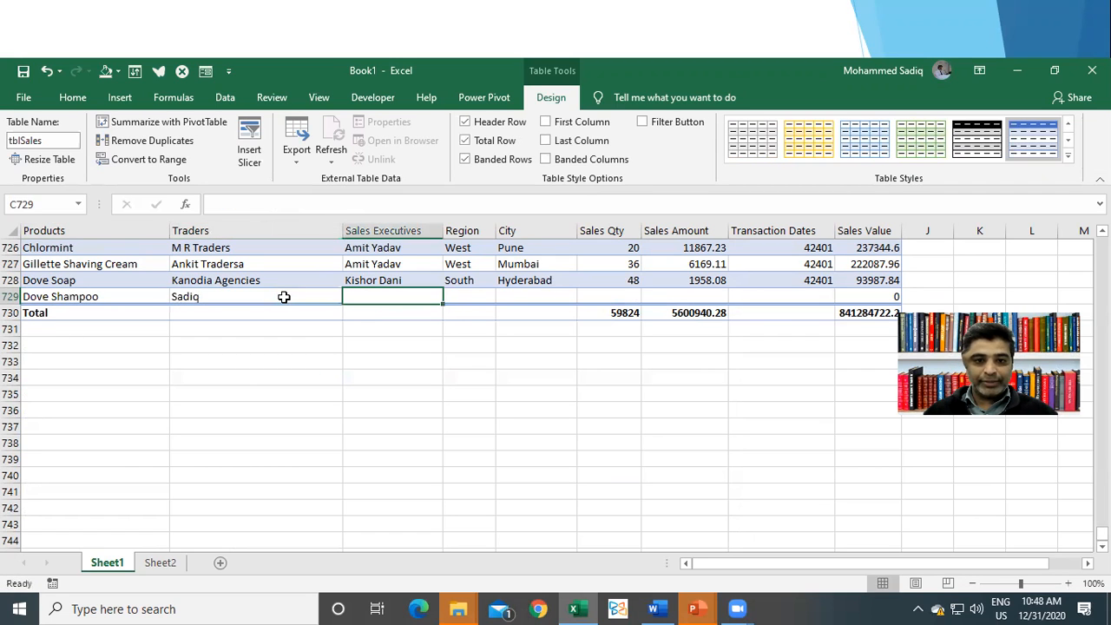
Fill in ABCL as the sales executive, South as the region and Ba as the city of the new record
type("AB")
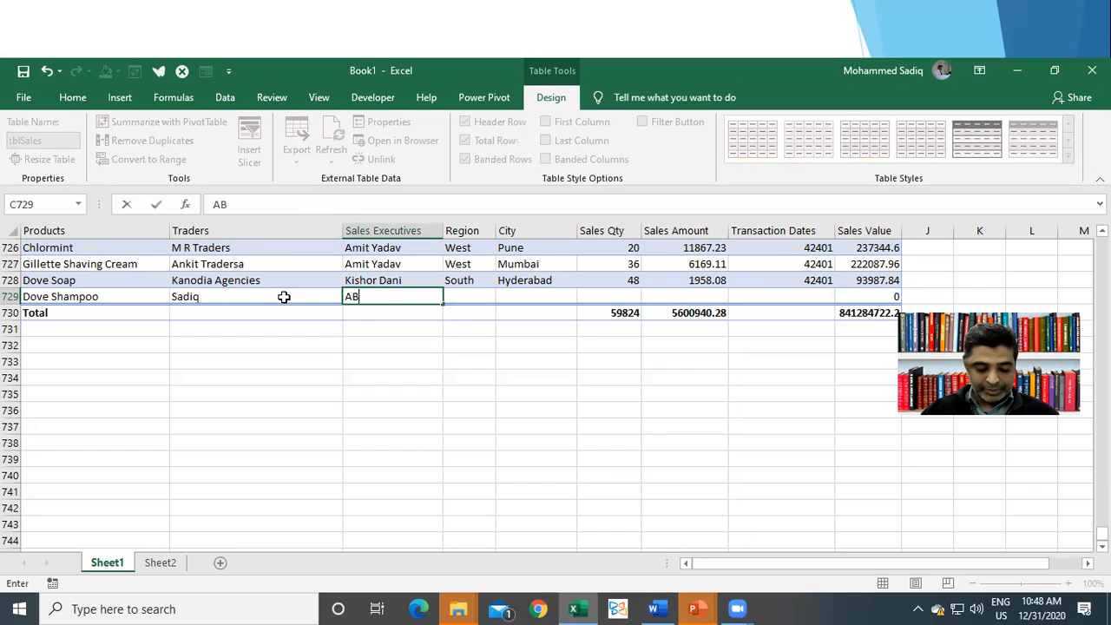
type("CL")
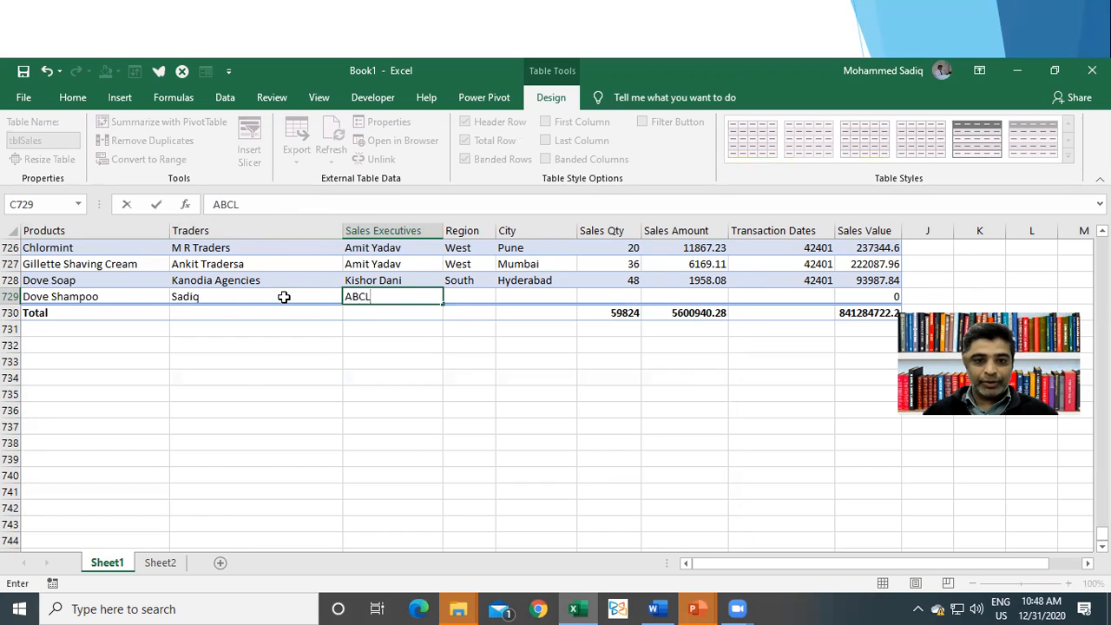
key("Tab")
type("South")
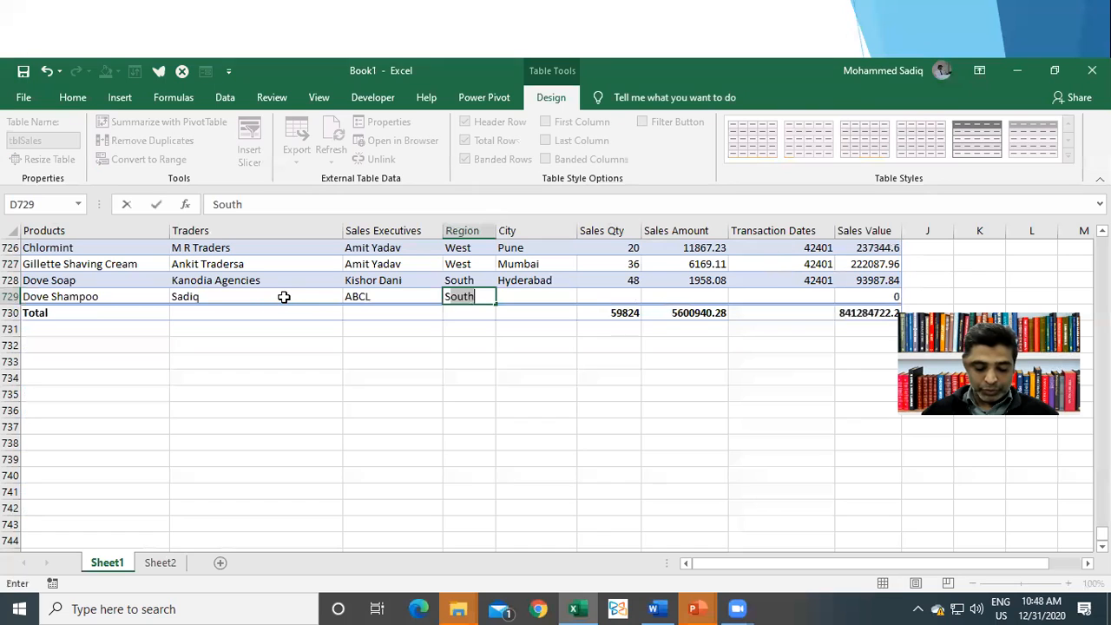
key("Tab")
type("Ba")
key("Tab")
Enter a Sales Qty of 56 and a Sales Amount of 4555 for the new record, skipping the transaction date
type("56")
key("Tab")
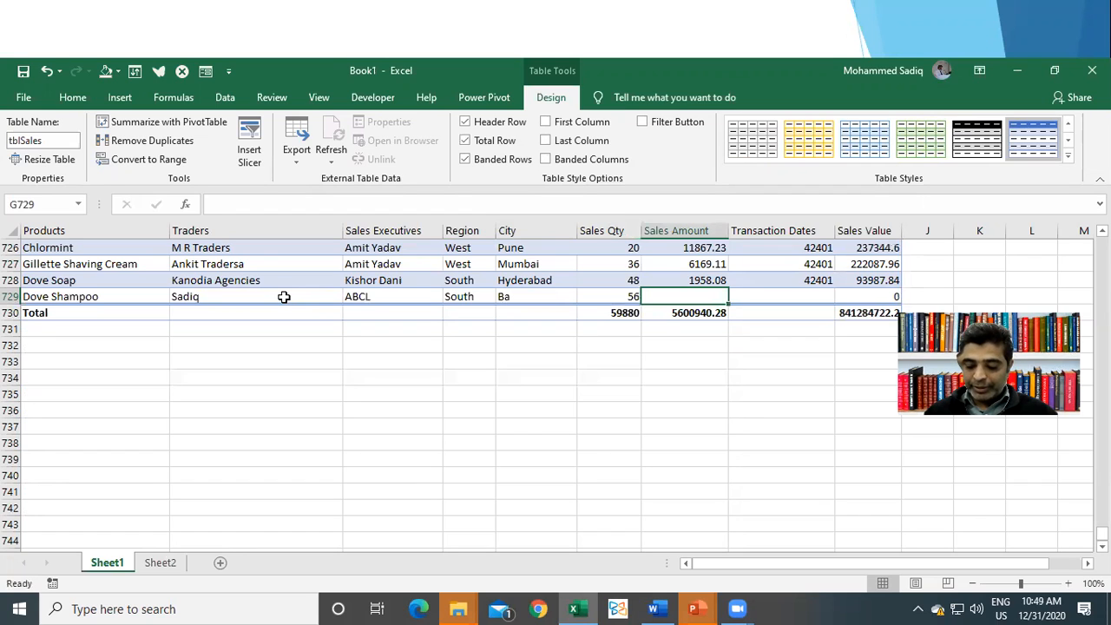
type("4555")
key("Tab")
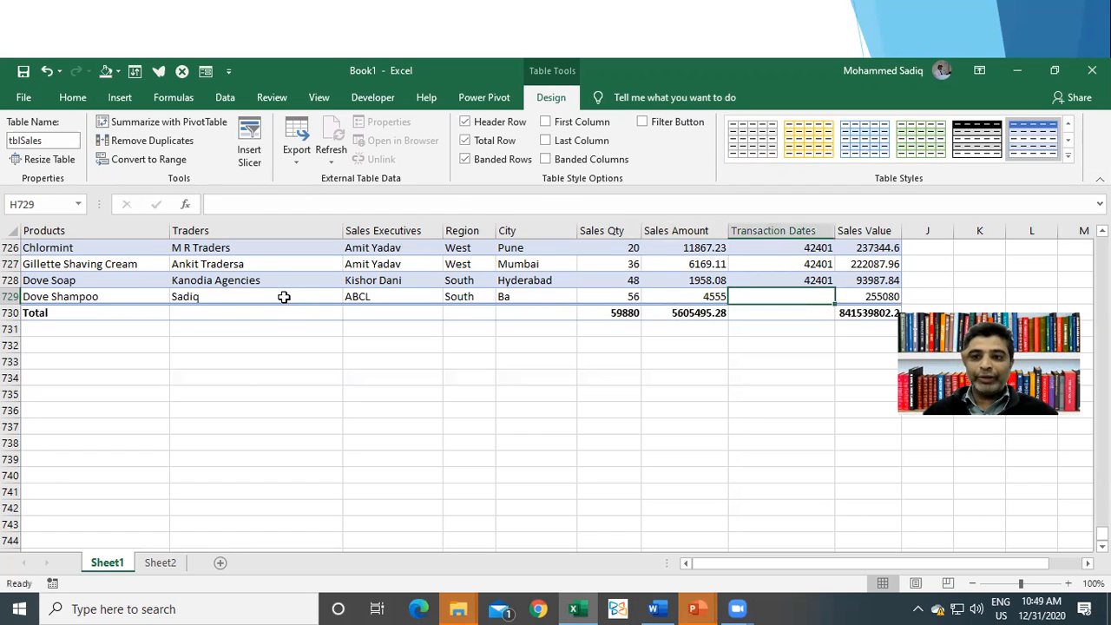
key("Tab")
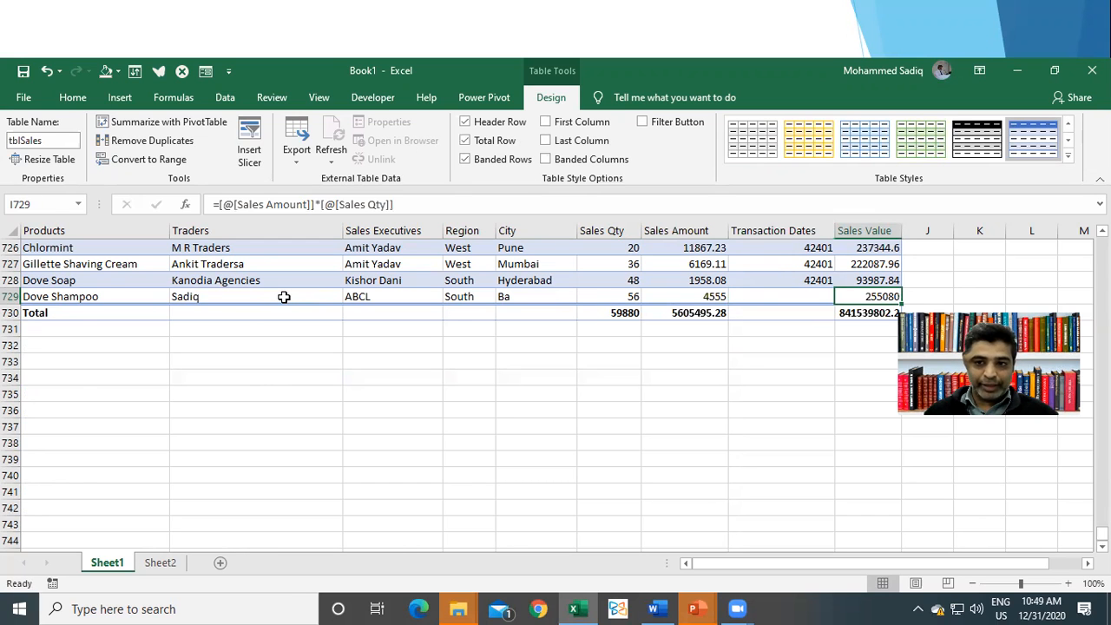
Examine the table from its header row downwards, checking how the column headings stay readable among the records
key("ctrl+Up")
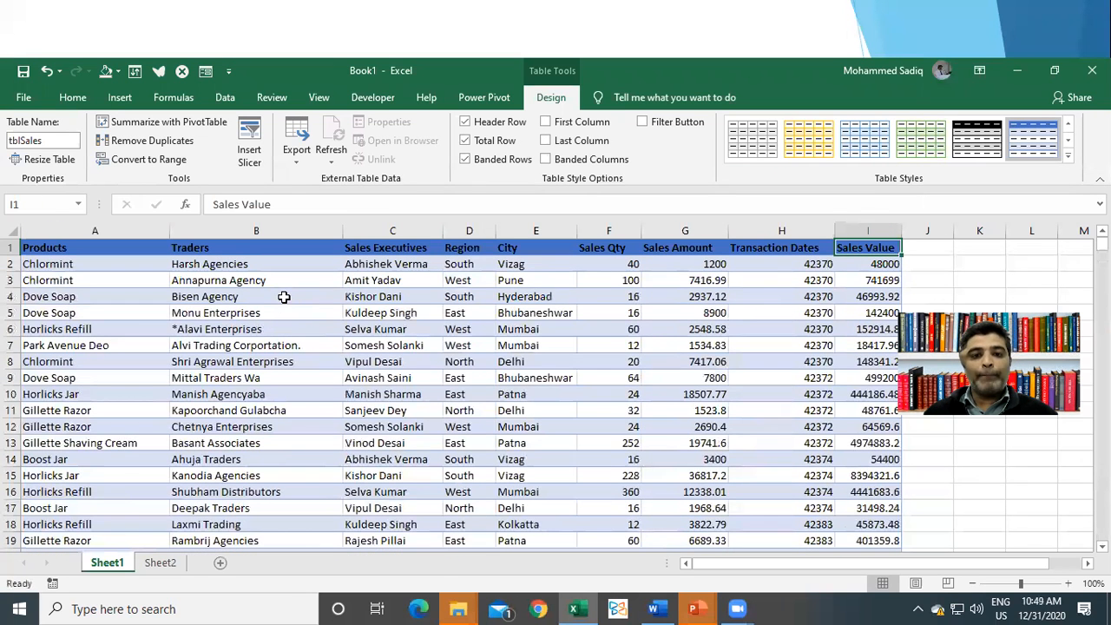
left_click(503, 308)
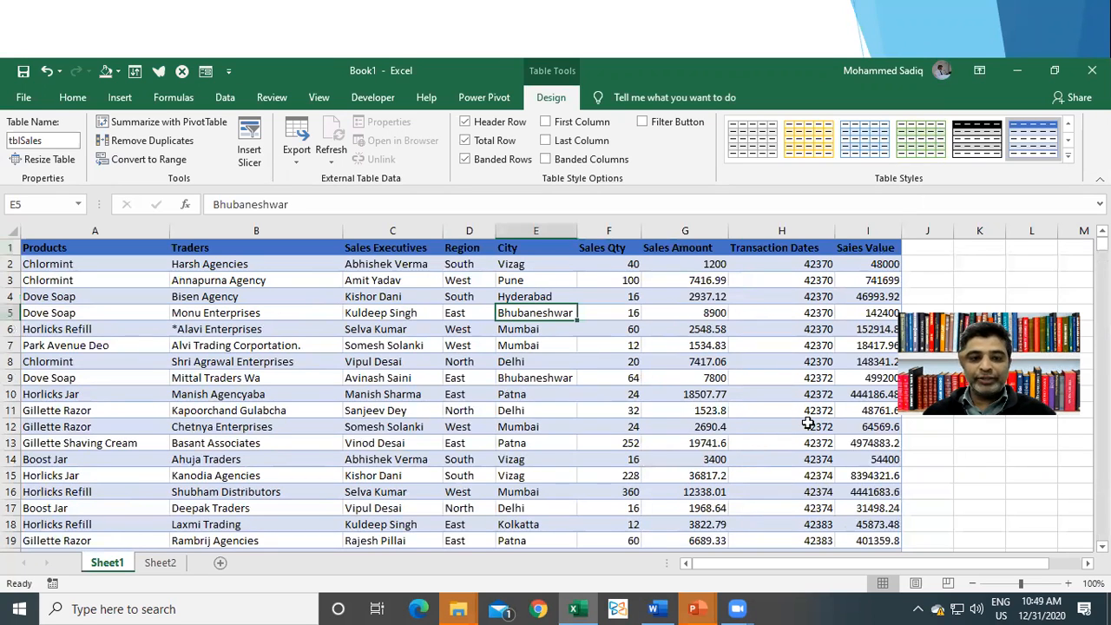
left_click_drag(91, 248, 872, 239)
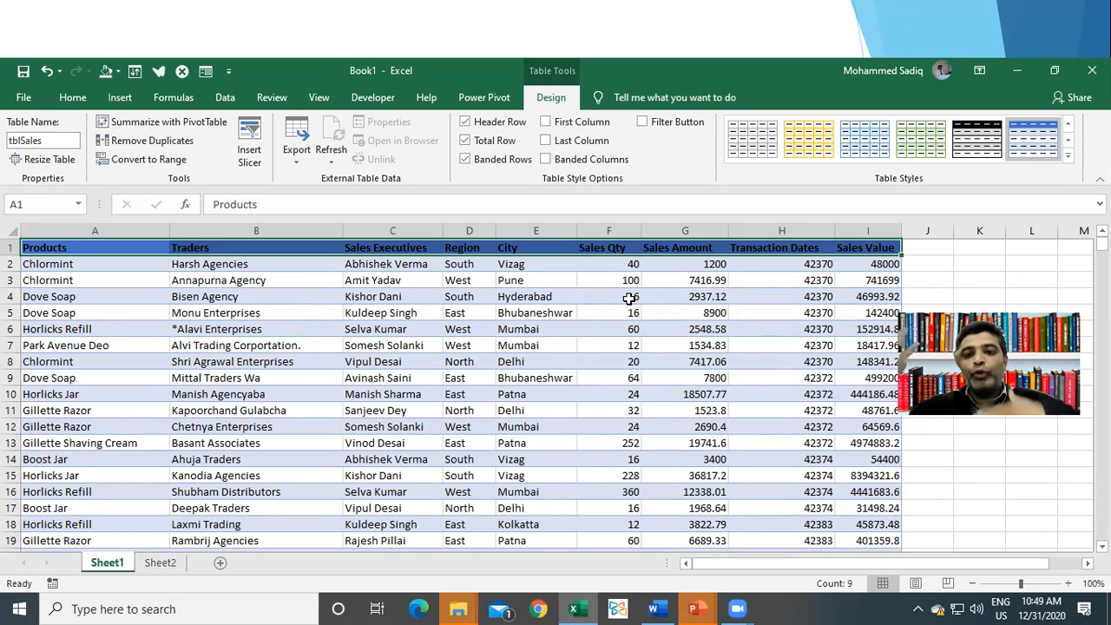
left_click(630, 358)
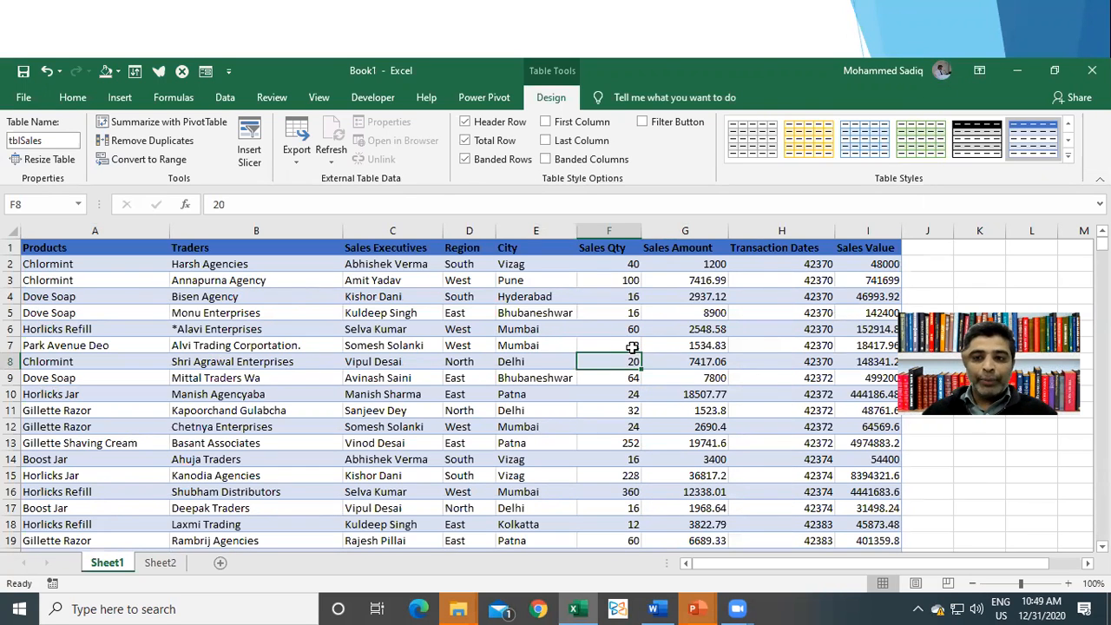
scroll(678, 350, "down", 4)
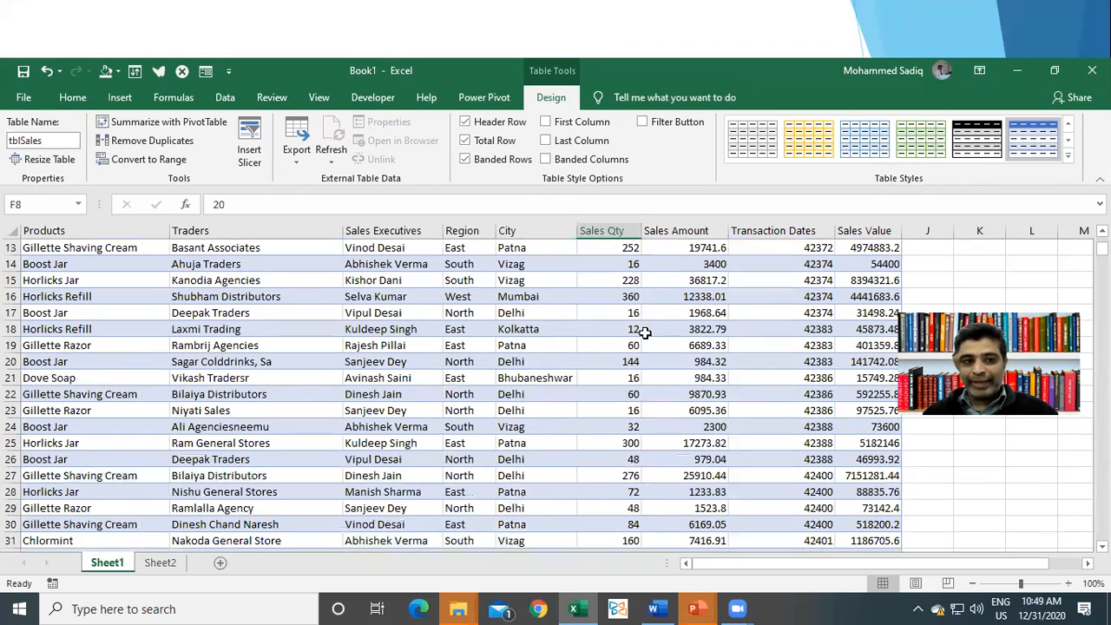
scroll(304, 321, "up", 4)
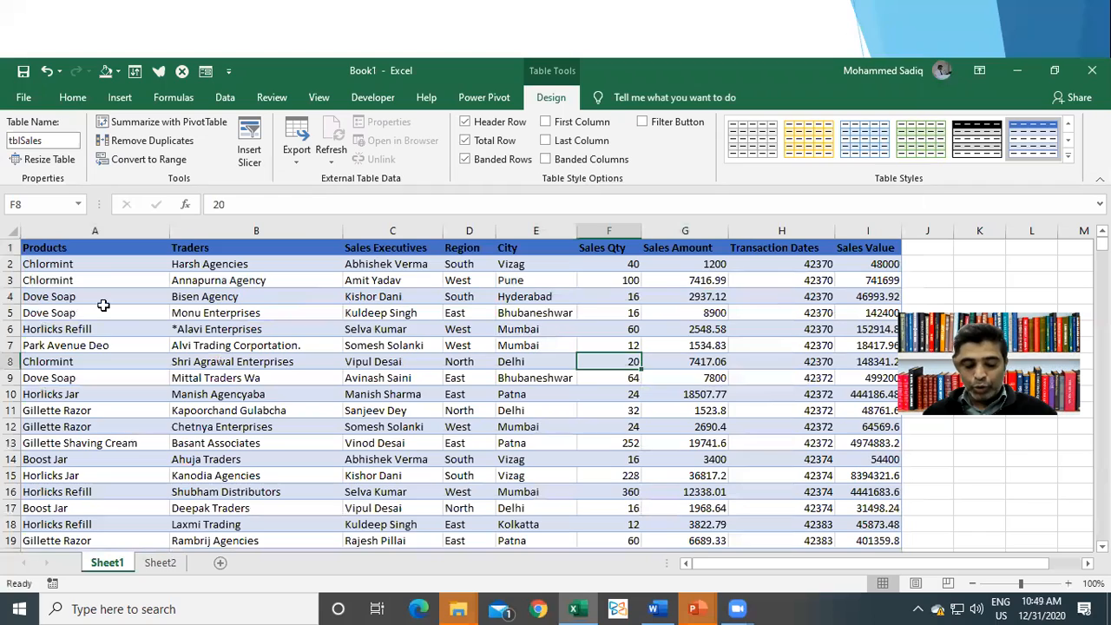
scroll(134, 326, "down", 1)
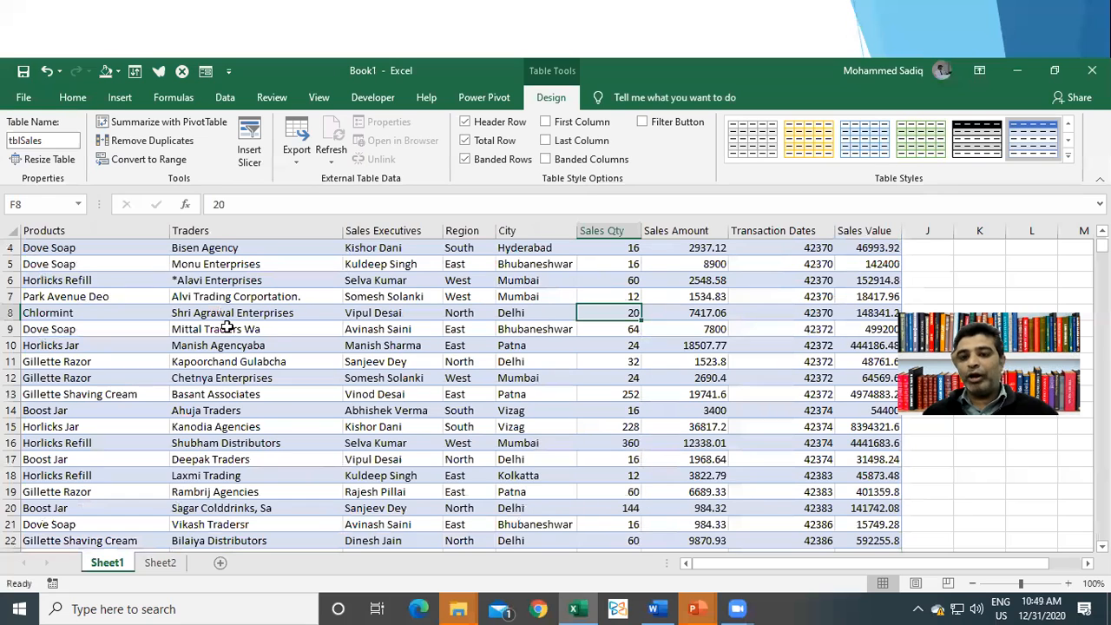
scroll(637, 417, "up", 1)
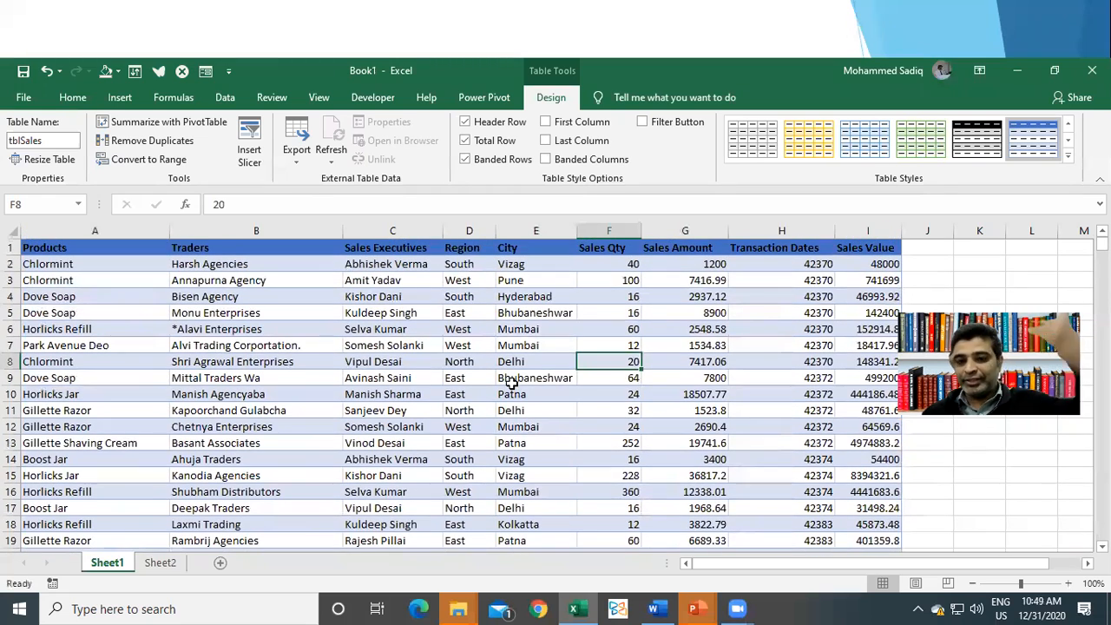
scroll(510, 382, "down", 9)
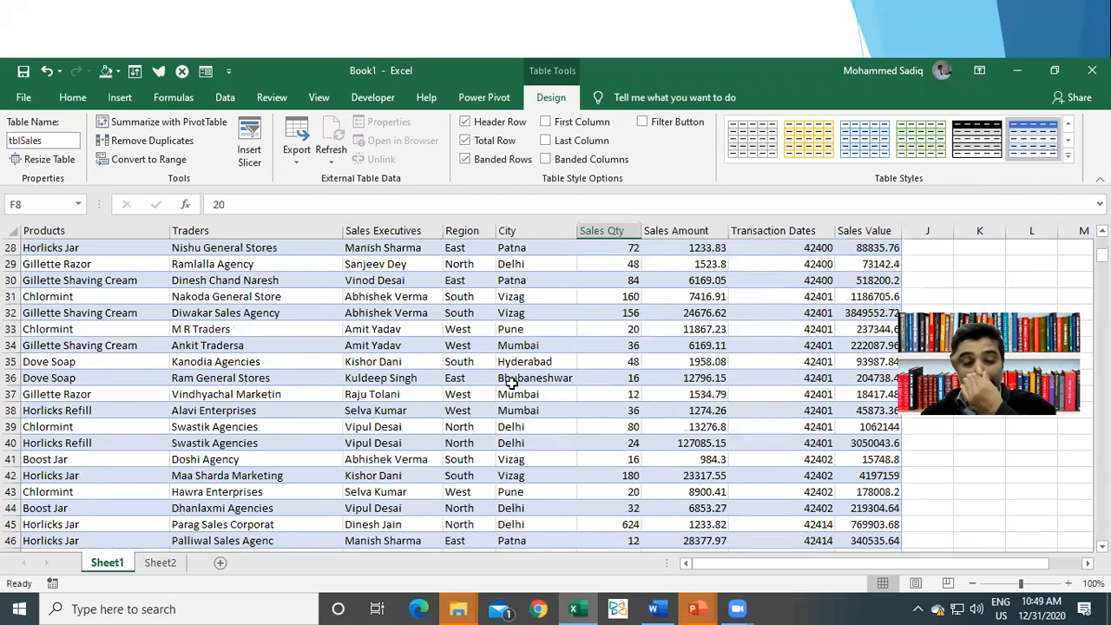
scroll(508, 373, "up", 9)
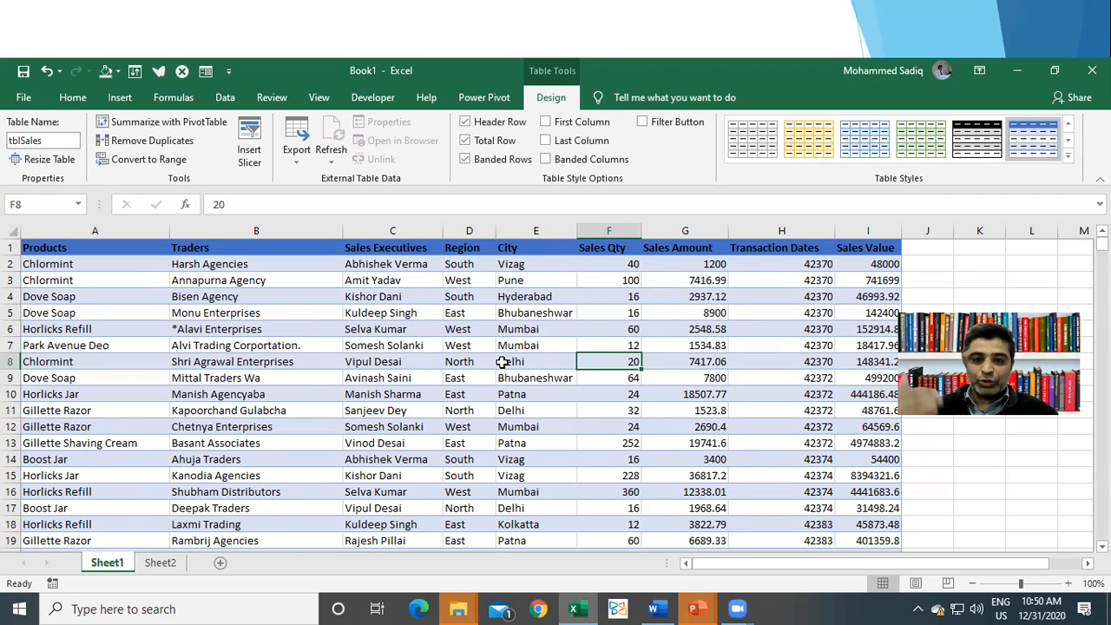
scroll(497, 356, "down", 1)
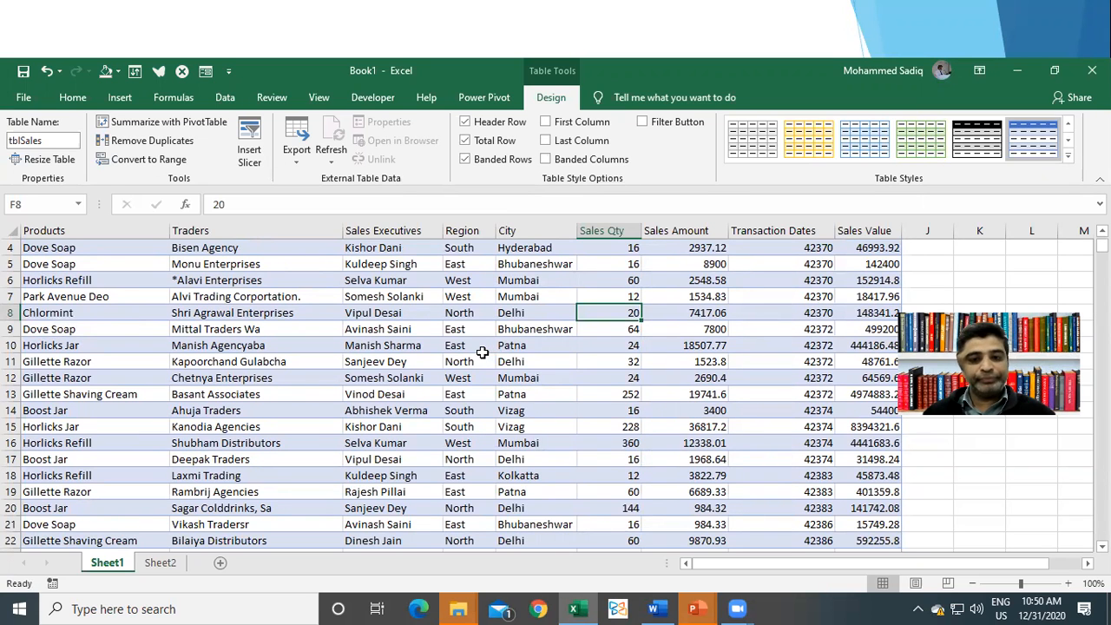
scroll(482, 351, "down", 12)
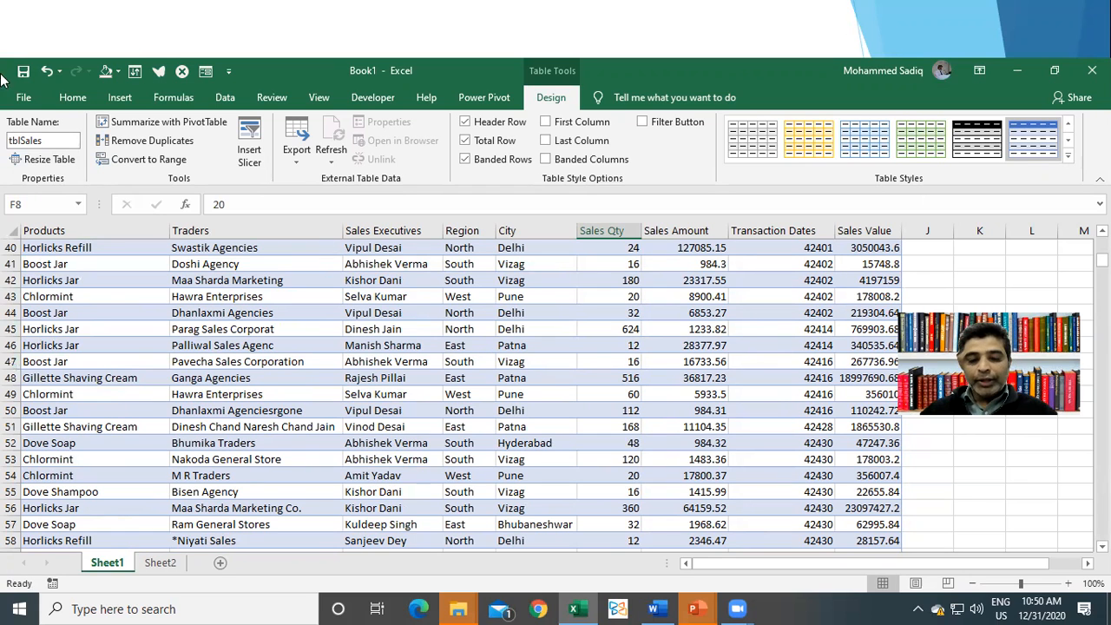
Add a blank record after the Dove Shampoo record at the table's end and check the total row below it
left_click(508, 360)
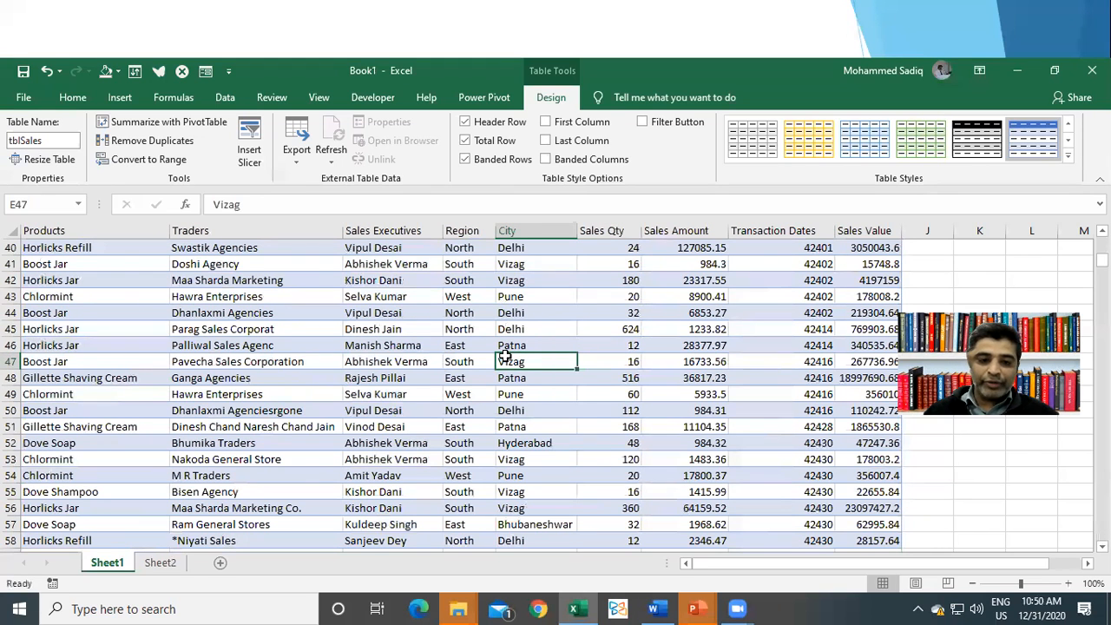
key("ctrl+Down")
key("Left")
key("ctrl+Left")
key("Tab")
key("Tab")
key("Tab")
key("Tab")
key("Tab")
key("Tab")
key("Tab")
key("Tab")
key("Tab")
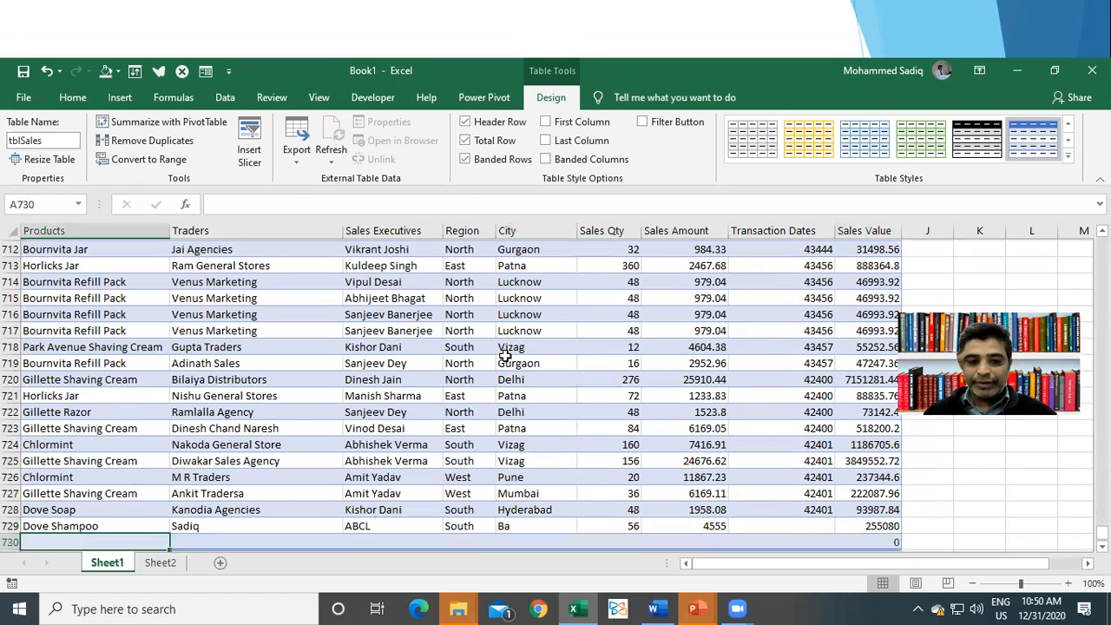
key("Down")
key("Down")
key("Down")
key("Up")
key("Up")
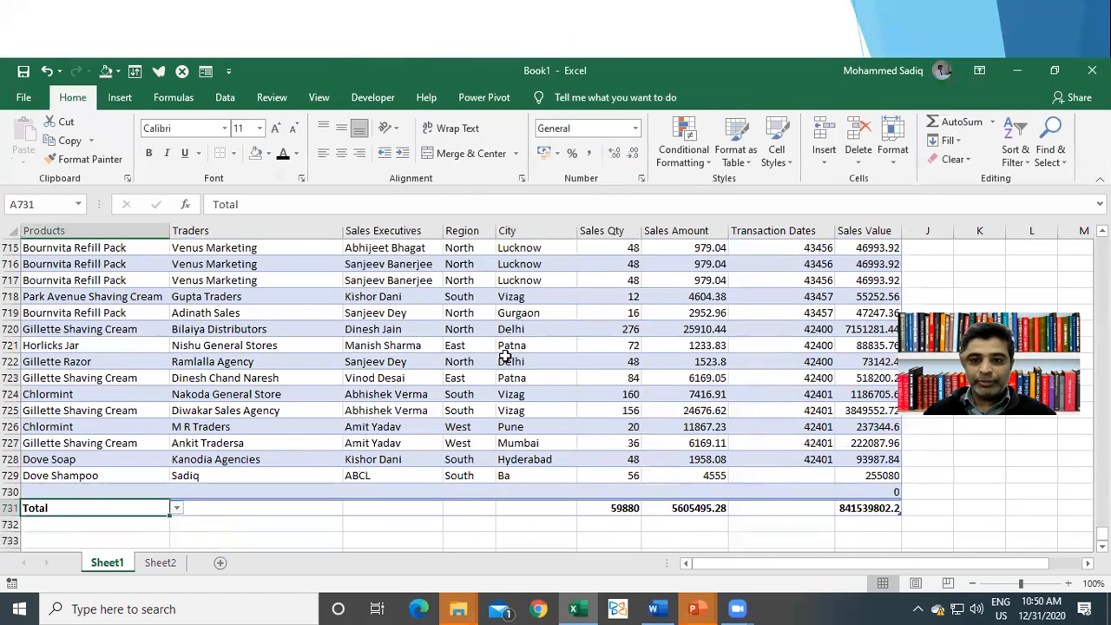
key("Up")
key("Up")
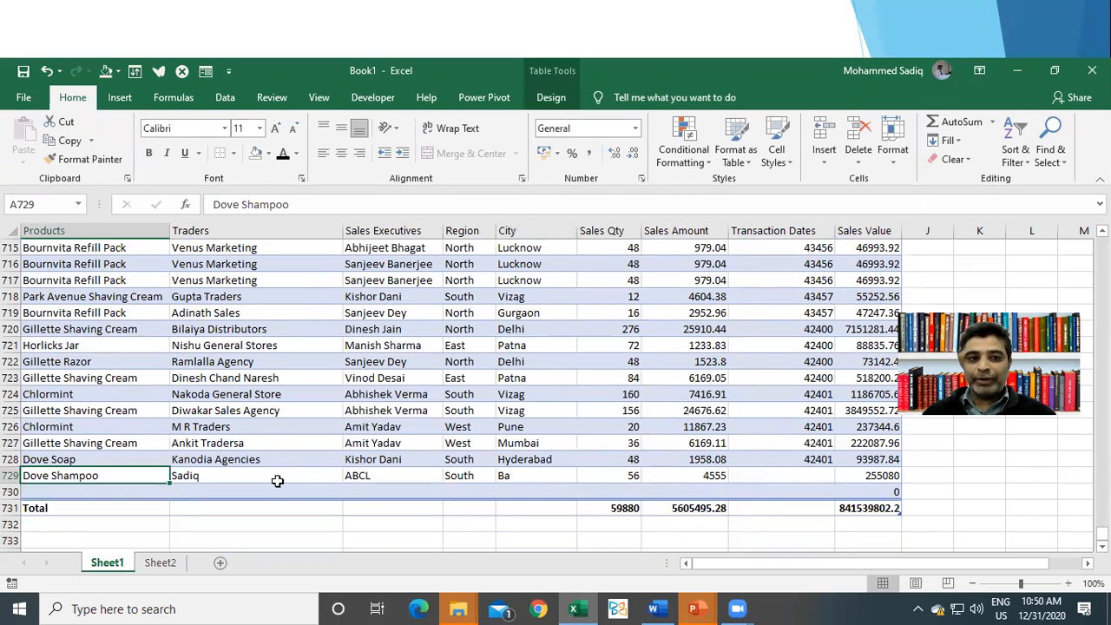
Open the data entry form for the sales table and start a new record in it
left_click(359, 392)
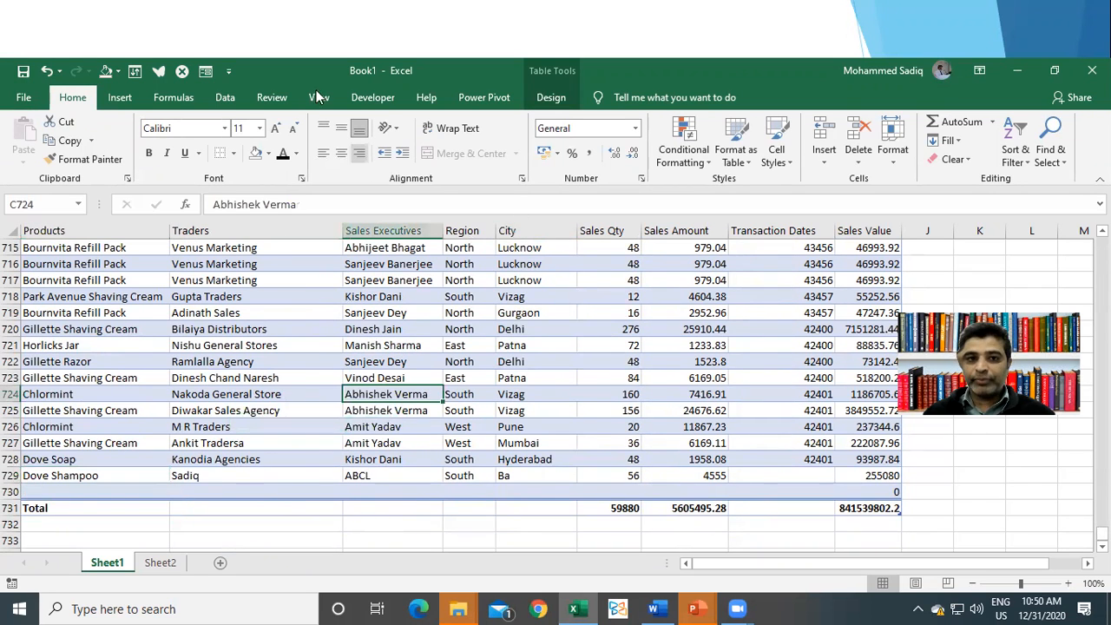
left_click(122, 100)
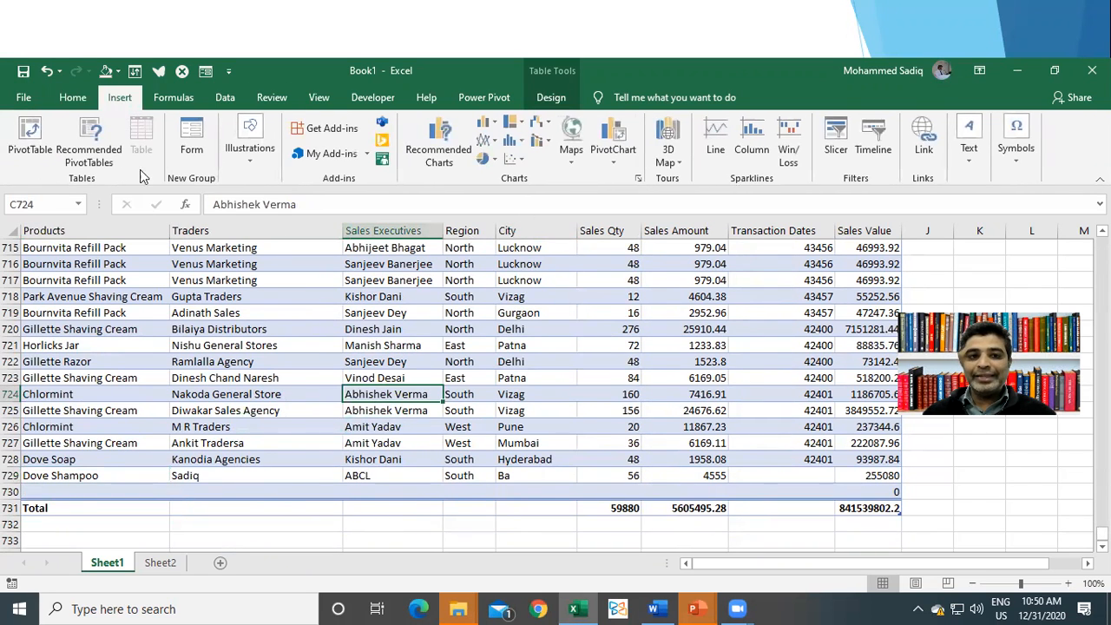
left_click(193, 137)
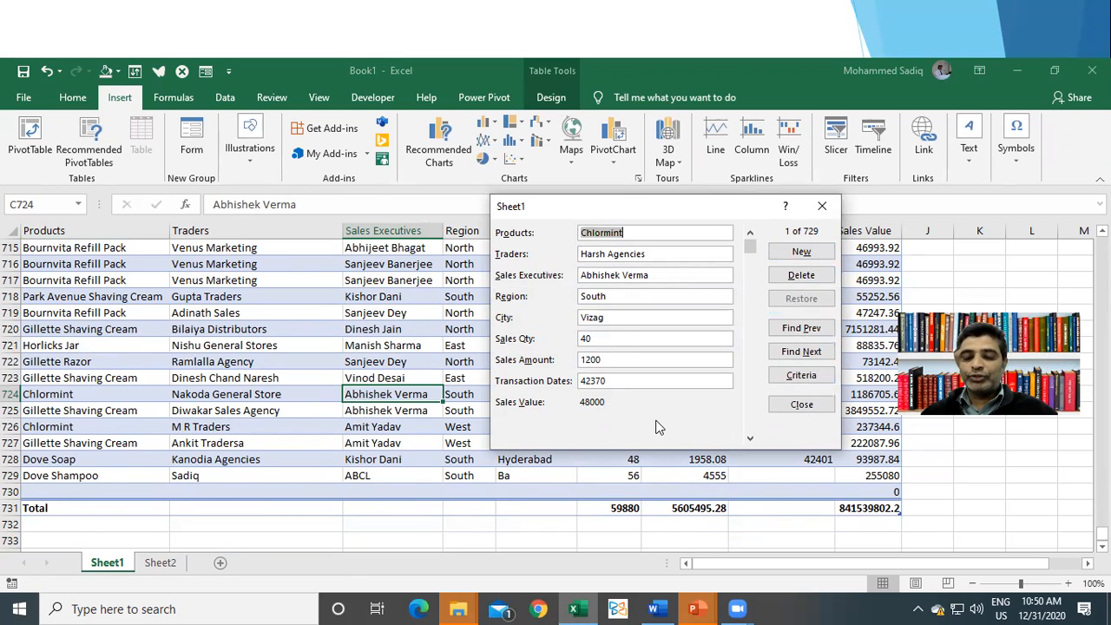
left_click(811, 252)
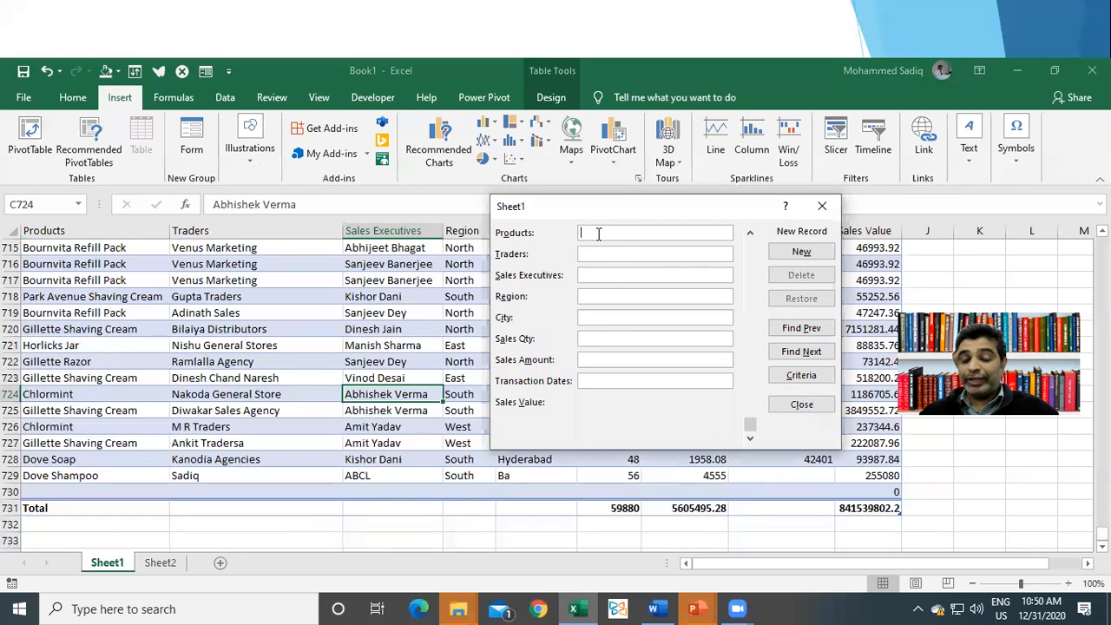
left_click_drag(590, 209, 508, 236)
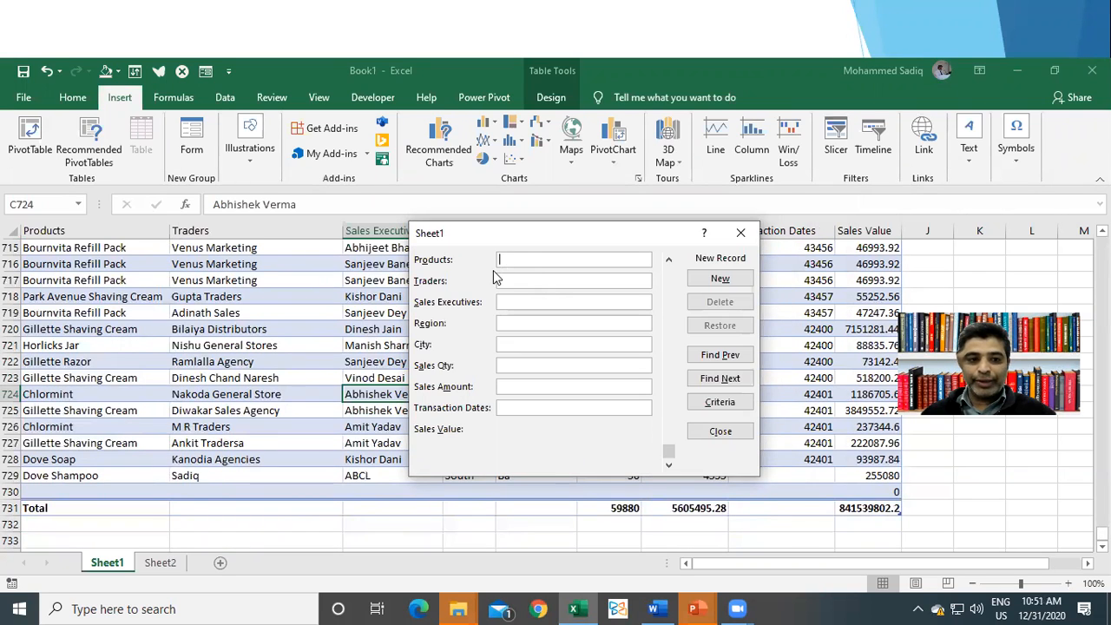
Enter Horlics as the product and ABCD as the trader of the new form record
type("Horlics")
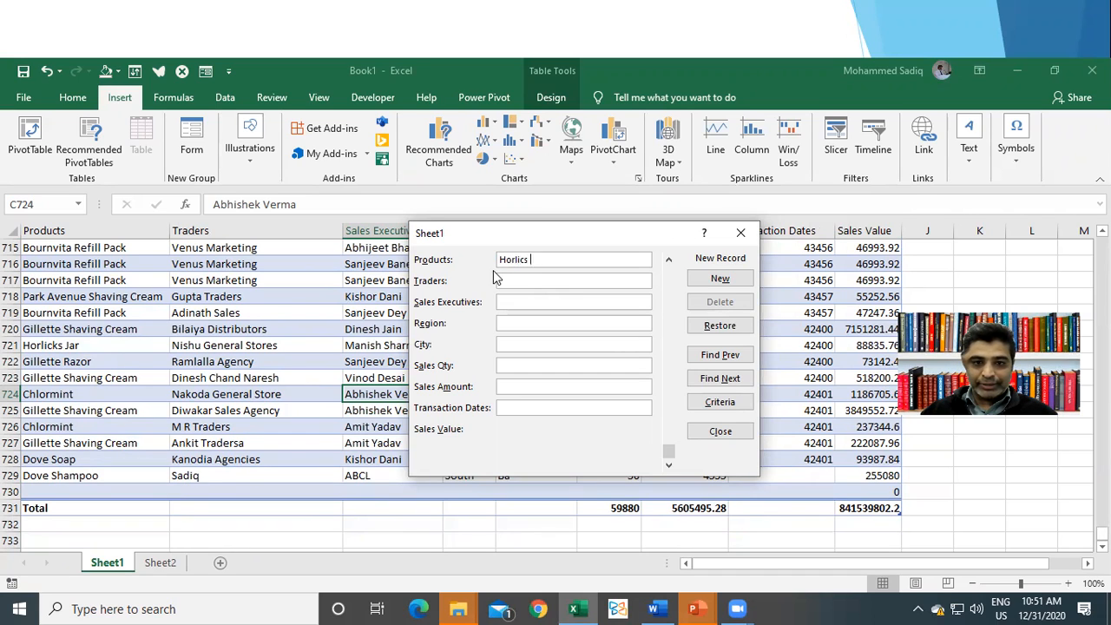
type(" Bisc")
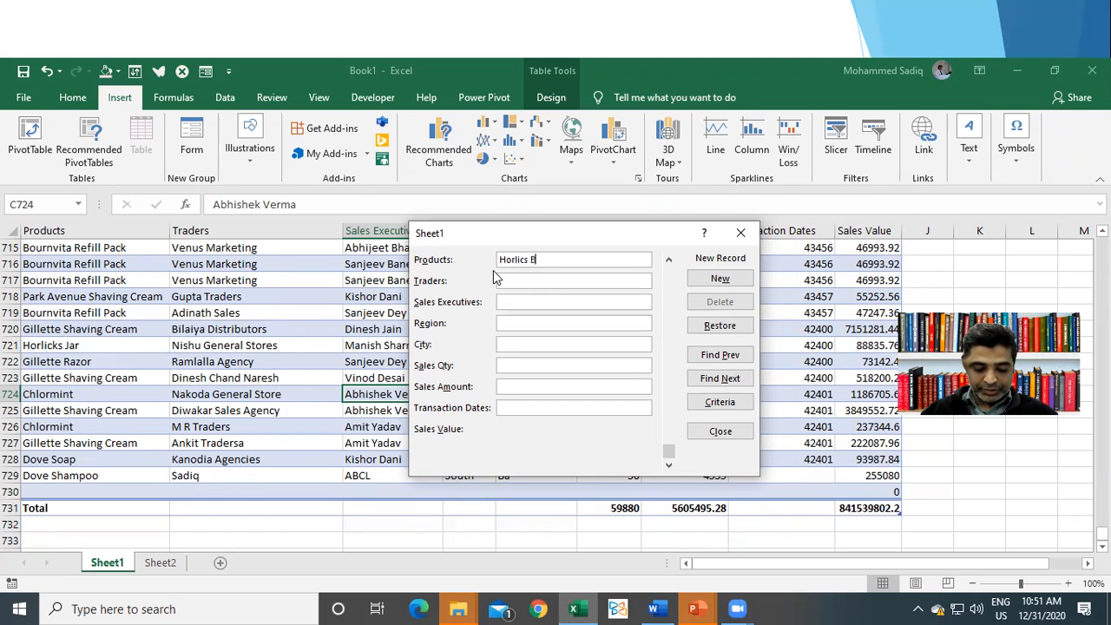
key("BackSpace")
key("BackSpace")
key("BackSpace")
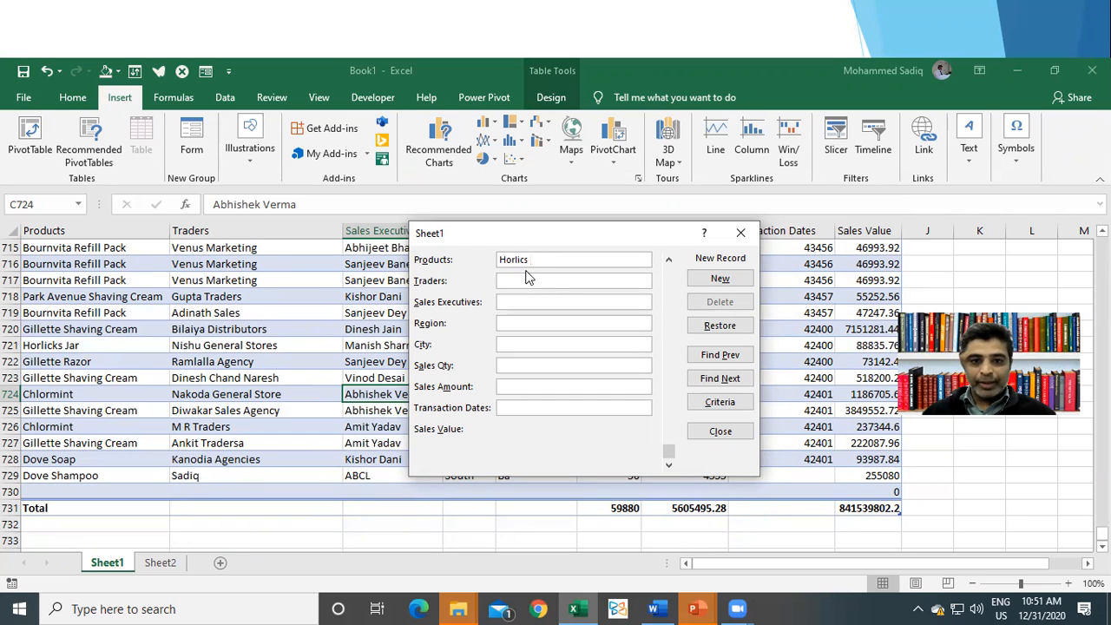
left_click(525, 279)
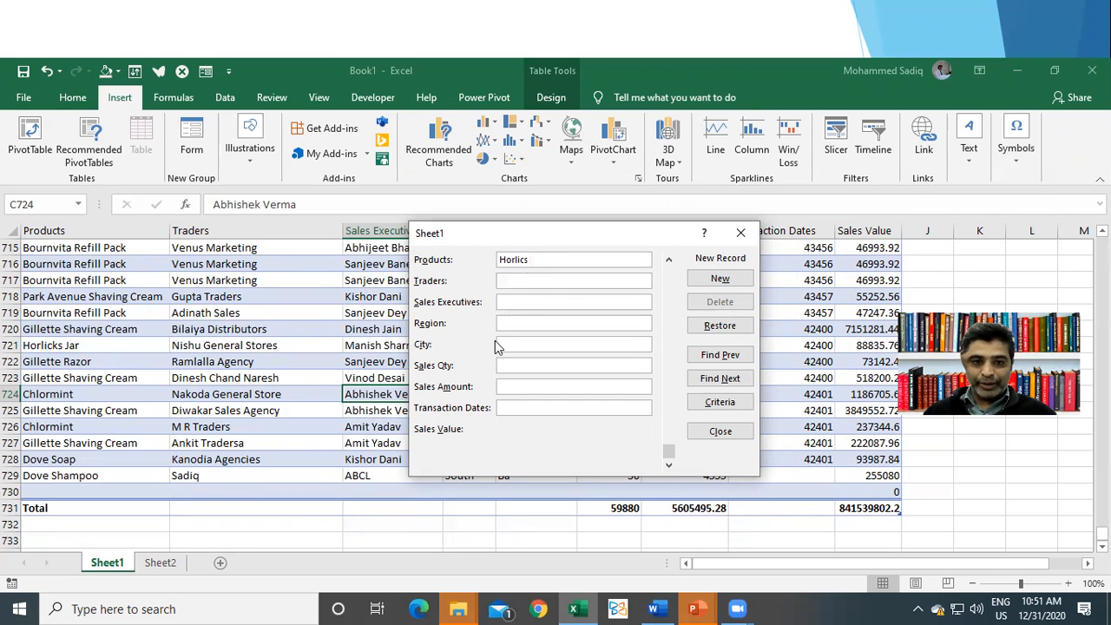
type("ABCD")
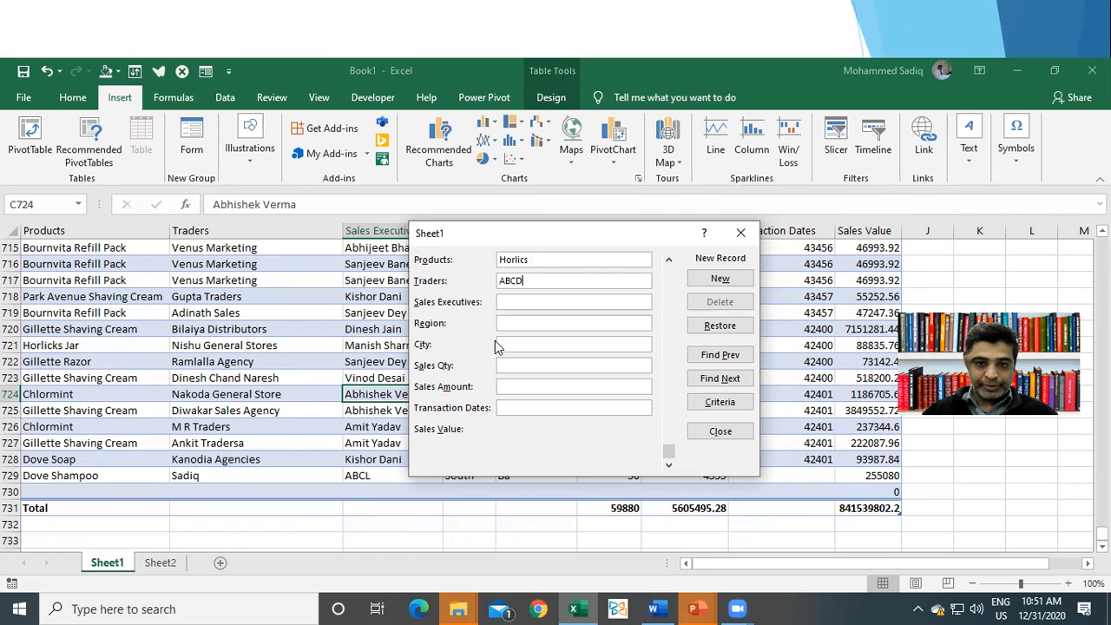
Fill in the sales executive's name, South as the region and Bangalore as the city in the form
key("Tab")
type("Sadiq")
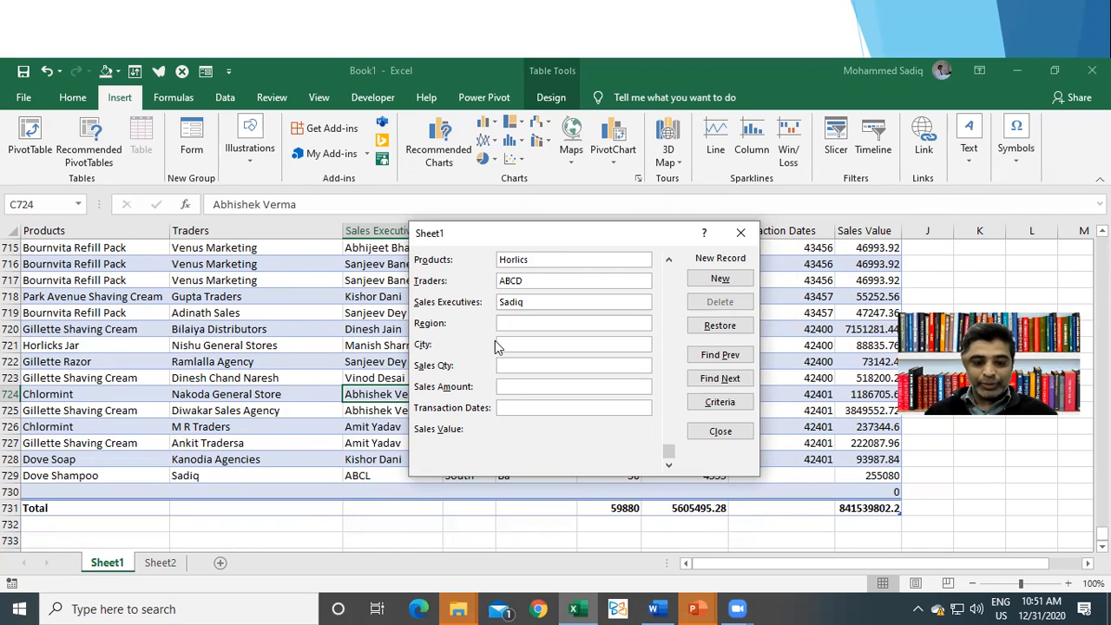
type("South")
key("Tab")
type("Bangalore")
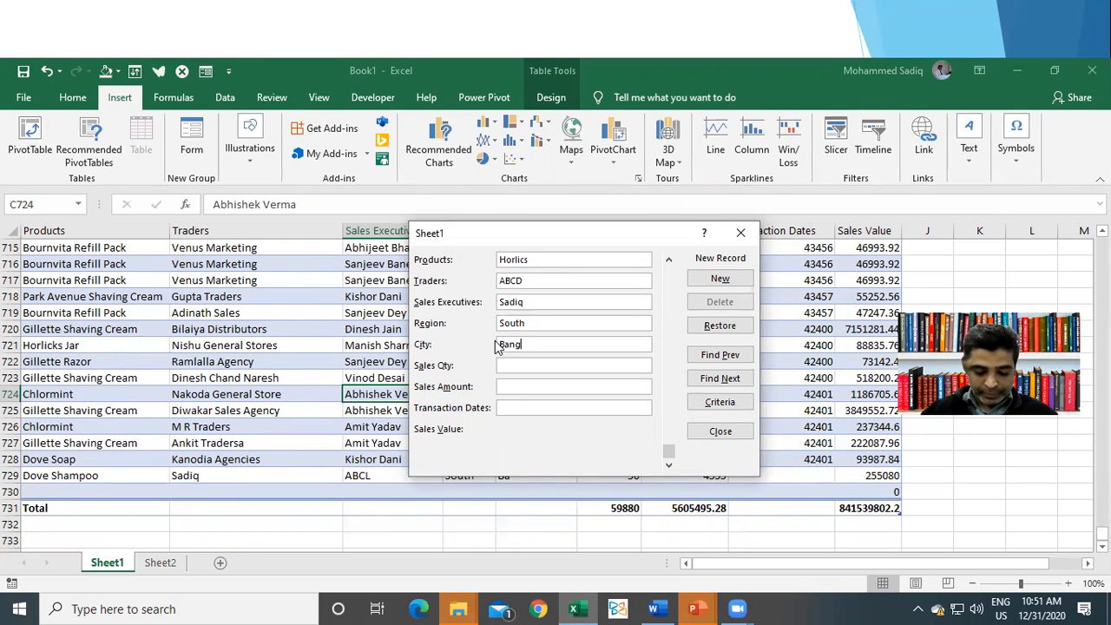
Enter a Sales Qty of 5000, a Sales Amount of 65000 and the transaction date 1/1/2020, and add the record to the table
left_click(539, 361)
type("5000")
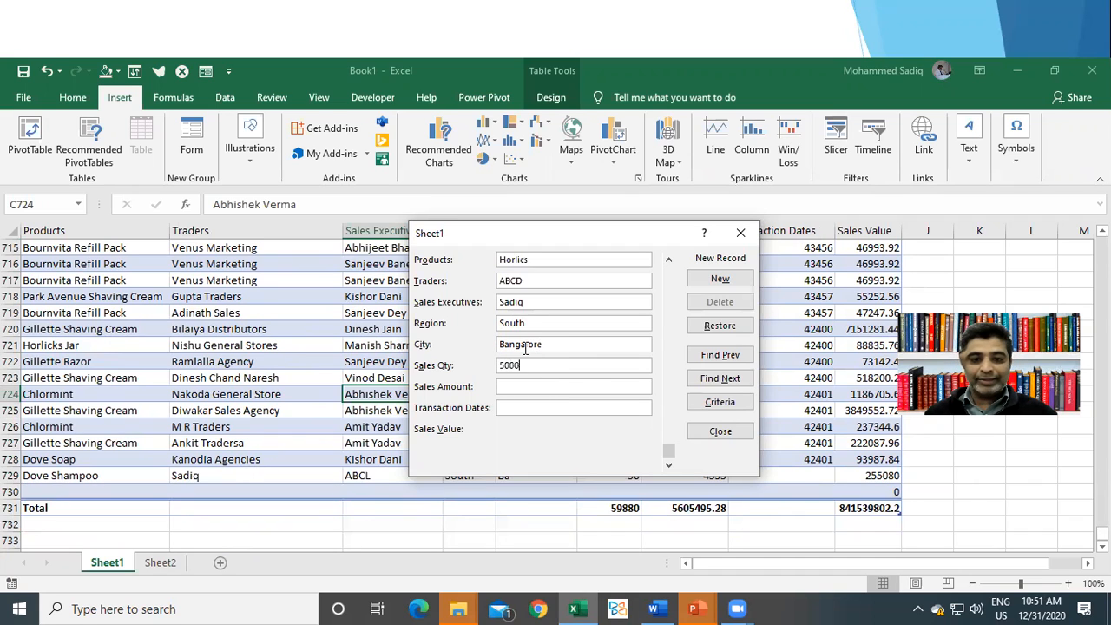
left_click(523, 387)
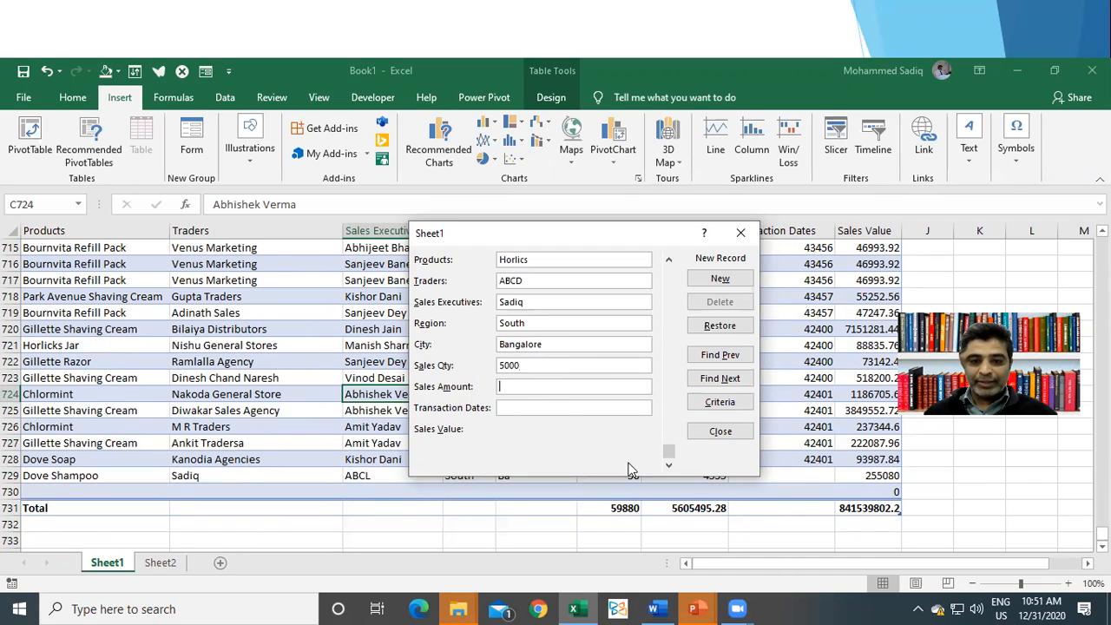
type("000")
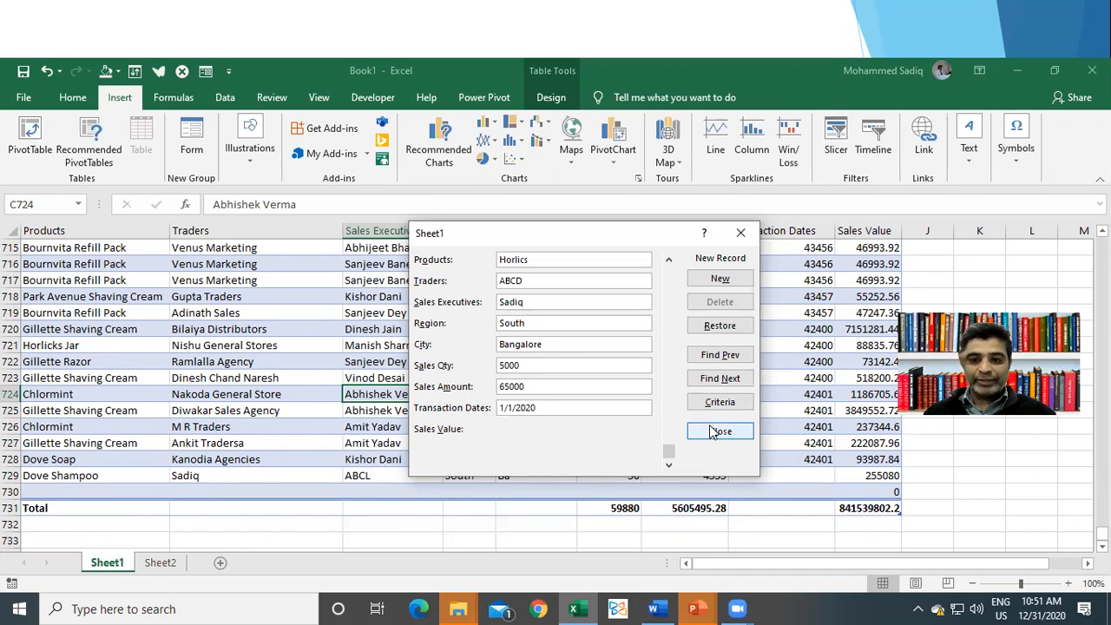
left_click(721, 280)
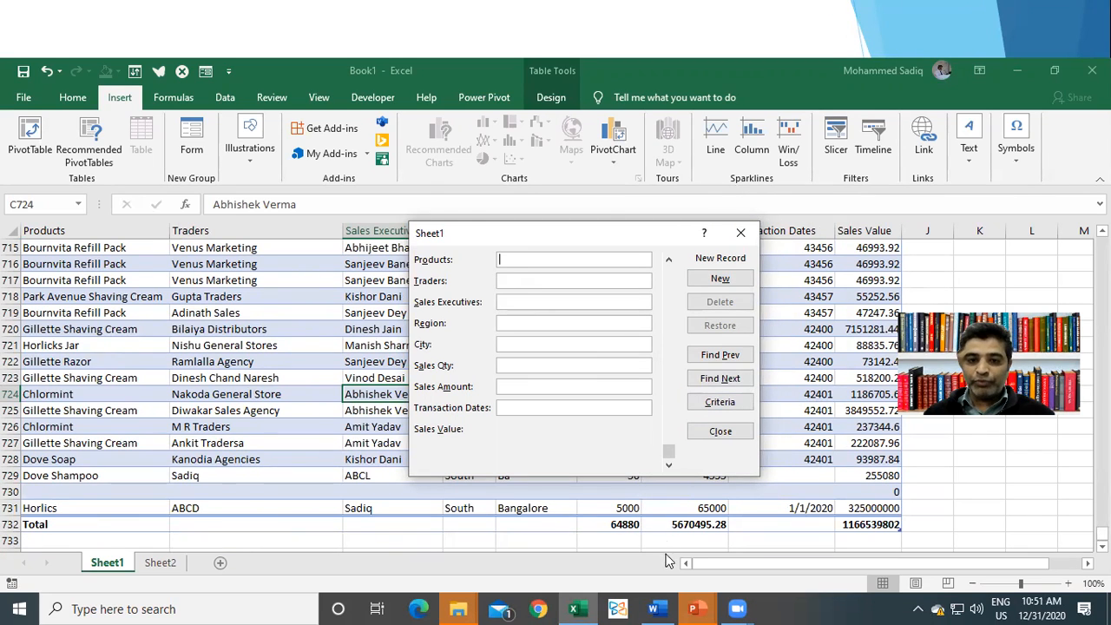
Go back to the blank record in the data form and delete it permanently
left_click(670, 260)
left_click(670, 261)
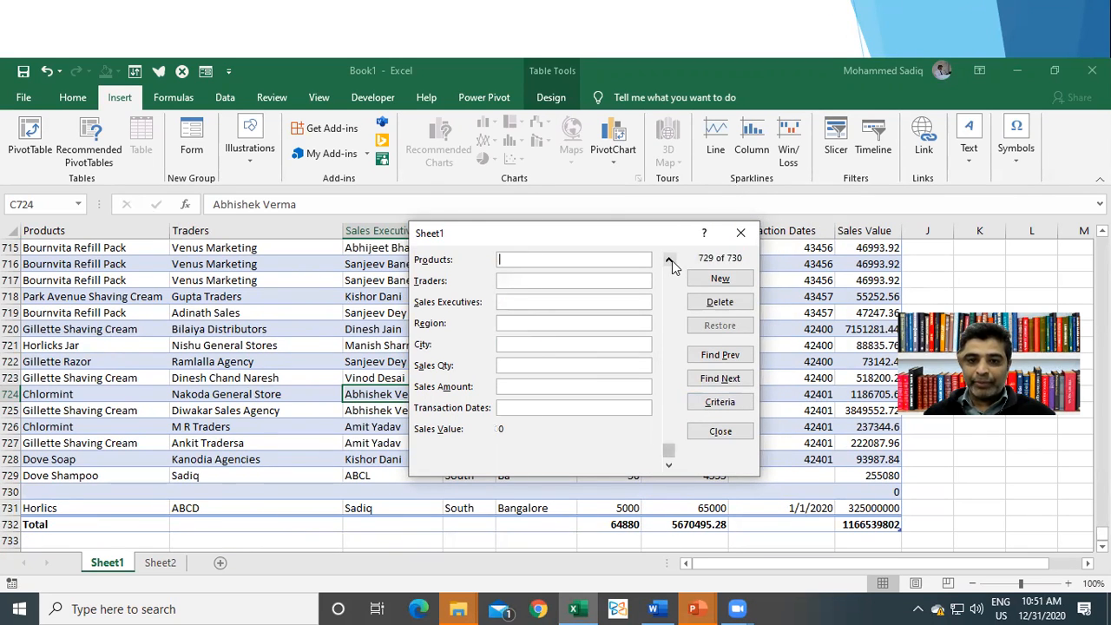
left_click(720, 304)
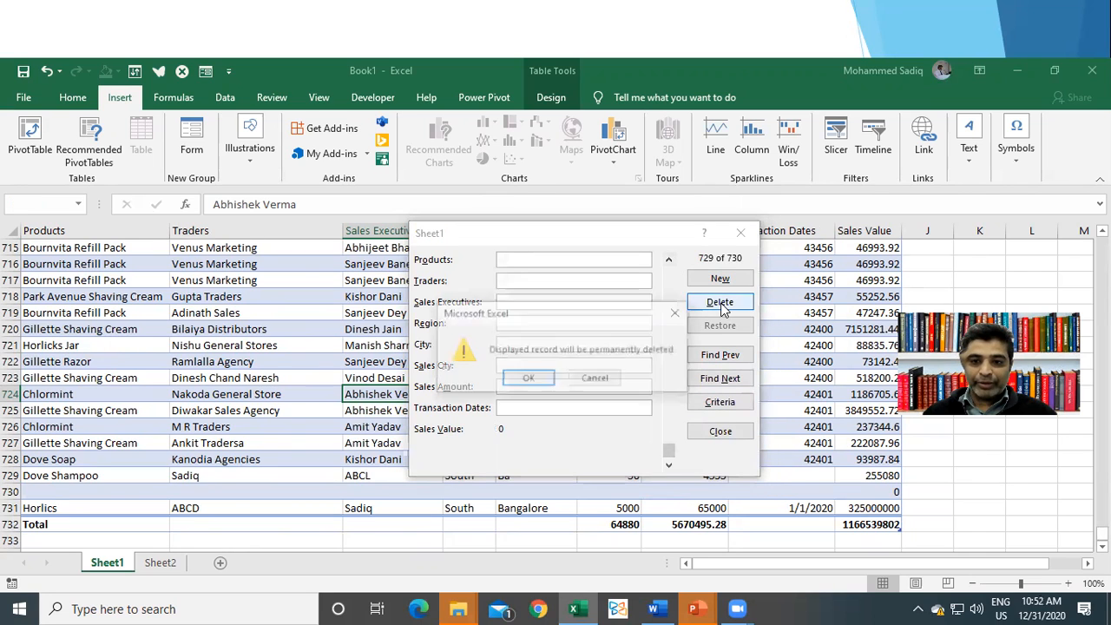
left_click(526, 379)
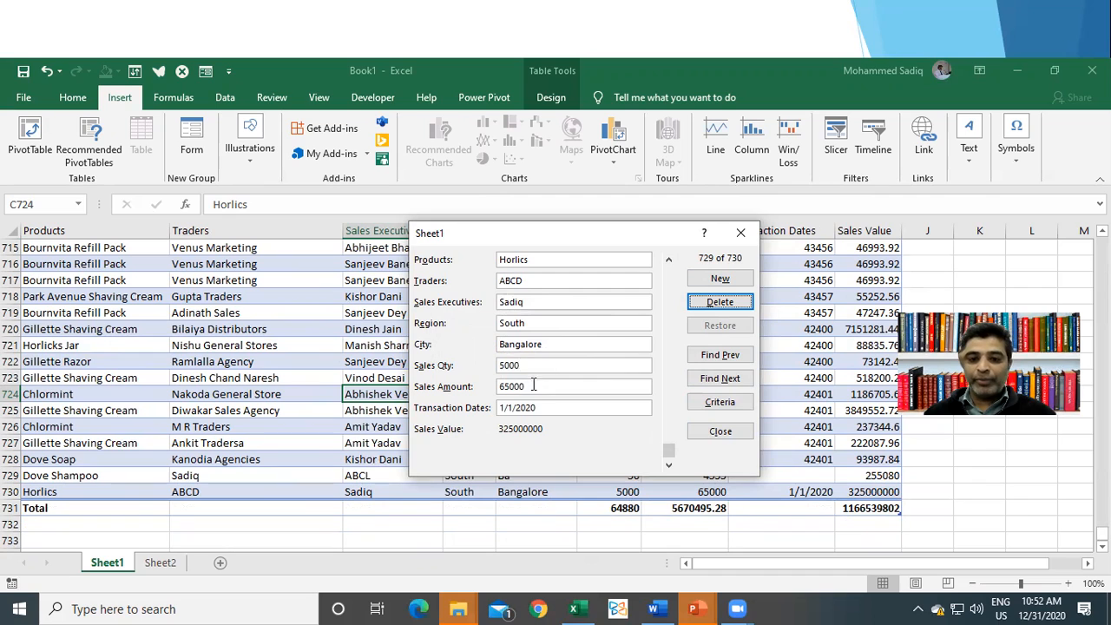
Return to the first record in the data form, close the form, and go back to the table's header row
left_click_drag(670, 450, 670, 259)
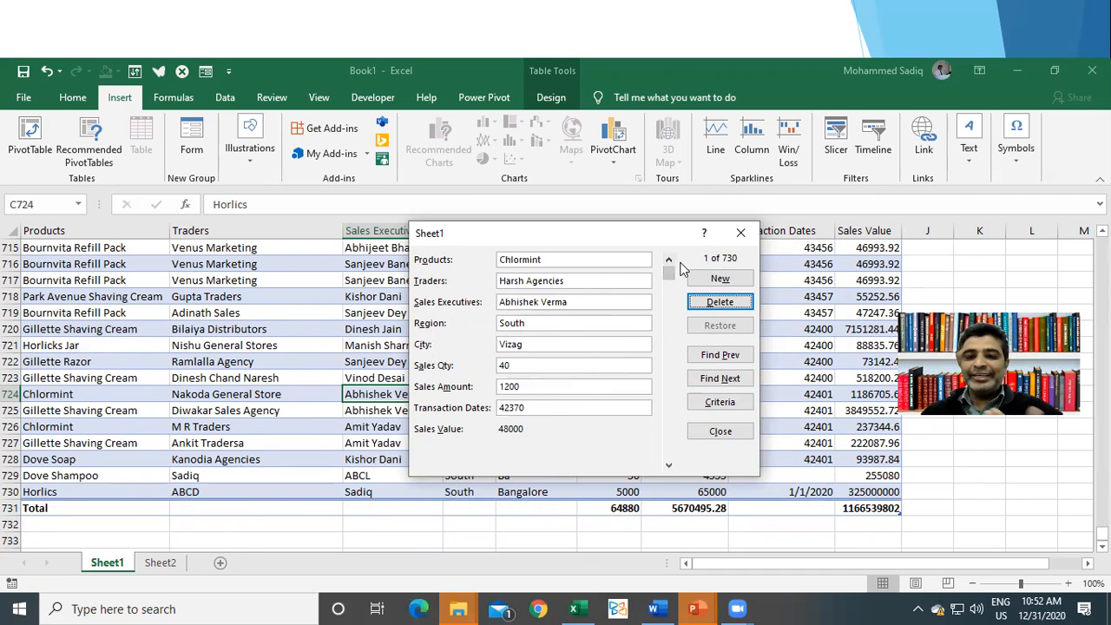
left_click(741, 234)
left_click(538, 362)
key("ctrl+Up")
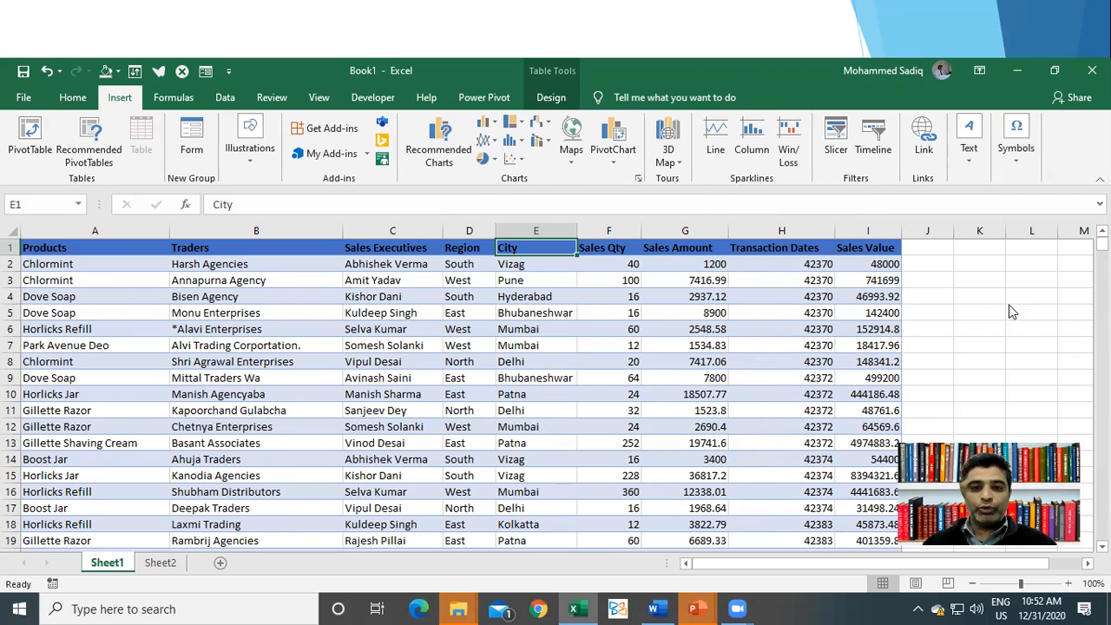
Insert slicers for the Region and City fields of the tblSales table
left_click(938, 258)
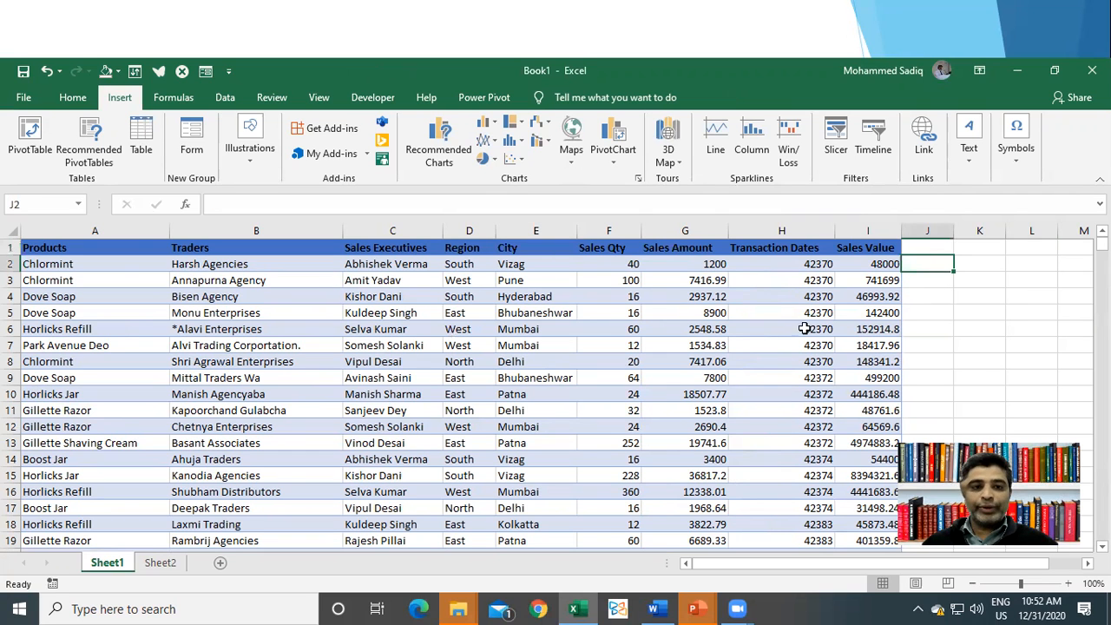
scroll(671, 351, "down", 1)
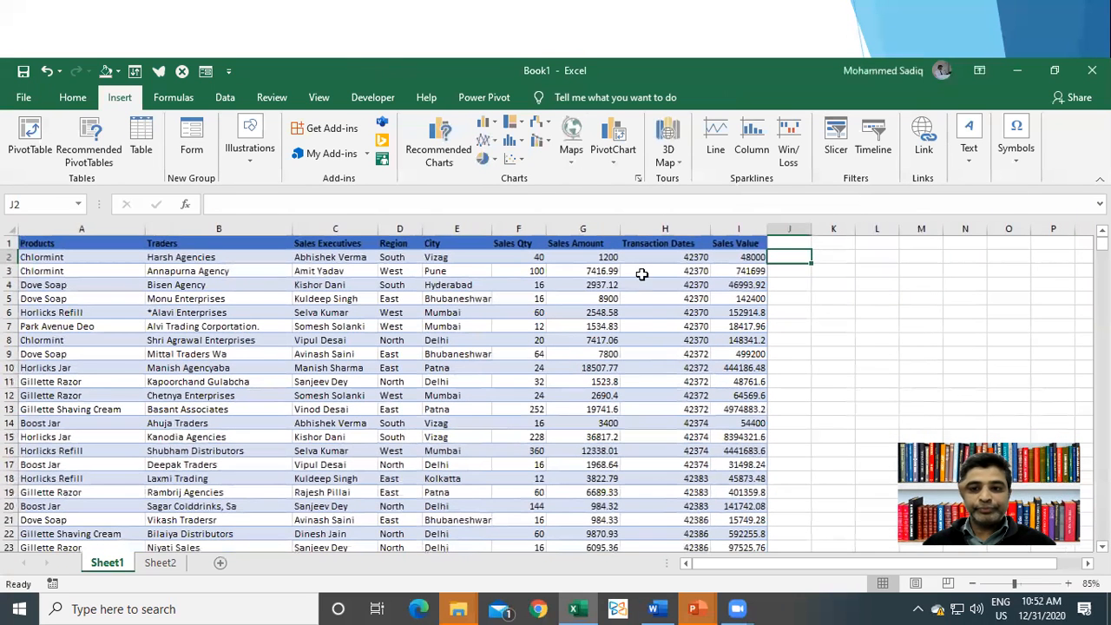
left_click(590, 409)
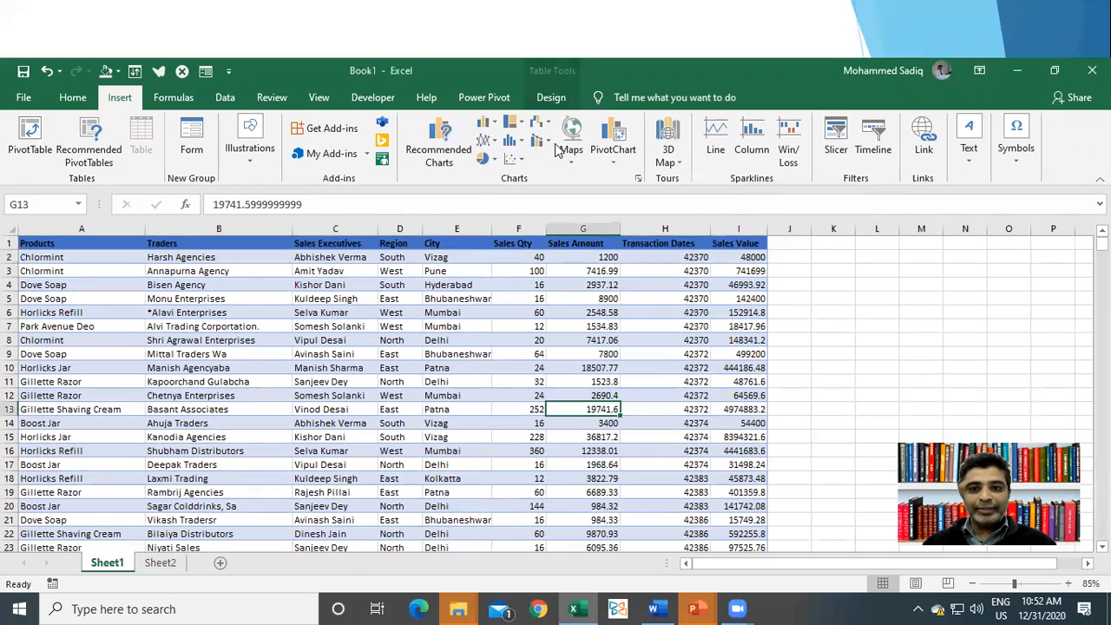
left_click(552, 98)
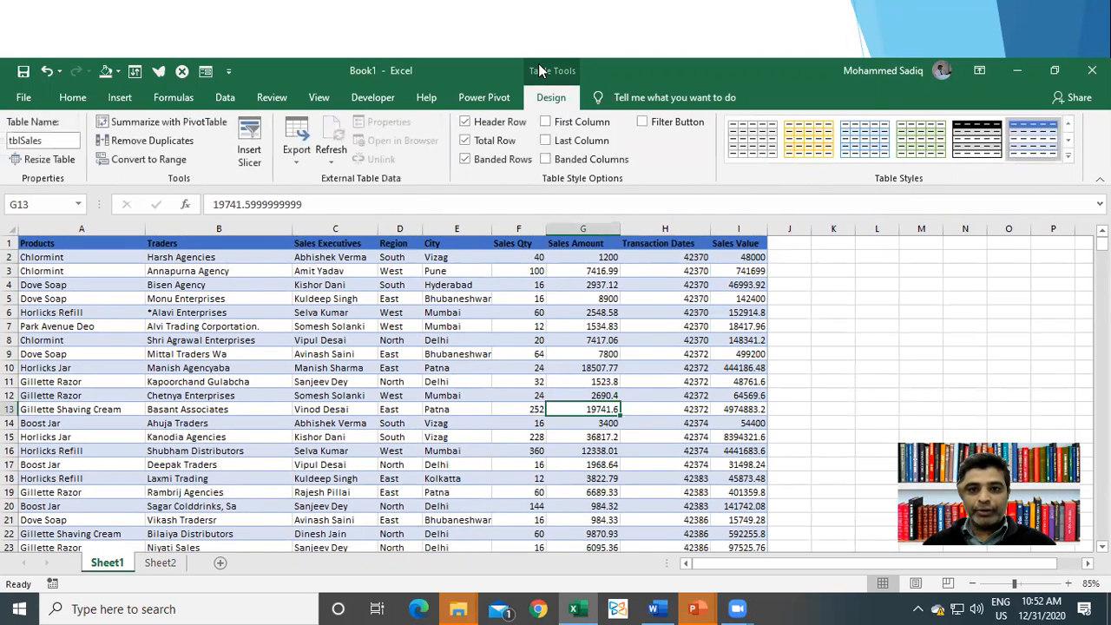
left_click(249, 146)
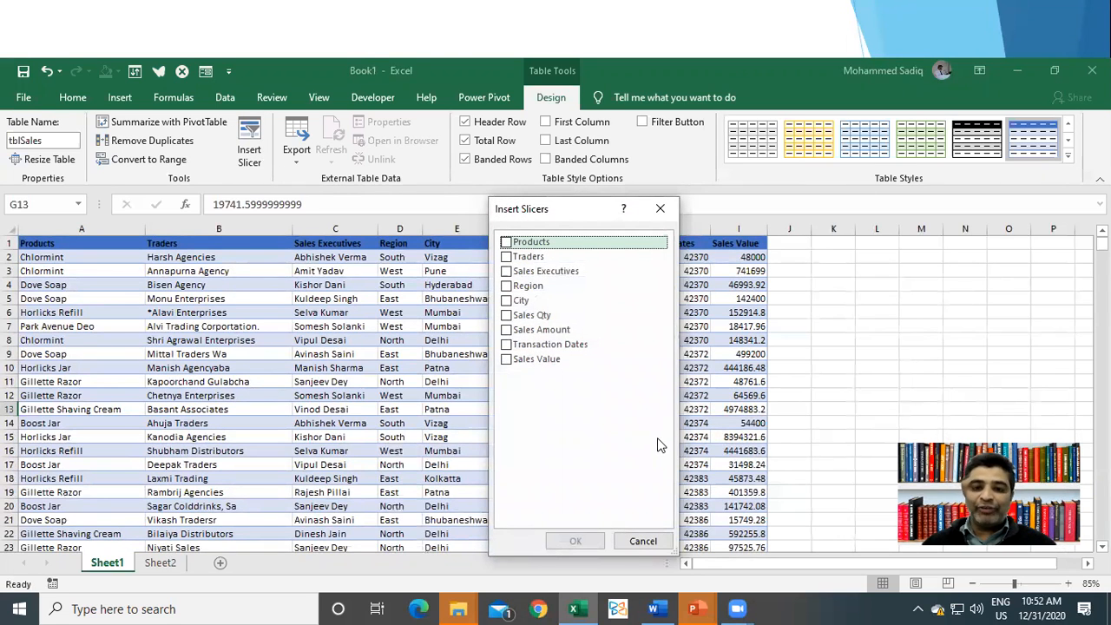
left_click(511, 287)
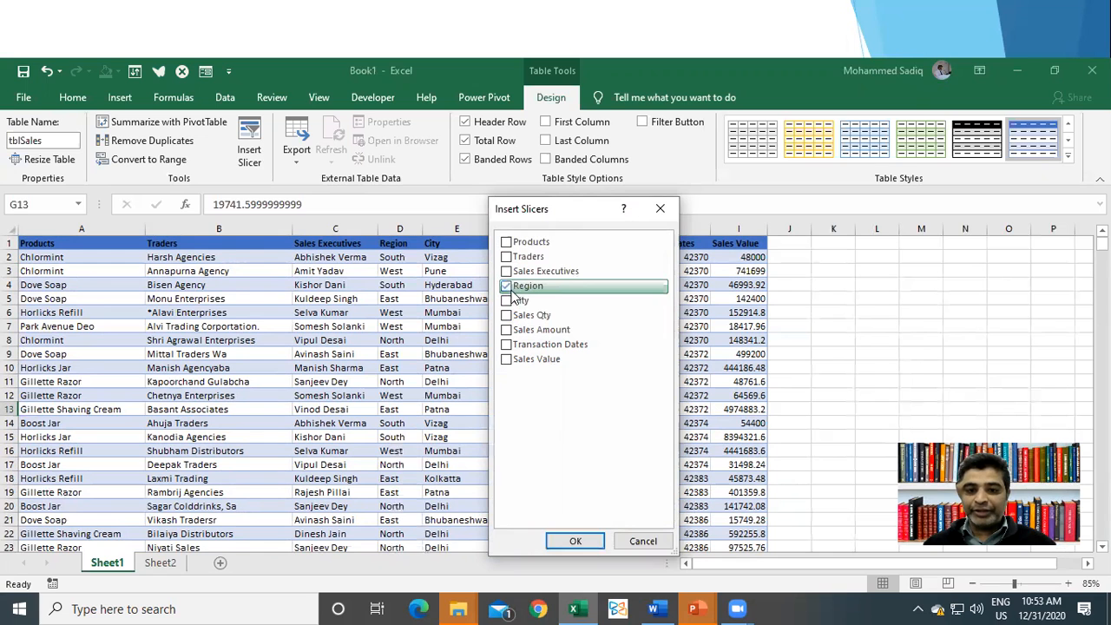
left_click(507, 301)
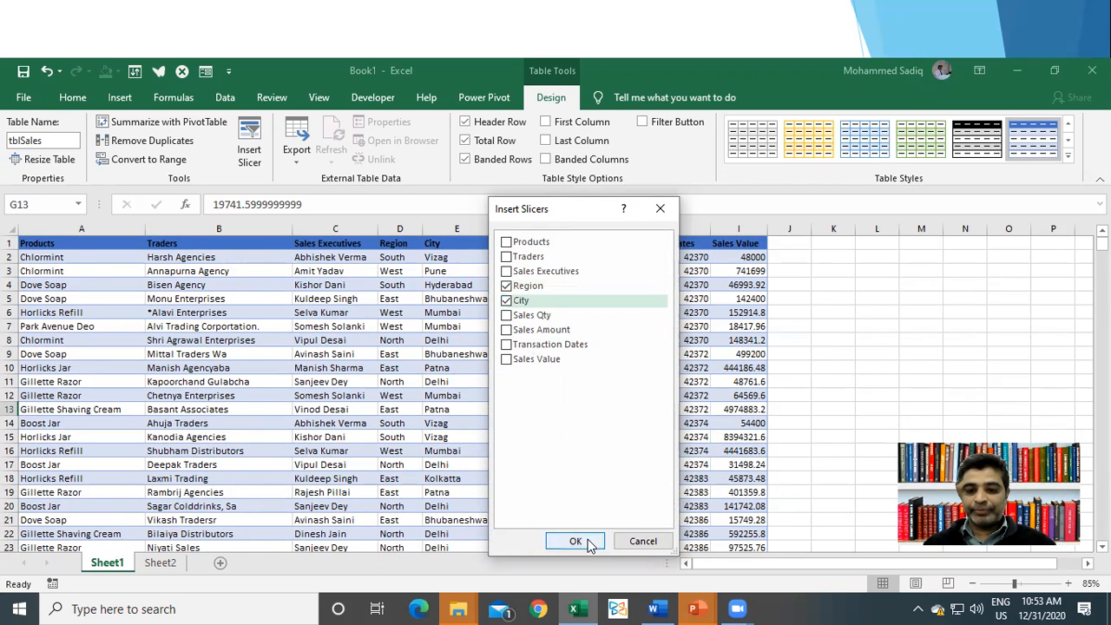
left_click(575, 539)
Place the Region slicer beside the table, resize it to about 0.99" high by 2.21" wide, and show its buttons in two columns
left_click_drag(530, 296, 837, 249)
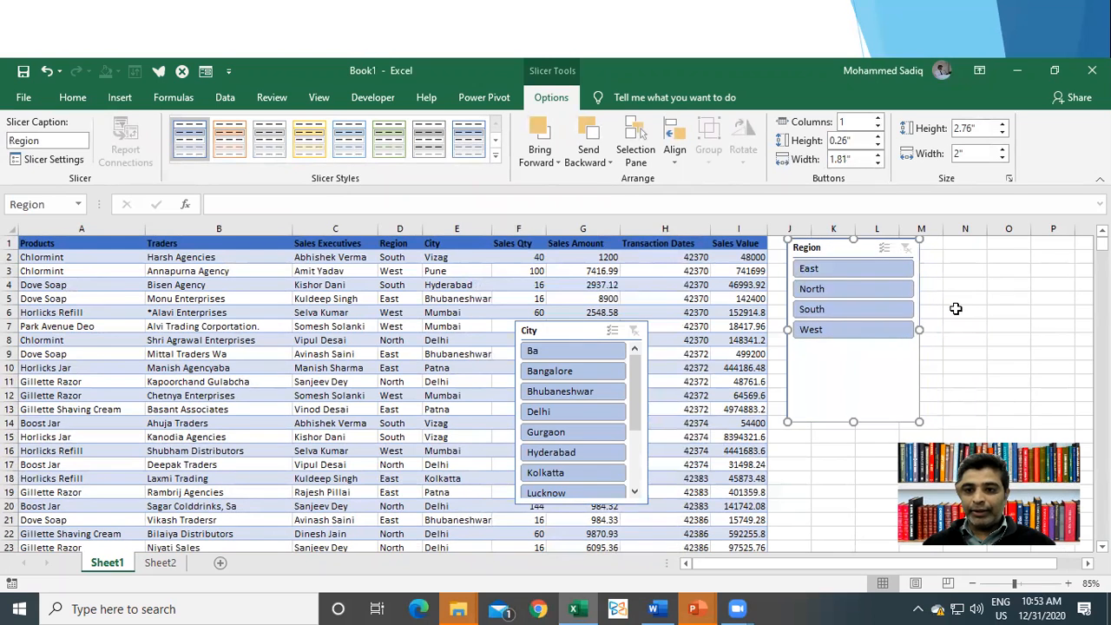
left_click_drag(917, 423, 932, 304)
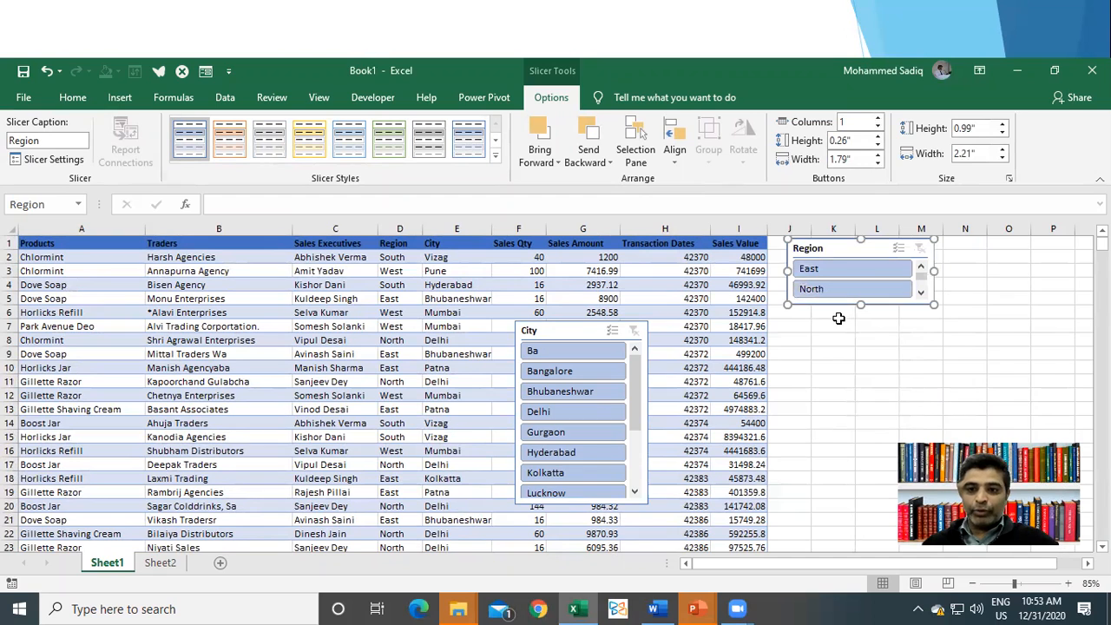
left_click(877, 117)
Place the City slicer beneath the Region slicer, resize it to about 1.54" by 3.71", and show its buttons in two columns
left_click_drag(561, 331, 836, 325)
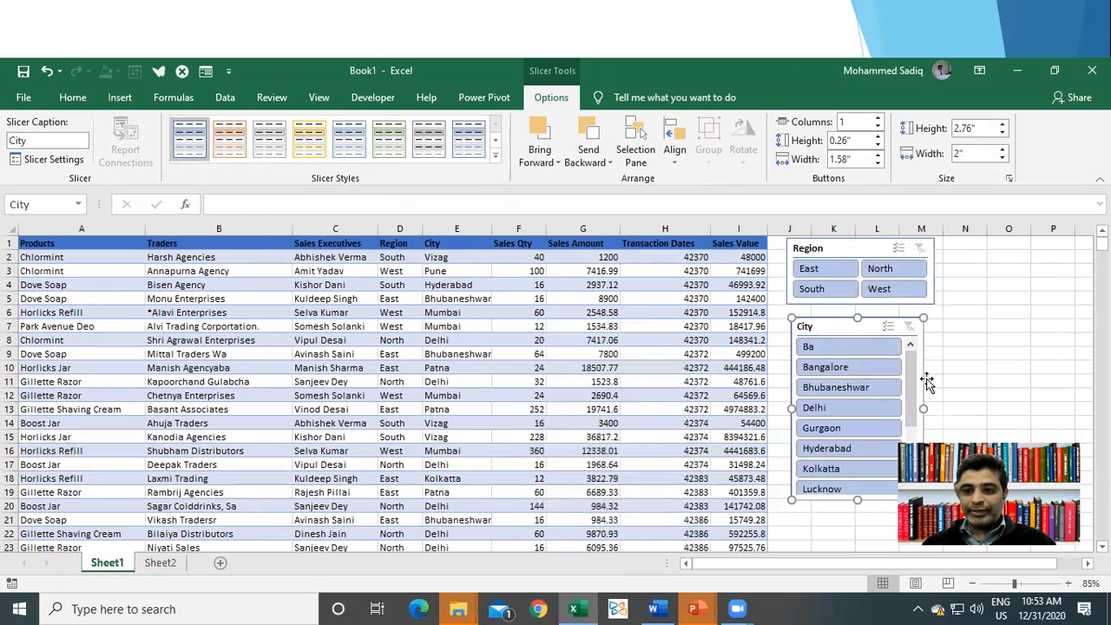
left_click_drag(922, 408, 1037, 407)
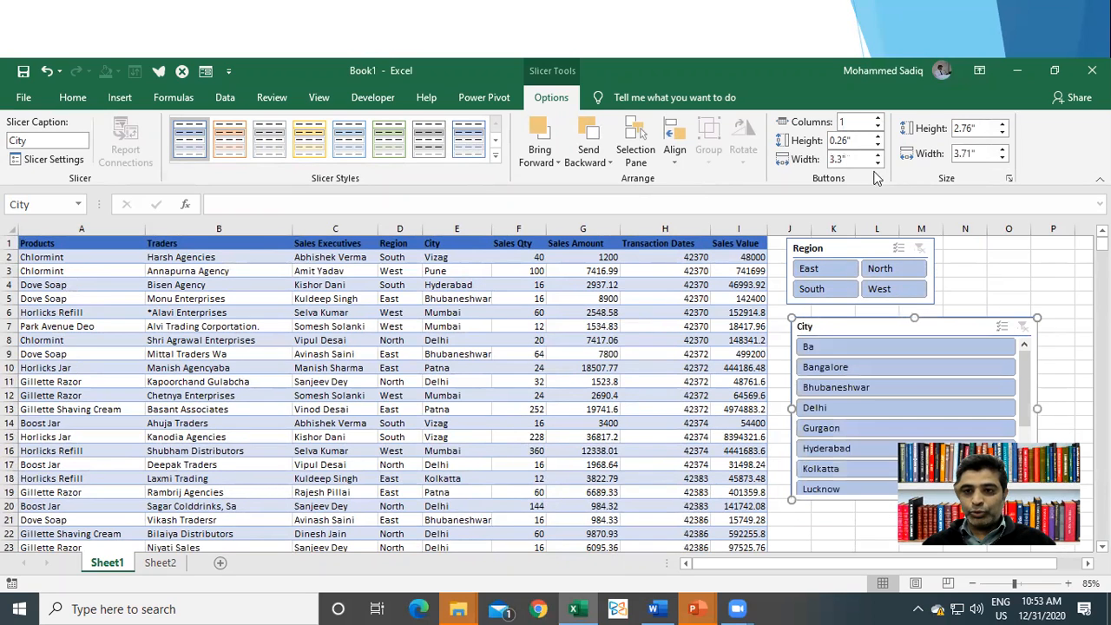
left_click(878, 118)
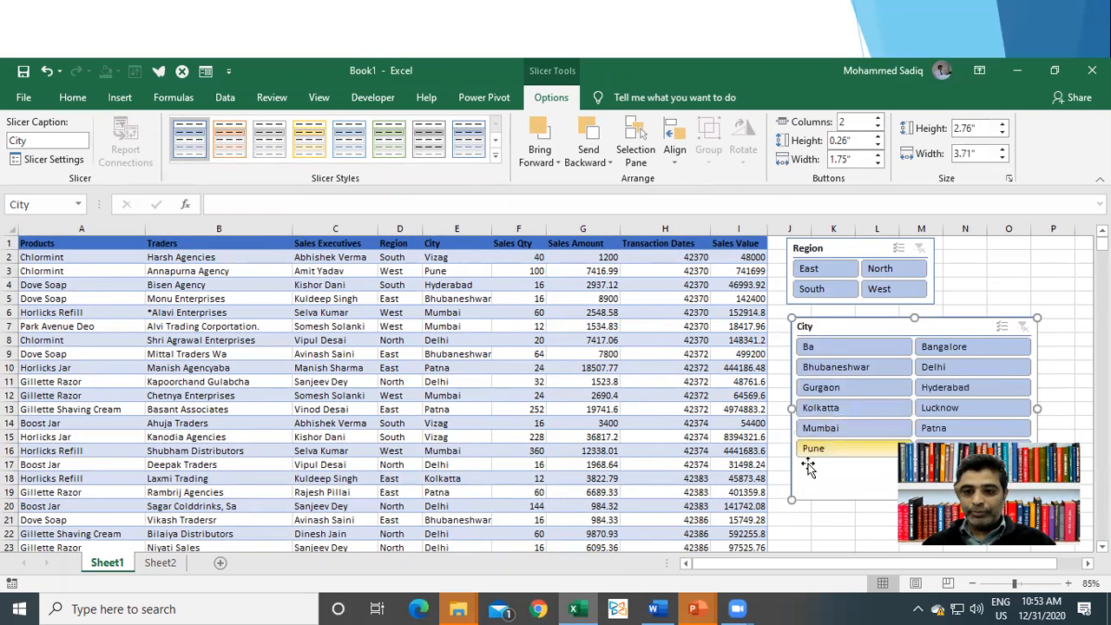
left_click_drag(791, 500, 792, 414)
left_click_drag(878, 321, 864, 320)
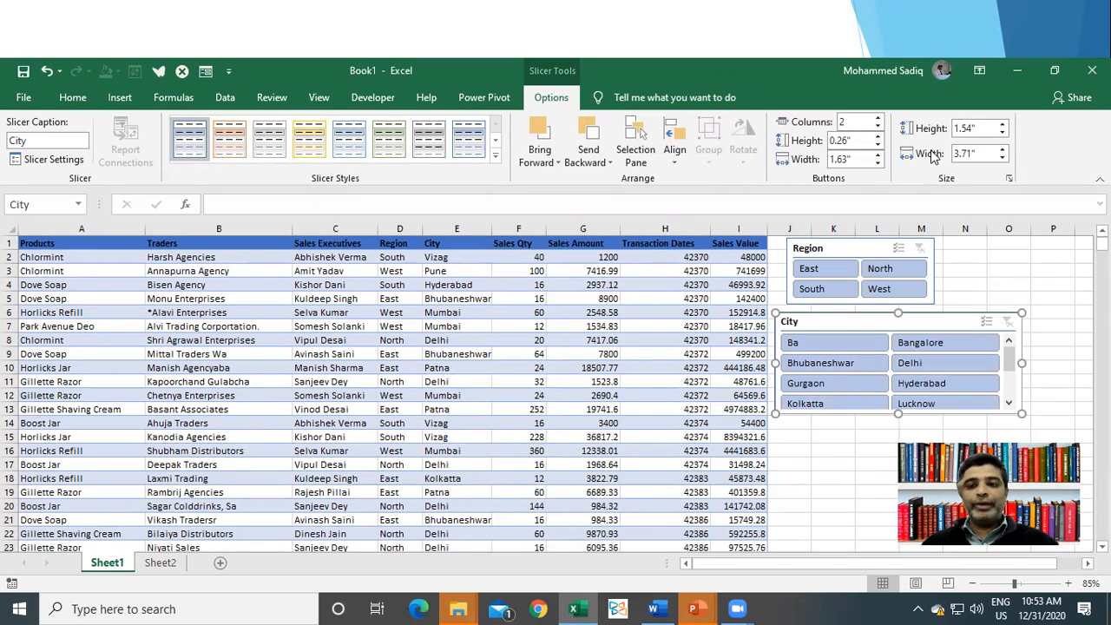
Filter the table to the East region with the Region slicer and look through the filtered cities
left_click(829, 271)
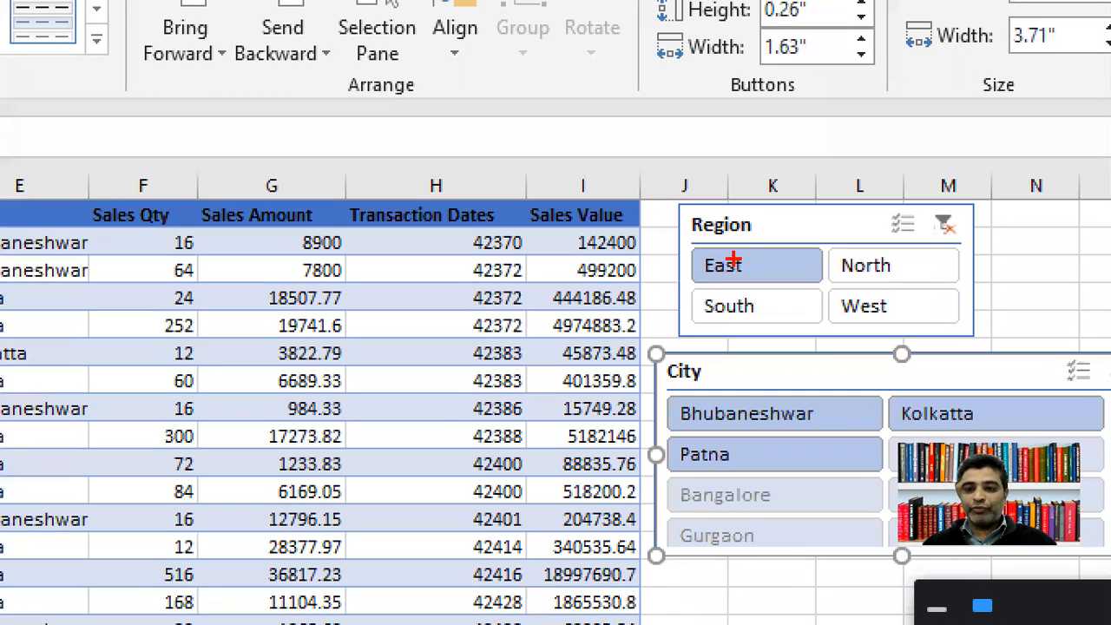
left_click_drag(823, 237, 763, 261)
left_click_drag(694, 280, 787, 259)
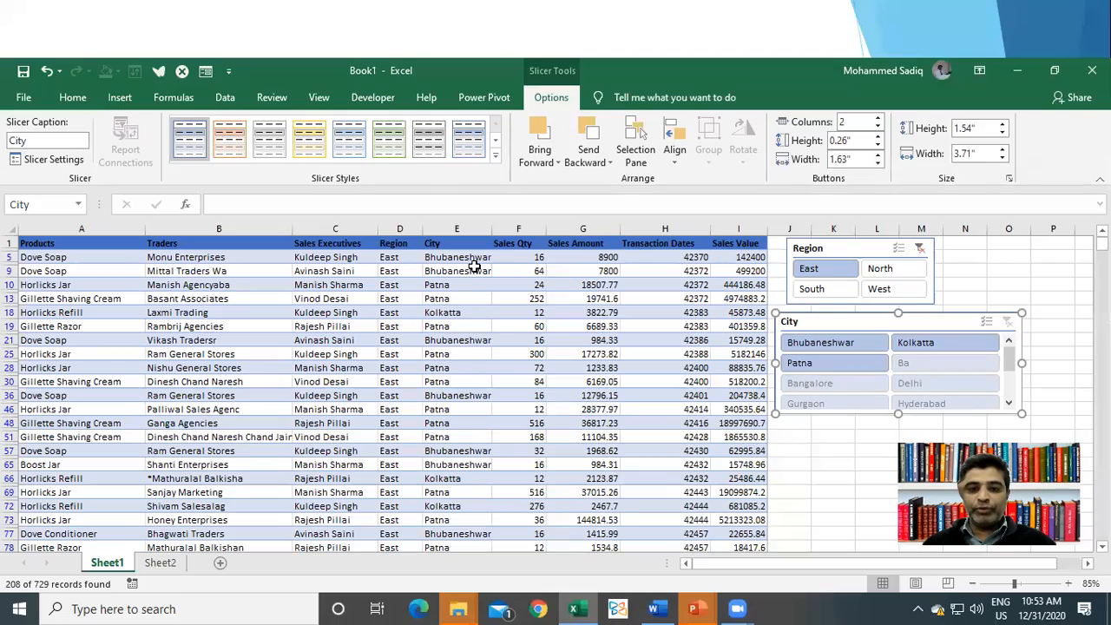
left_click(475, 312)
scroll(499, 364, "down", 3)
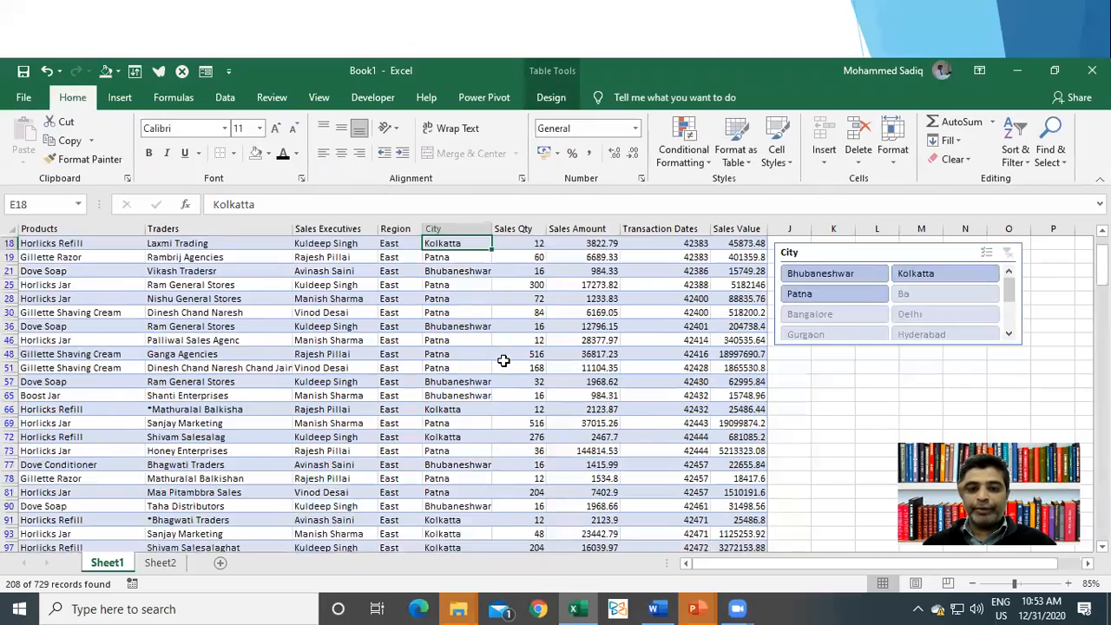
scroll(490, 390, "up", 2)
scroll(490, 396, "up", 1)
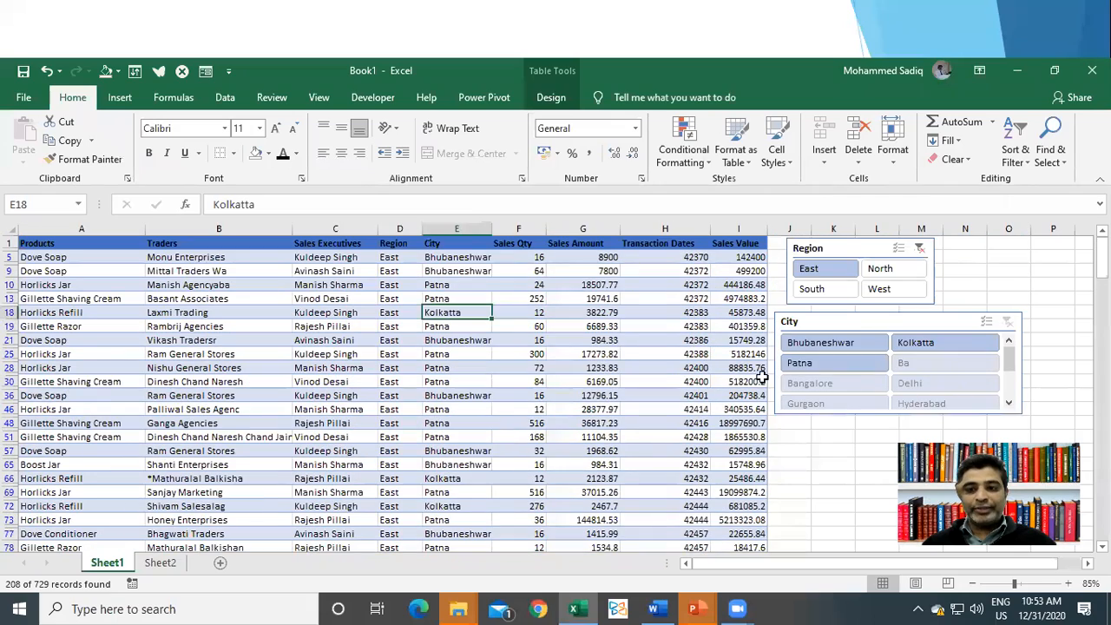
Filter the table by the North region, check its City entries, and switch the Region slicer to West
left_click(885, 269)
left_click_drag(464, 339, 465, 424)
scroll(467, 471, "down", 1)
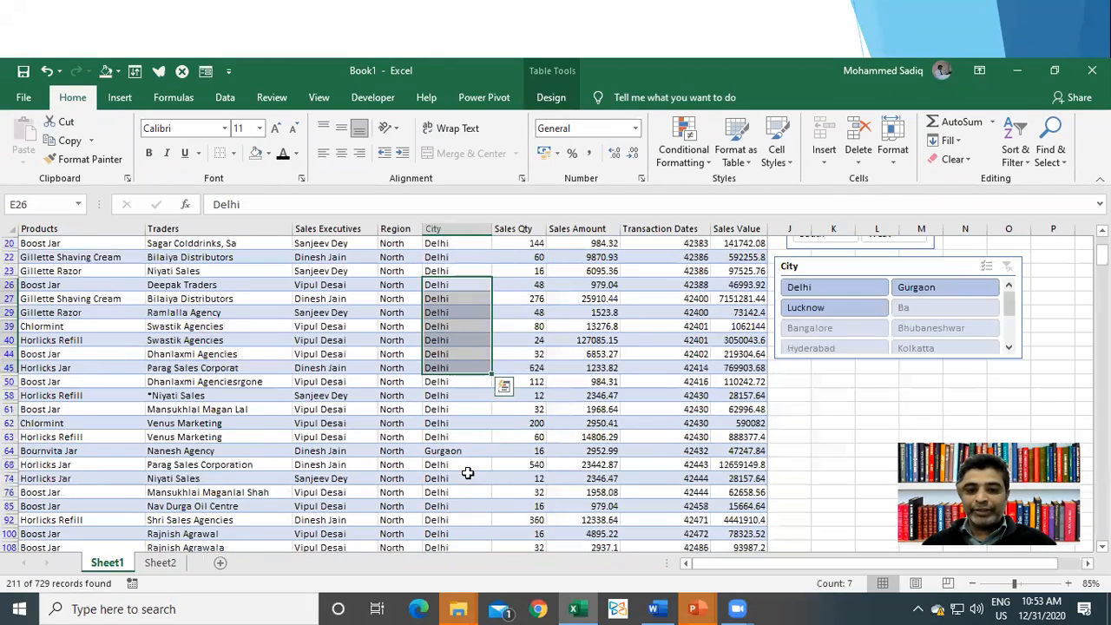
scroll(467, 472, "up", 1)
left_click(879, 290)
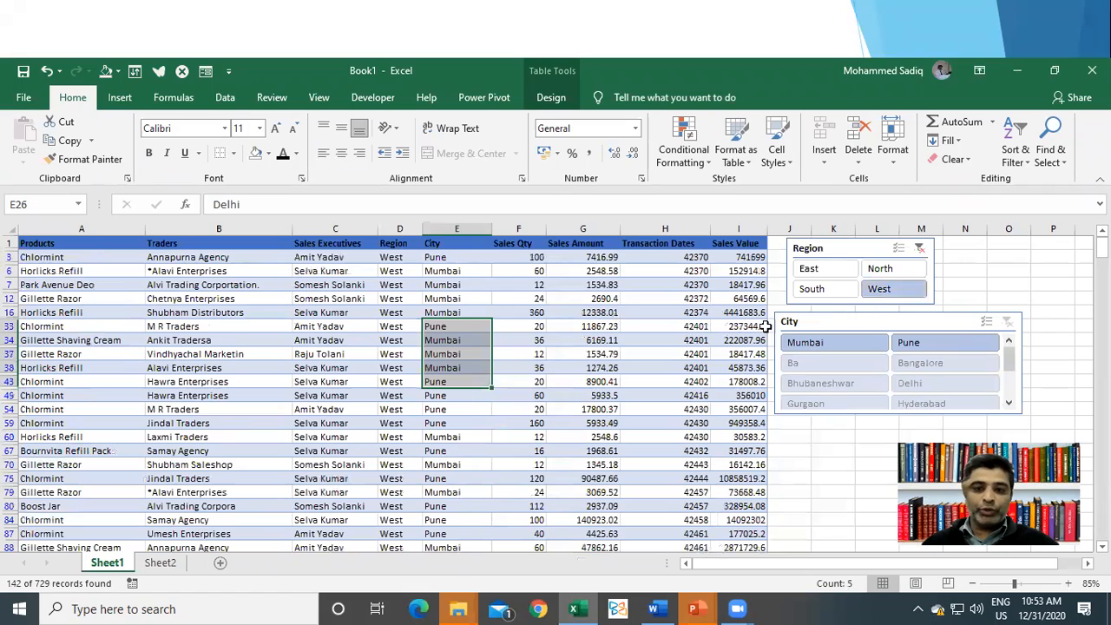
Filter the table to the South region and narrow it to the city Vizag with the slicers
left_click(823, 295)
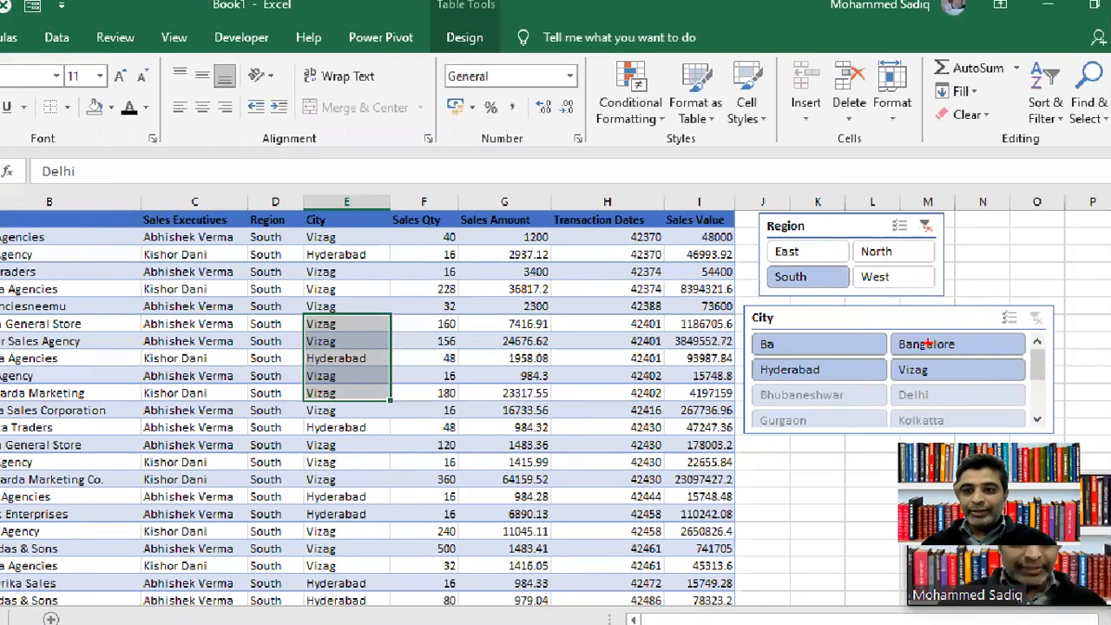
left_click_drag(976, 307, 944, 255)
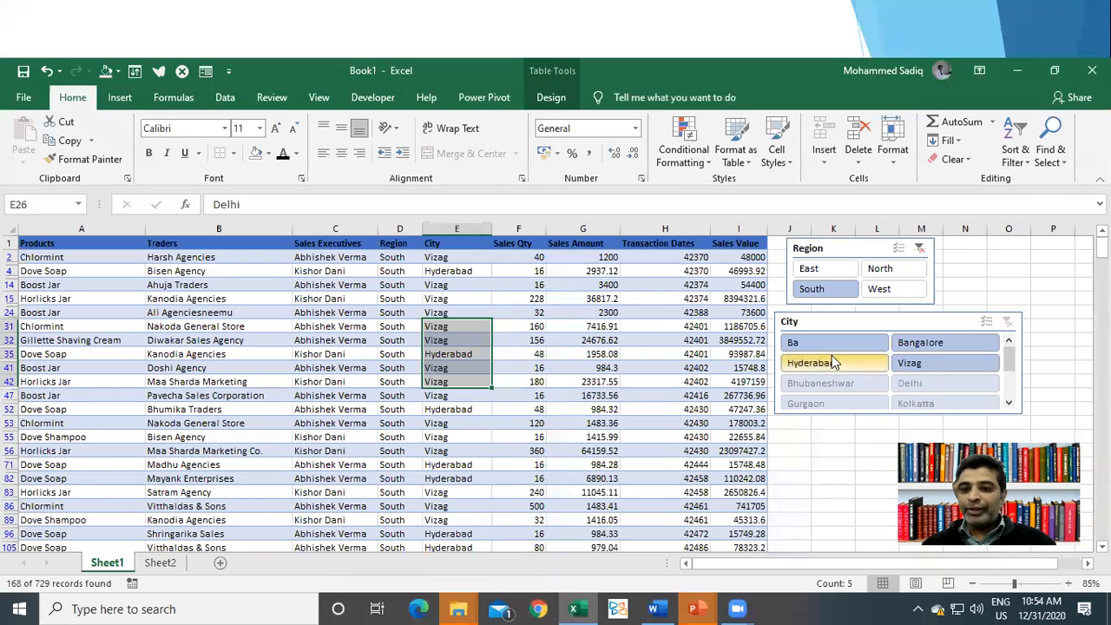
left_click(919, 362)
scroll(488, 314, "down", 3)
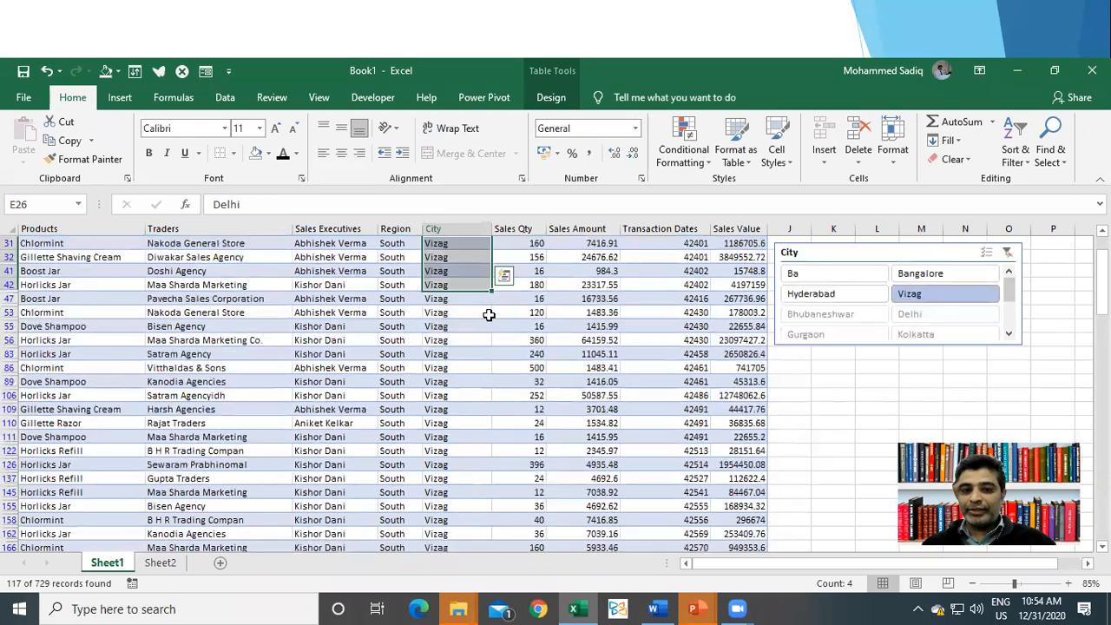
scroll(489, 314, "up", 2)
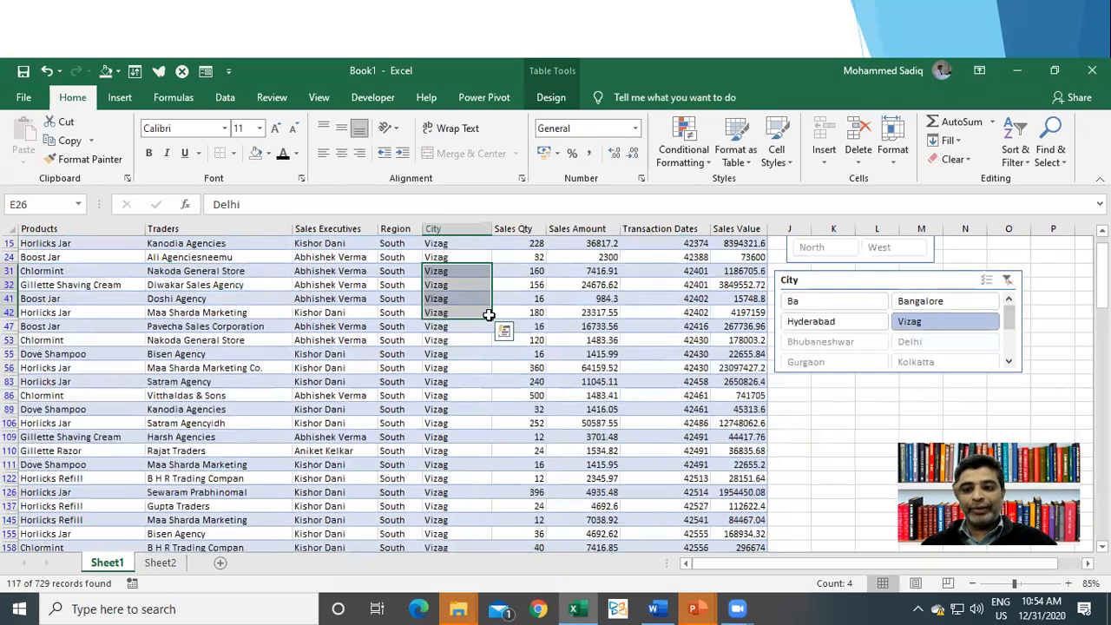
Change the City slicer selection to Bangalore and Hyderabad together and return to the first rows of the table
left_click(824, 321)
left_click(986, 315)
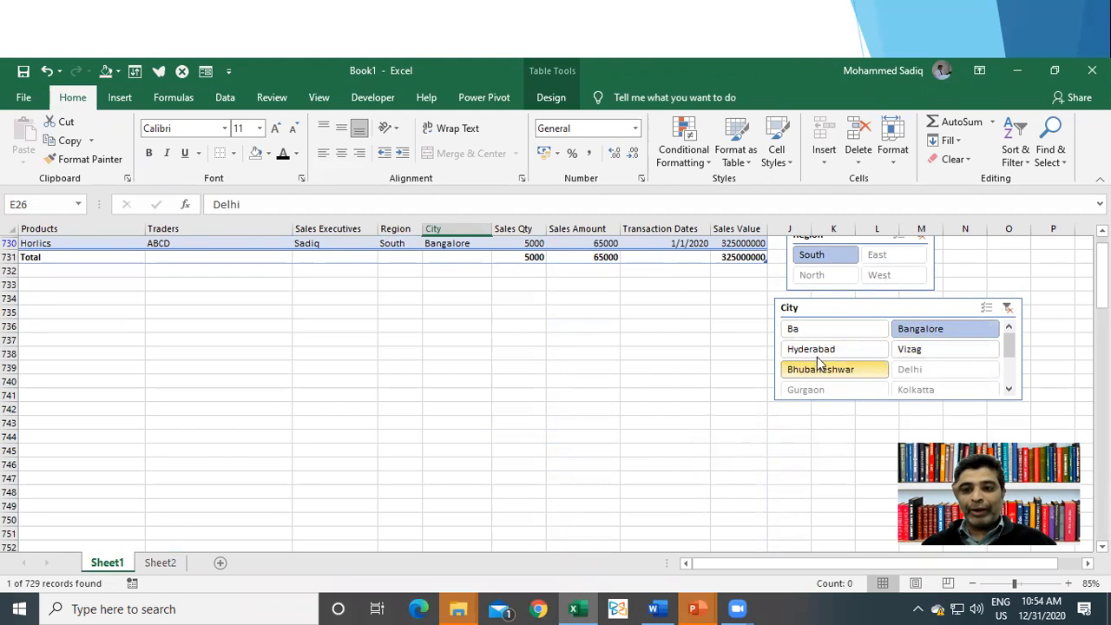
left_click(825, 351, "ctrl")
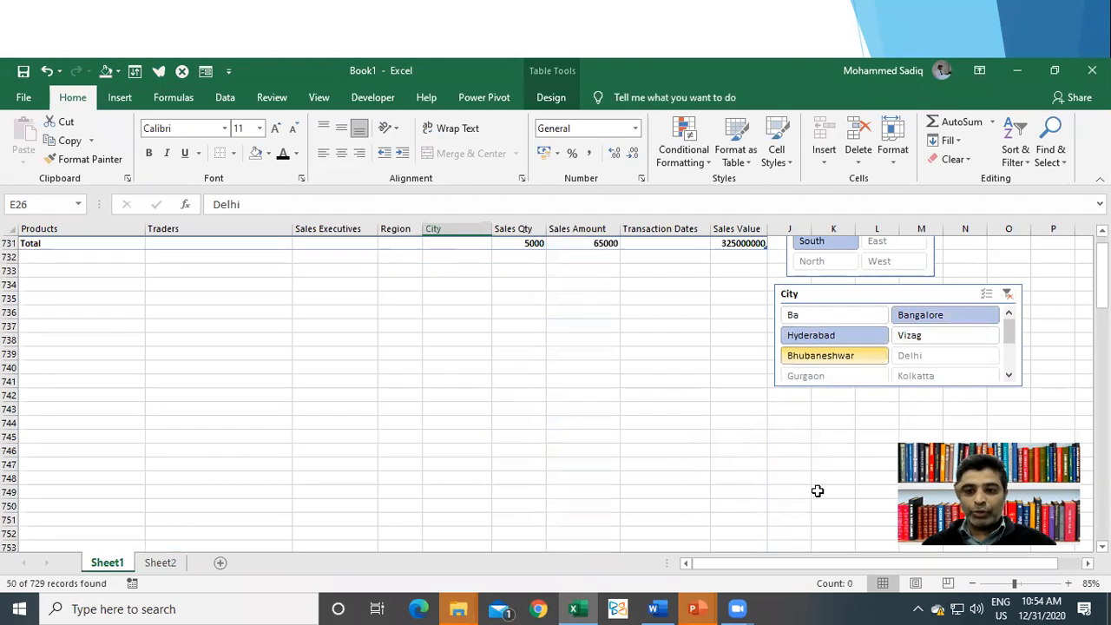
scroll(535, 373, "up", 17)
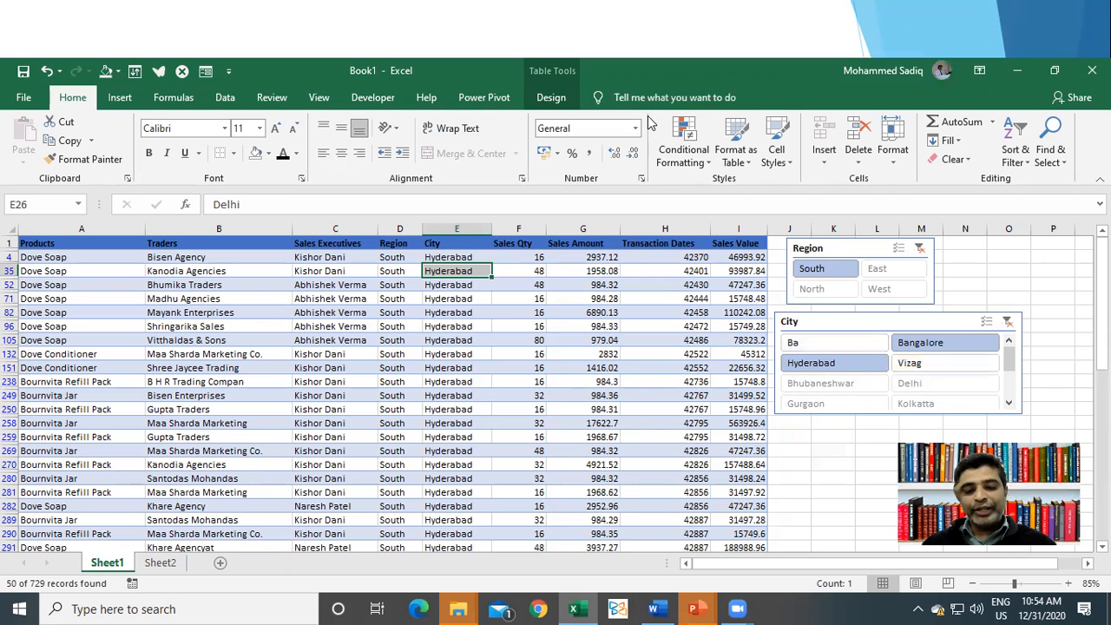
Reposition both slicers farther from the table, around column N, with Region above City
left_click_drag(838, 320, 346, 492)
left_click_drag(835, 242, 863, 503)
left_click_drag(295, 493, 1031, 419)
left_click_drag(848, 512, 1004, 278)
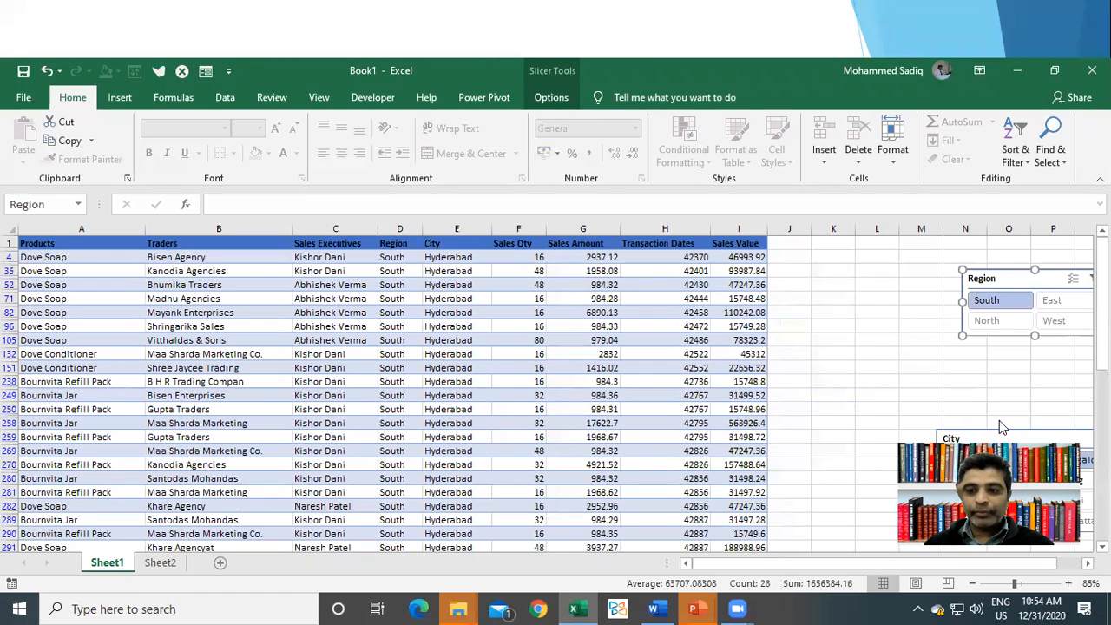
left_click_drag(1007, 438, 1019, 371)
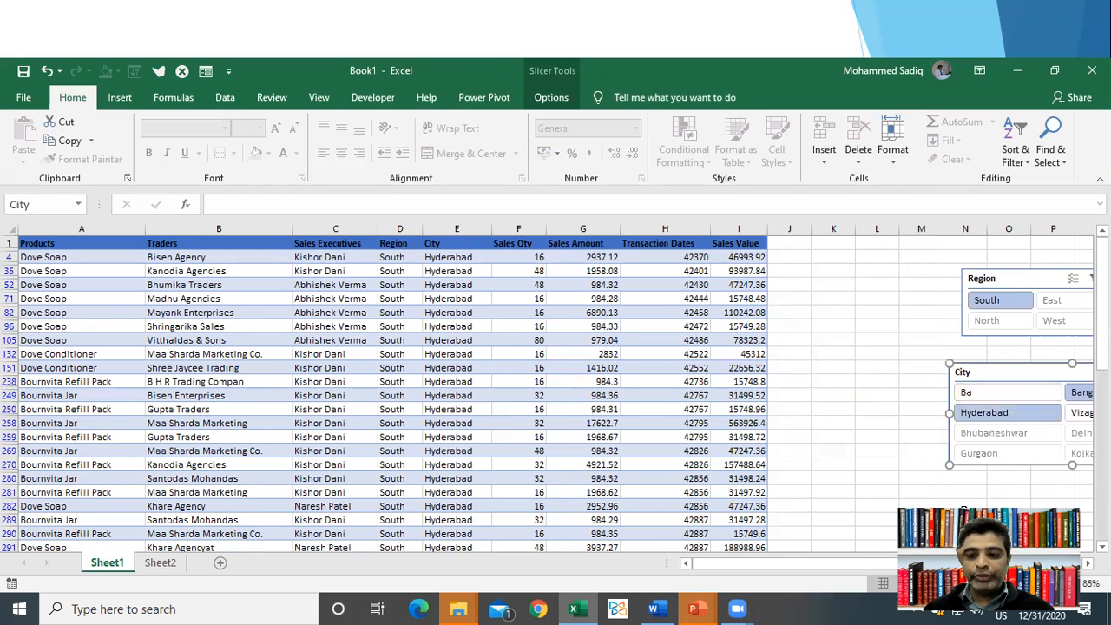
Enter the formula =SUM(tblSales[Sales Amount]) in cell K35 beside the filtered table
left_click(671, 353)
left_click(524, 273)
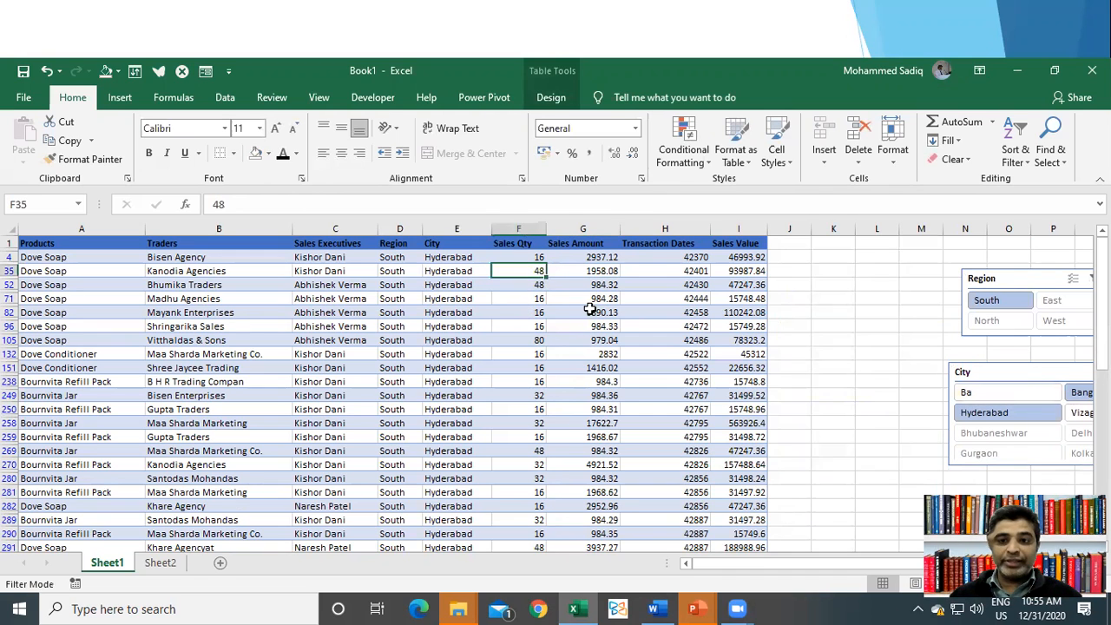
left_click(591, 271)
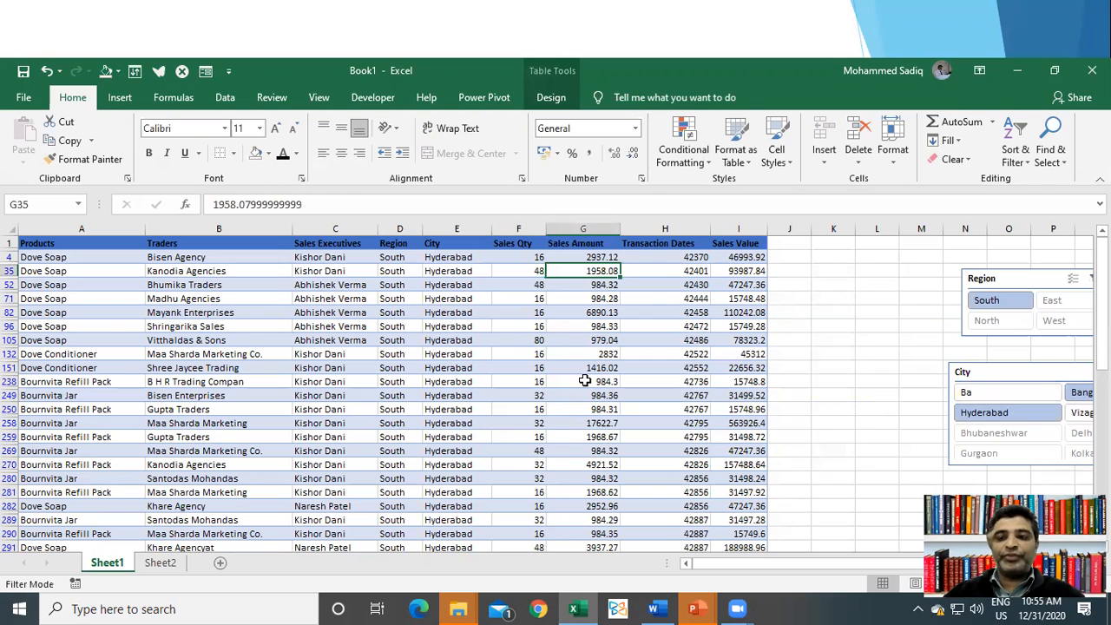
left_click(840, 269)
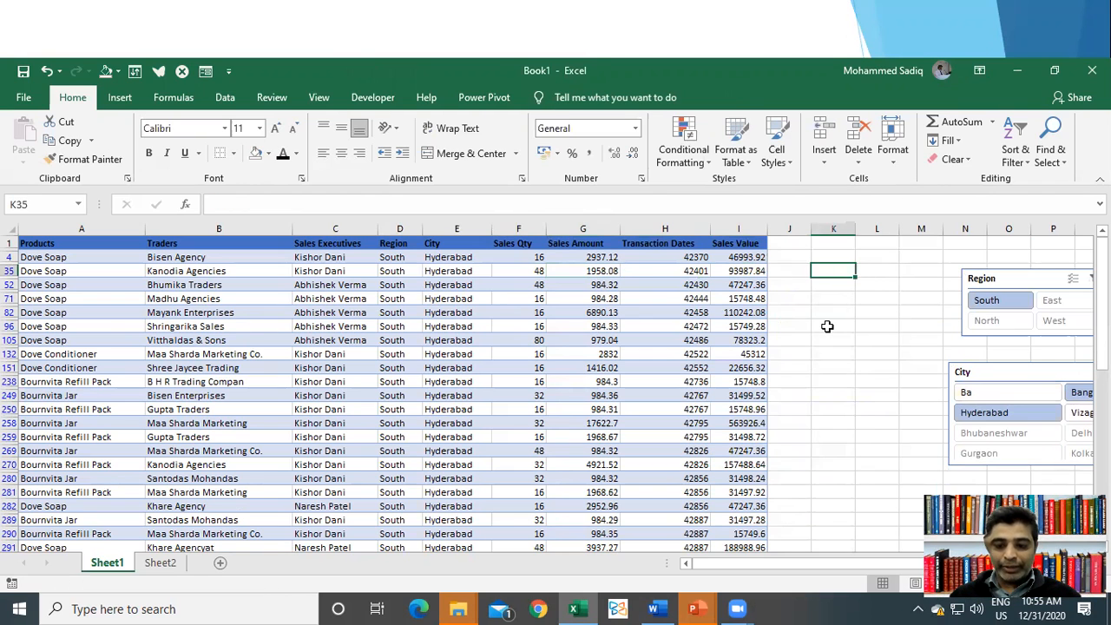
type("=sum")
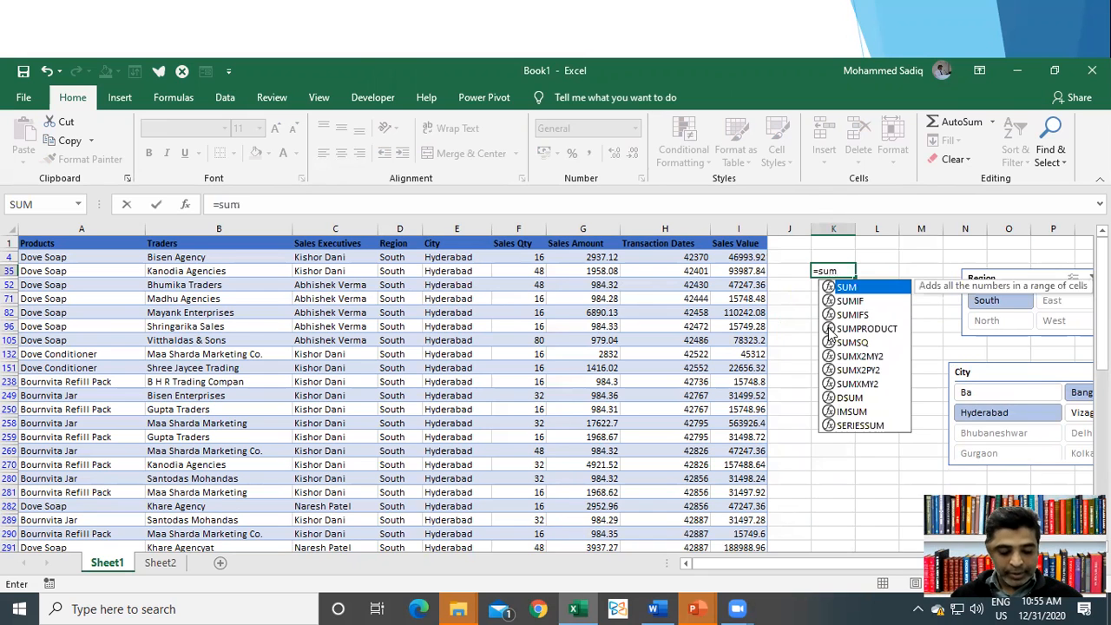
key("Tab")
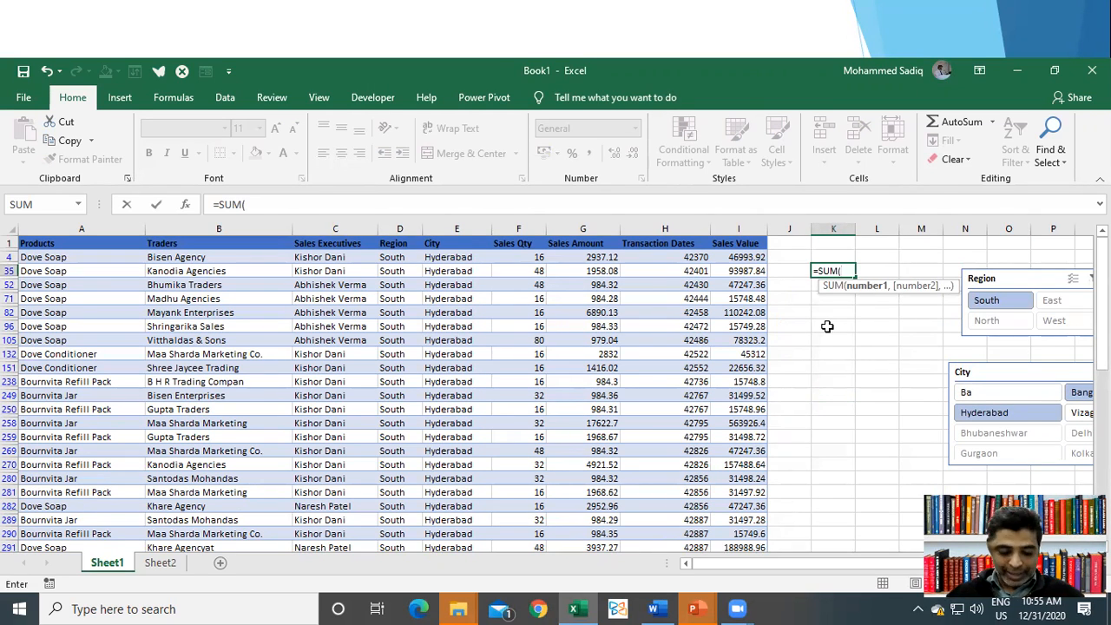
type("tb")
key("Down")
key("Down")
key("Down")
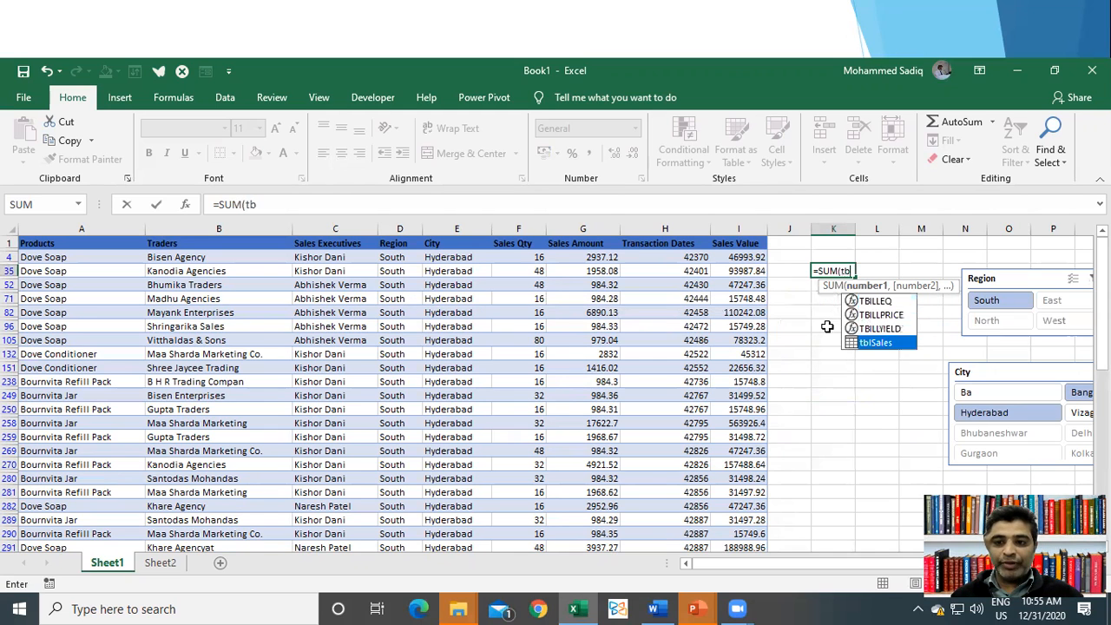
key("Tab")
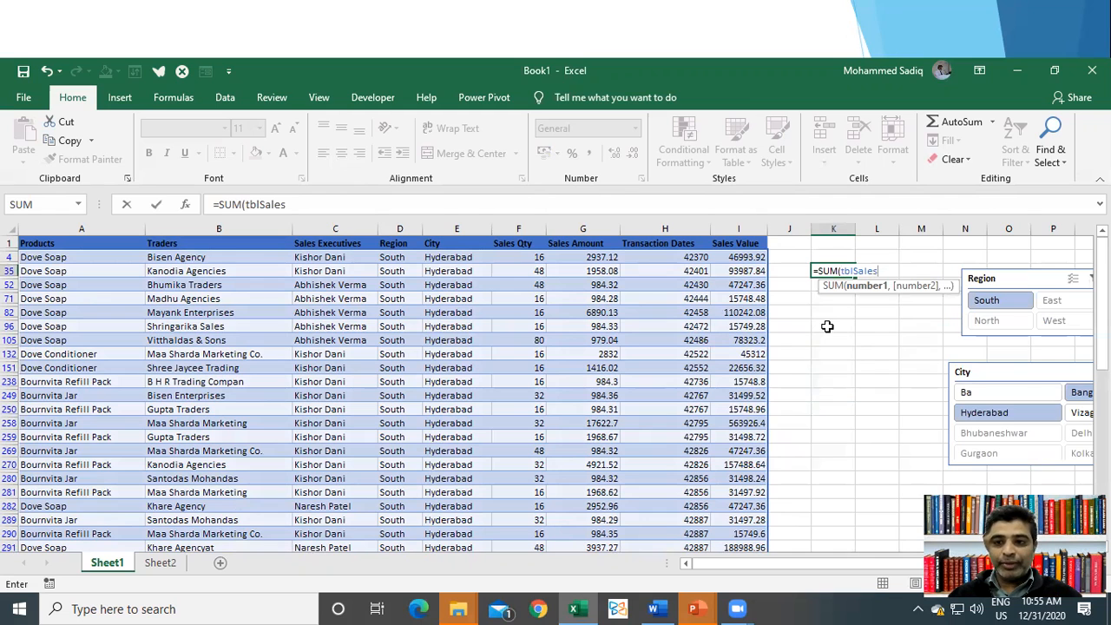
type("[")
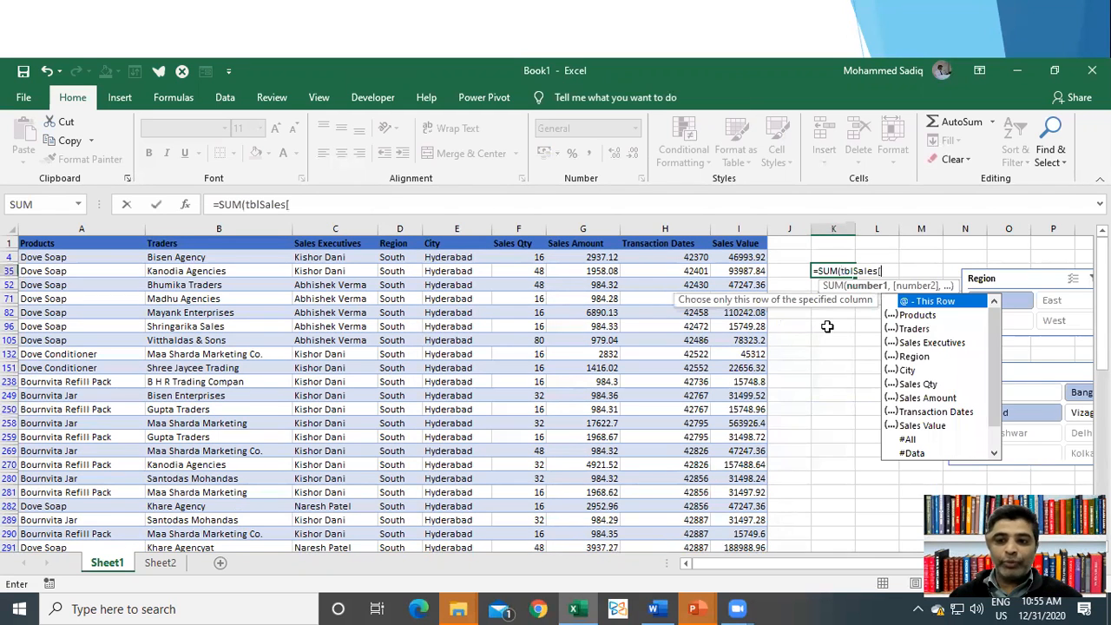
key("Down")
key("Down")
key("Down")
key("Down")
key("Down")
key("Down")
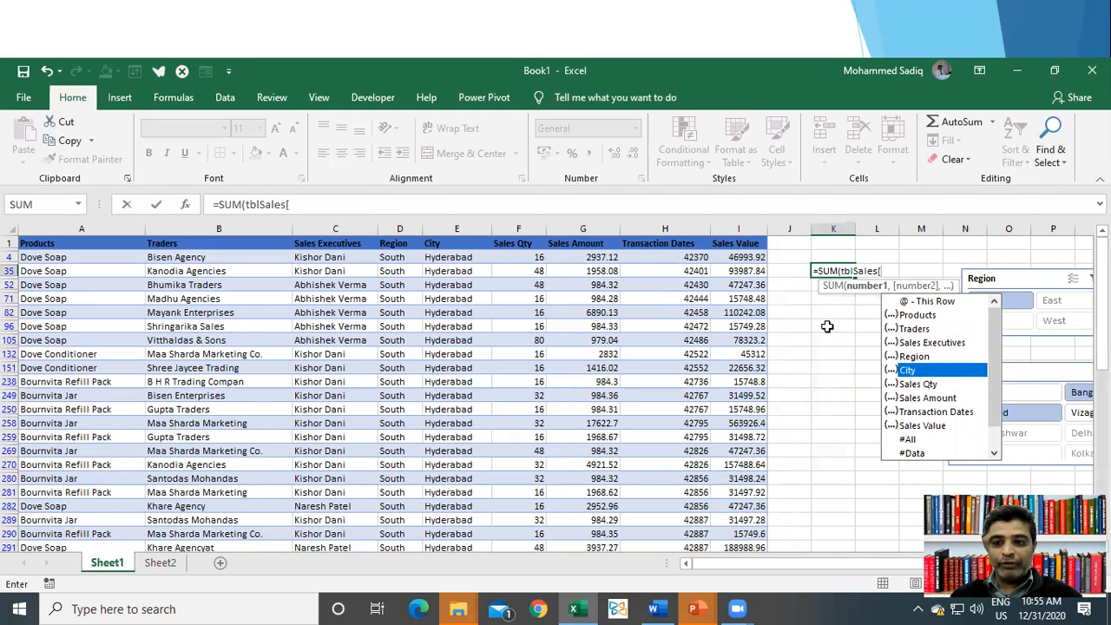
key("Down")
key("Tab")
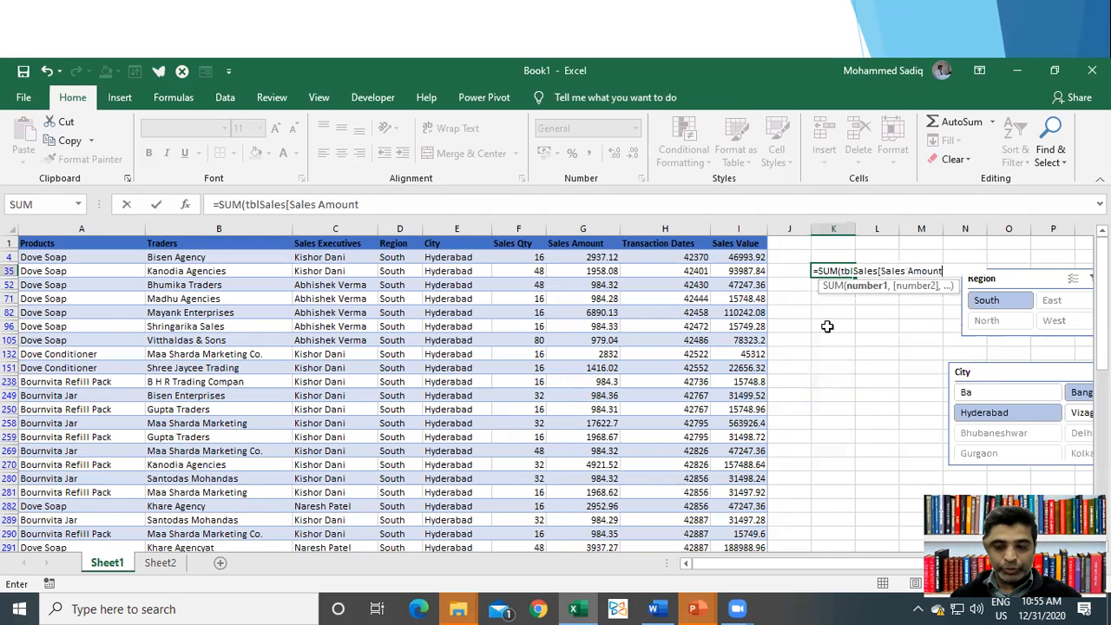
type("]")
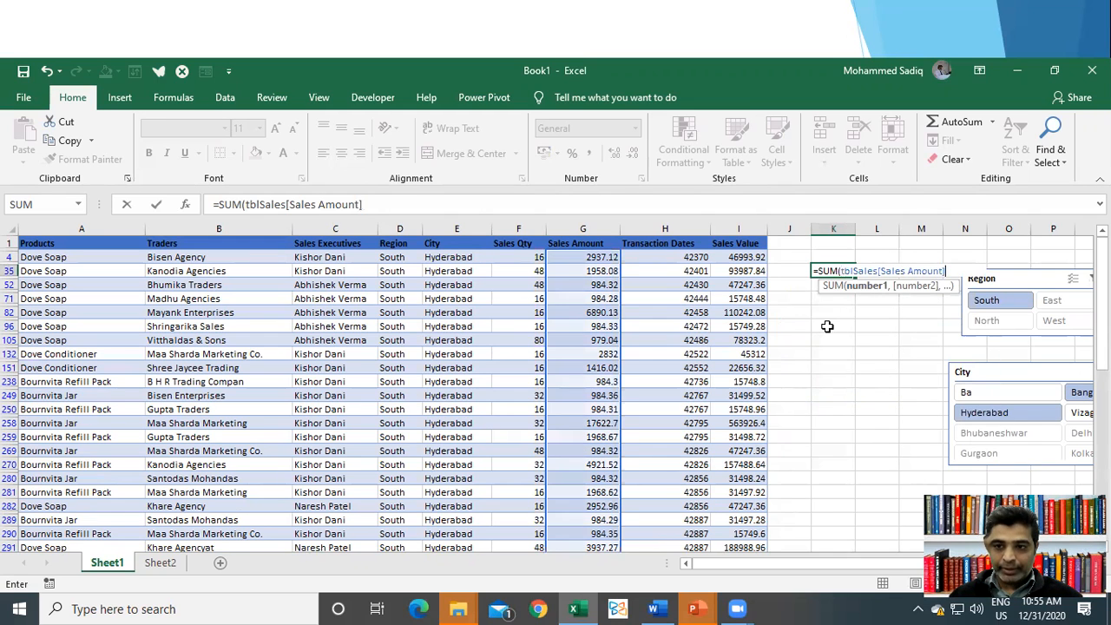
type(")")
key("ctrl+Return")
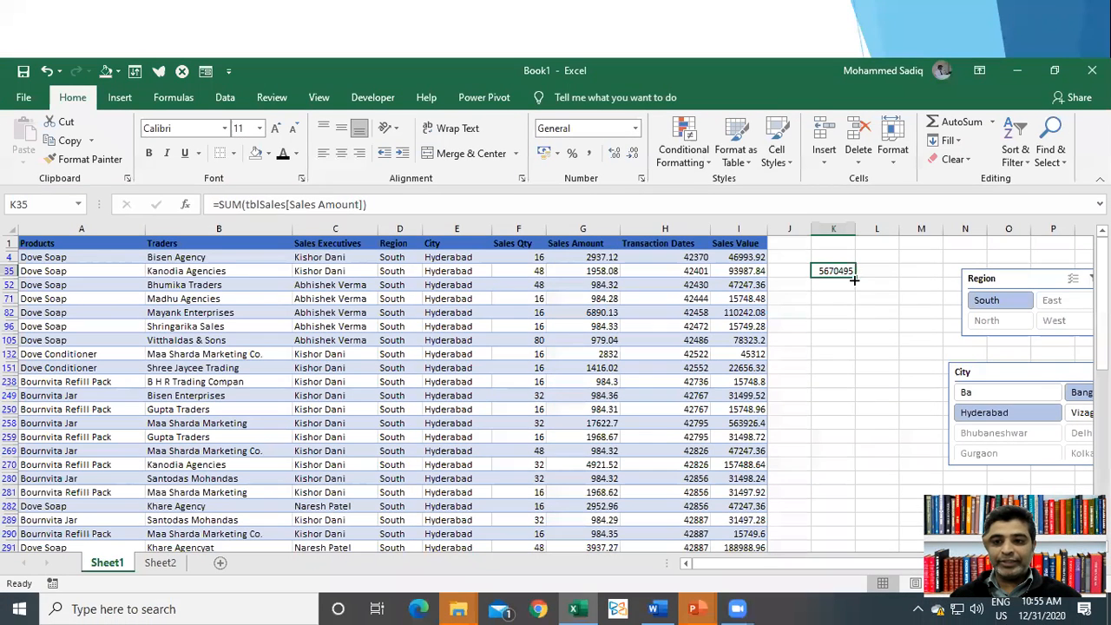
Reopen the formula in K35 to examine its structured reference and close it without changes
double_click(836, 270)
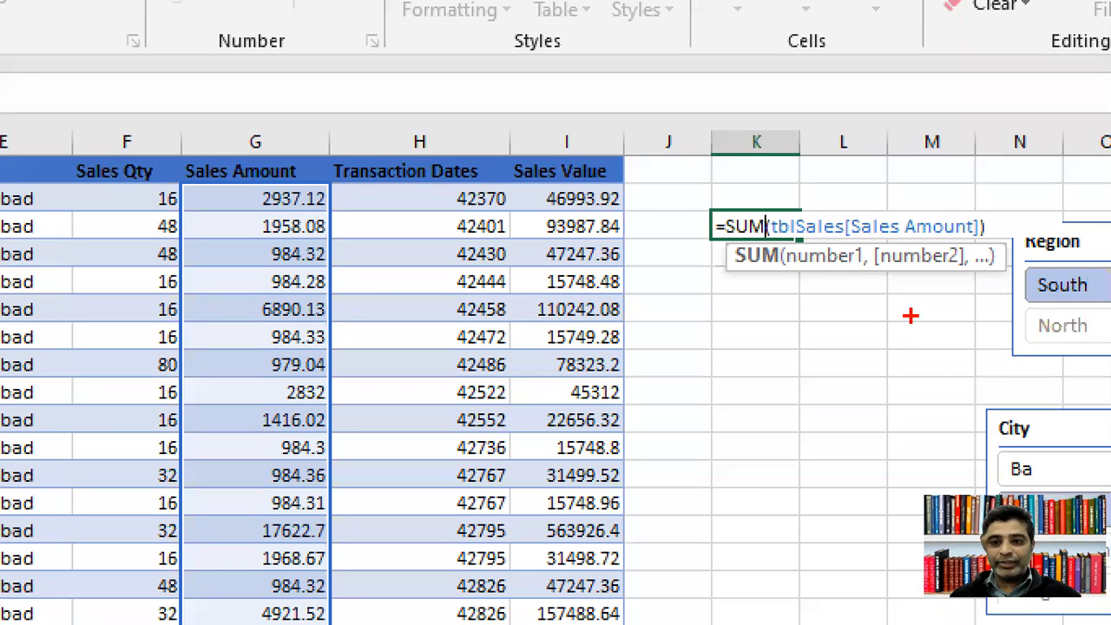
left_click_drag(788, 238, 930, 217)
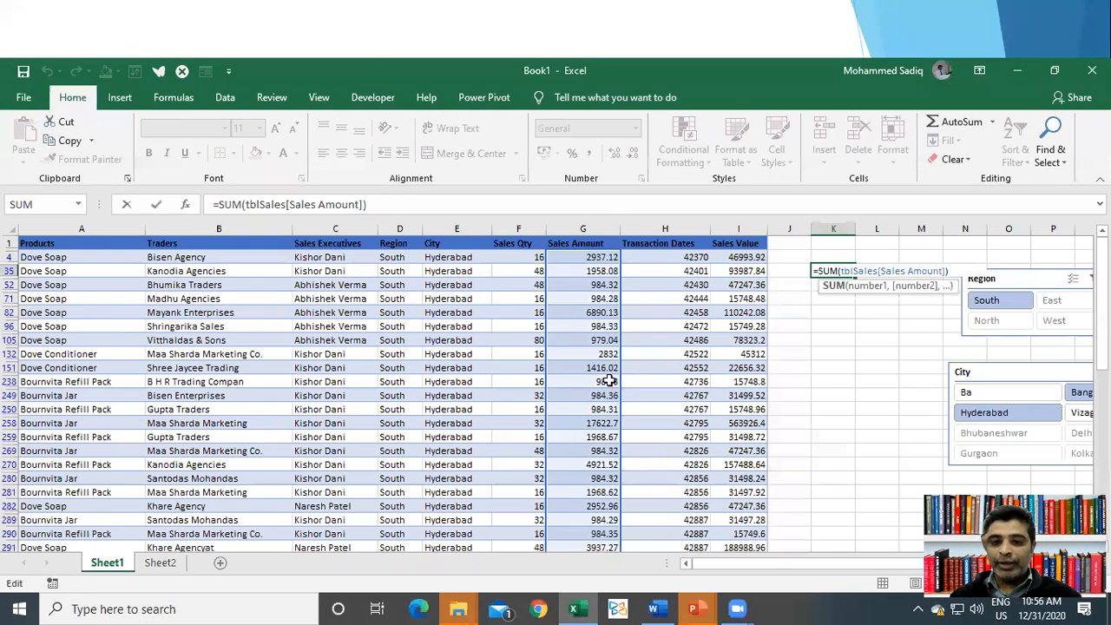
left_click(610, 381)
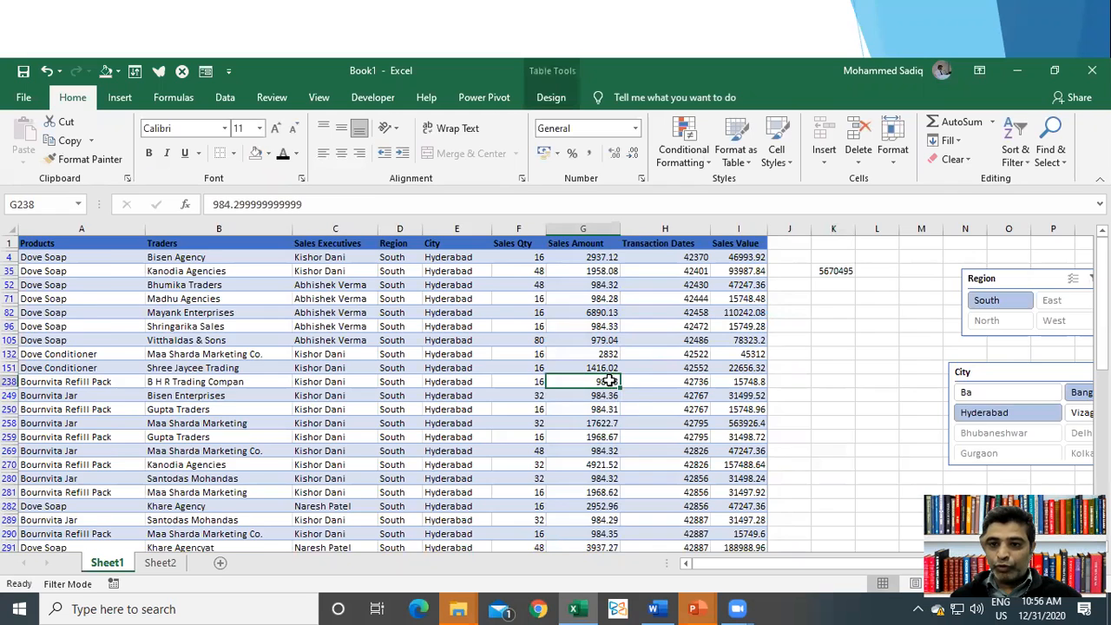
Examine the Sales Amount total and the City entries at the end of the filtered table, and return to the header row
key("ctrl+Down")
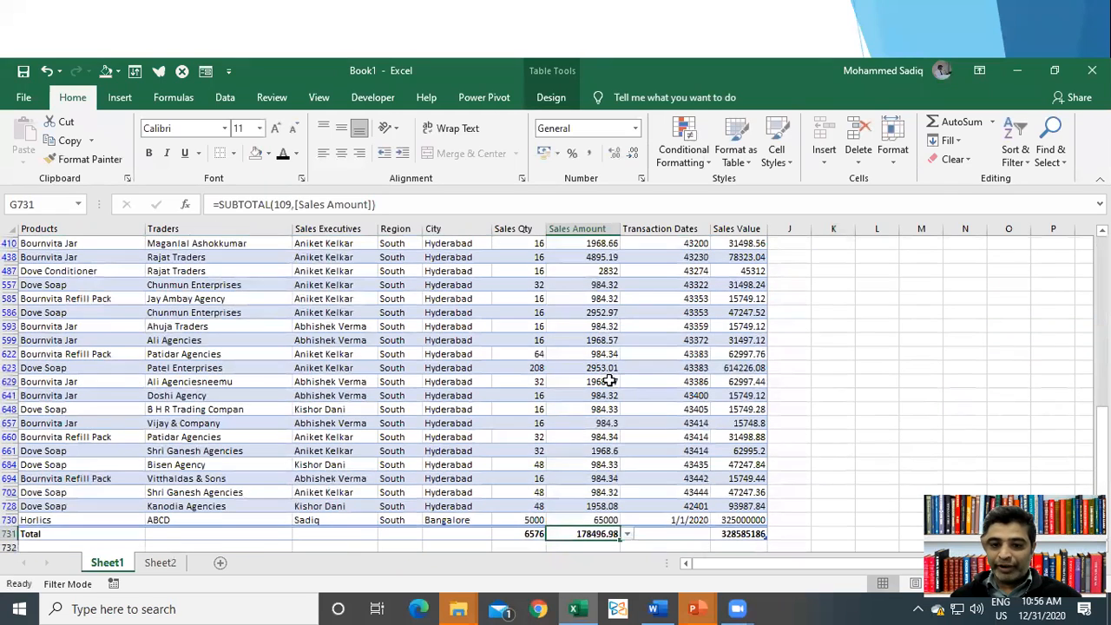
left_click(625, 533)
left_click(576, 495)
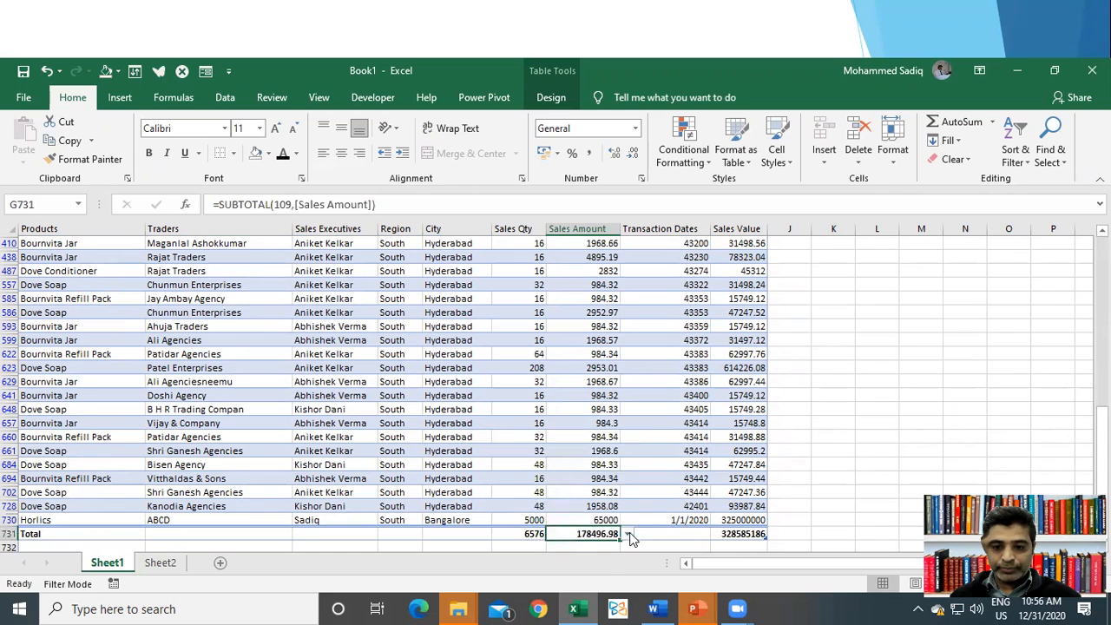
left_click(426, 481)
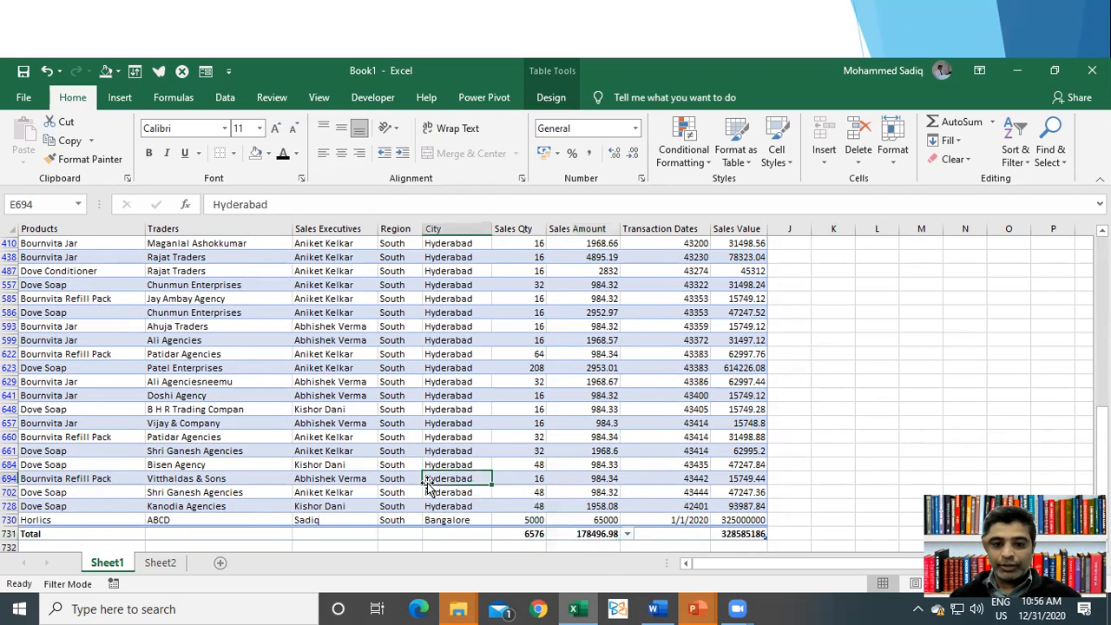
left_click(446, 369, "ctrl")
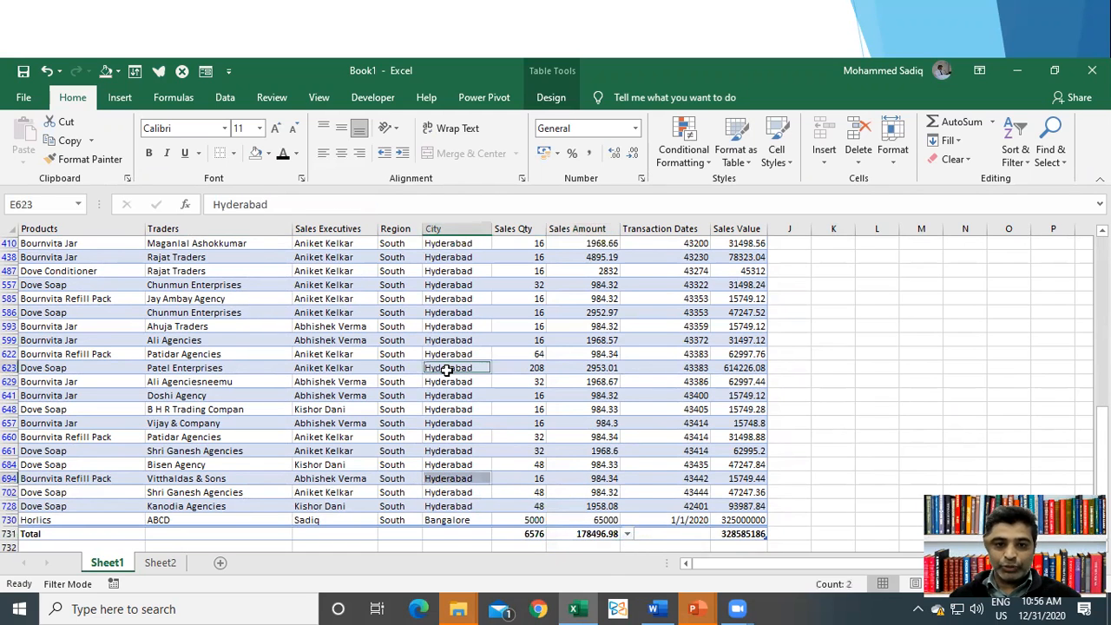
key("ctrl+Up")
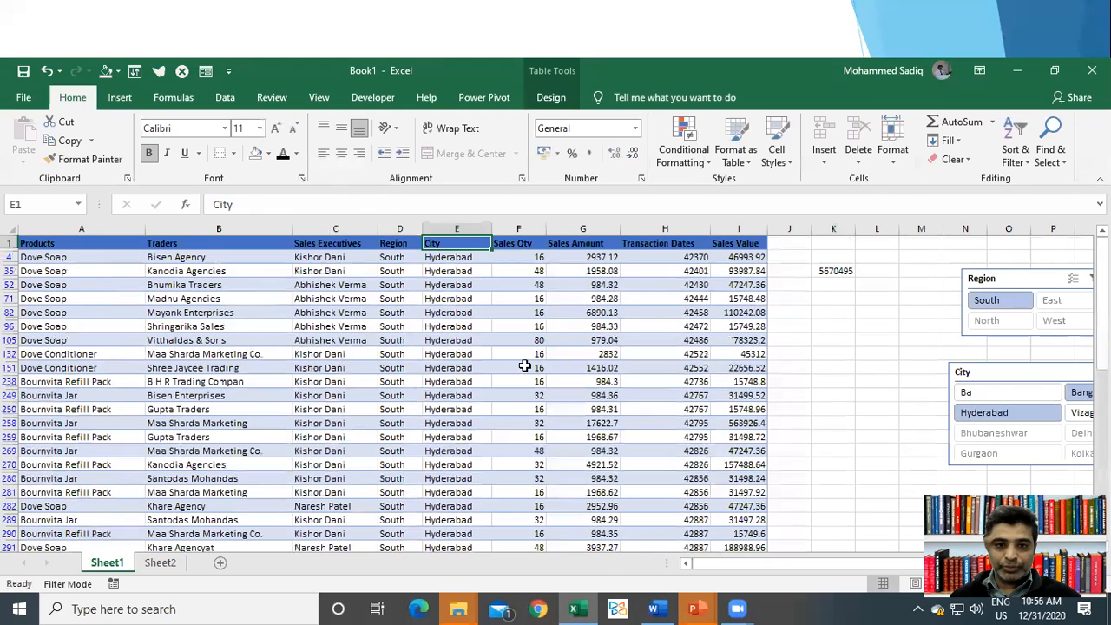
Show the filter buttons on the table's header row
left_click(550, 98)
left_click(642, 122)
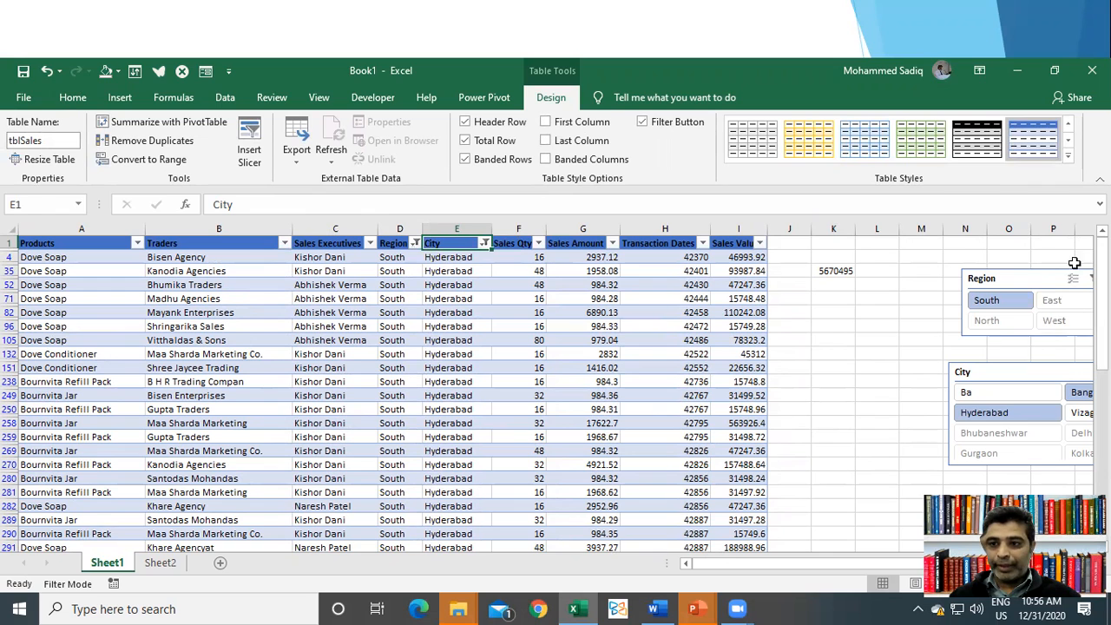
Bring the Region and City slicers closer to the table and clear both of their filters
left_click(1021, 282)
left_click_drag(1020, 282, 953, 287)
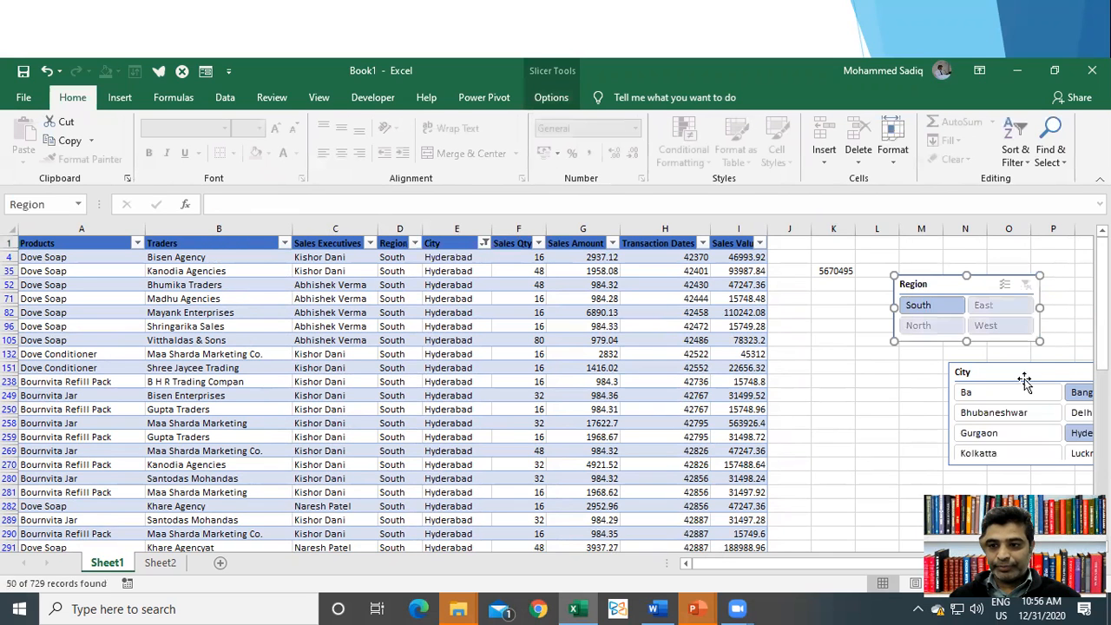
left_click_drag(1025, 382, 969, 380)
left_click_drag(1047, 374, 981, 373)
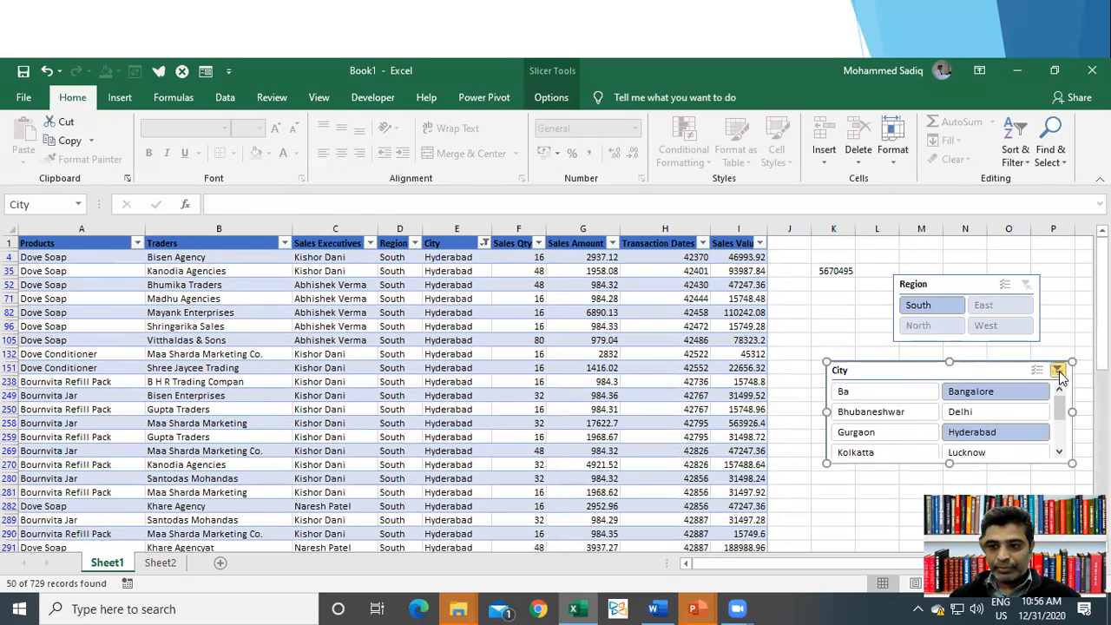
left_click(1058, 372)
Check the Sales Amount total in the unfiltered table's total row and return to the header
left_click(593, 327)
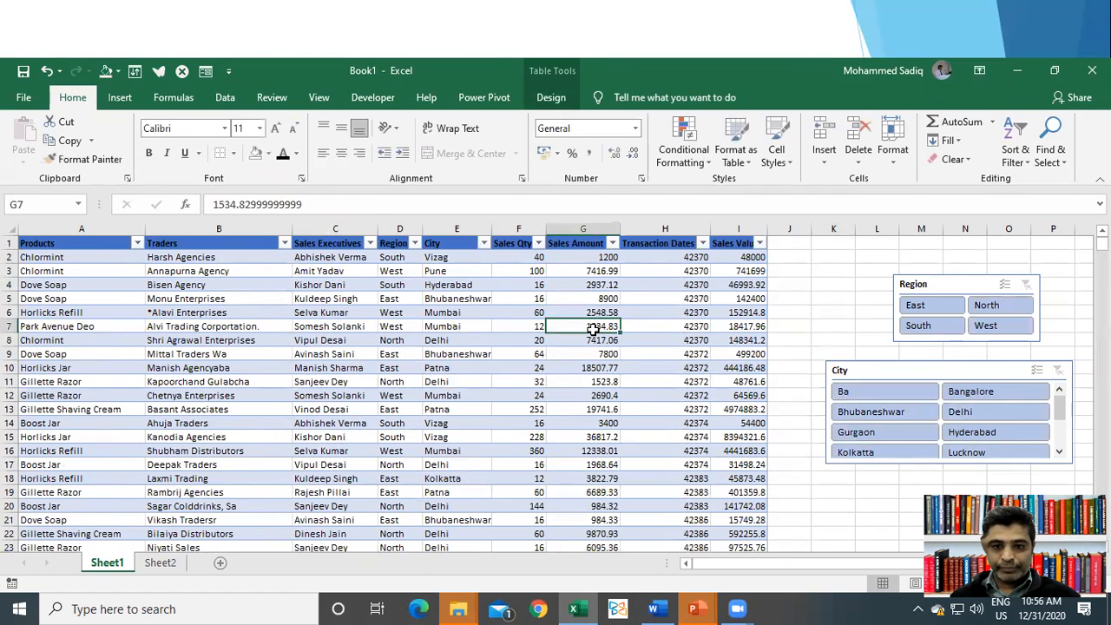
key("ctrl+Down")
key("ctrl+Down")
key("ctrl+Up")
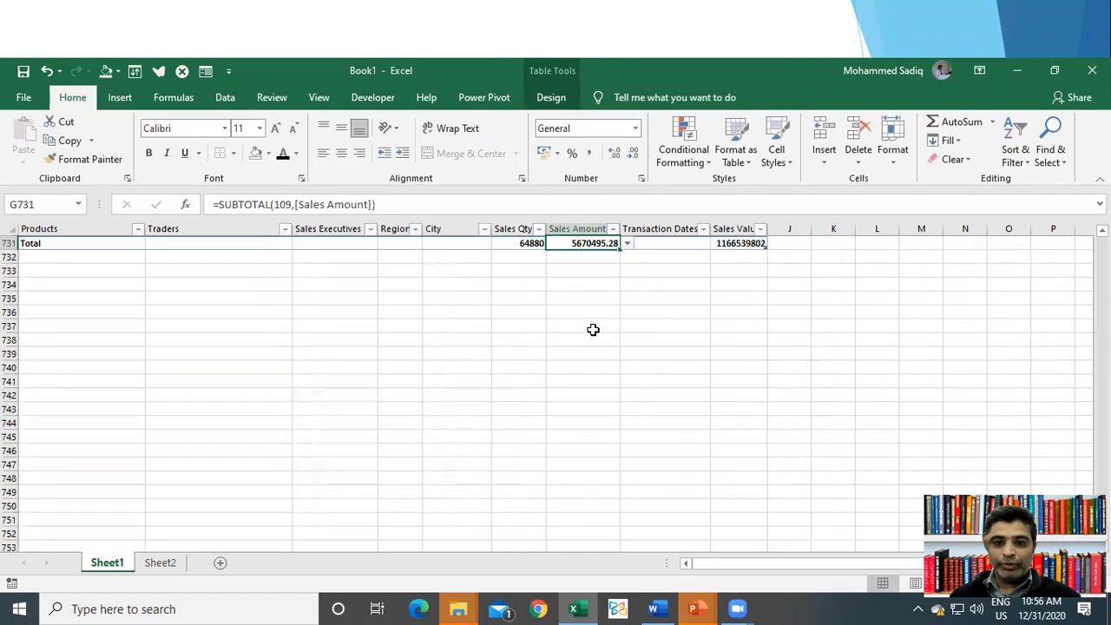
key("Up")
key("Down")
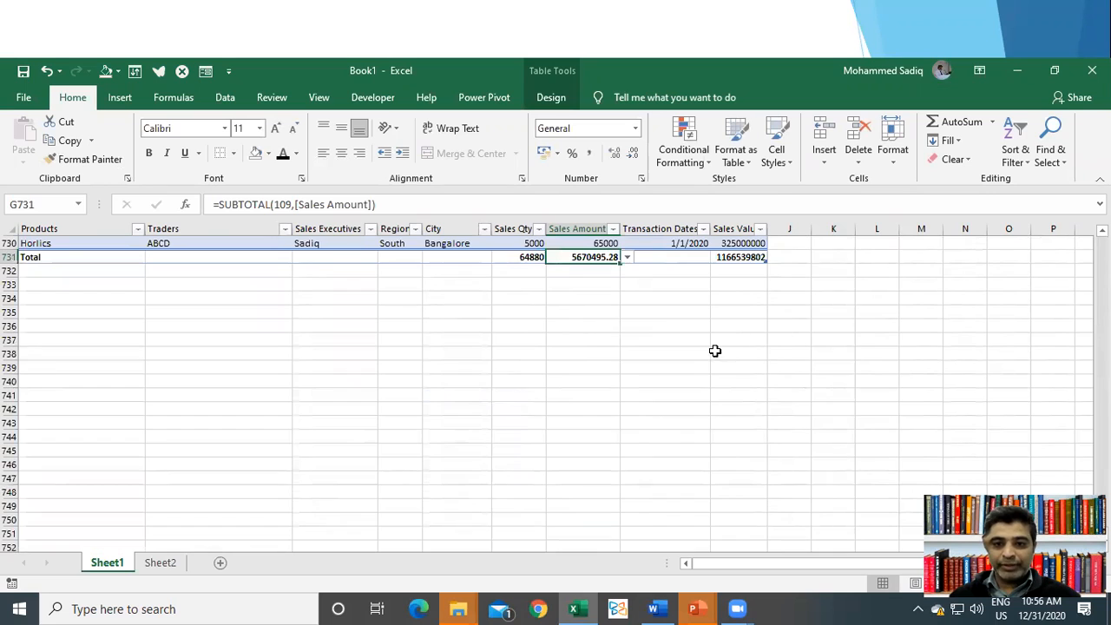
key("ctrl+Up")
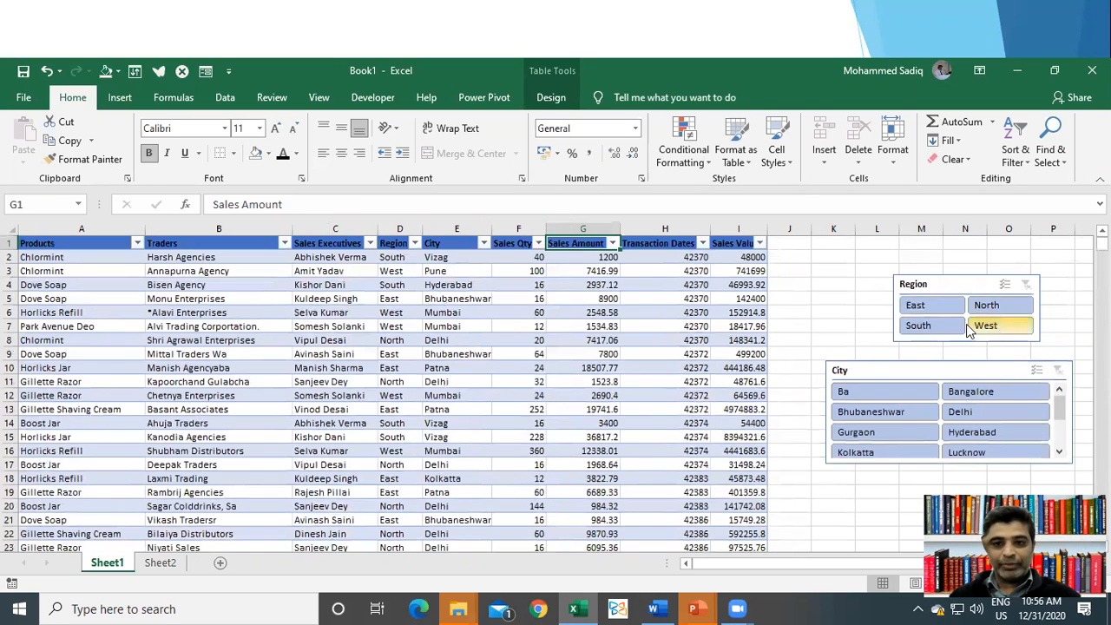
Move the City and Region slicers away from the table to around column N
left_click_drag(881, 372, 998, 368)
left_click_drag(959, 308, 1027, 315)
Enter the formula =SUM(tblSales[Sales Amount]) in cell K2 beside the table
left_click(834, 256)
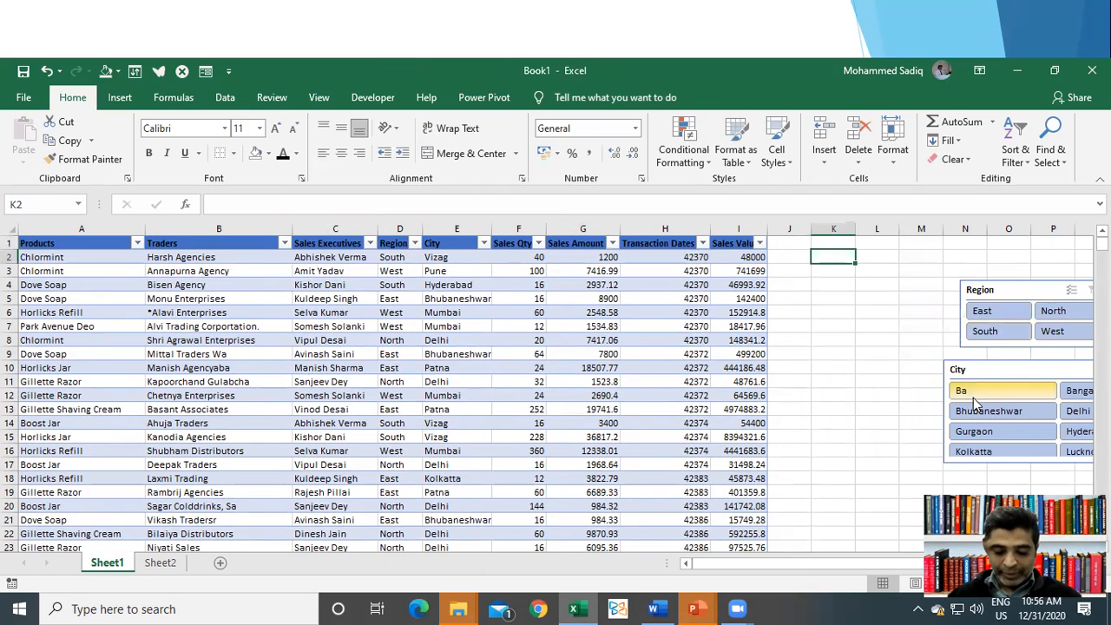
type("=sum(")
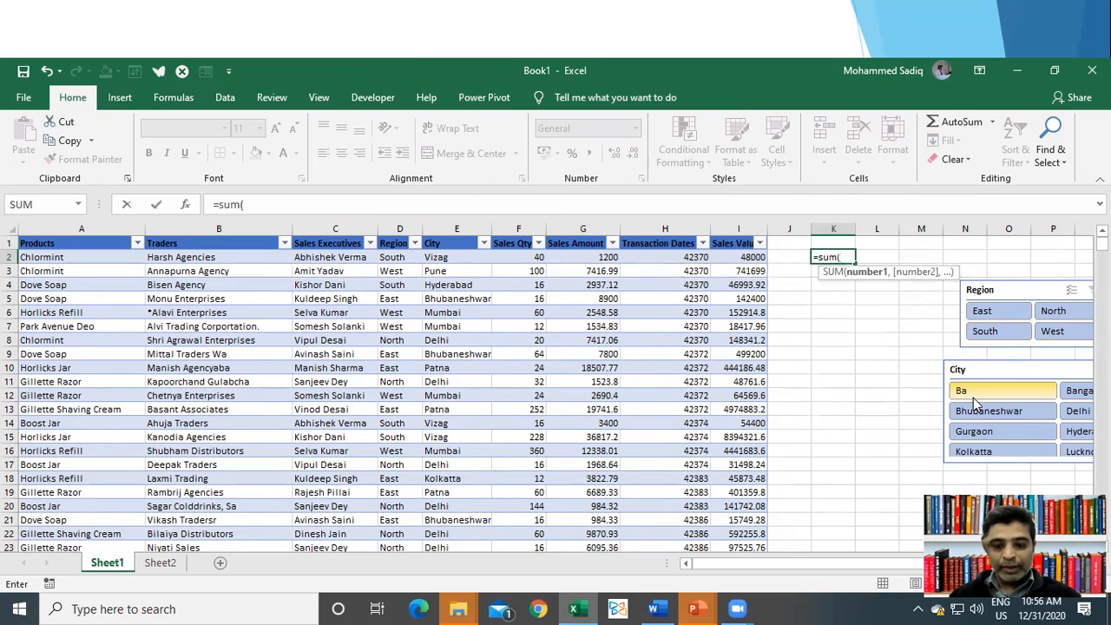
type("tb")
key("Down")
key("Down")
key("Down")
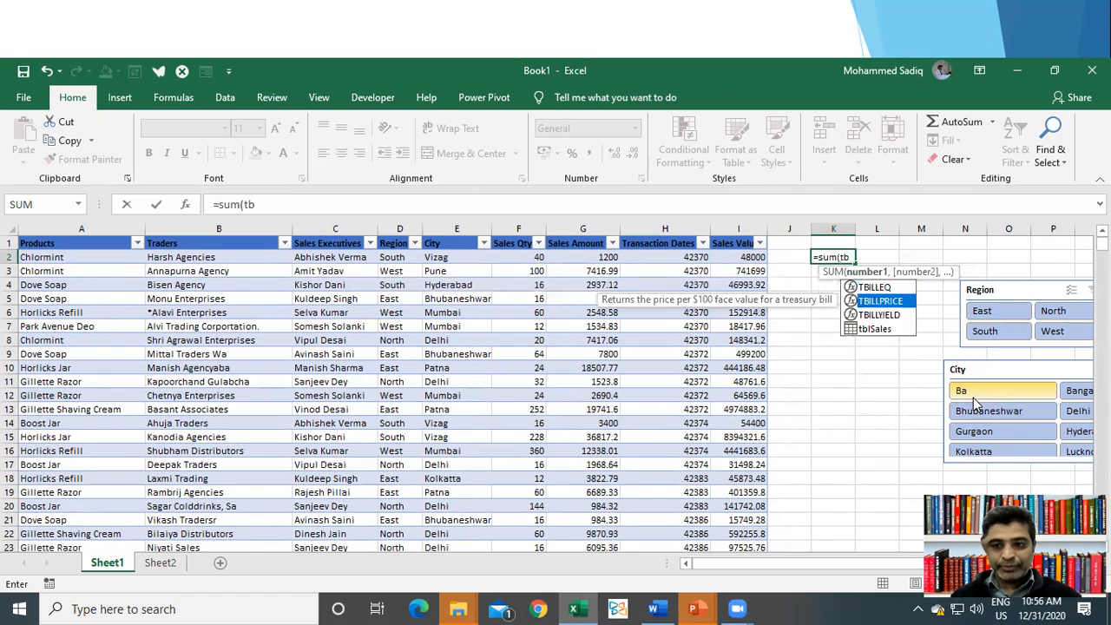
key("Tab")
type("[")
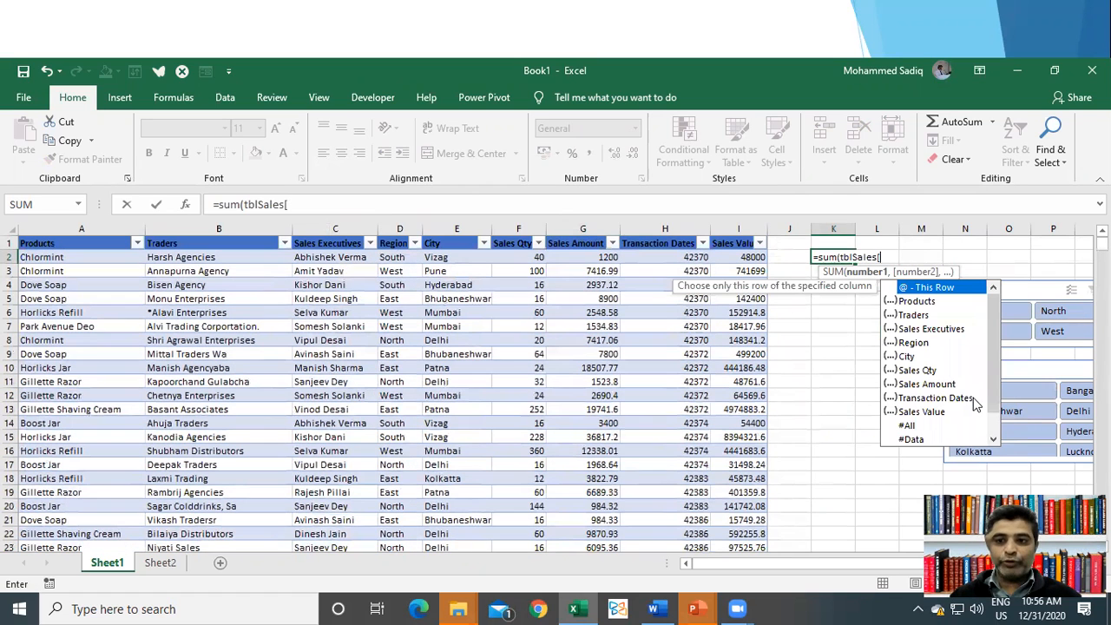
key("Down")
key("Down")
key("Down")
key("Down")
key("Down")
key("Down")
key("Down")
key("Tab")
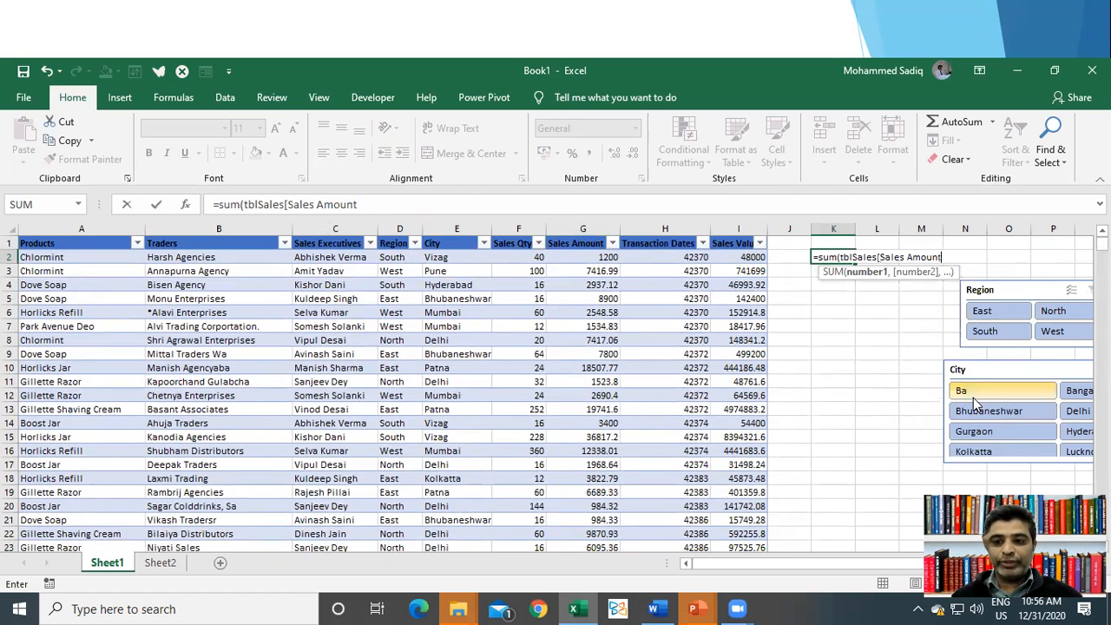
type("]")
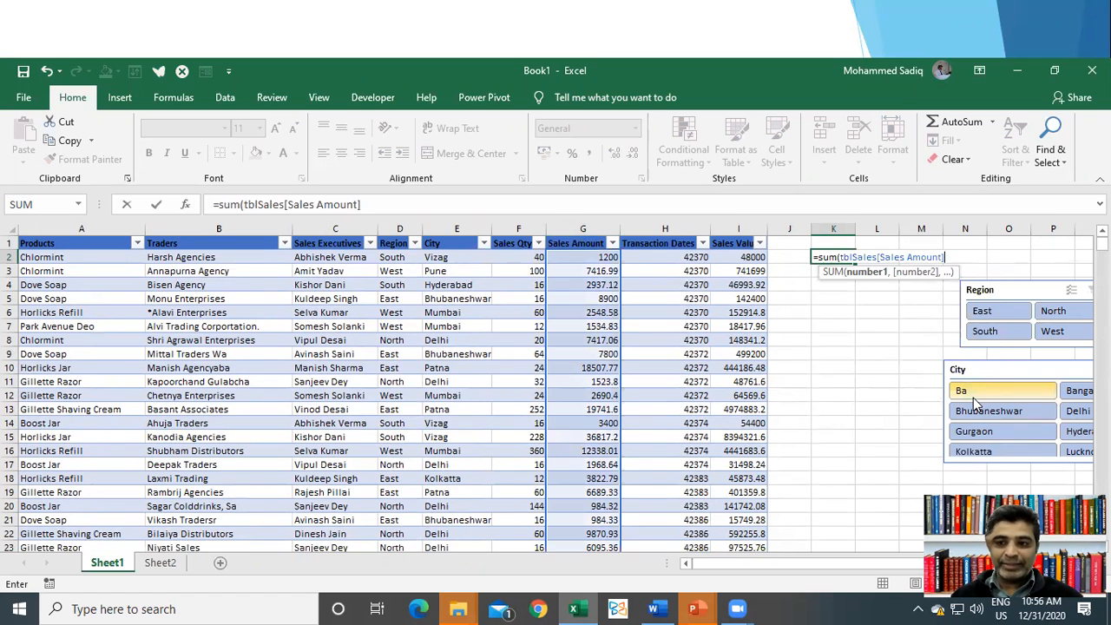
key("ctrl+Return")
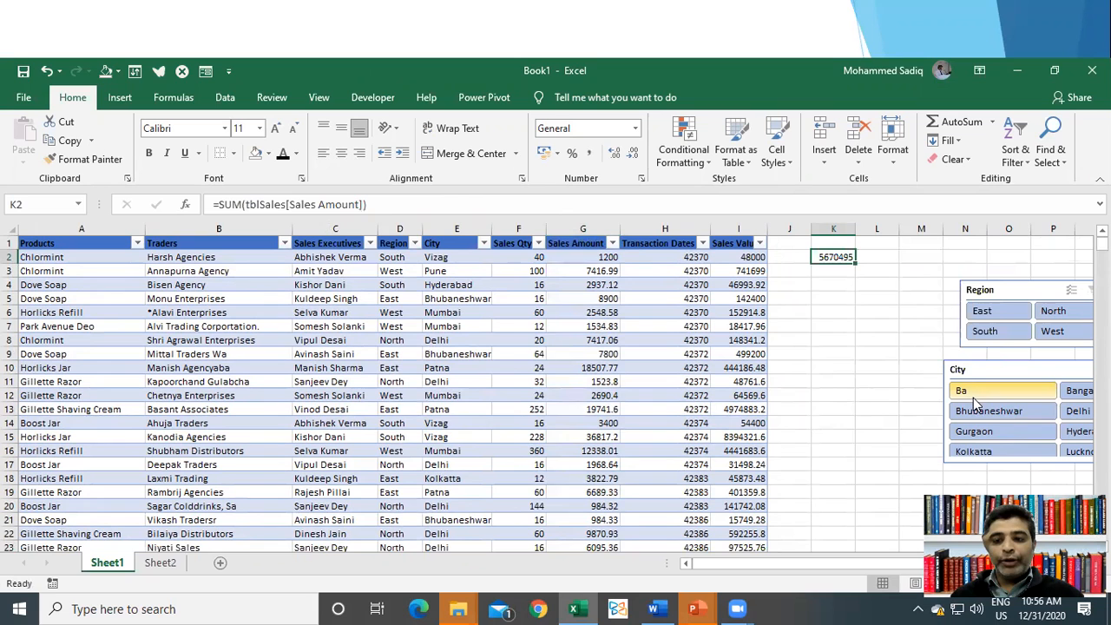
Move the City slicer farther from the table, to around columns O and P
left_click(997, 371)
left_click_drag(998, 371, 1071, 374)
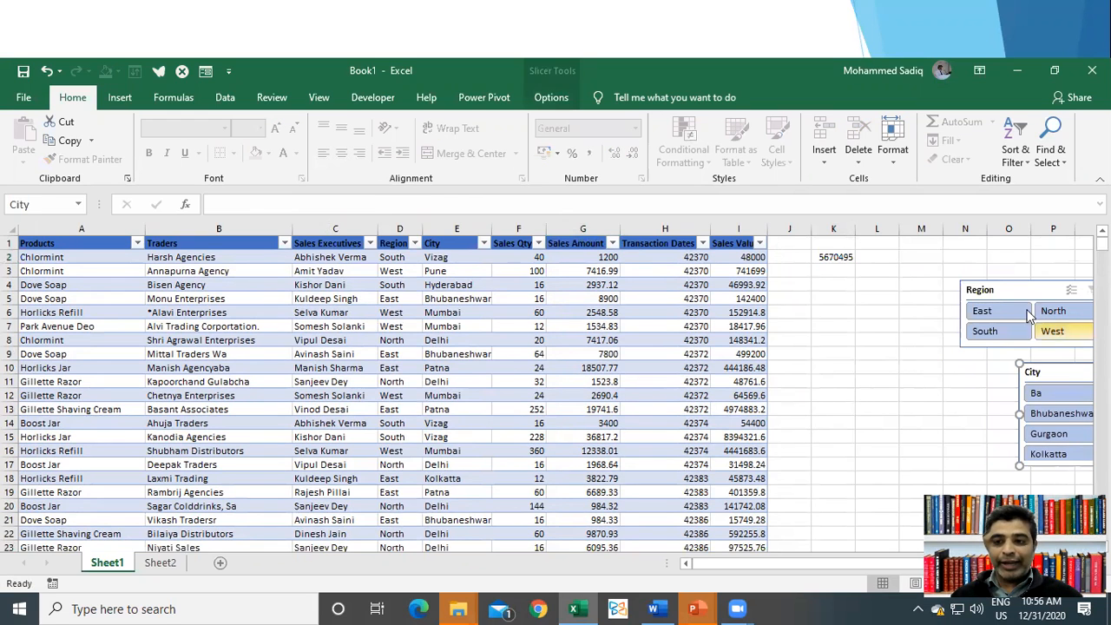
Move the Region slicer farther from the table, to around columns O and P above the City slicer
left_click_drag(1024, 298, 1064, 315)
left_click(865, 300)
left_click(823, 321)
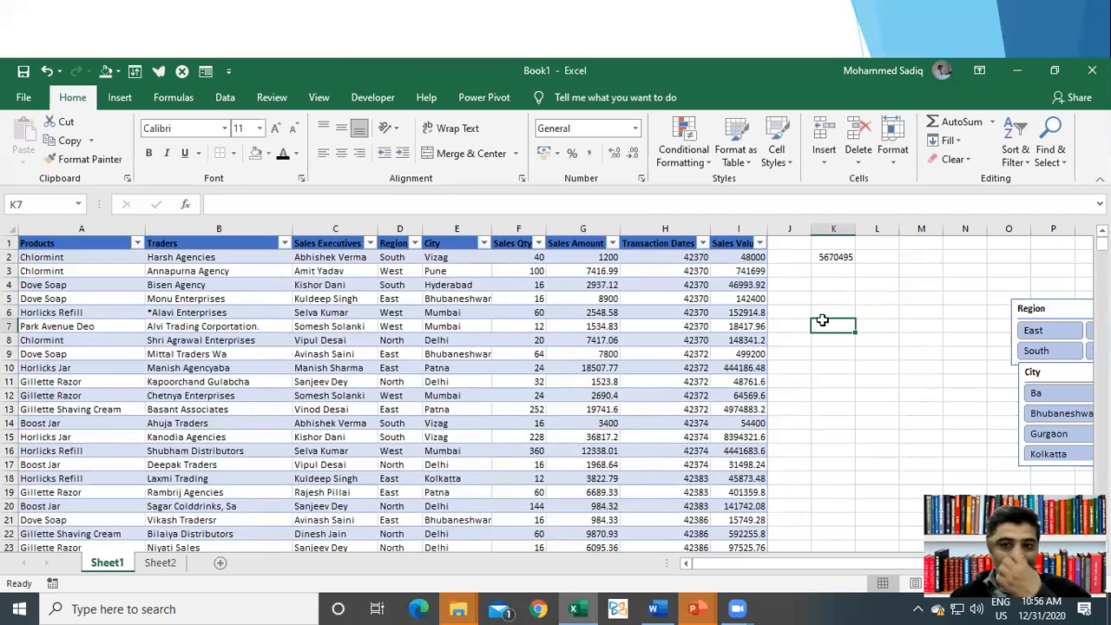
Enter the headers Region in cell K6 and Total Sales in cell L6
left_click(835, 314)
type("R")
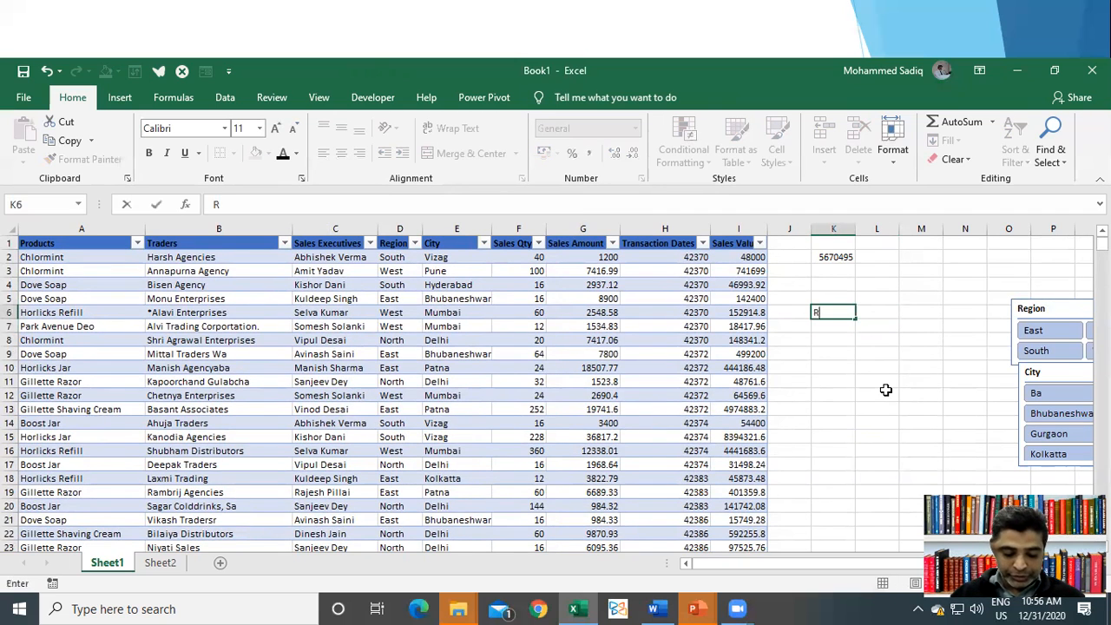
type("egion")
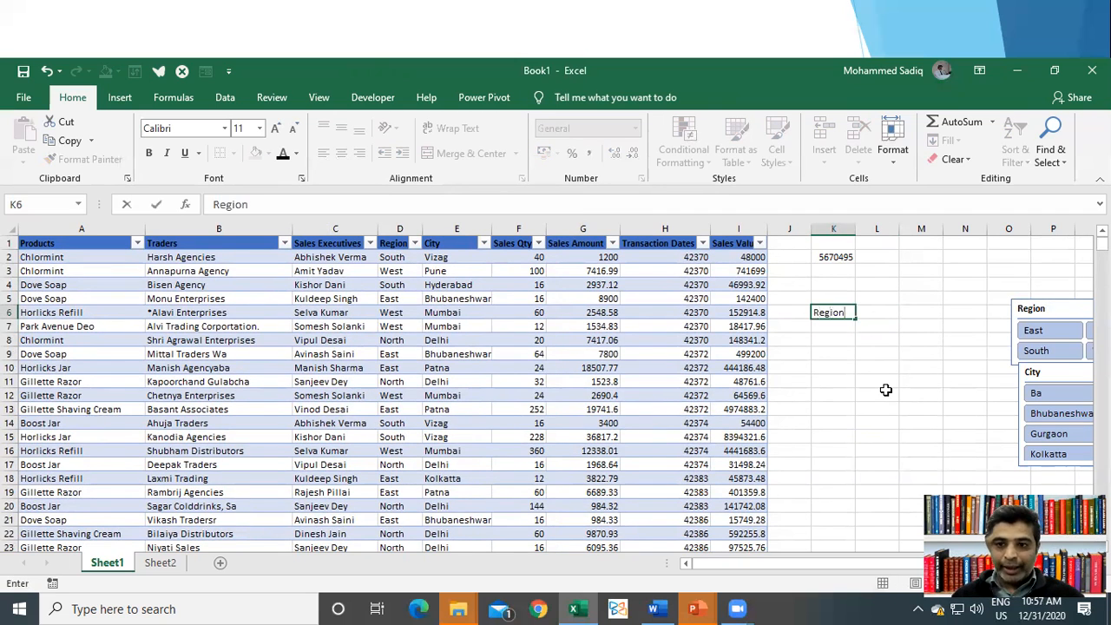
key("Tab")
type("Tot")
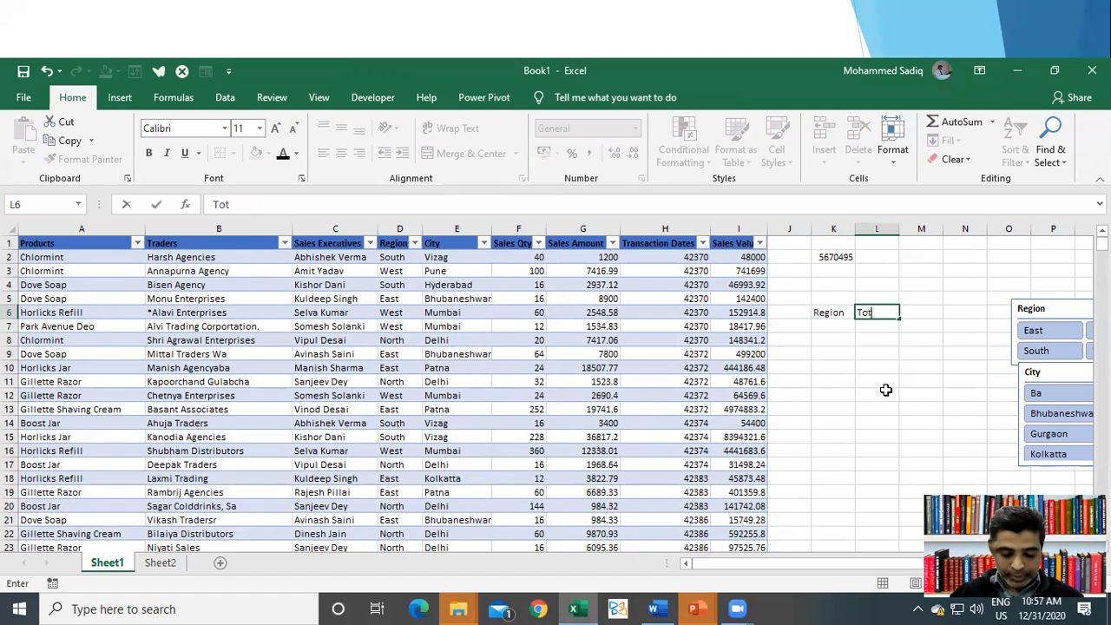
type("al Sales")
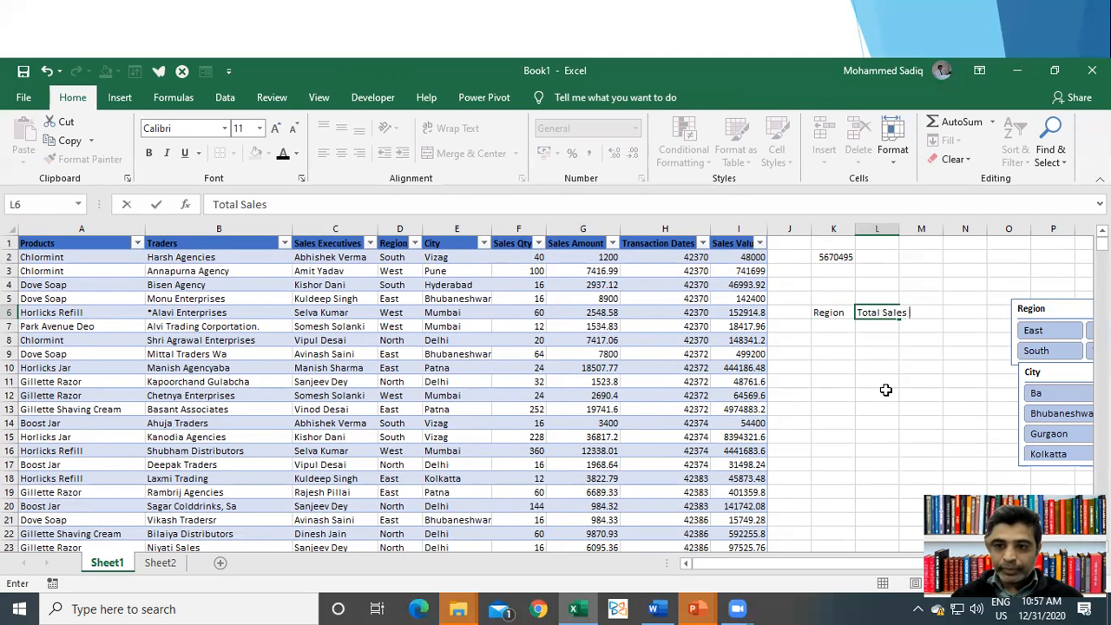
key("Return")
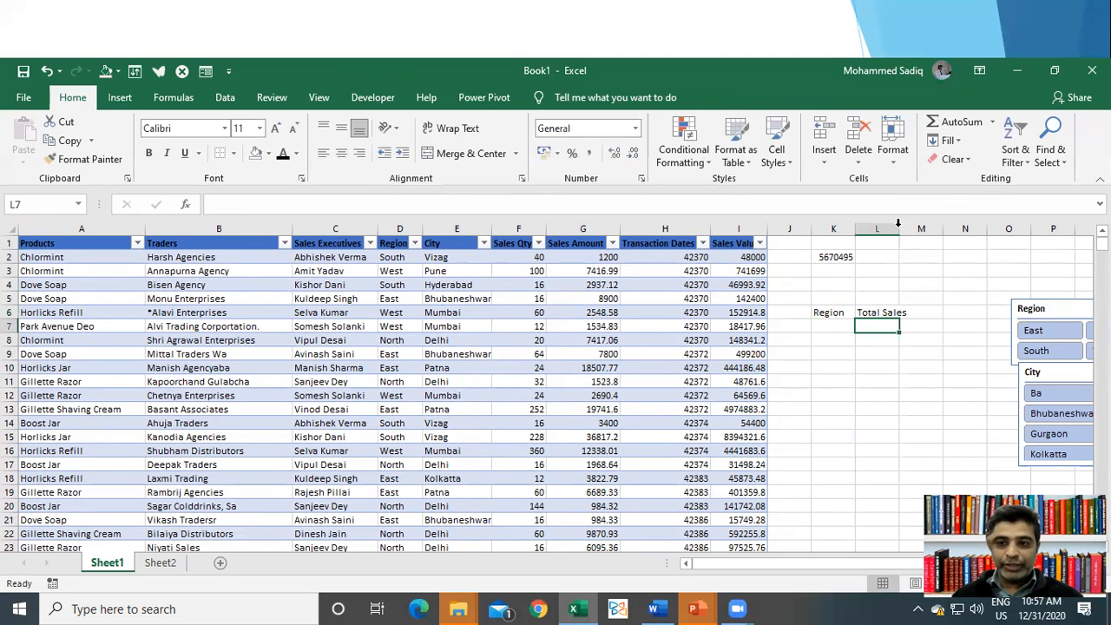
Try to convert only the header cells K6:L6 into a table without marking them as headers
left_click_drag(839, 316, 889, 313)
key("ctrl+t")
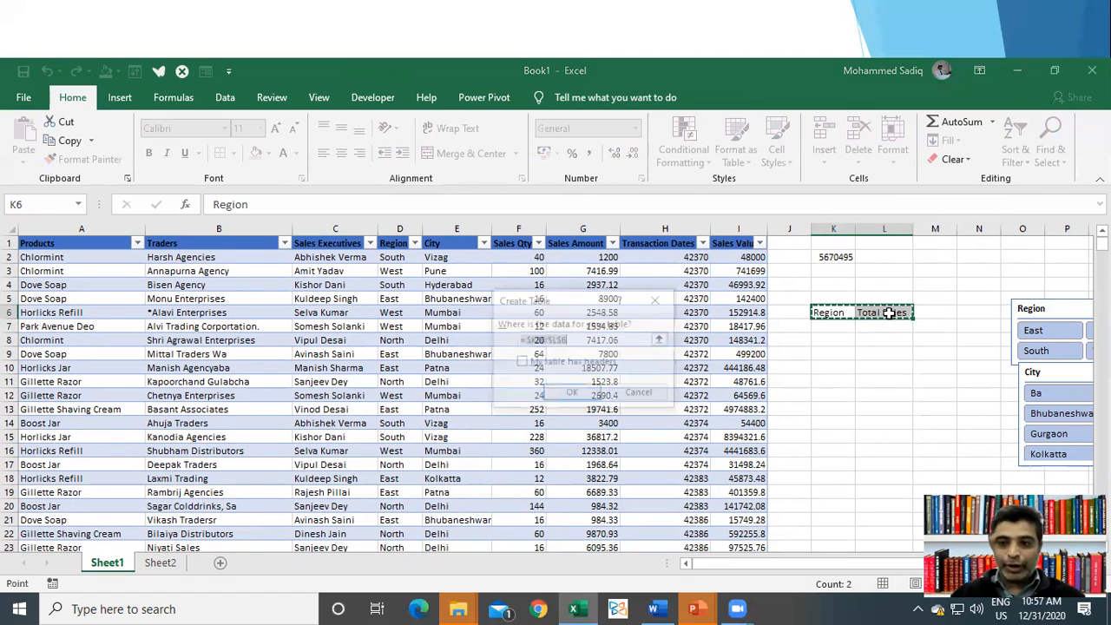
left_click(583, 395)
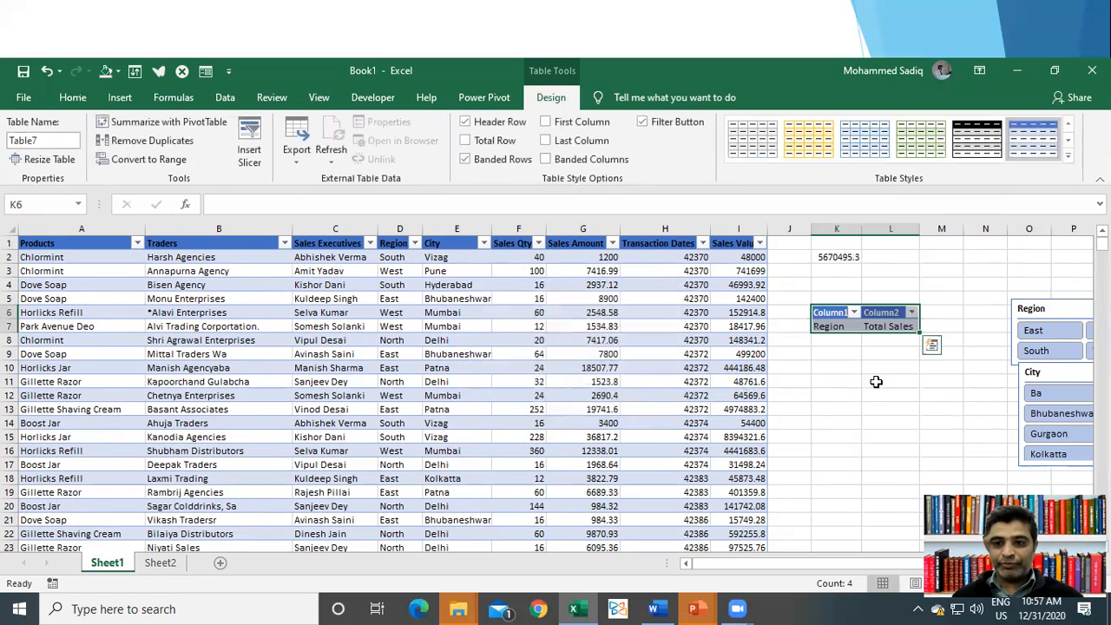
left_click(838, 326)
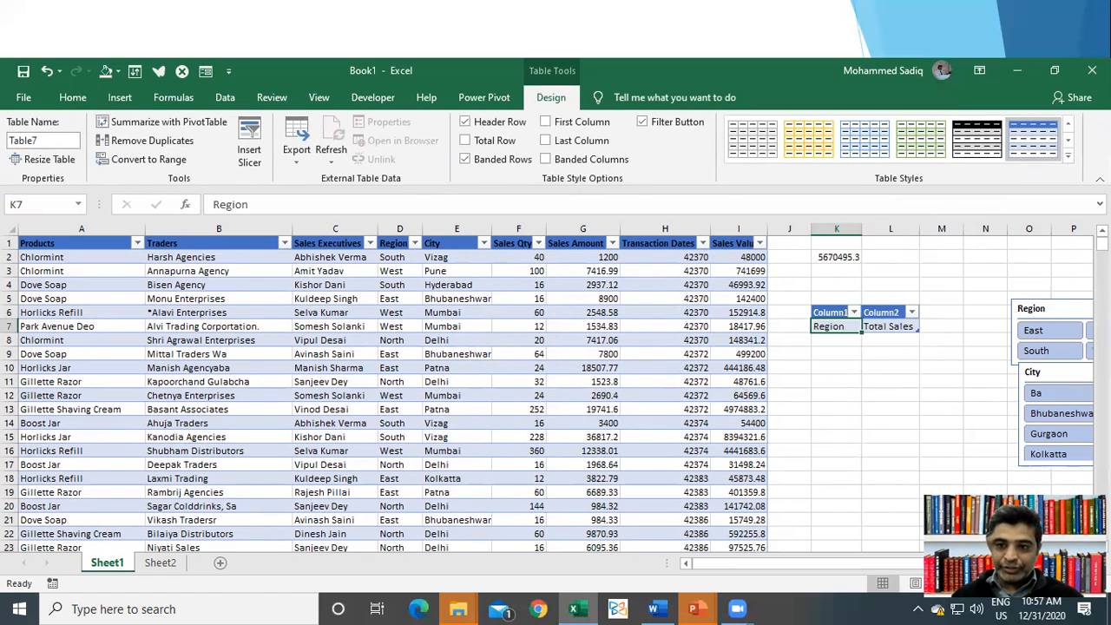
key("ctrl+z")
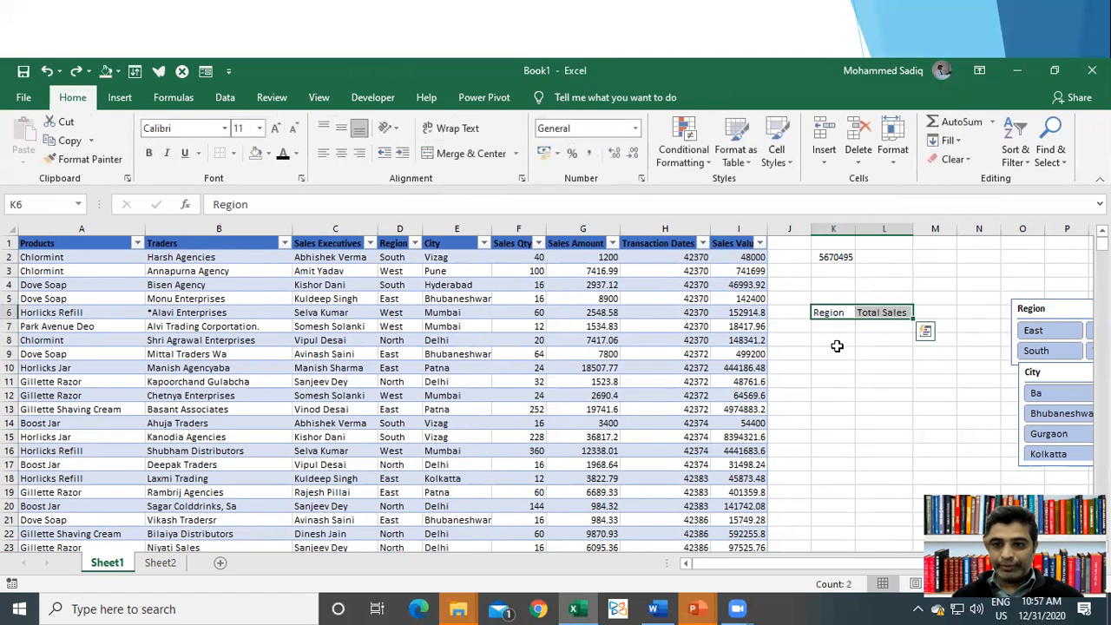
Create a table from the range K6:L8, using its first row as headers
key("shift+Down")
key("shift+Down")
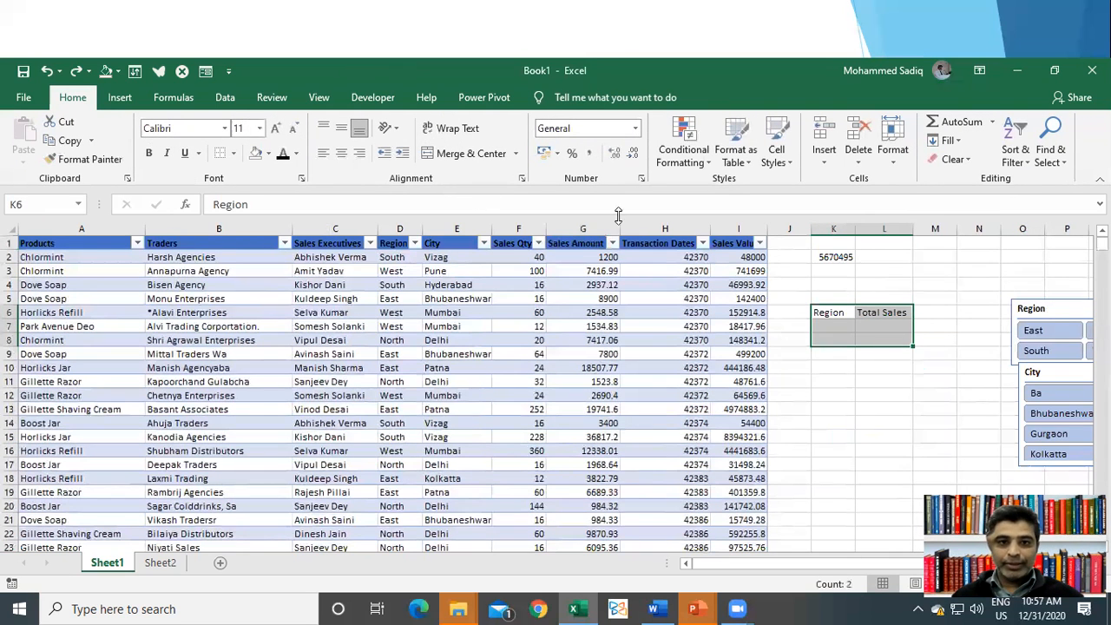
key("ctrl+t")
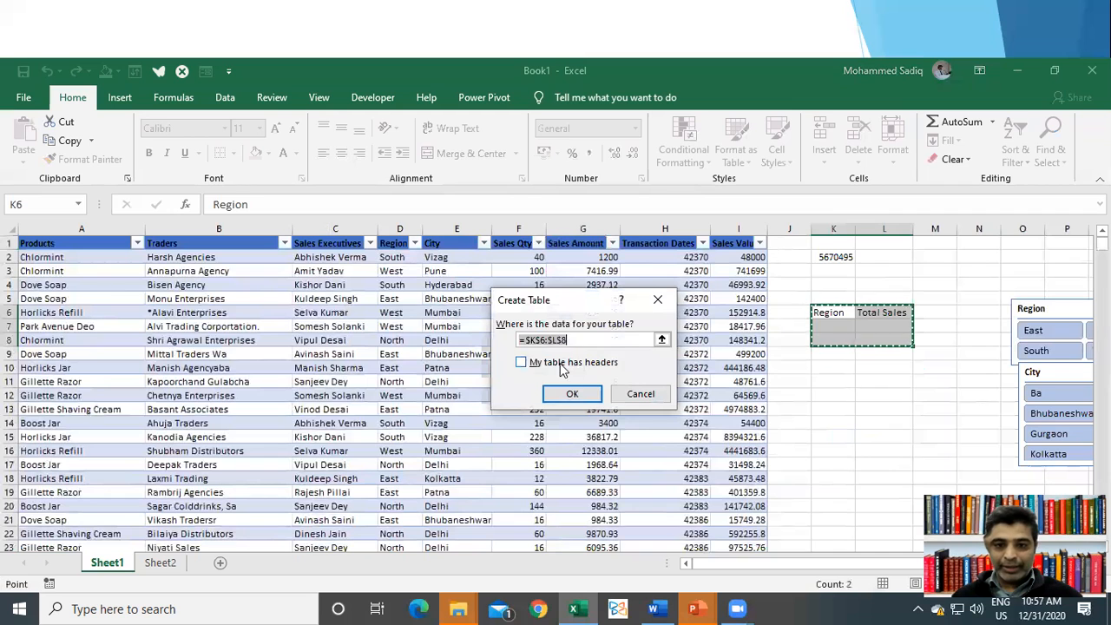
left_click(566, 362)
left_click(573, 395)
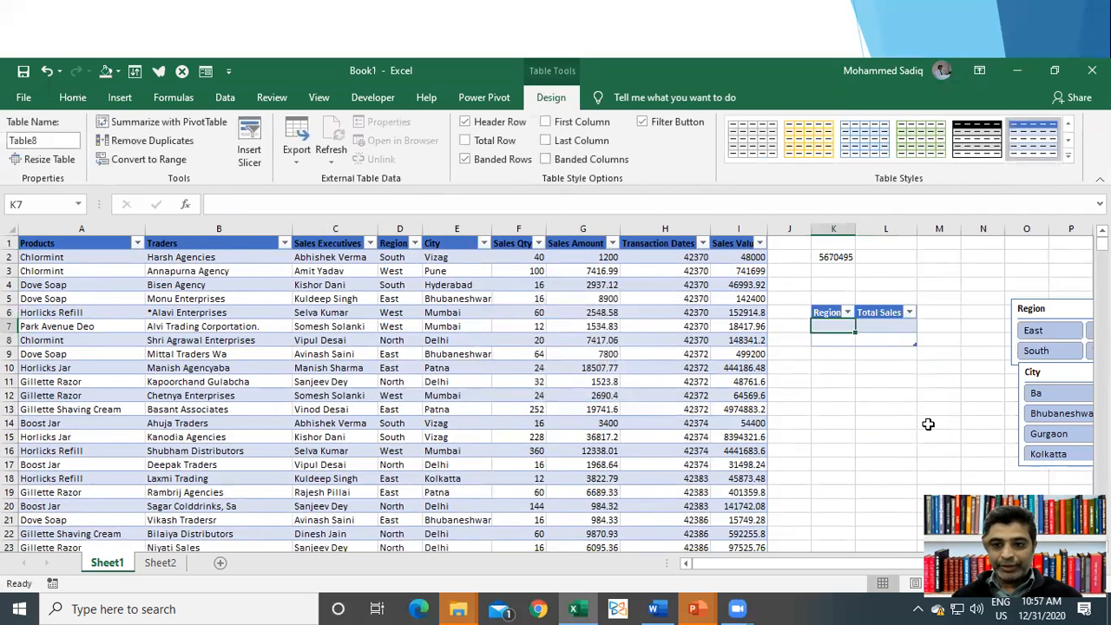
Fill the new table's Region column with North, South, East and West in cells K7 to K10
type("Nort")
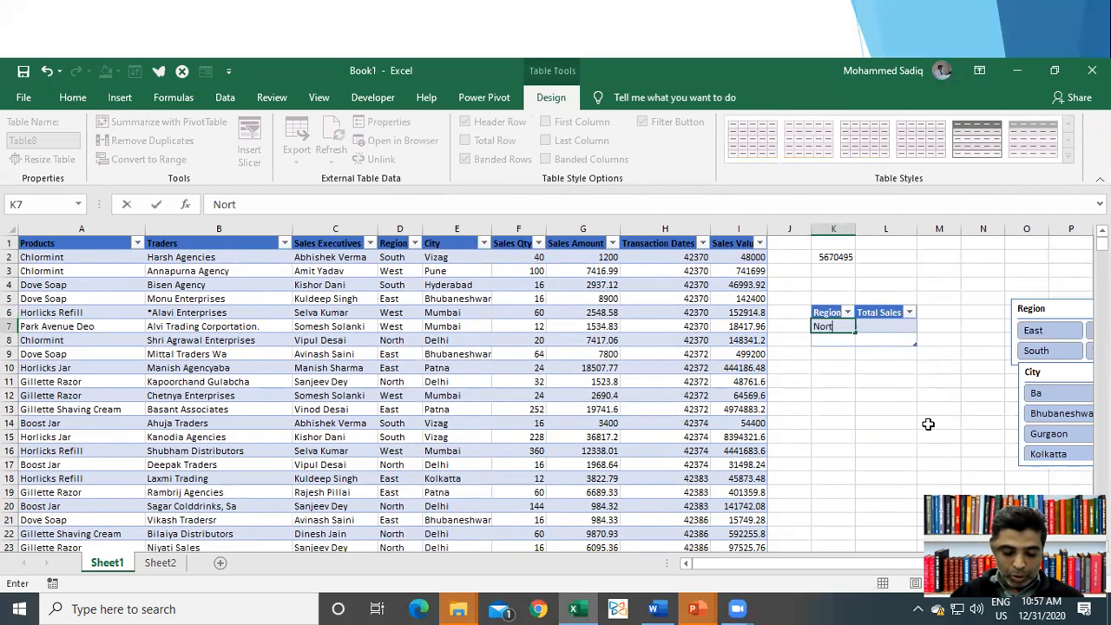
type("h")
key("Return")
type("South")
key("Return")
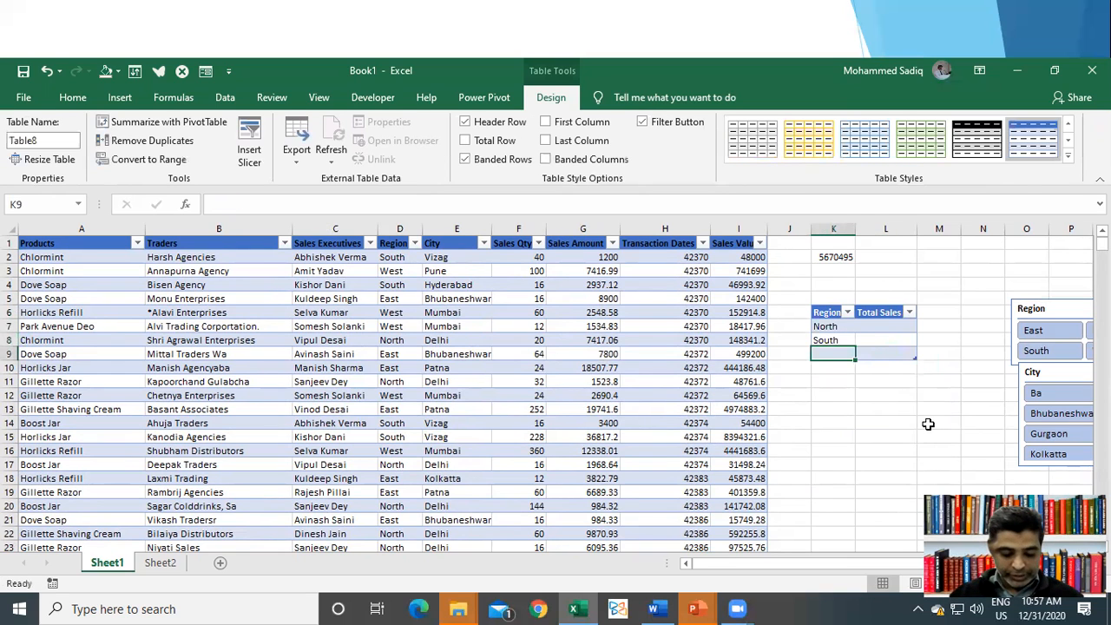
type("East")
key("Return")
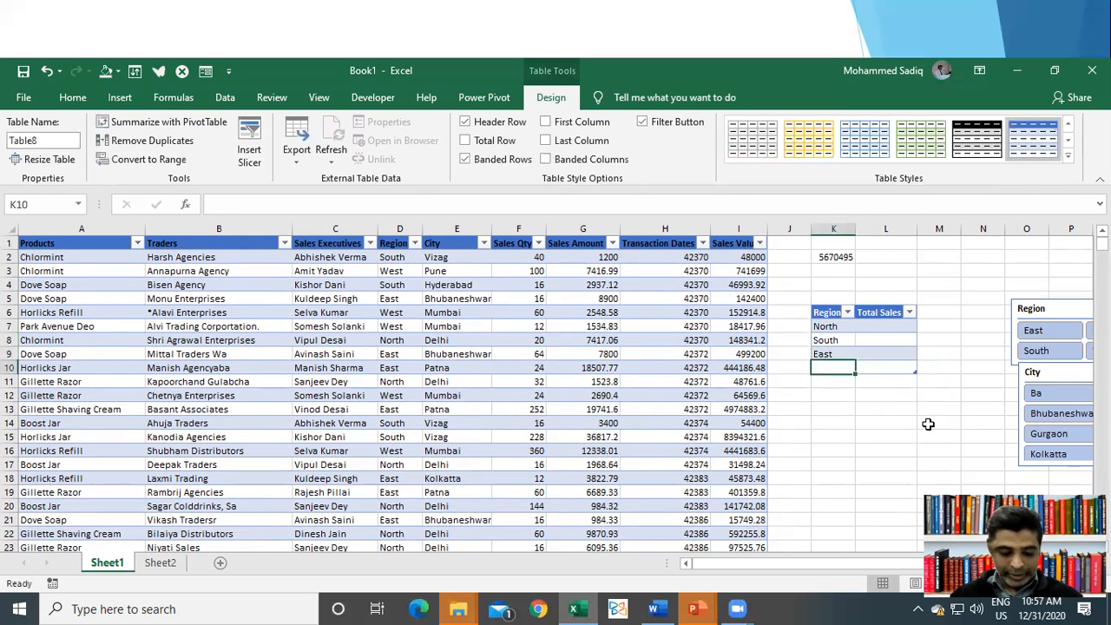
type("Wes")
key("Up")
key("Up")
key("Up")
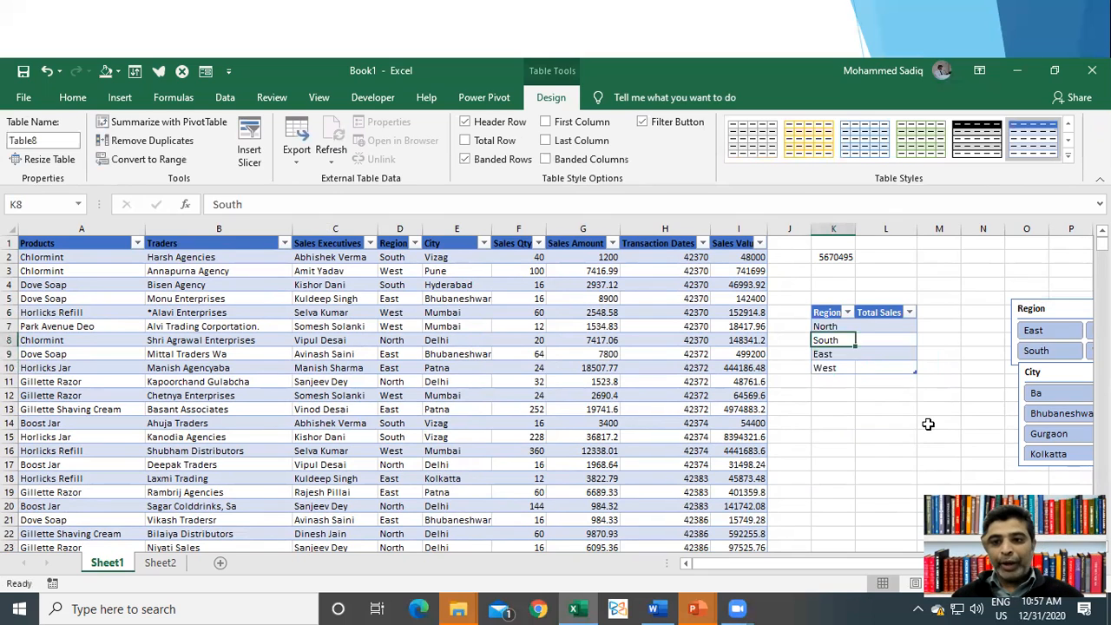
Start a SUMIF formula in cell L7, the Total Sales cell of the North row
key("Right")
scroll(729, 339, "up", 1)
scroll(730, 339, "up", 1)
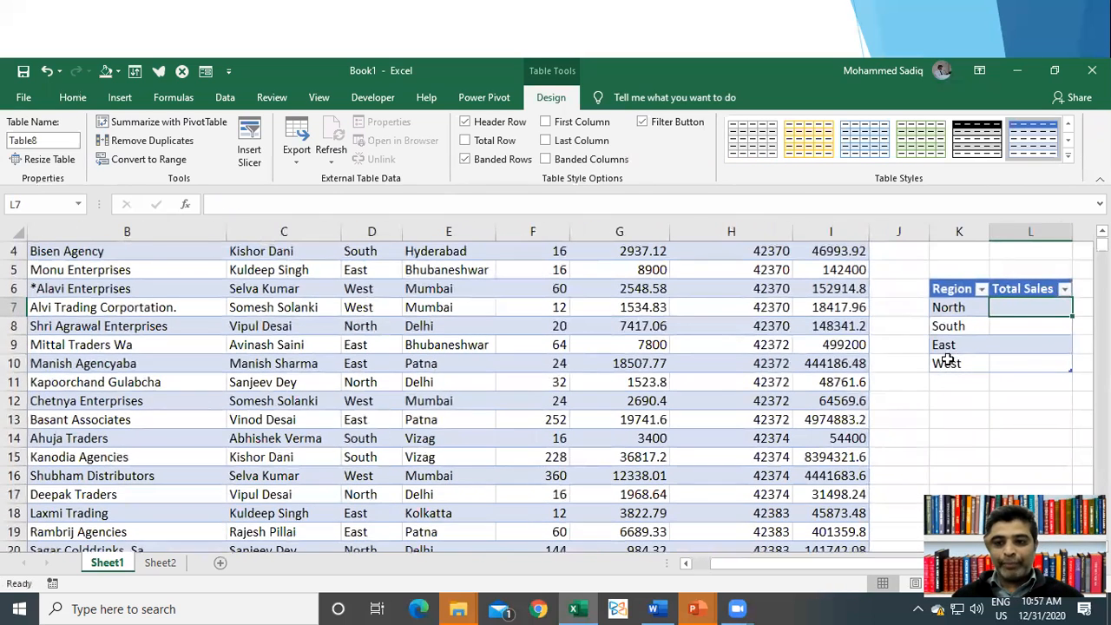
scroll(1078, 295, "up", 1)
scroll(1050, 382, "up", 1)
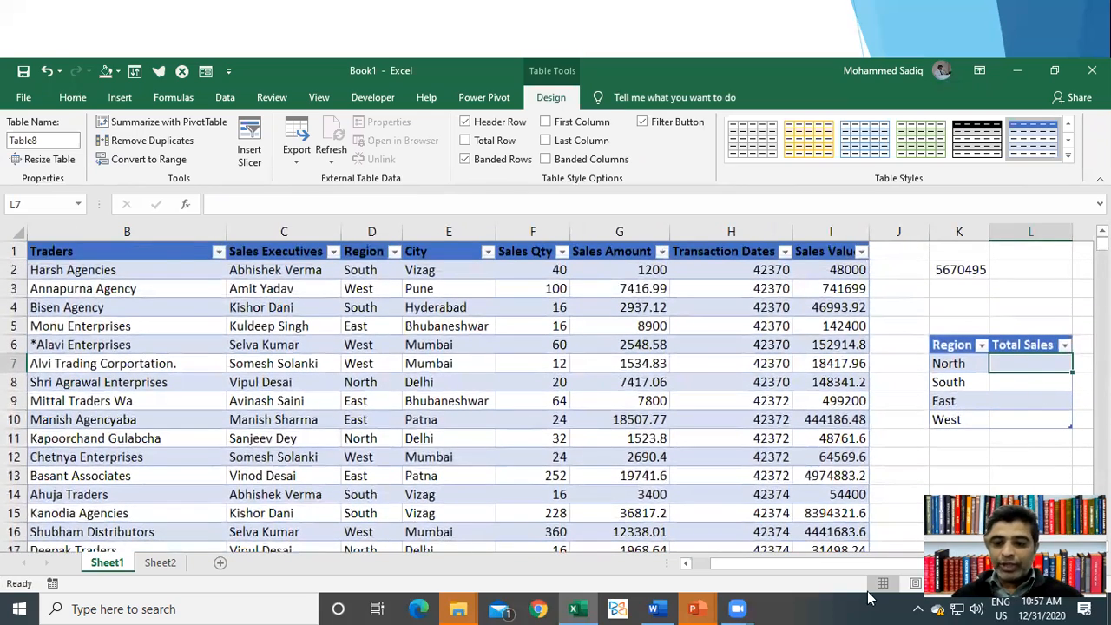
scroll(827, 561, "right", 3)
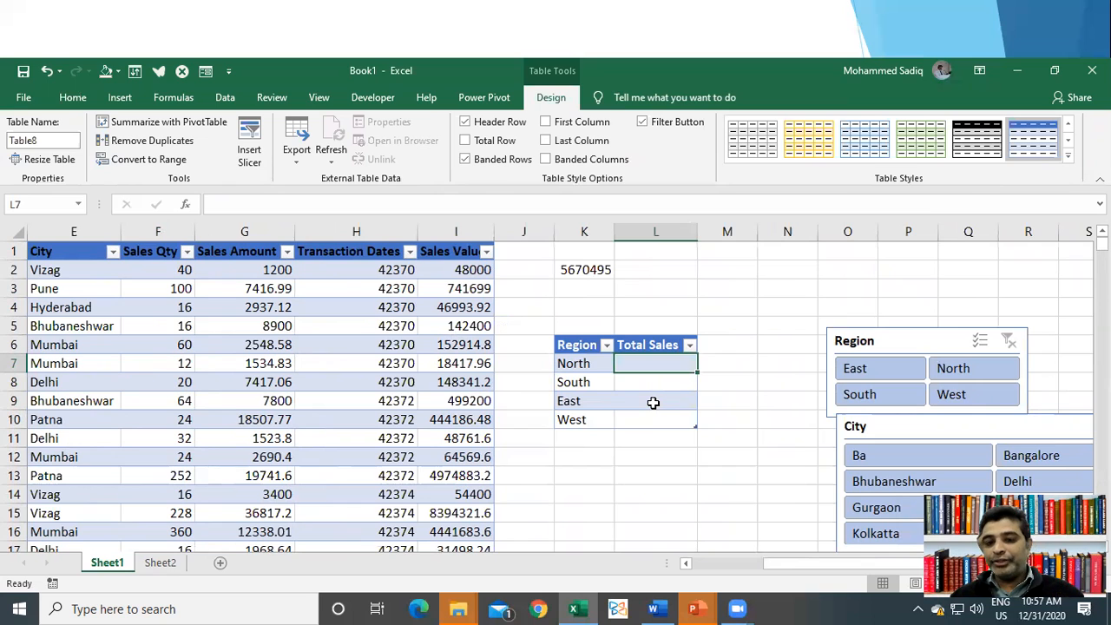
left_click(588, 364)
left_click(643, 364)
type("=sumif")
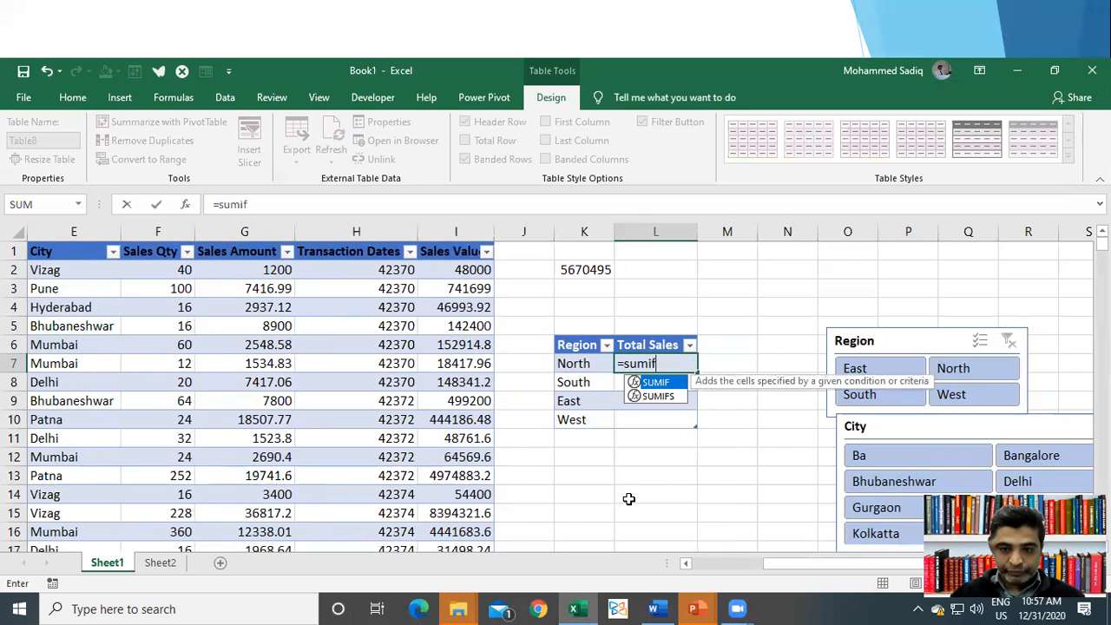
key("Tab")
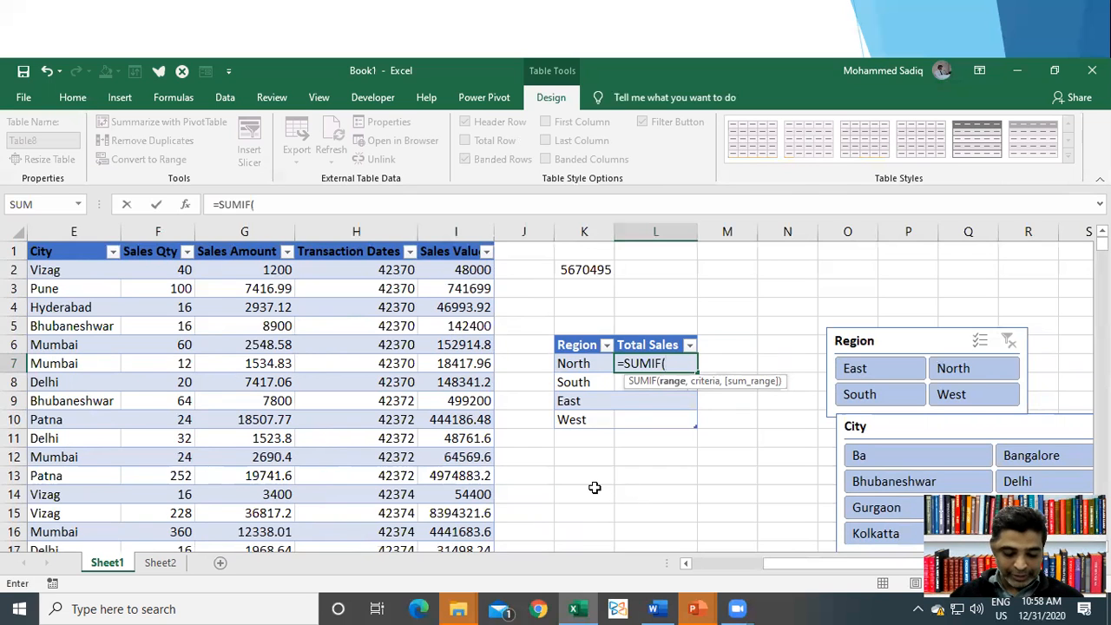
Set the range argument of the SUMIF formula to tblSales[Region]
type("tb")
key("Down")
key("Down")
key("Down")
key("Tab")
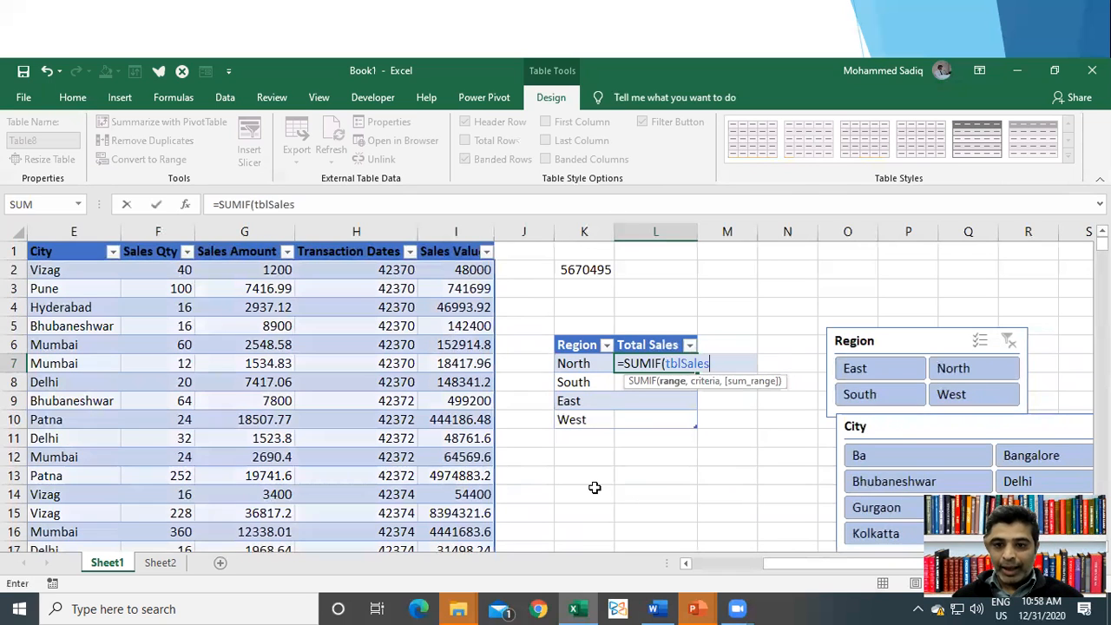
type("[R")
key("Tab")
type("]")
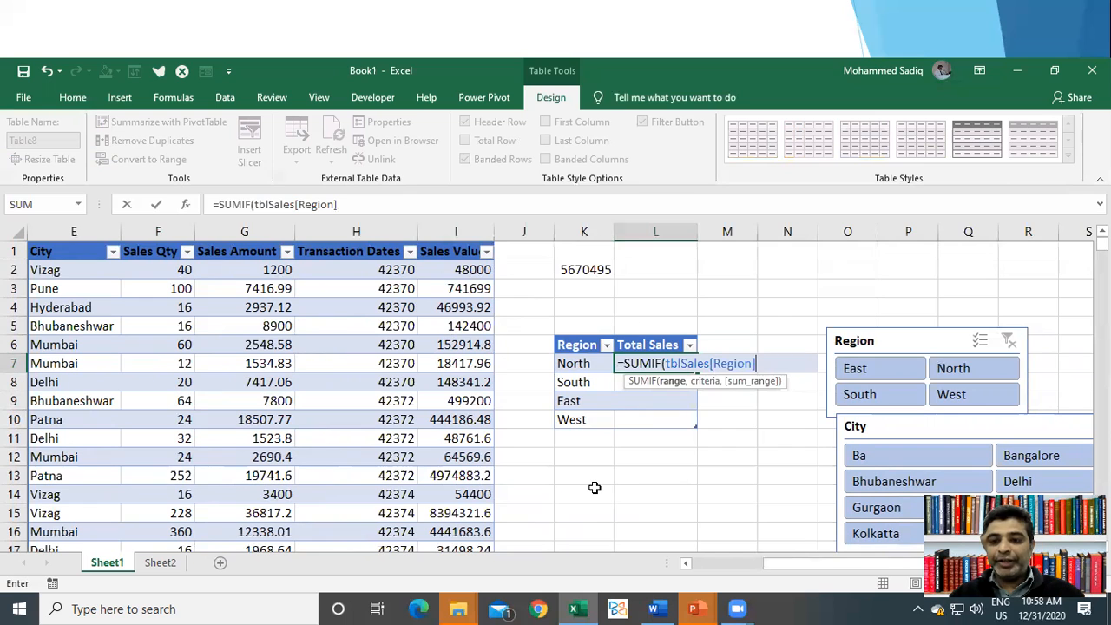
type(",")
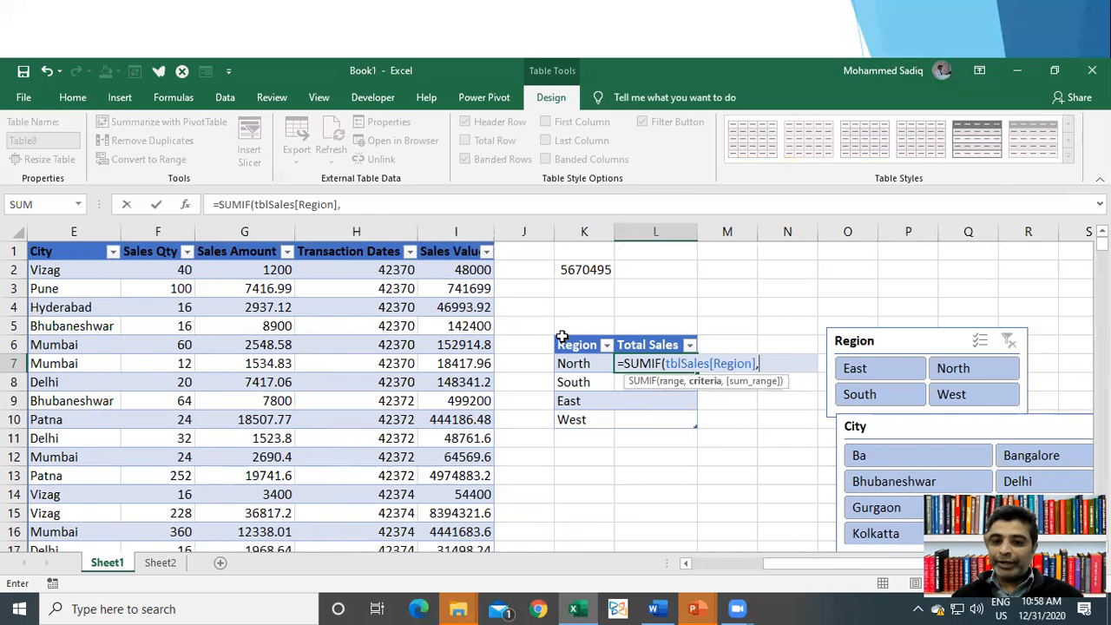
left_click(582, 364)
type(",")
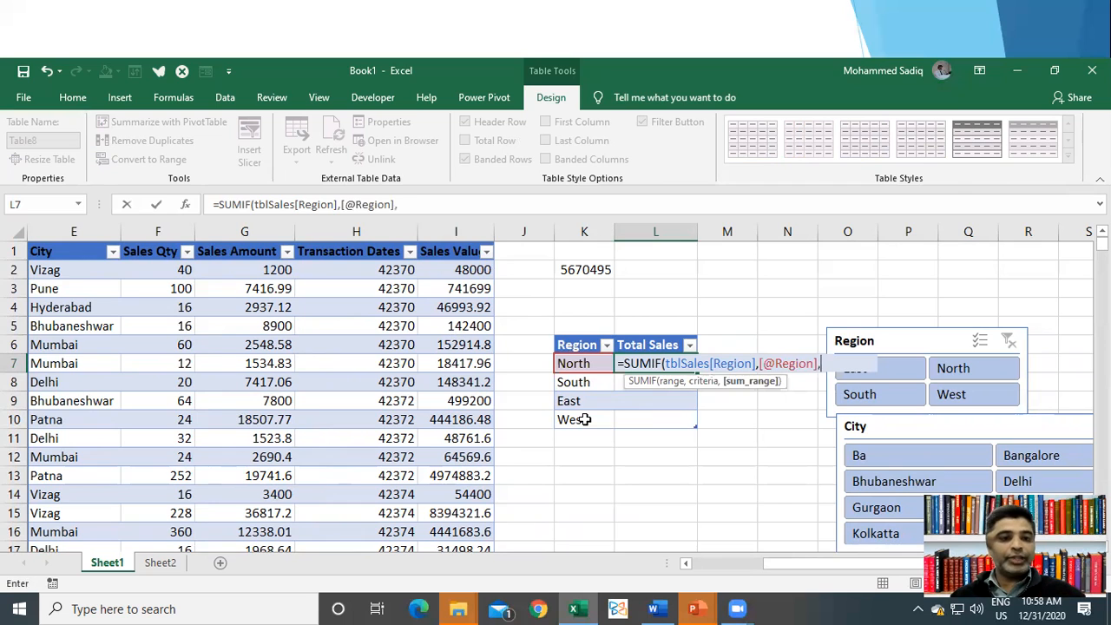
type("tbl")
key("Tab")
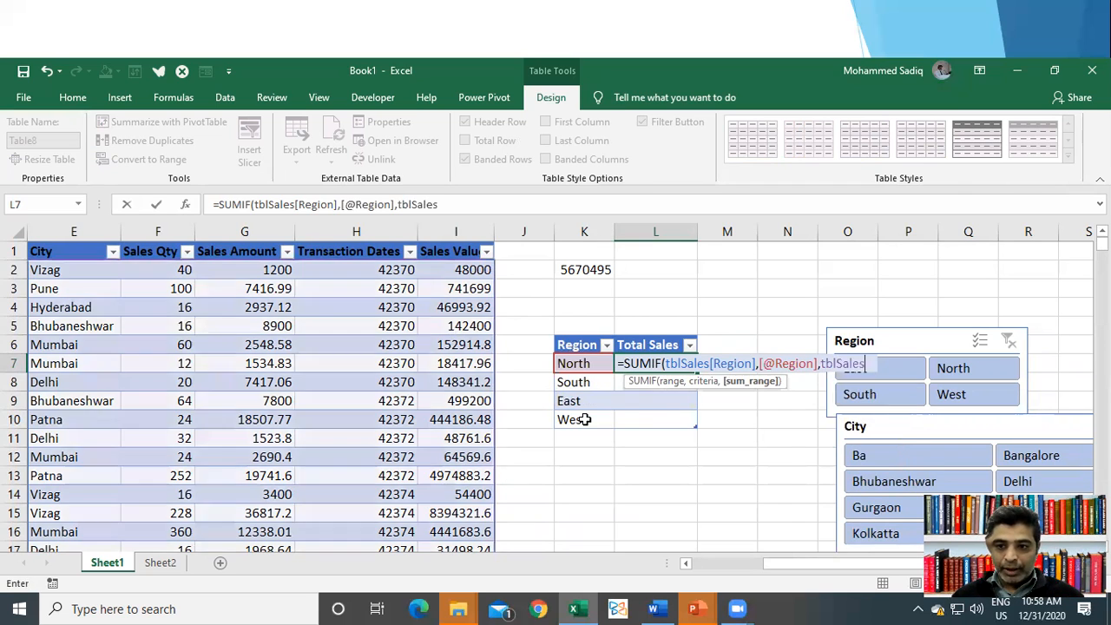
type("[sa")
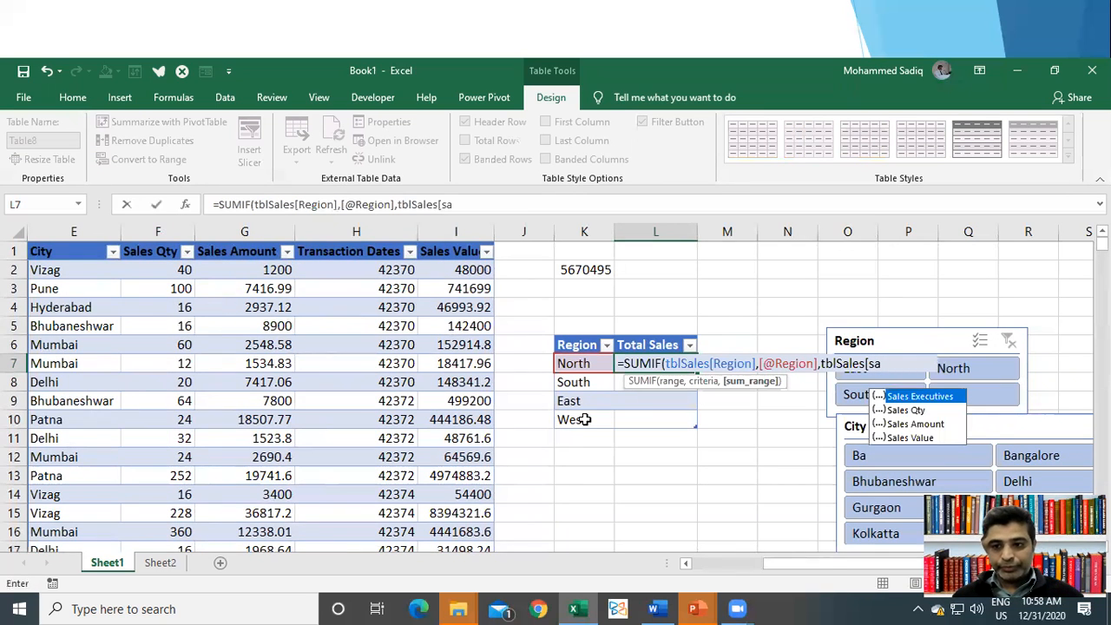
key("Down")
key("Down")
key("Tab")
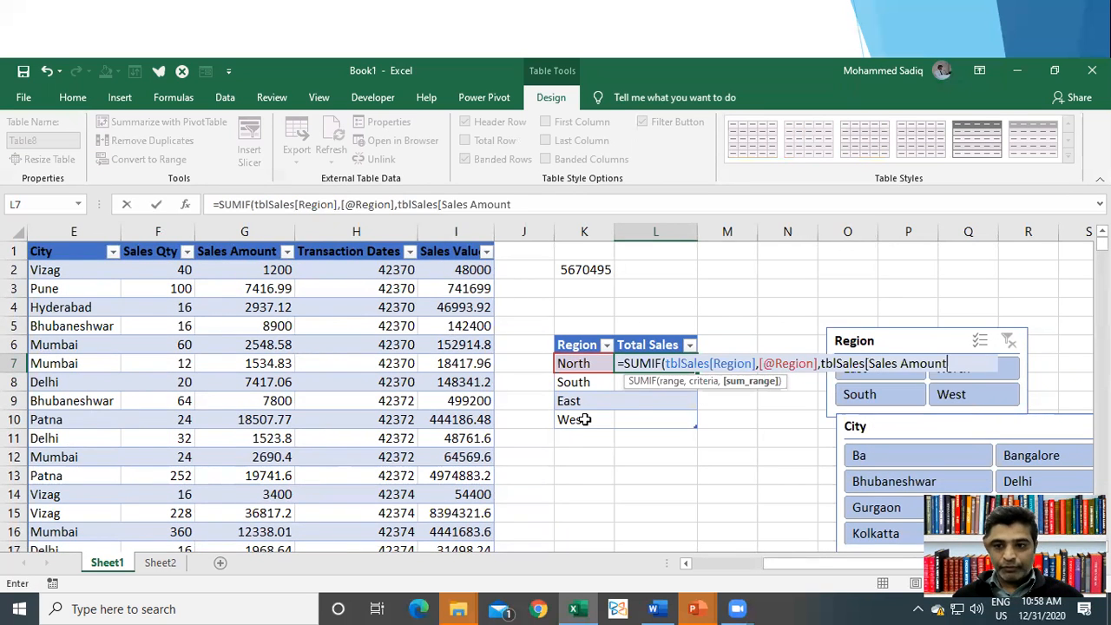
type("]")
key("Return")
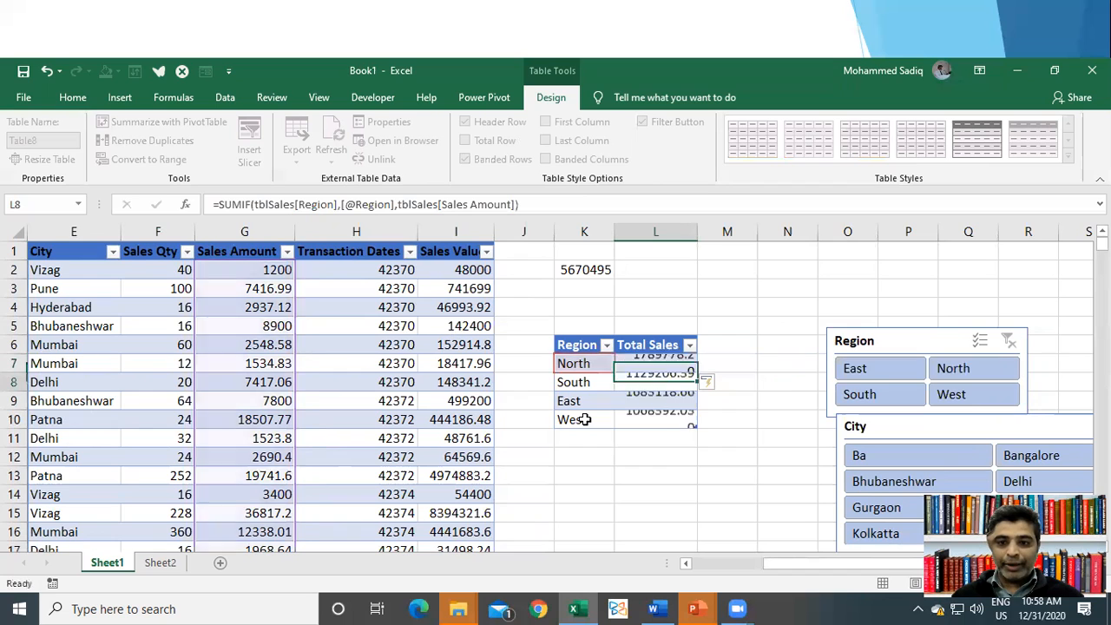
Review the Total Sales values by region and inspect the SUMIF formula in the North and East rows
left_click_drag(581, 368, 652, 382)
left_click(640, 371)
left_click_drag(589, 400, 636, 413)
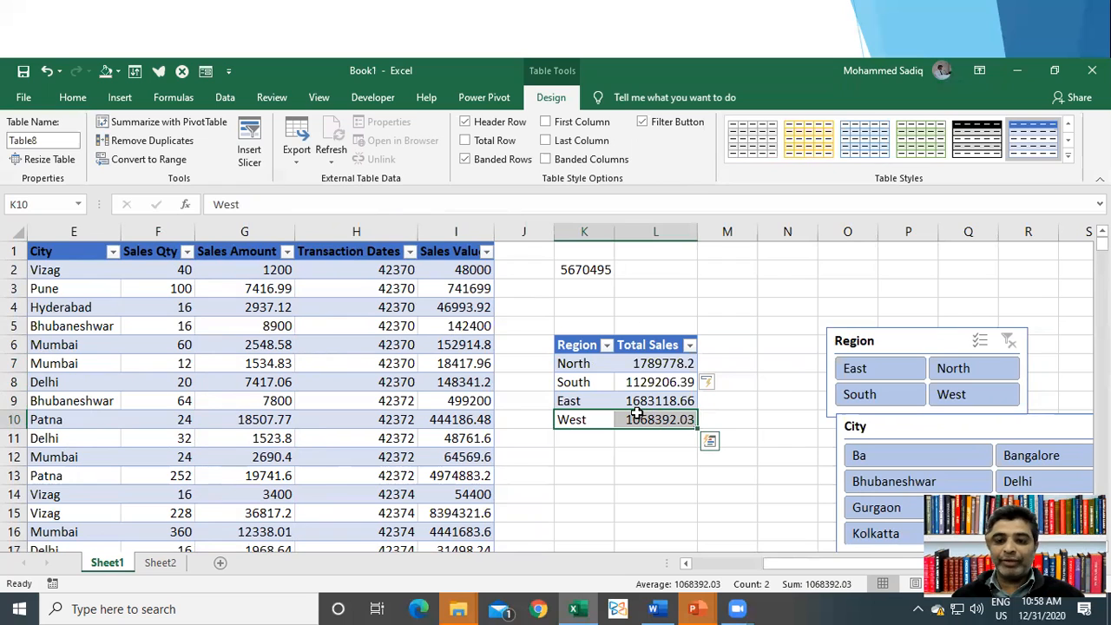
left_click(652, 368)
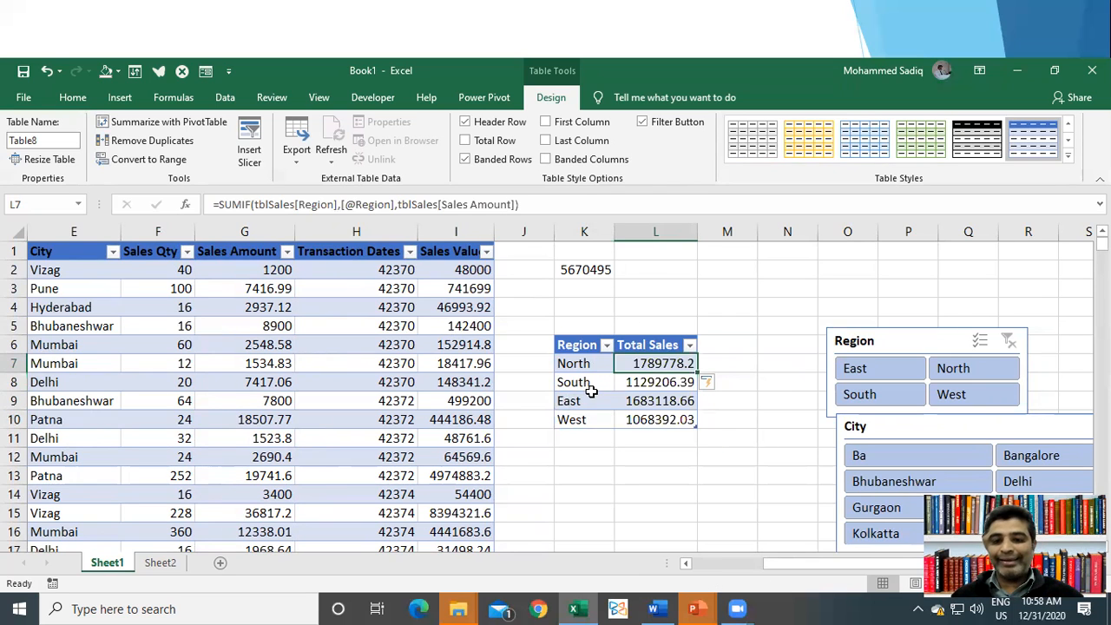
double_click(660, 364)
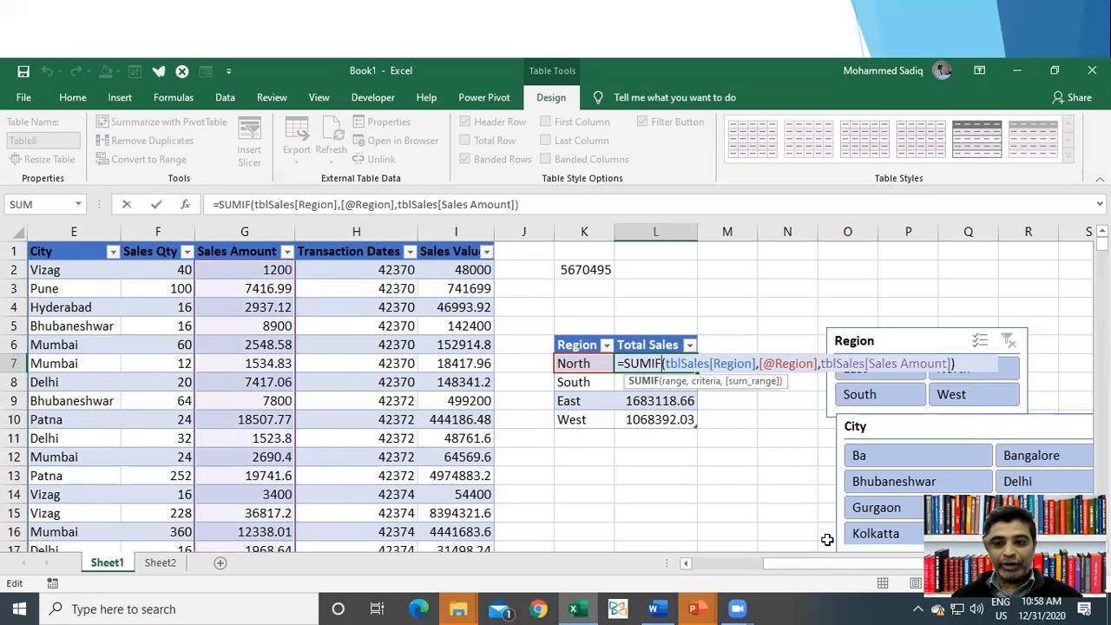
key("Escape")
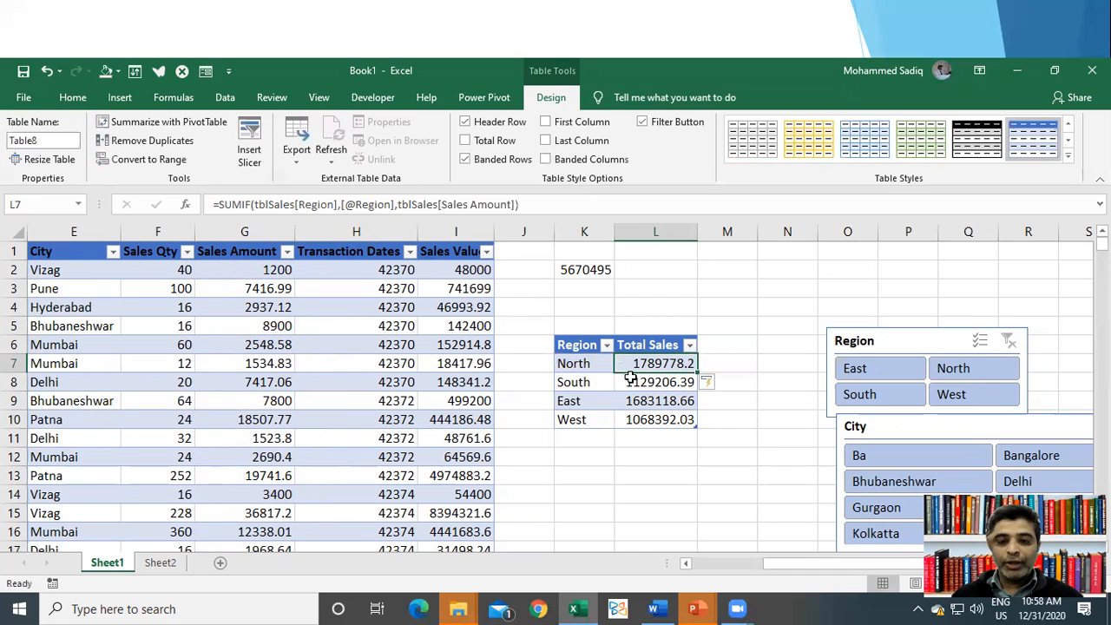
left_click(676, 401)
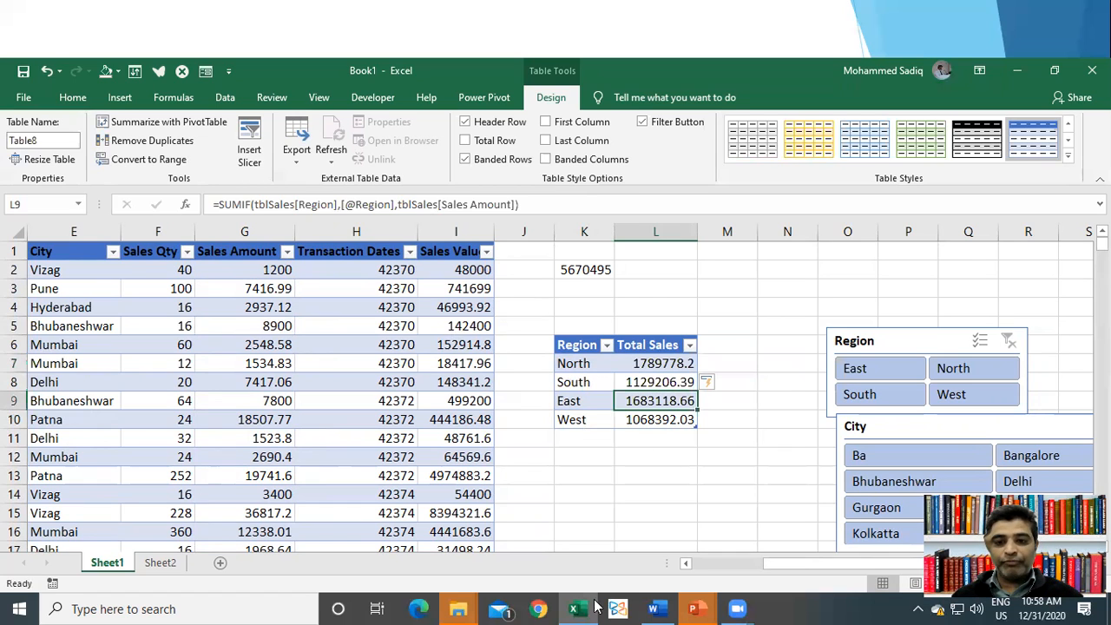
Inspect the SUMIF formula in the North row's Total Sales cell without changing it
left_click(660, 362)
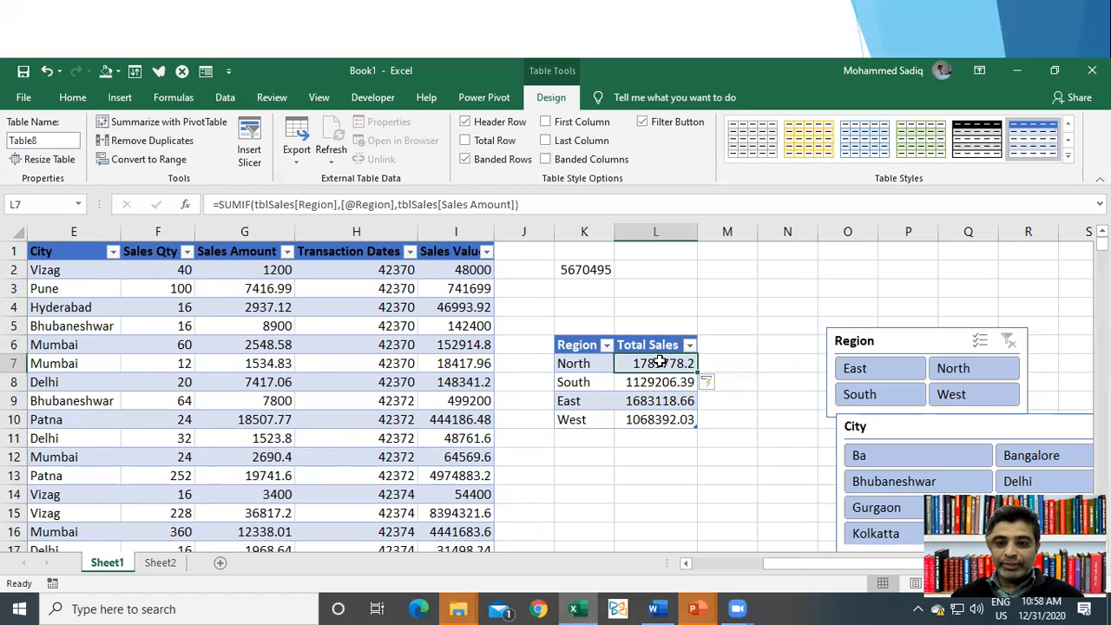
double_click(659, 363)
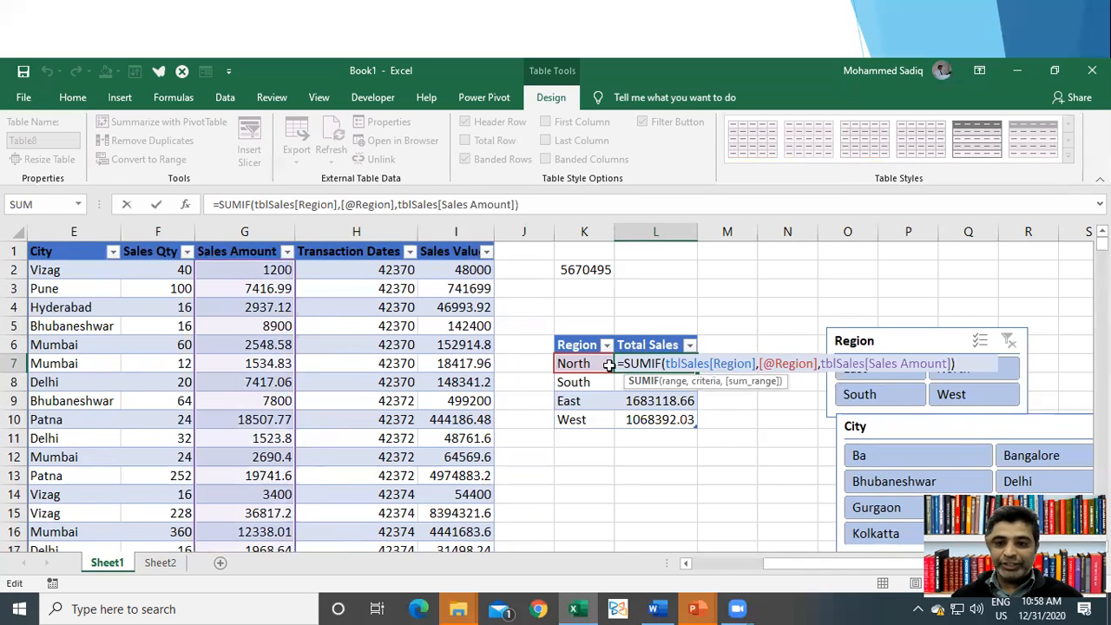
key("Escape")
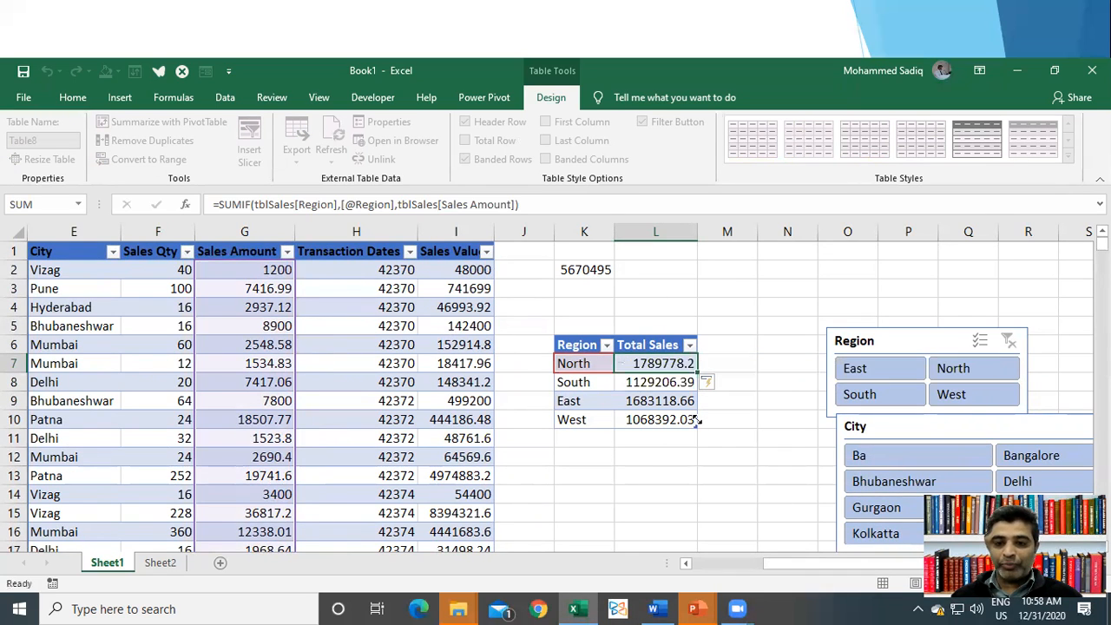
Examine the range, criteria and sum_range arguments of the SUMIF formula in the South row's Total Sales cell
double_click(664, 382)
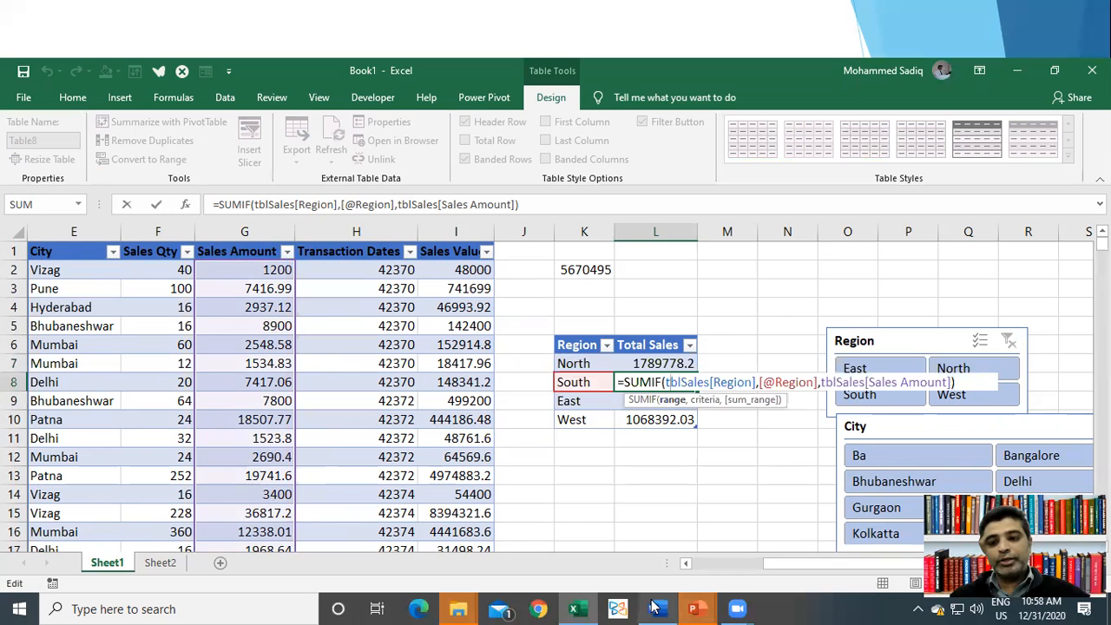
mouse_move(655, 606)
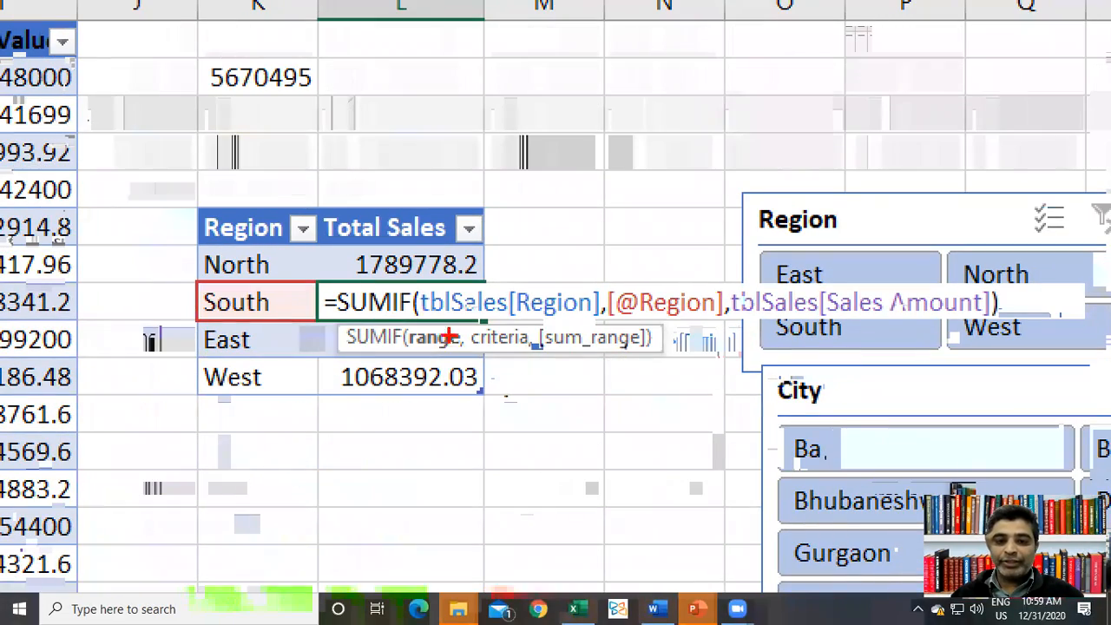
left_click_drag(413, 277, 606, 319)
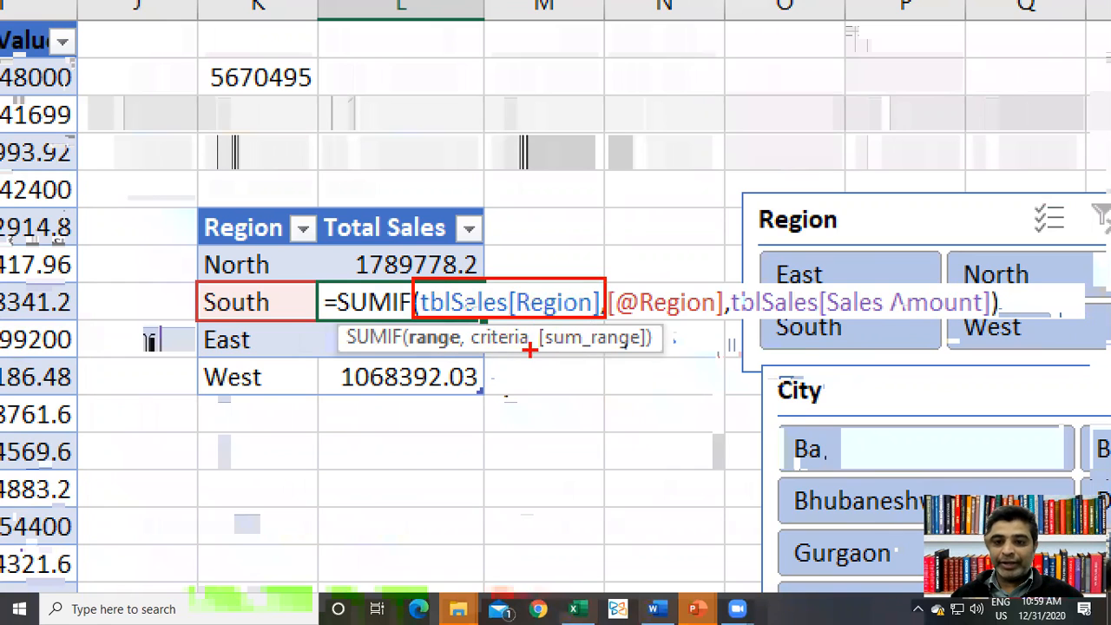
left_click_drag(665, 282, 690, 264)
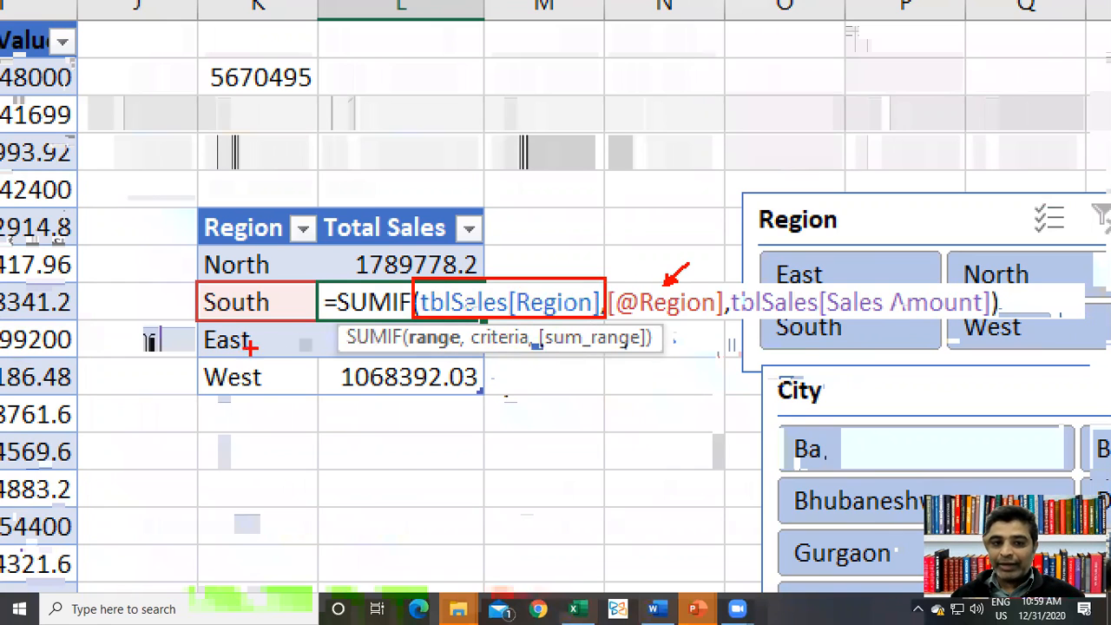
mouse_move(213, 323)
left_mouse_down()
mouse_move(300, 291)
mouse_move(230, 284)
mouse_move(216, 325)
left_mouse_up()
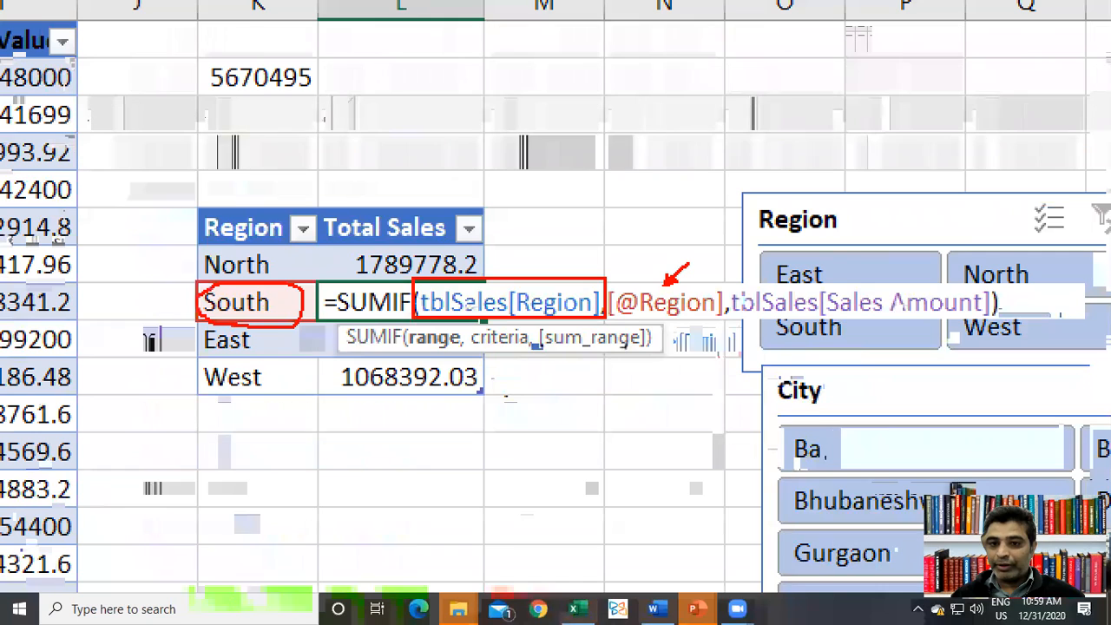
left_click_drag(586, 371, 532, 372)
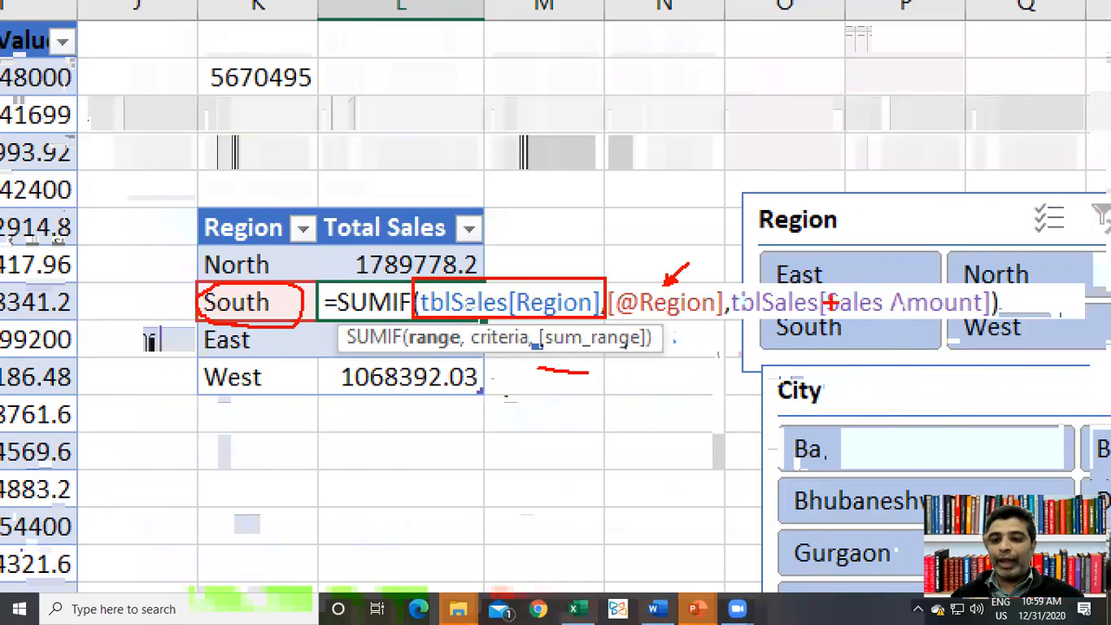
left_click_drag(815, 328, 916, 326)
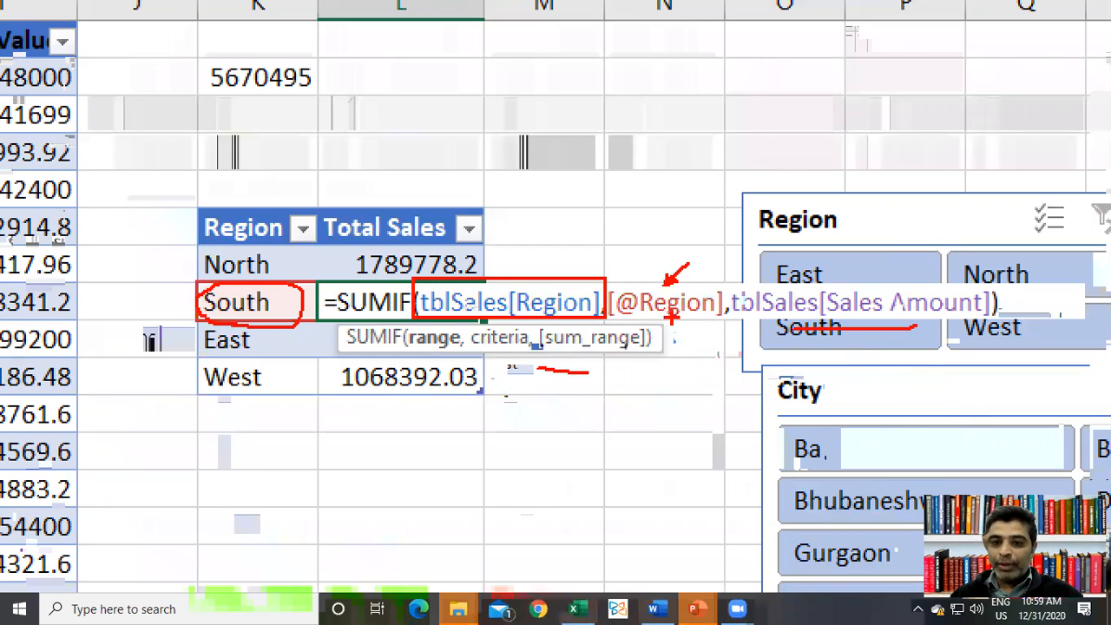
mouse_move(664, 286)
left_mouse_down()
mouse_move(382, 241)
mouse_move(269, 279)
left_mouse_up()
left_click_drag(513, 314, 550, 314)
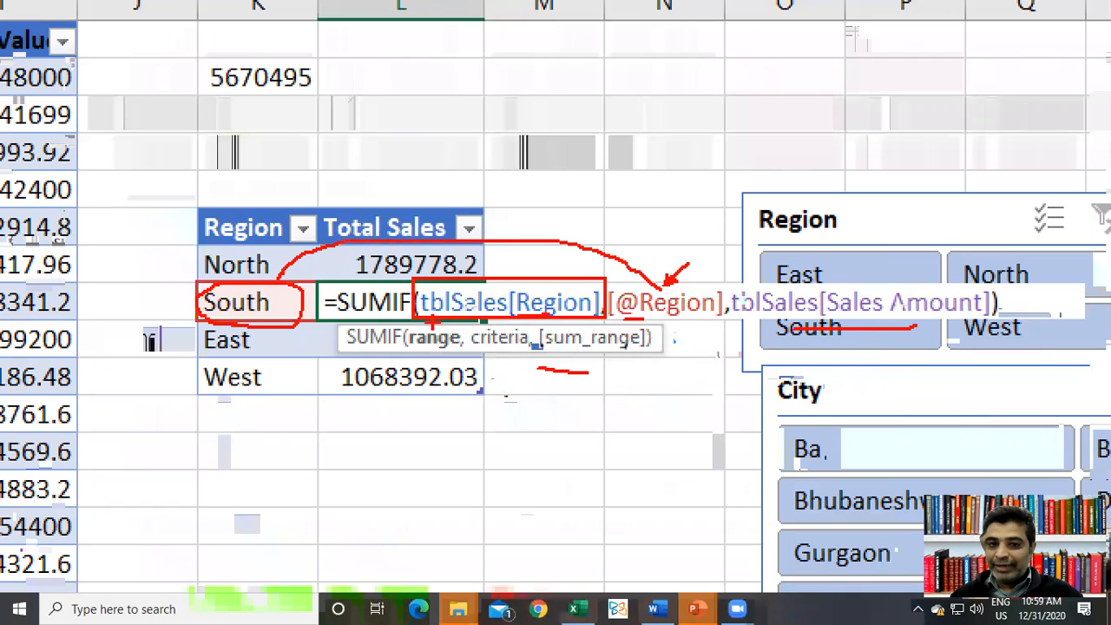
left_click_drag(892, 332, 922, 329)
left_click_drag(758, 318, 777, 322)
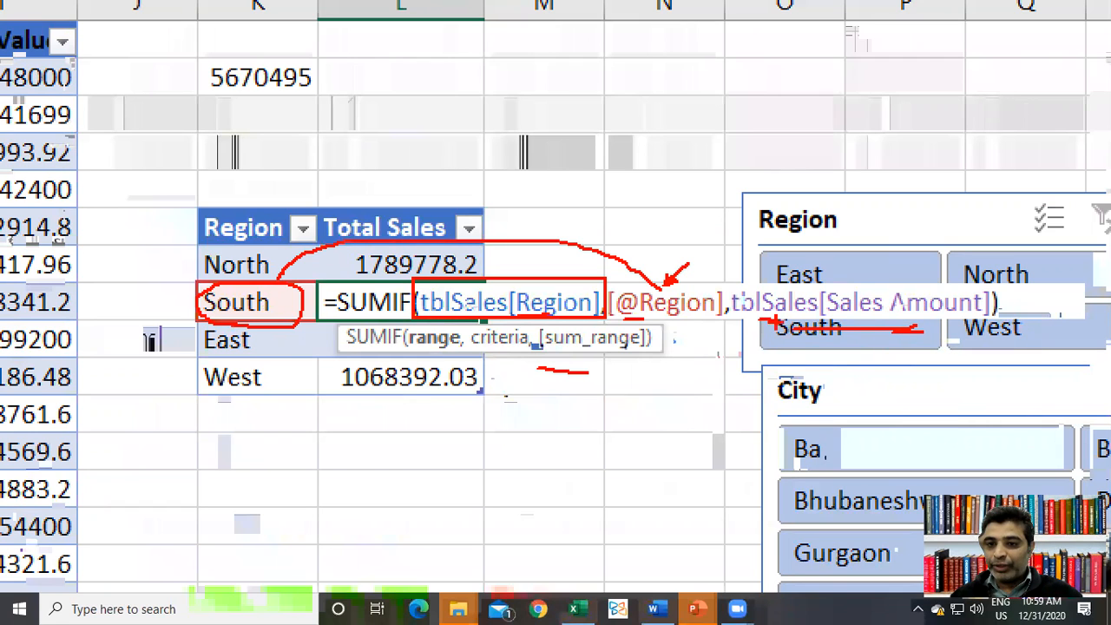
key("Escape")
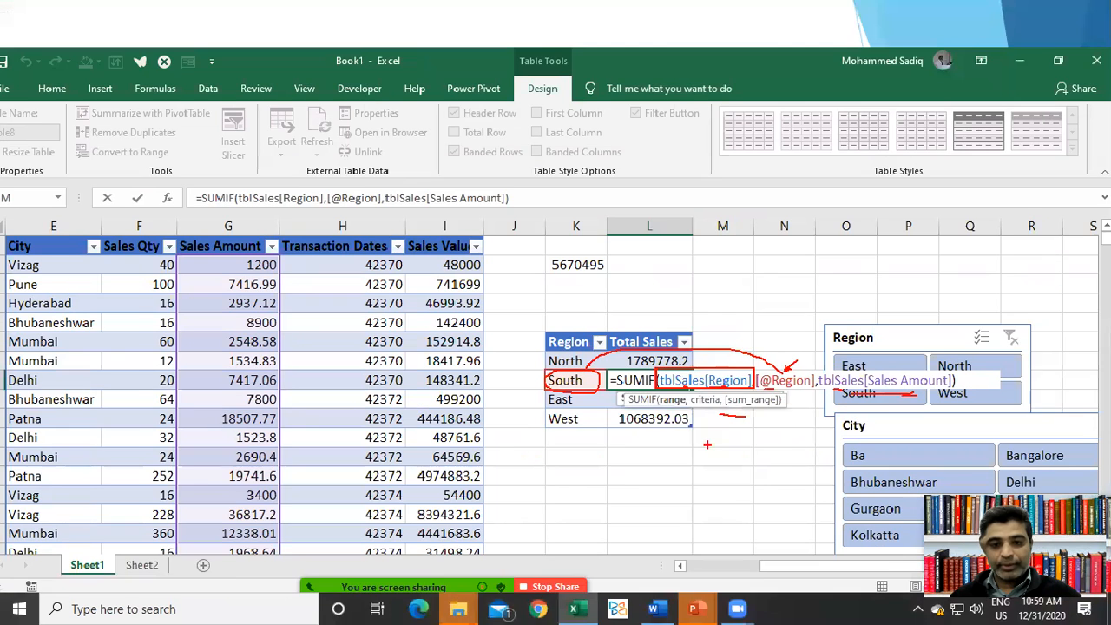
key("Return")
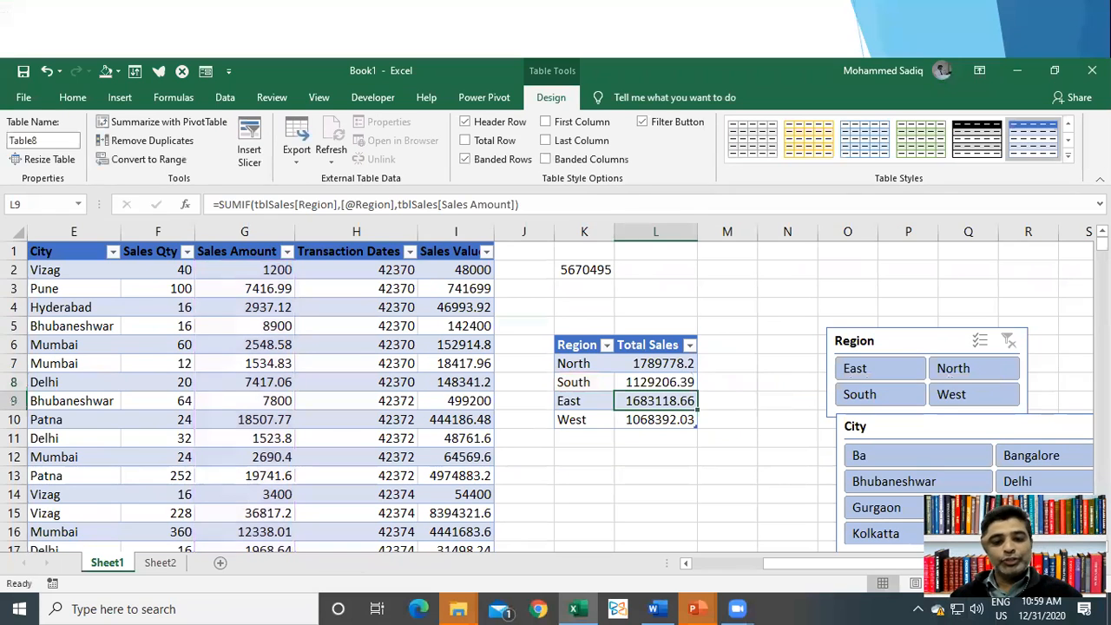
Create a PivotTable from tblSales on a new worksheet, with Region as rows and the sum of Sales Amount as values
key("Left")
key("Left")
key("Home")
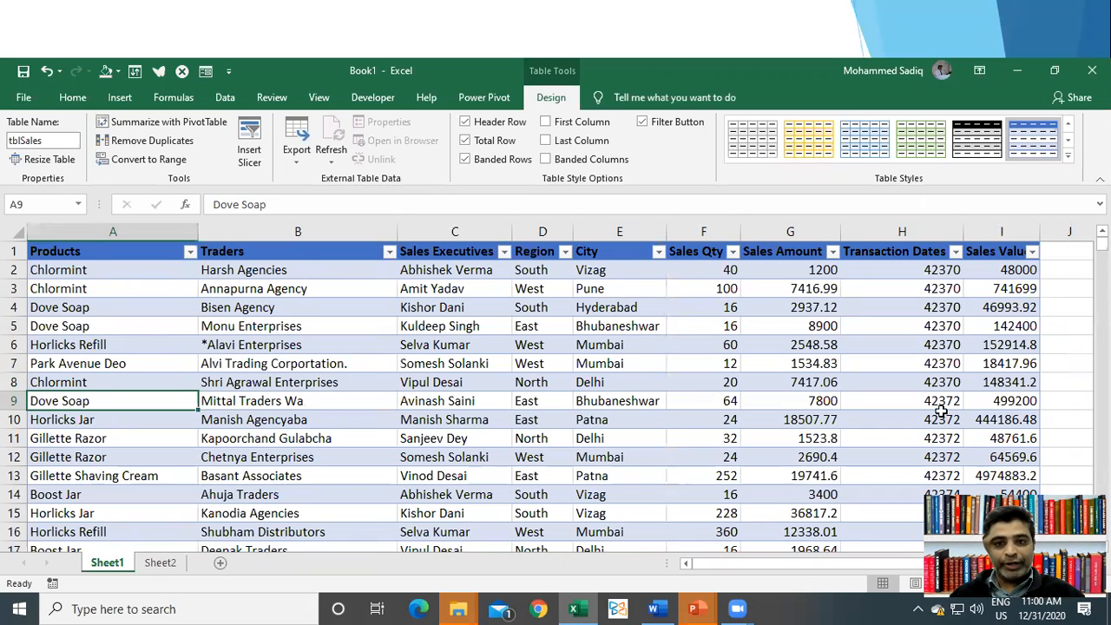
left_click(555, 402)
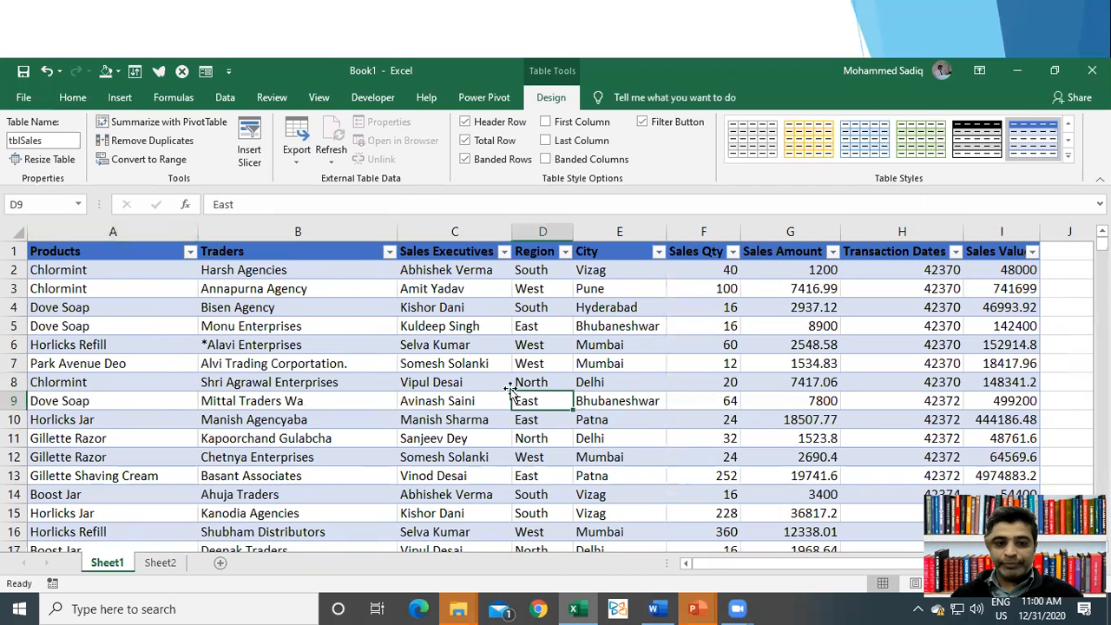
left_click(224, 401)
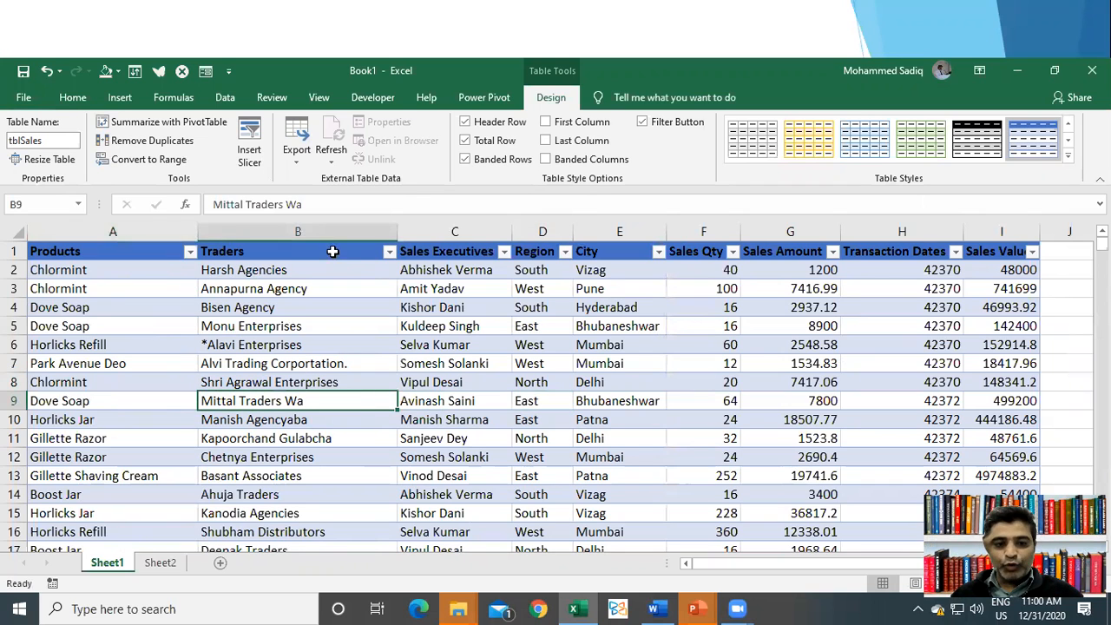
left_click(121, 99)
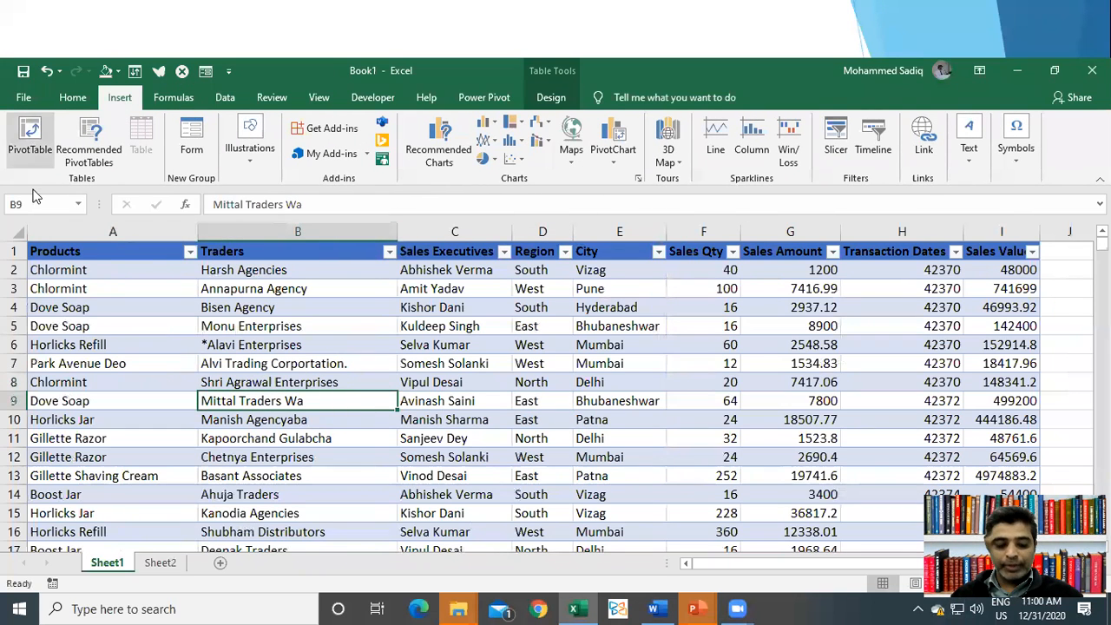
left_click(36, 151)
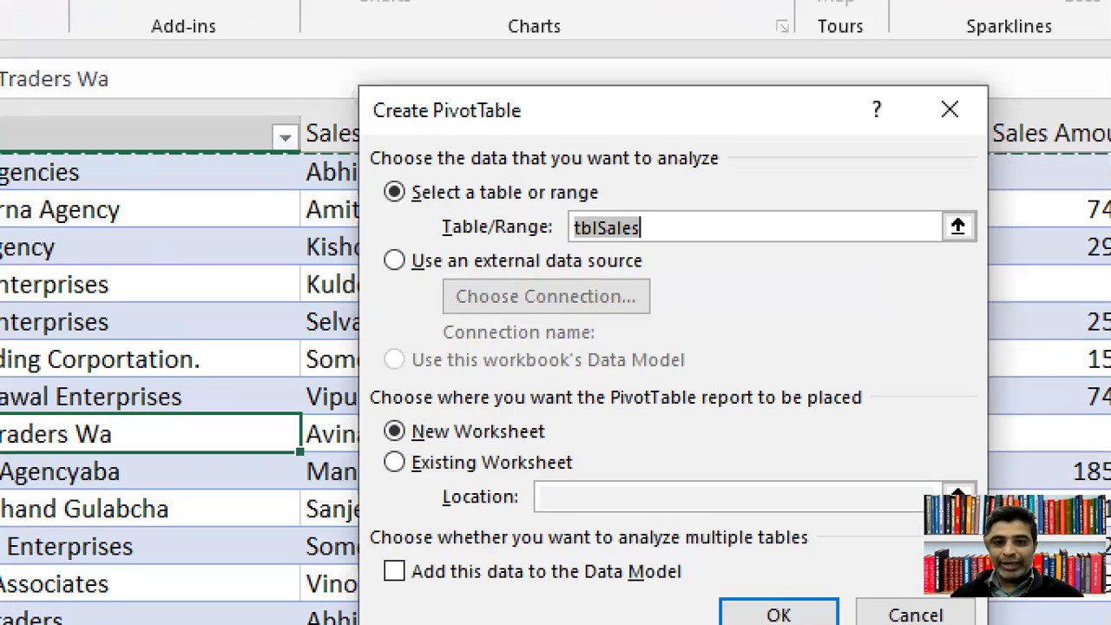
left_click(492, 330)
mouse_move(551, 246)
left_mouse_down()
mouse_move(573, 252)
mouse_move(644, 193)
mouse_move(553, 235)
left_mouse_up()
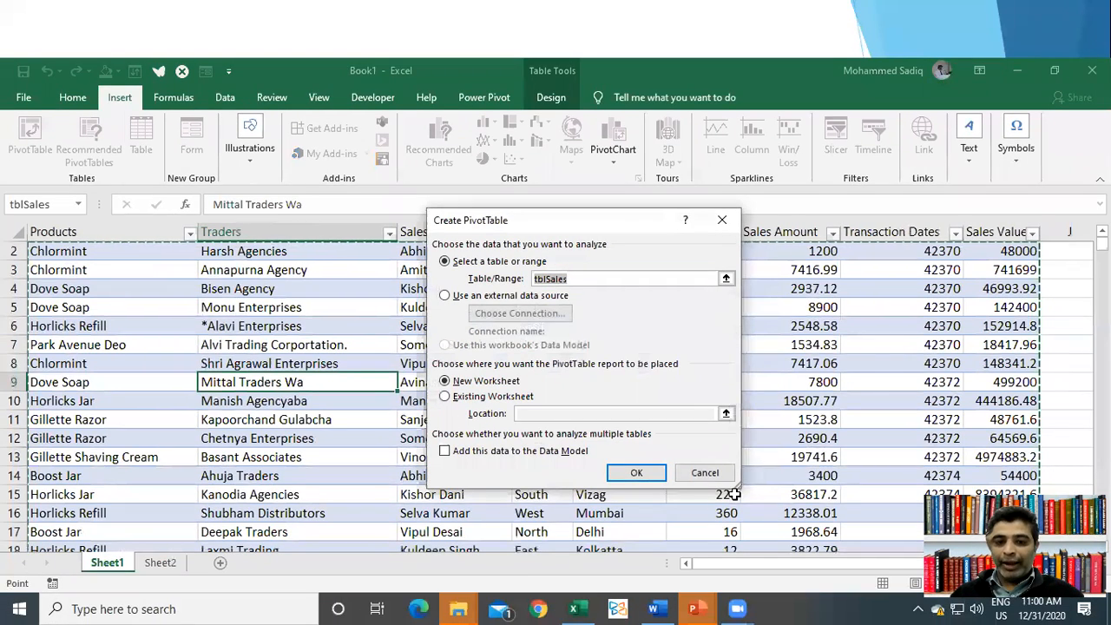
left_click(646, 475)
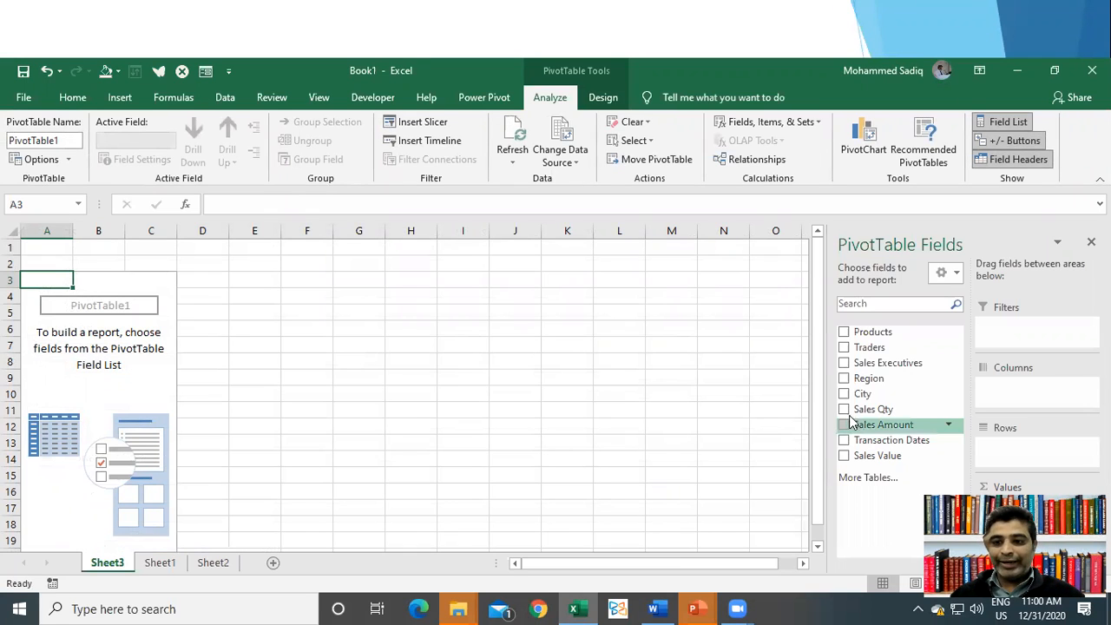
left_click(842, 379)
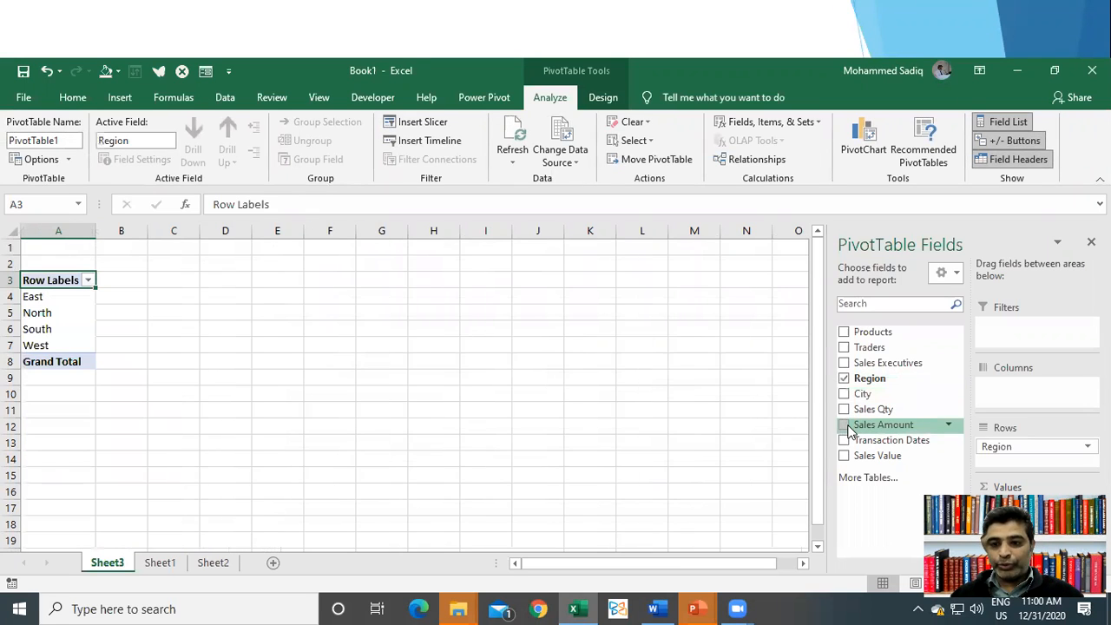
left_click(844, 425)
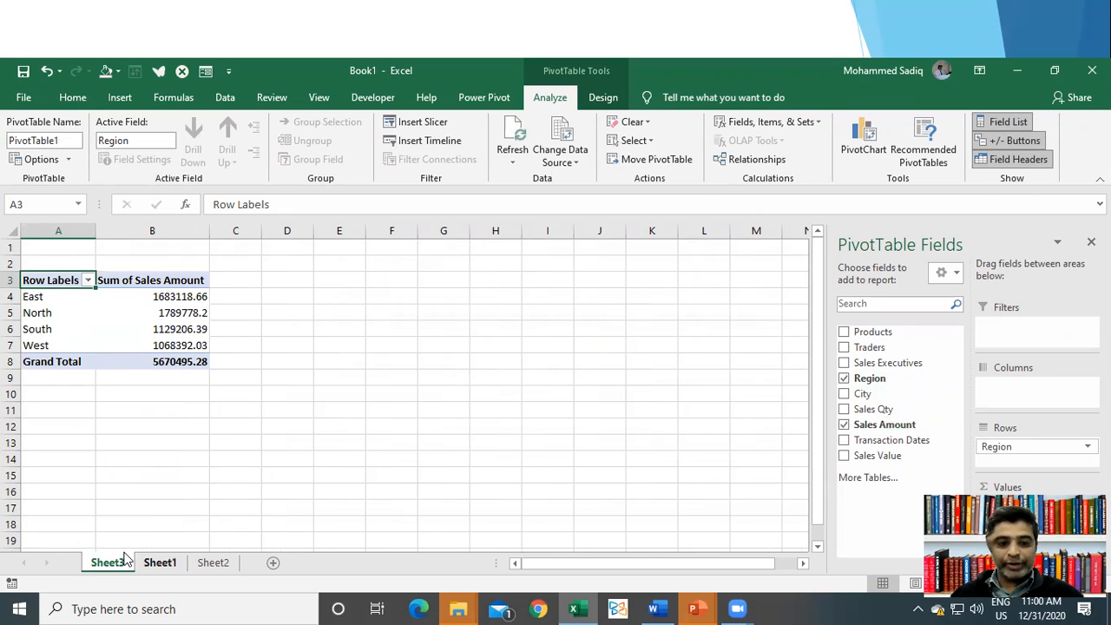
Review the SUMIF Total Sales values by region on Sheet1 for comparison with the PivotTable
left_click(160, 564)
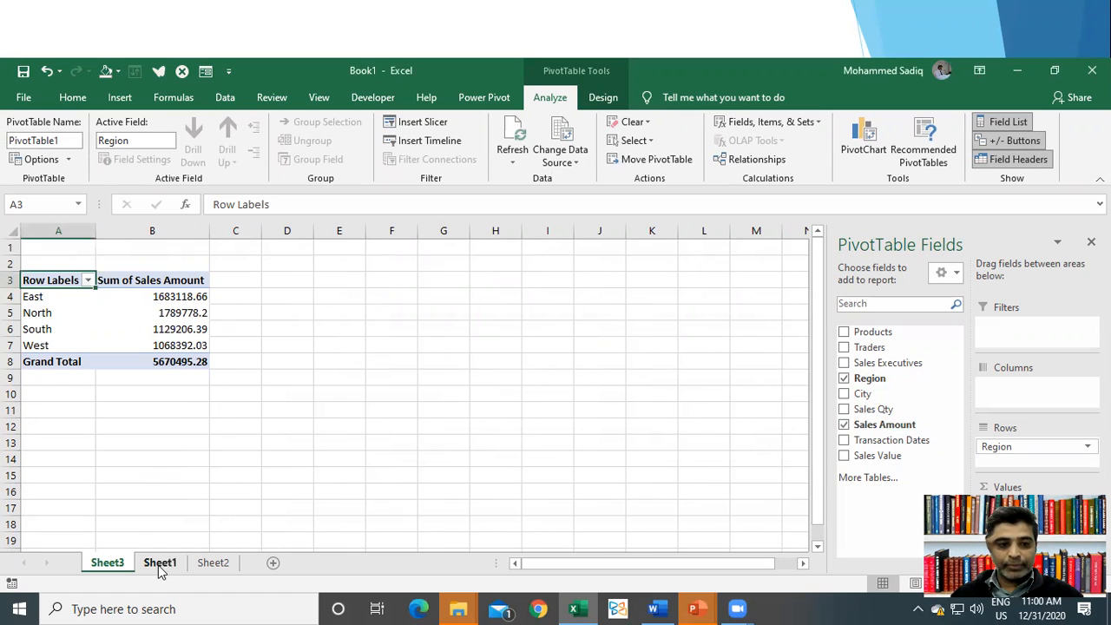
left_click(158, 565)
left_click(590, 420)
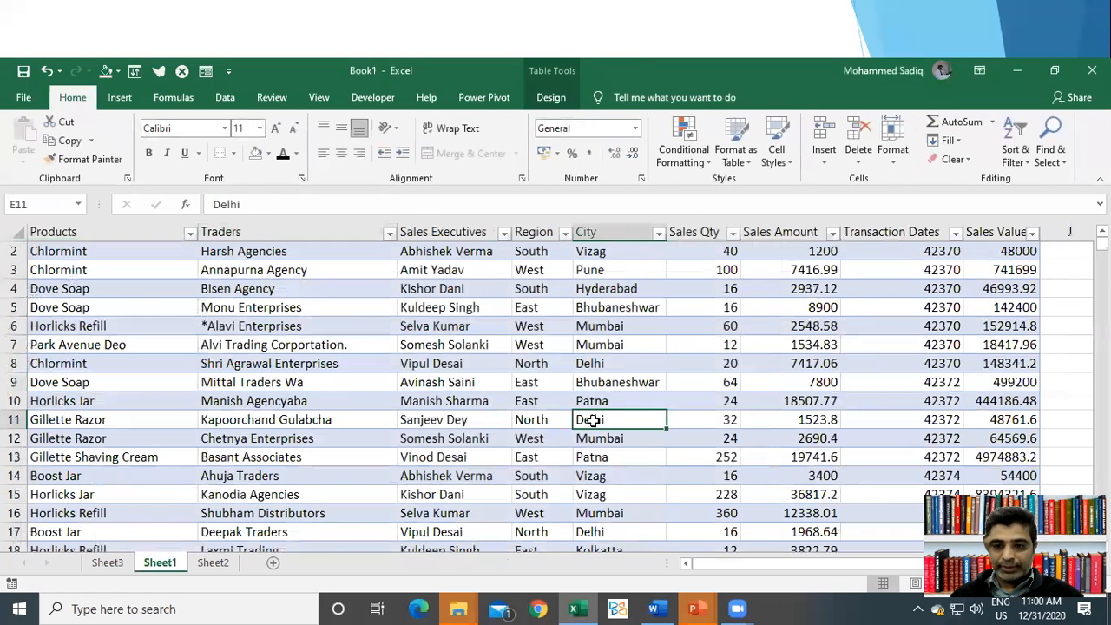
key("Right")
key("Right")
key("Right")
key("Right")
key("Right")
key("Right")
key("Right")
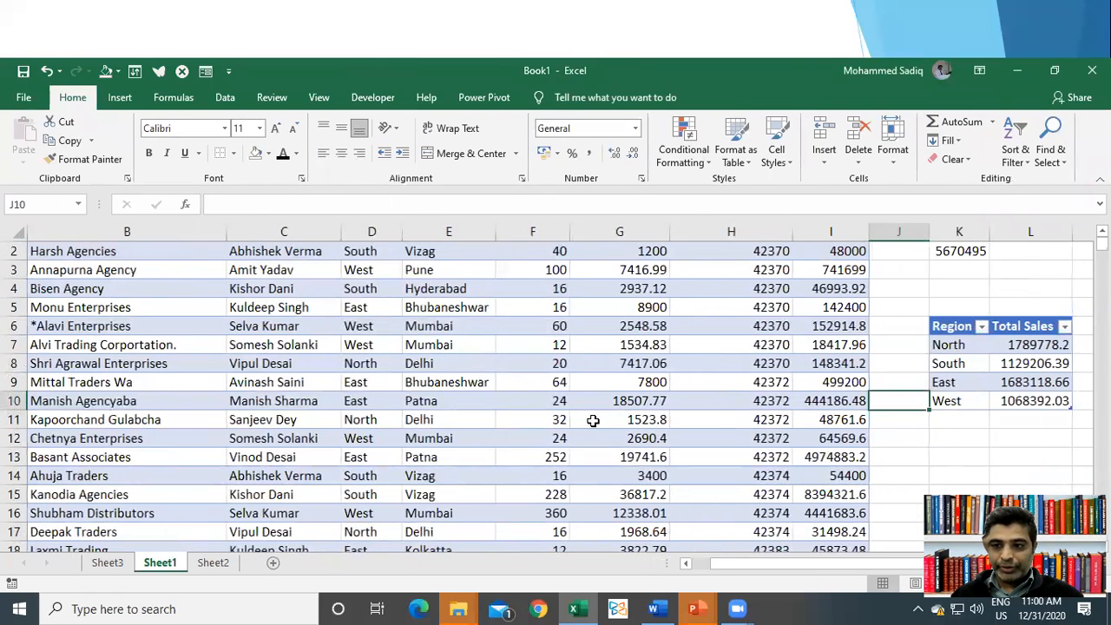
key("Up")
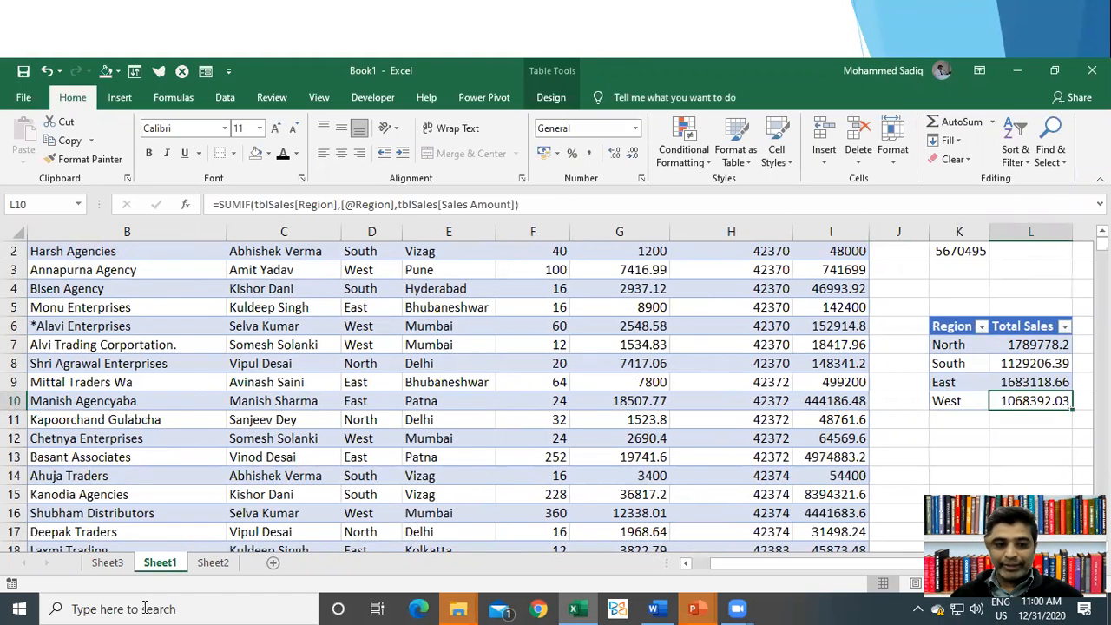
Check the PivotTable's regional sums and grand total on Sheet3 against the SUMIF results
left_click(113, 563)
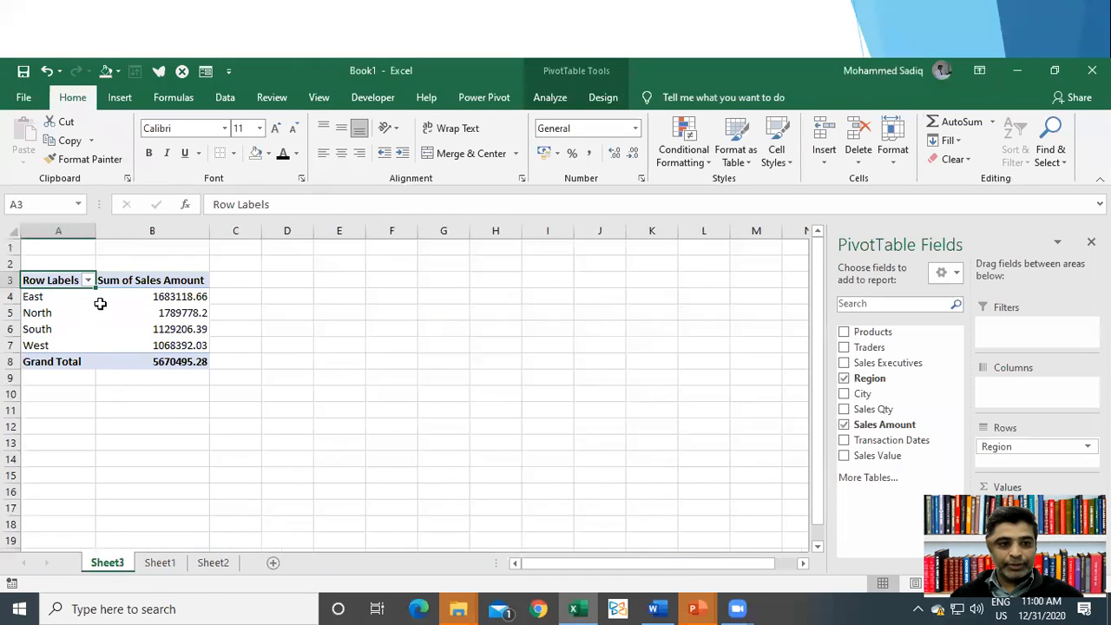
left_click(174, 312)
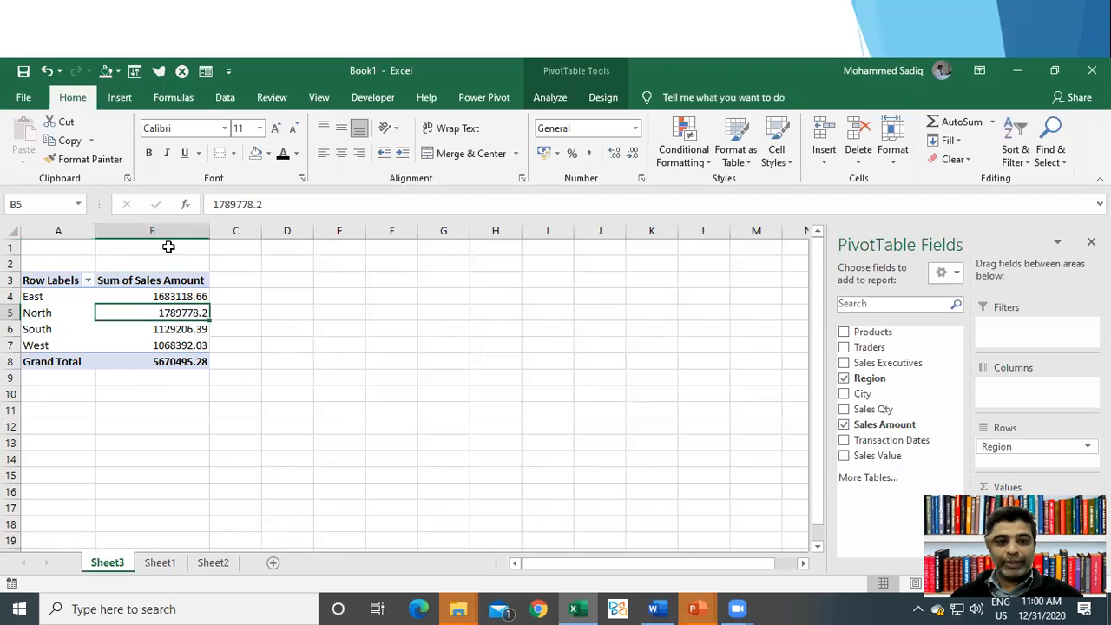
left_click(170, 366)
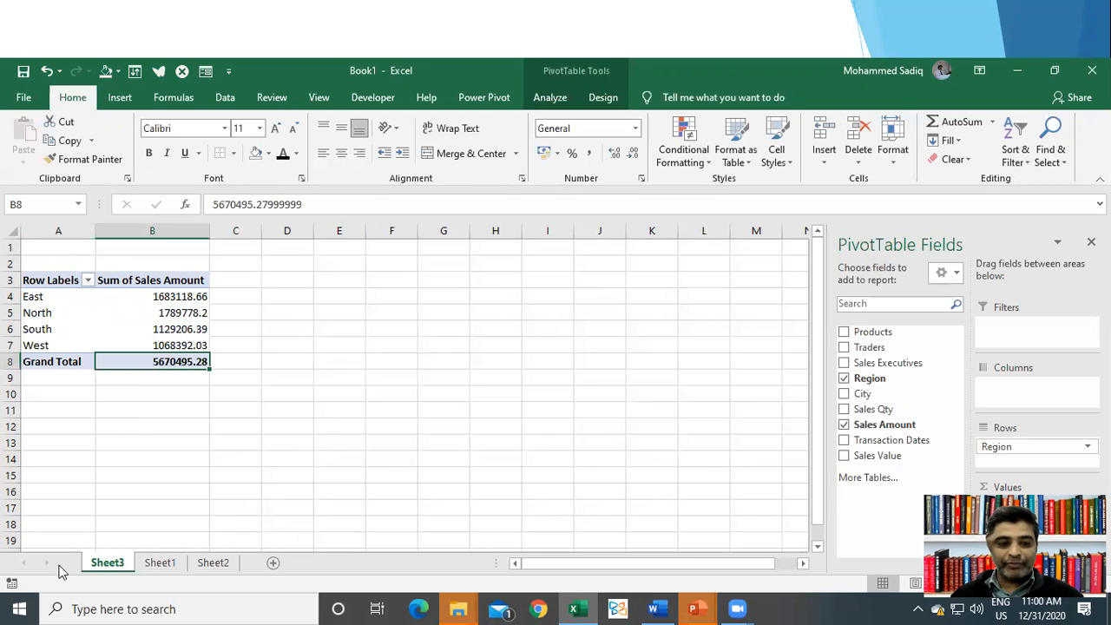
left_click(112, 311)
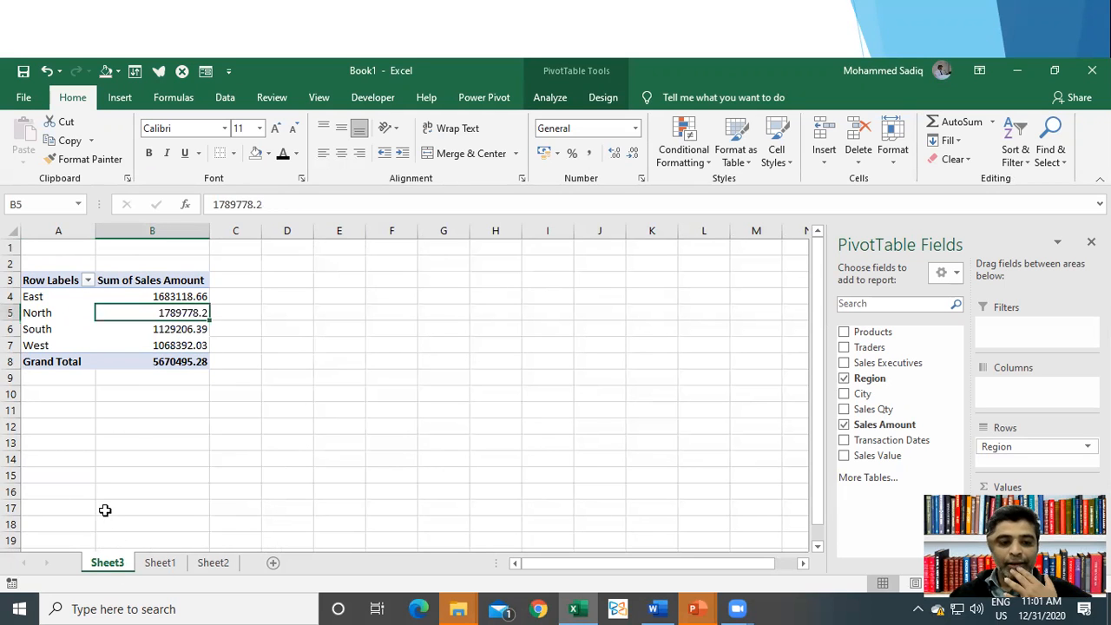
Add a blank row after the last record of tblSales on Sheet1, above the Total row
left_click(160, 562)
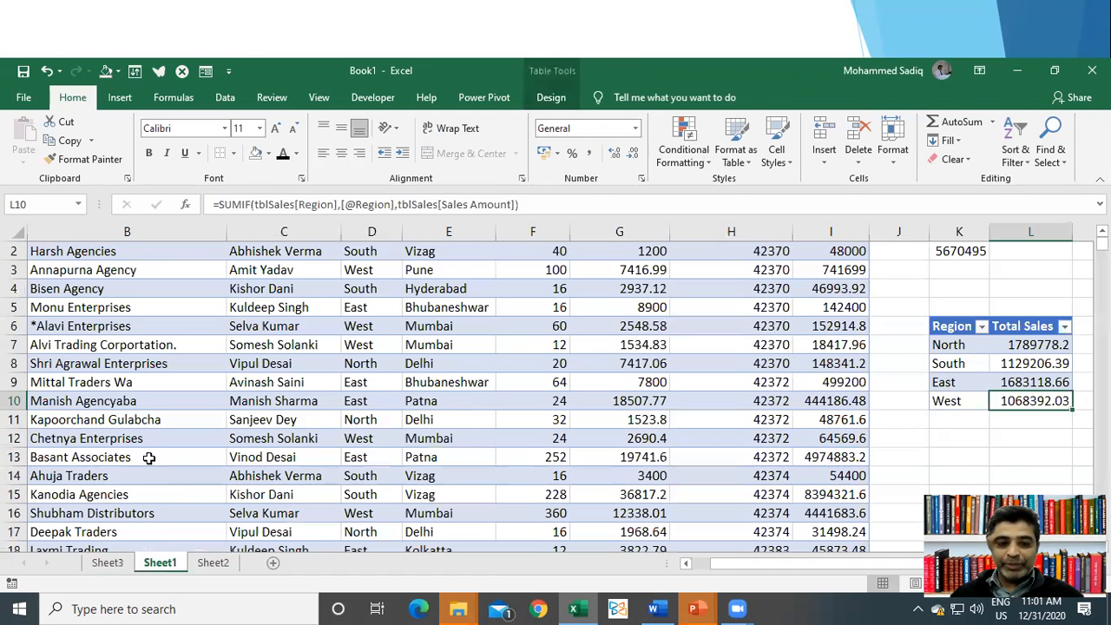
left_click(151, 420)
key("ctrl+Down")
key("Up")
key("Down")
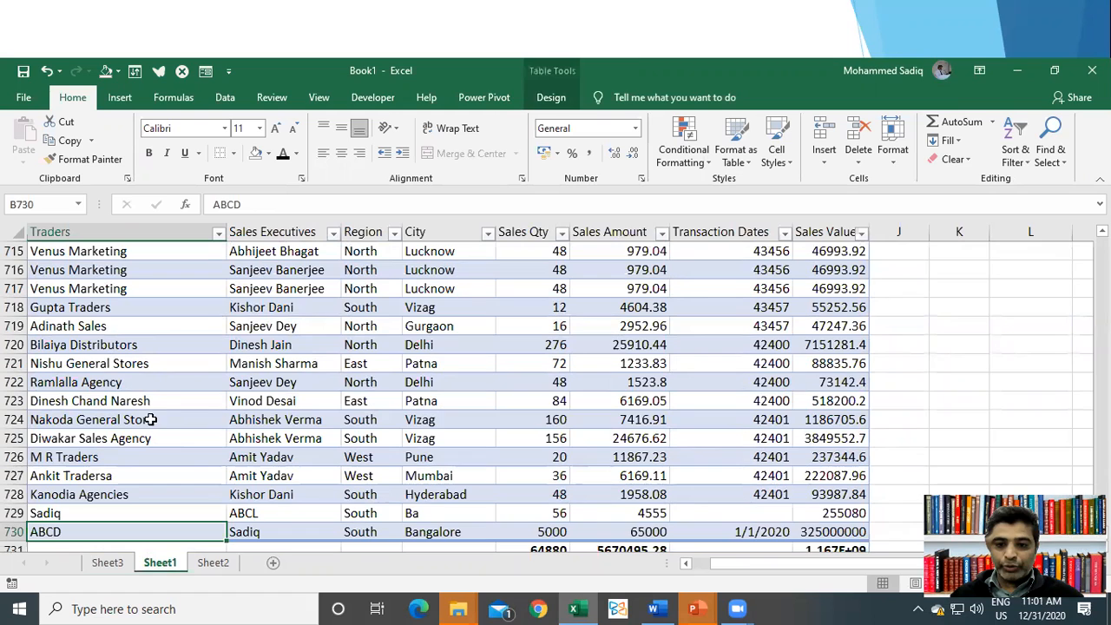
scroll(636, 473, "down", 1)
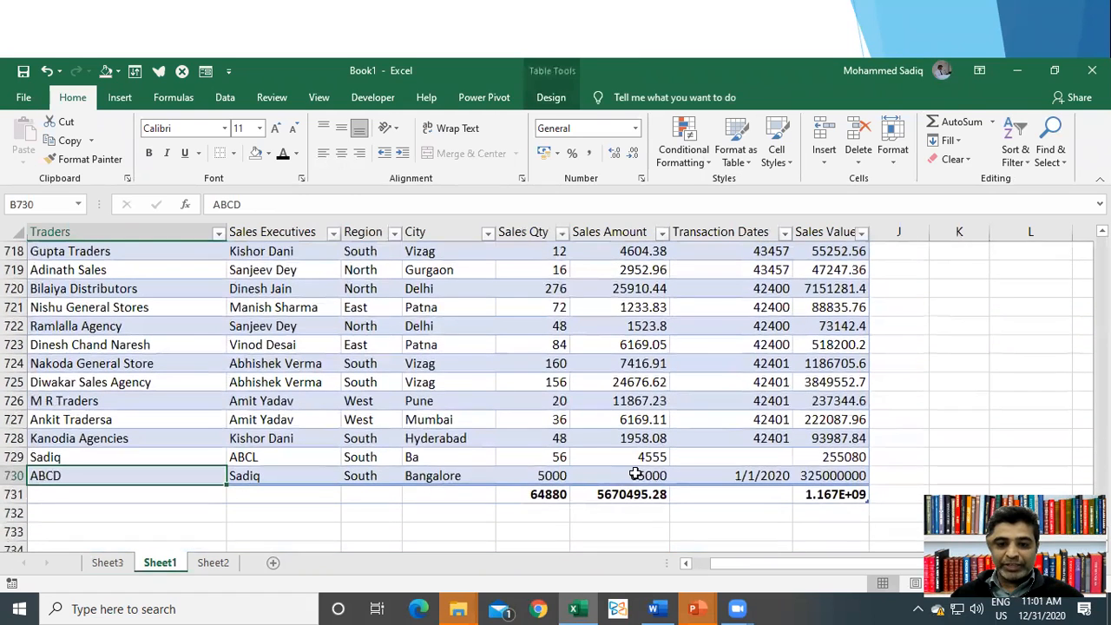
left_click(636, 474)
key("Tab")
key("Tab")
key("Tab")
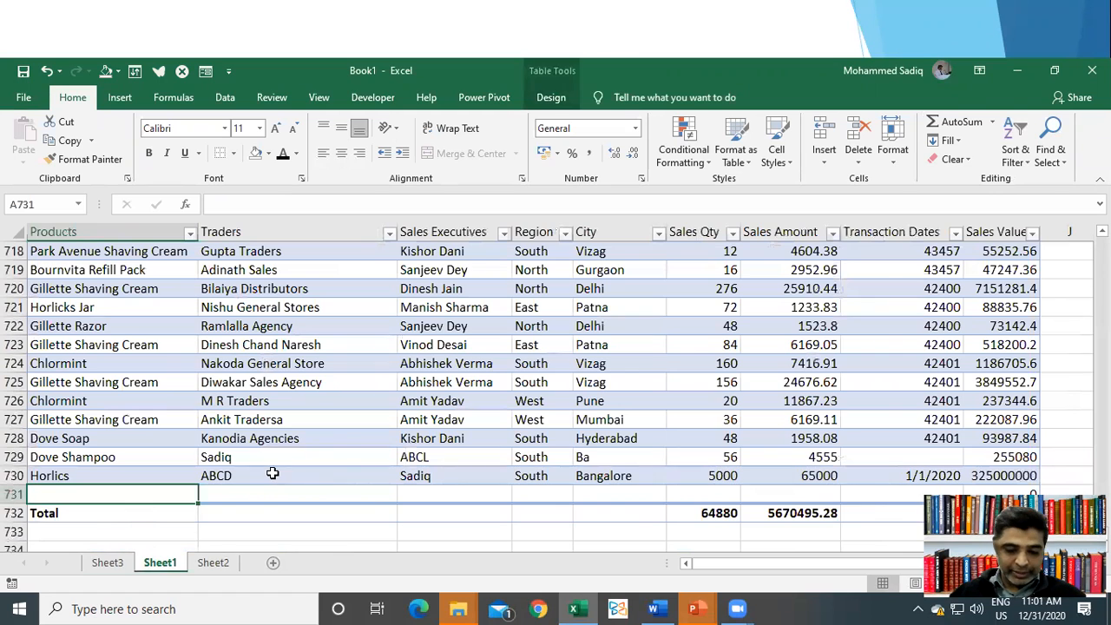
Copy the Dove Shampoo and Horlics records in rows 729 and 730 into tblSales starting at blank row 731
key("Up")
key("Up")
key("shift+Down")
key("shift+Right")
key("shift+Right")
key("shift+Right")
key("shift+Right")
key("shift+Right")
key("shift+Right")
key("shift+Right")
key("shift+Right")
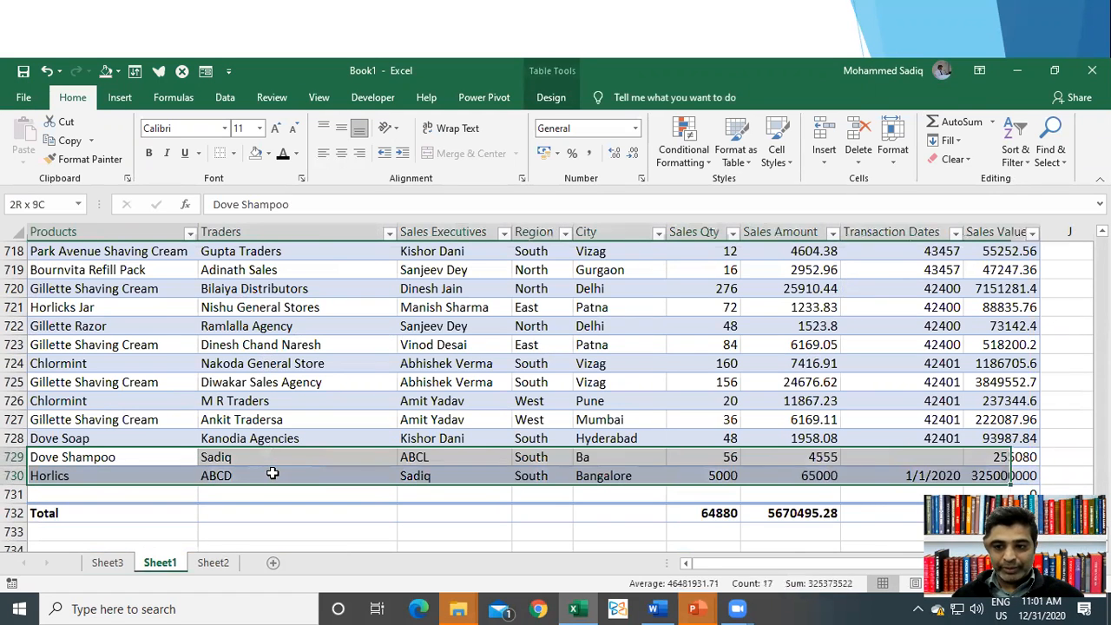
key("ctrl+c")
key("Down")
key("Down")
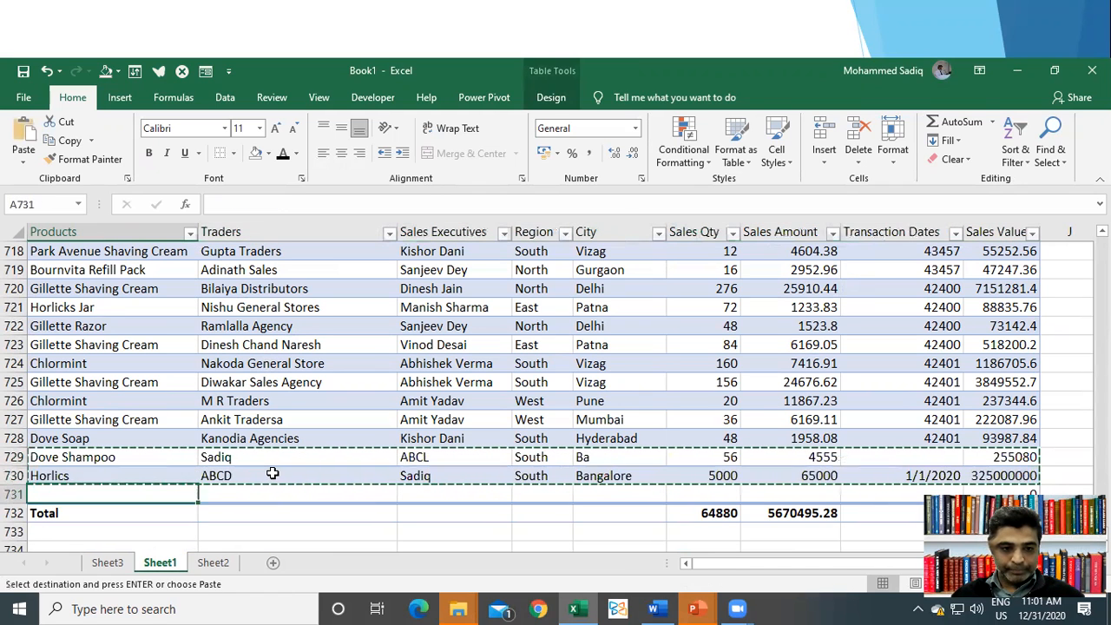
key("Return")
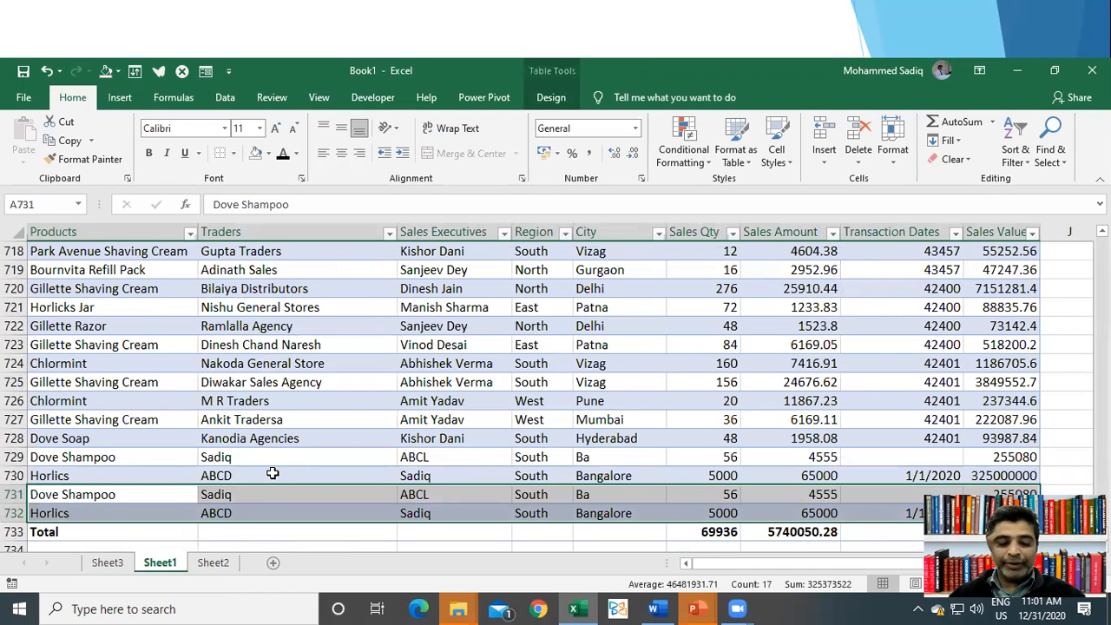
Compare the South region's sum in the Sheet3 PivotTable with the Region entries of the newly pasted records on Sheet1
left_click(108, 564)
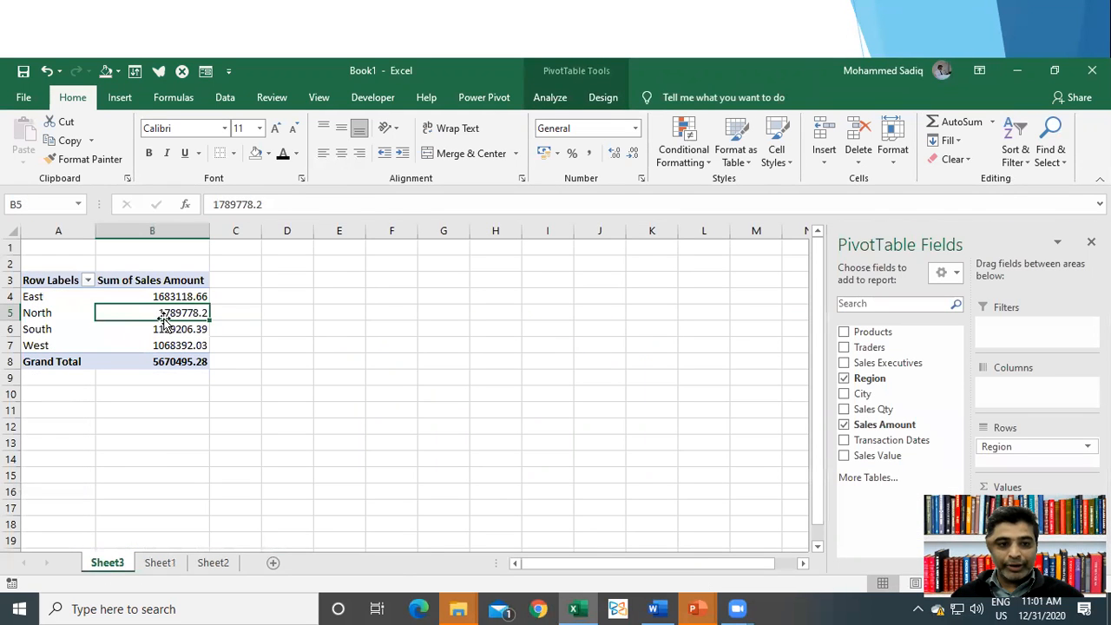
left_click(160, 563)
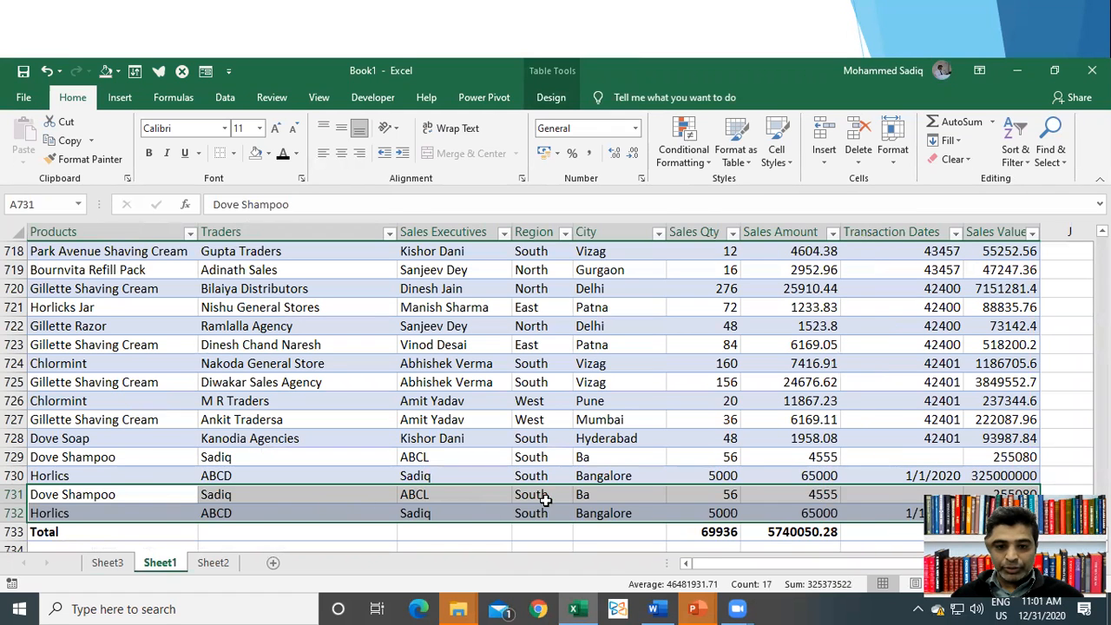
left_click_drag(538, 495, 531, 513)
left_click(107, 563)
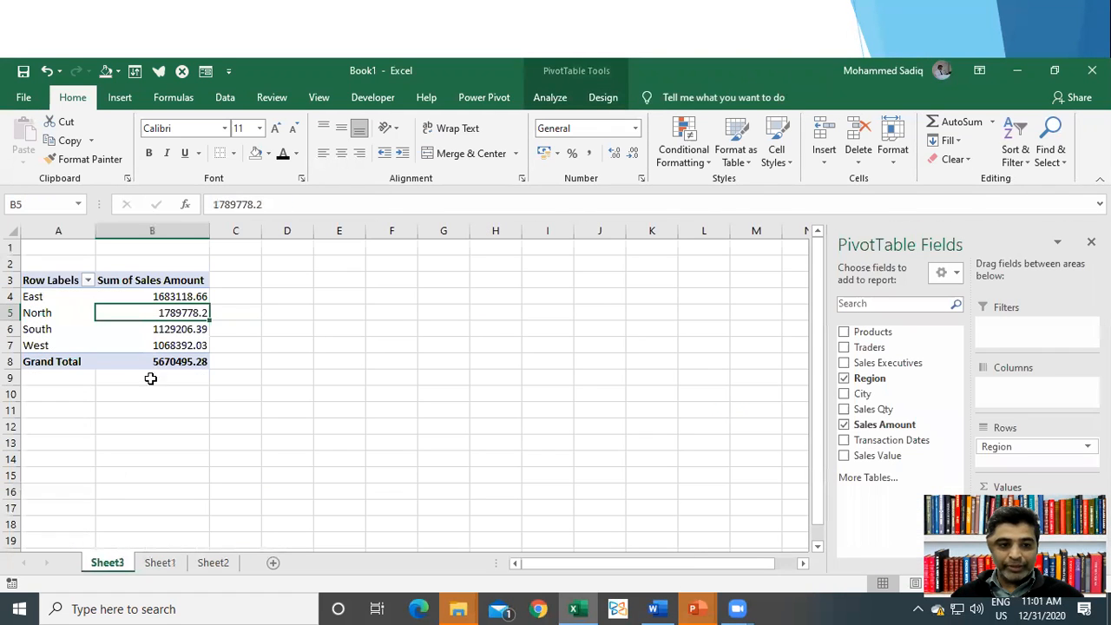
left_click_drag(40, 328, 176, 333)
left_click(176, 332)
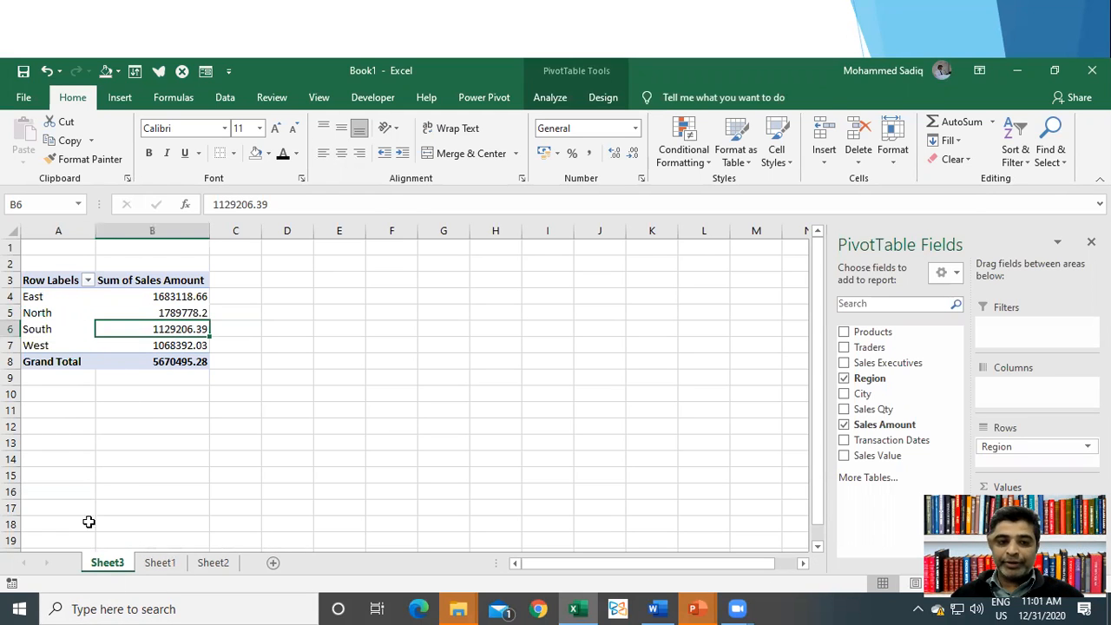
Set the City of both Dove Shampoo records in rows 729 and 731 of Sheet1 to Bangalore
left_click(160, 562)
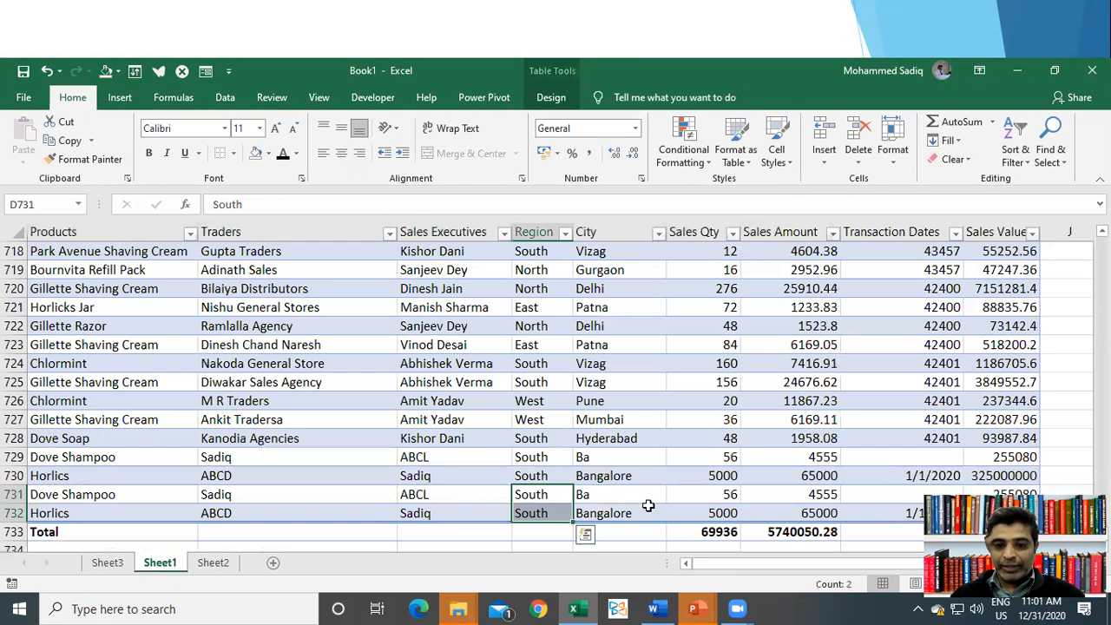
left_click(620, 495)
key("Up")
key("Up")
type("Bangalore")
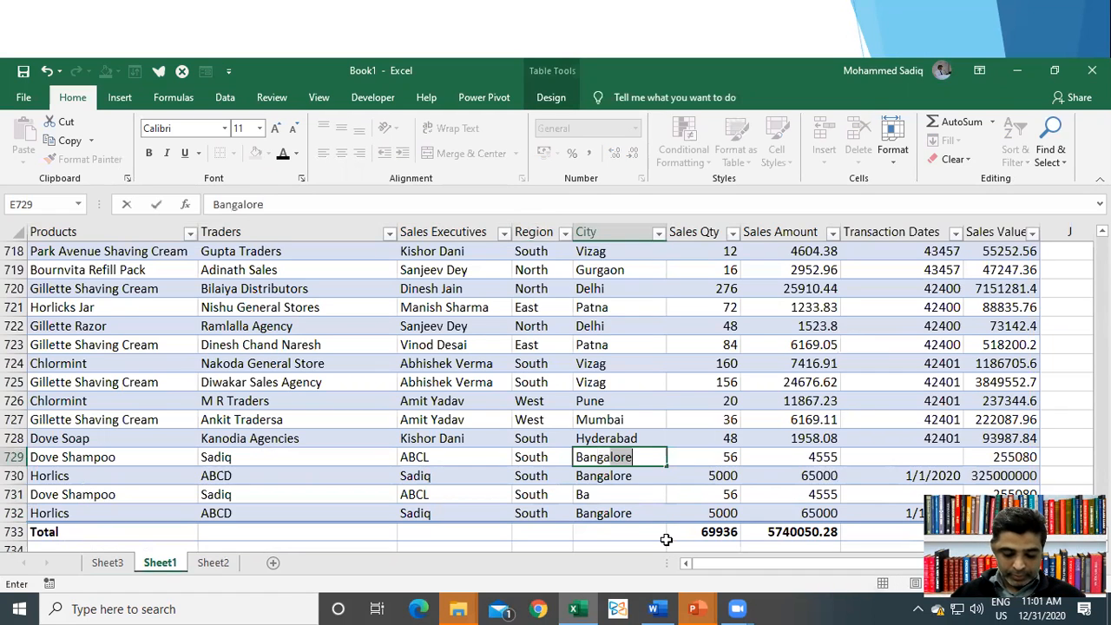
key("Return")
key("ctrl+c")
key("Down")
key("Return")
Change the Region of the pasted records in rows 731 and 732 to North
key("Left")
type("North")
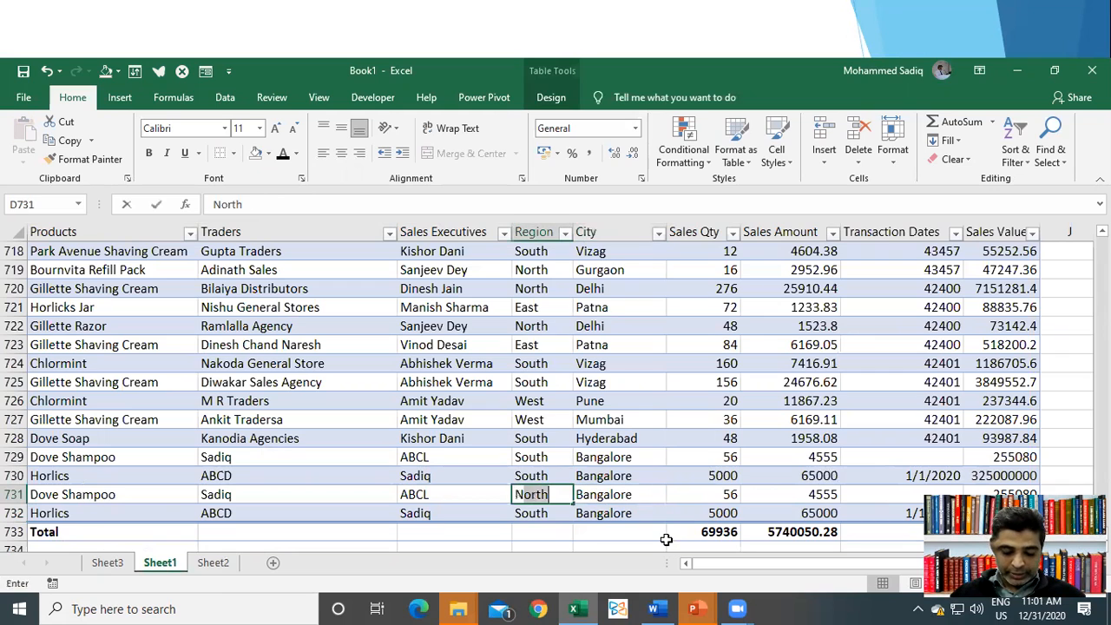
key("Return")
type("North")
key("Return")
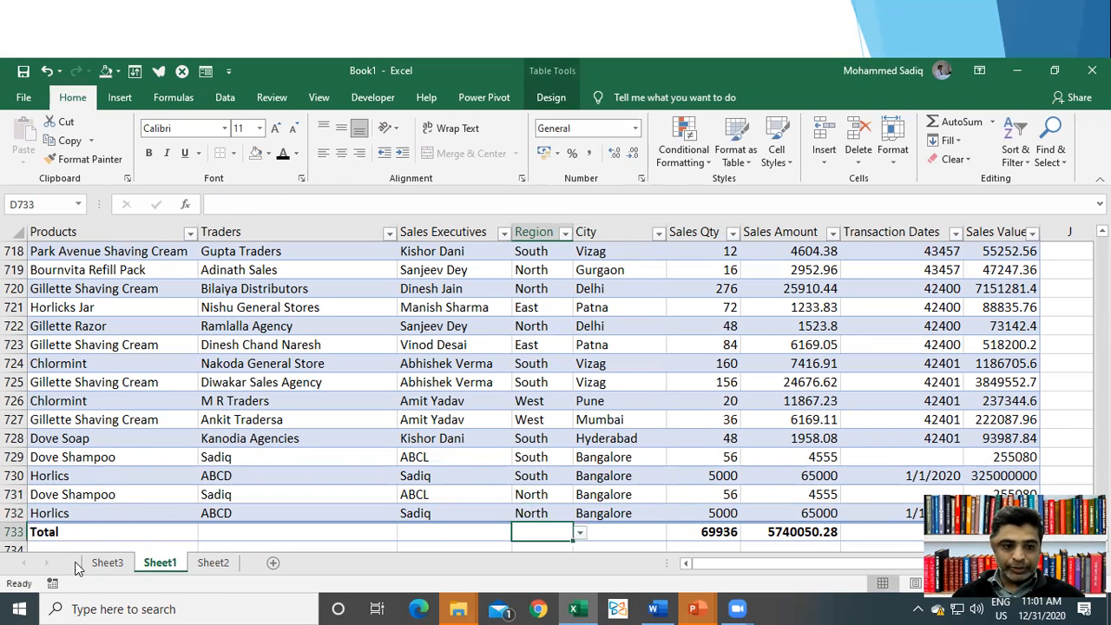
Refresh the PivotTable on Sheet3 so it includes the new tblSales records
left_click(108, 562)
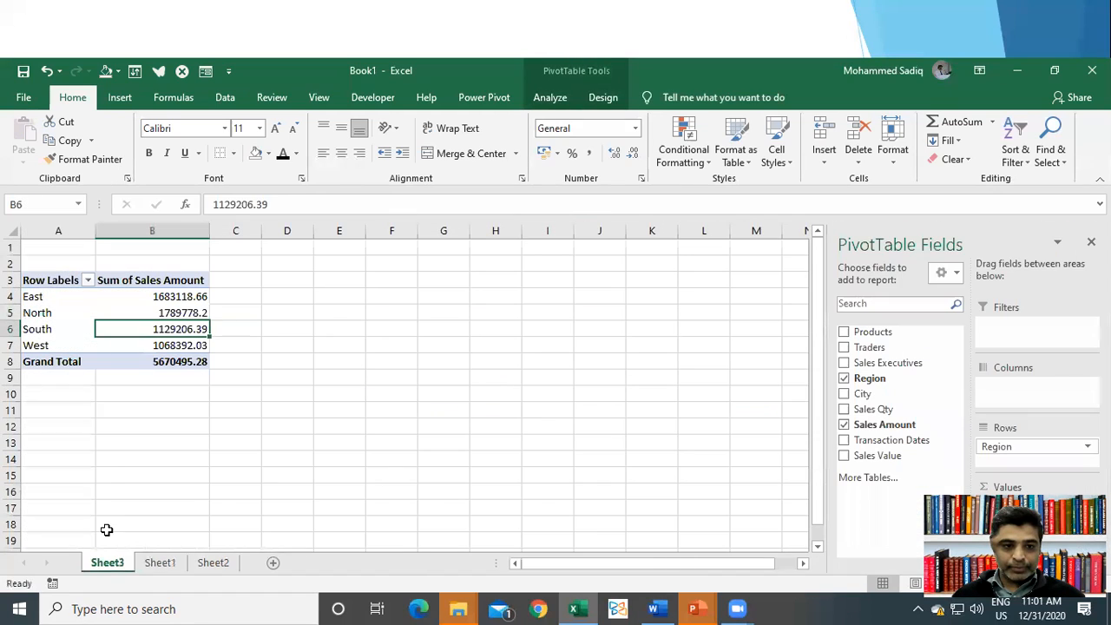
left_click(169, 314)
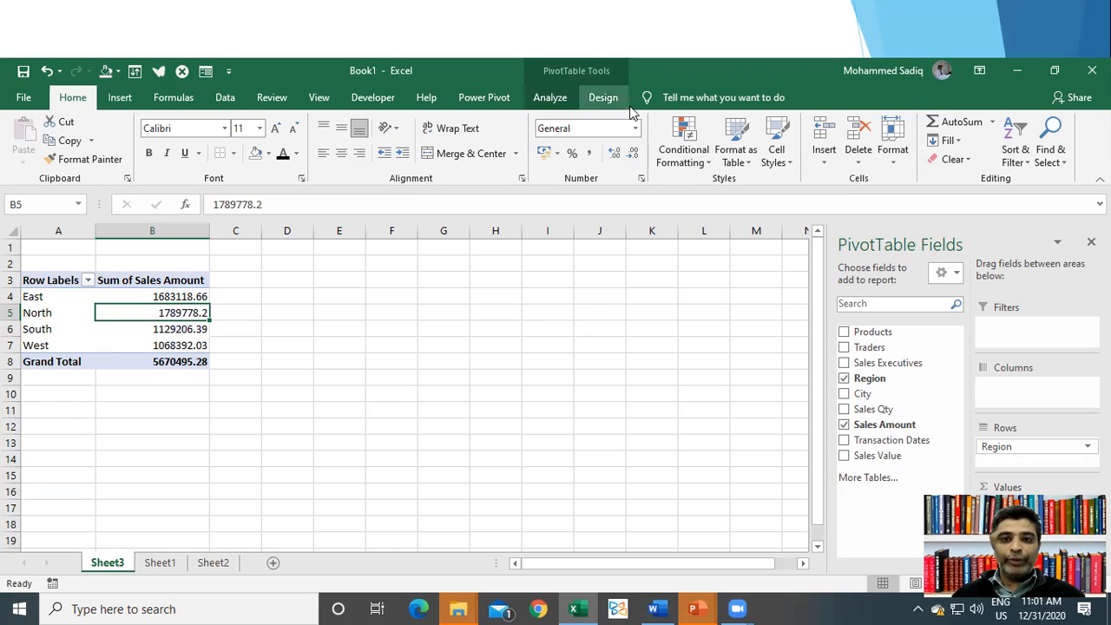
left_click(601, 99)
left_click(550, 97)
left_click(512, 137)
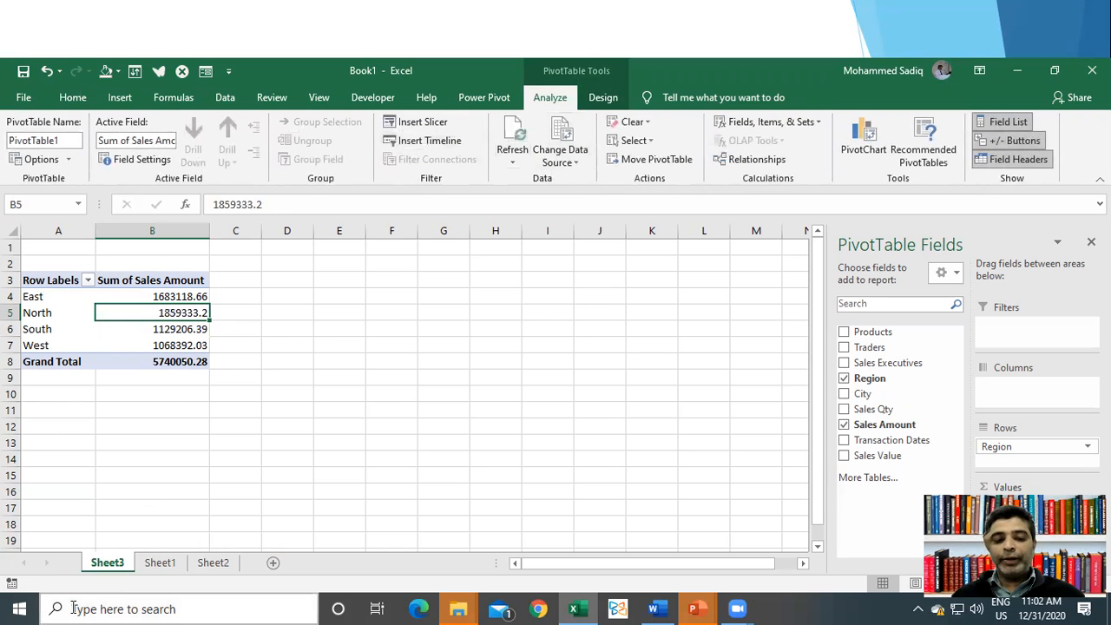
Review the added records and the PivotTable's data source, keeping tblSales as its range, and return to the table on Sheet1
left_click(160, 563)
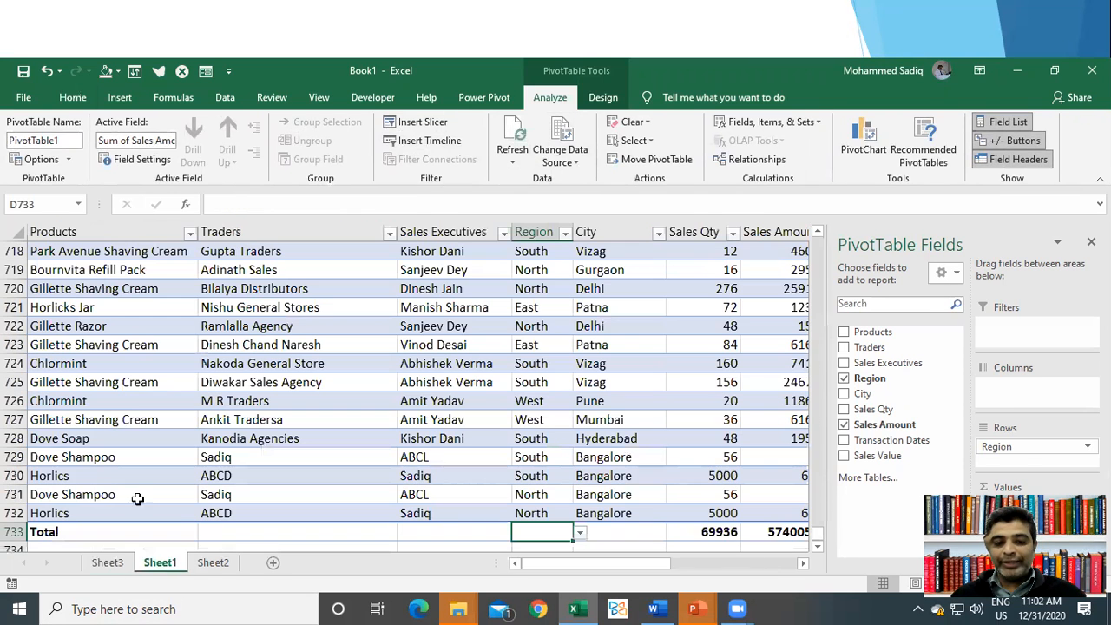
left_click(107, 562)
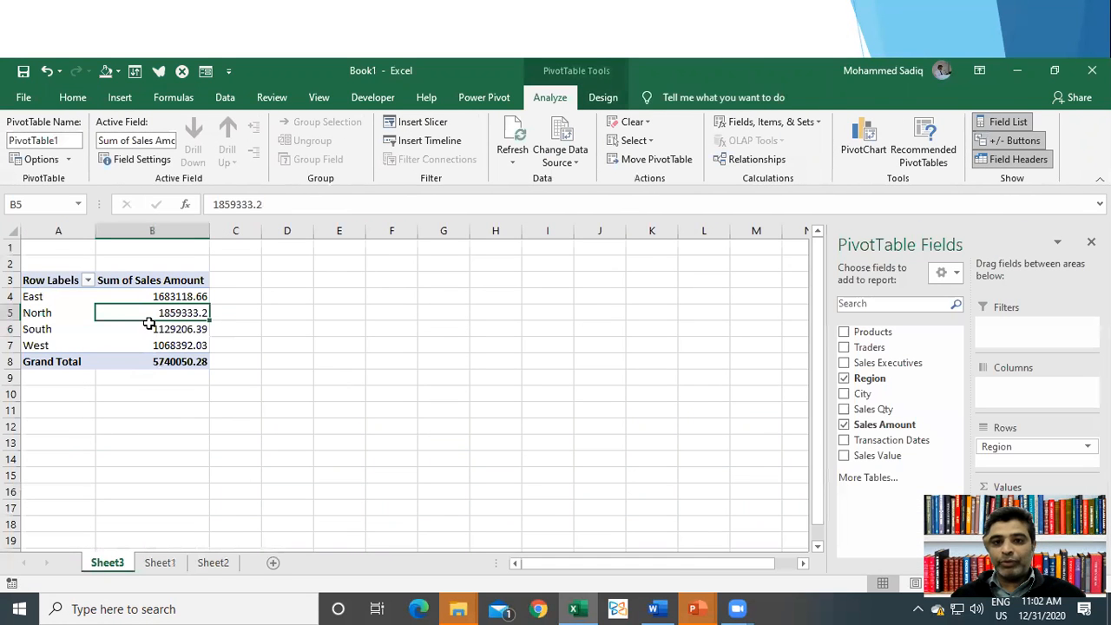
left_click(560, 134)
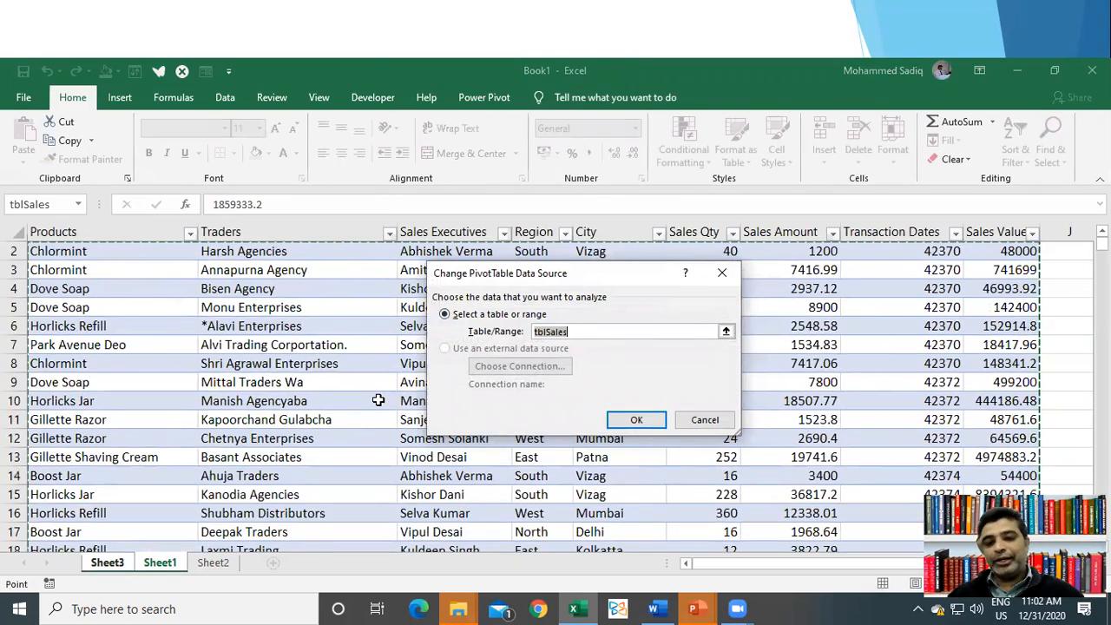
key("Return")
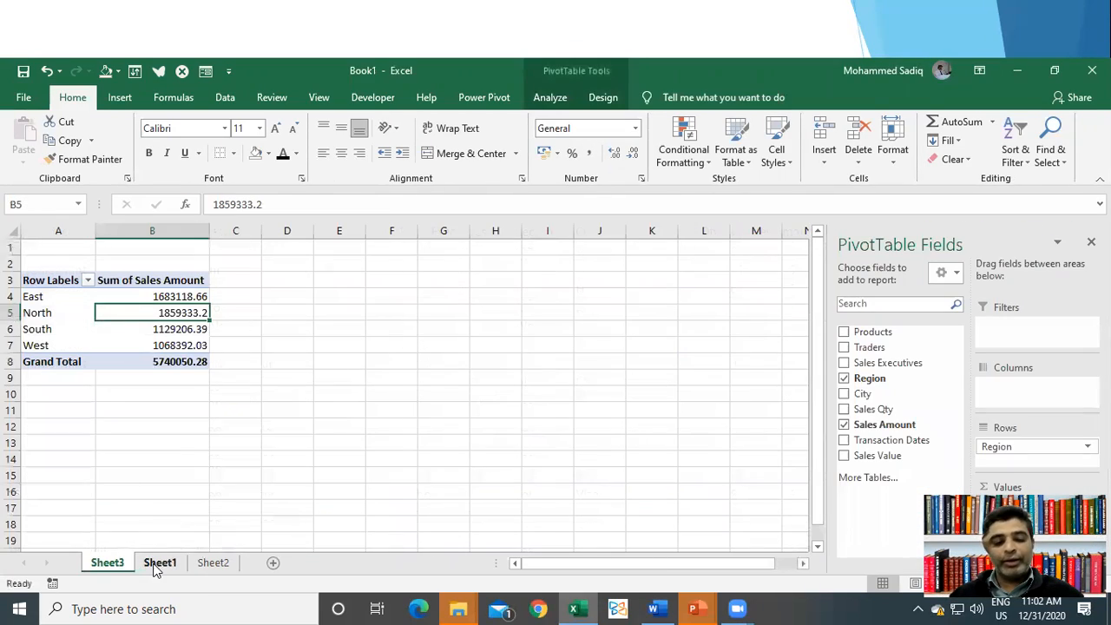
left_click(157, 564)
left_click(479, 328)
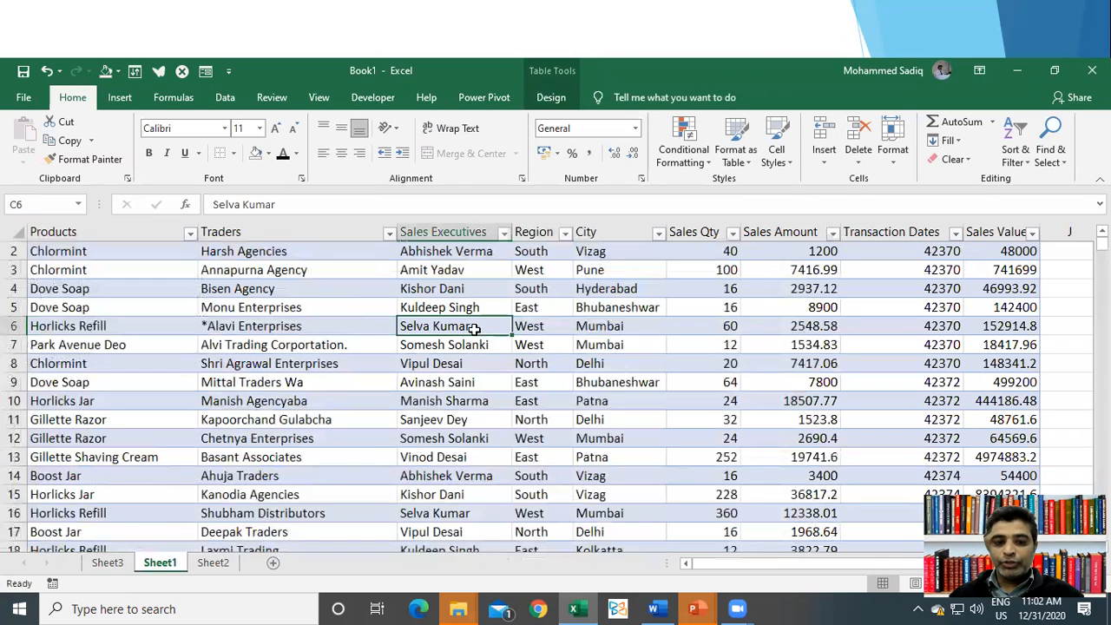